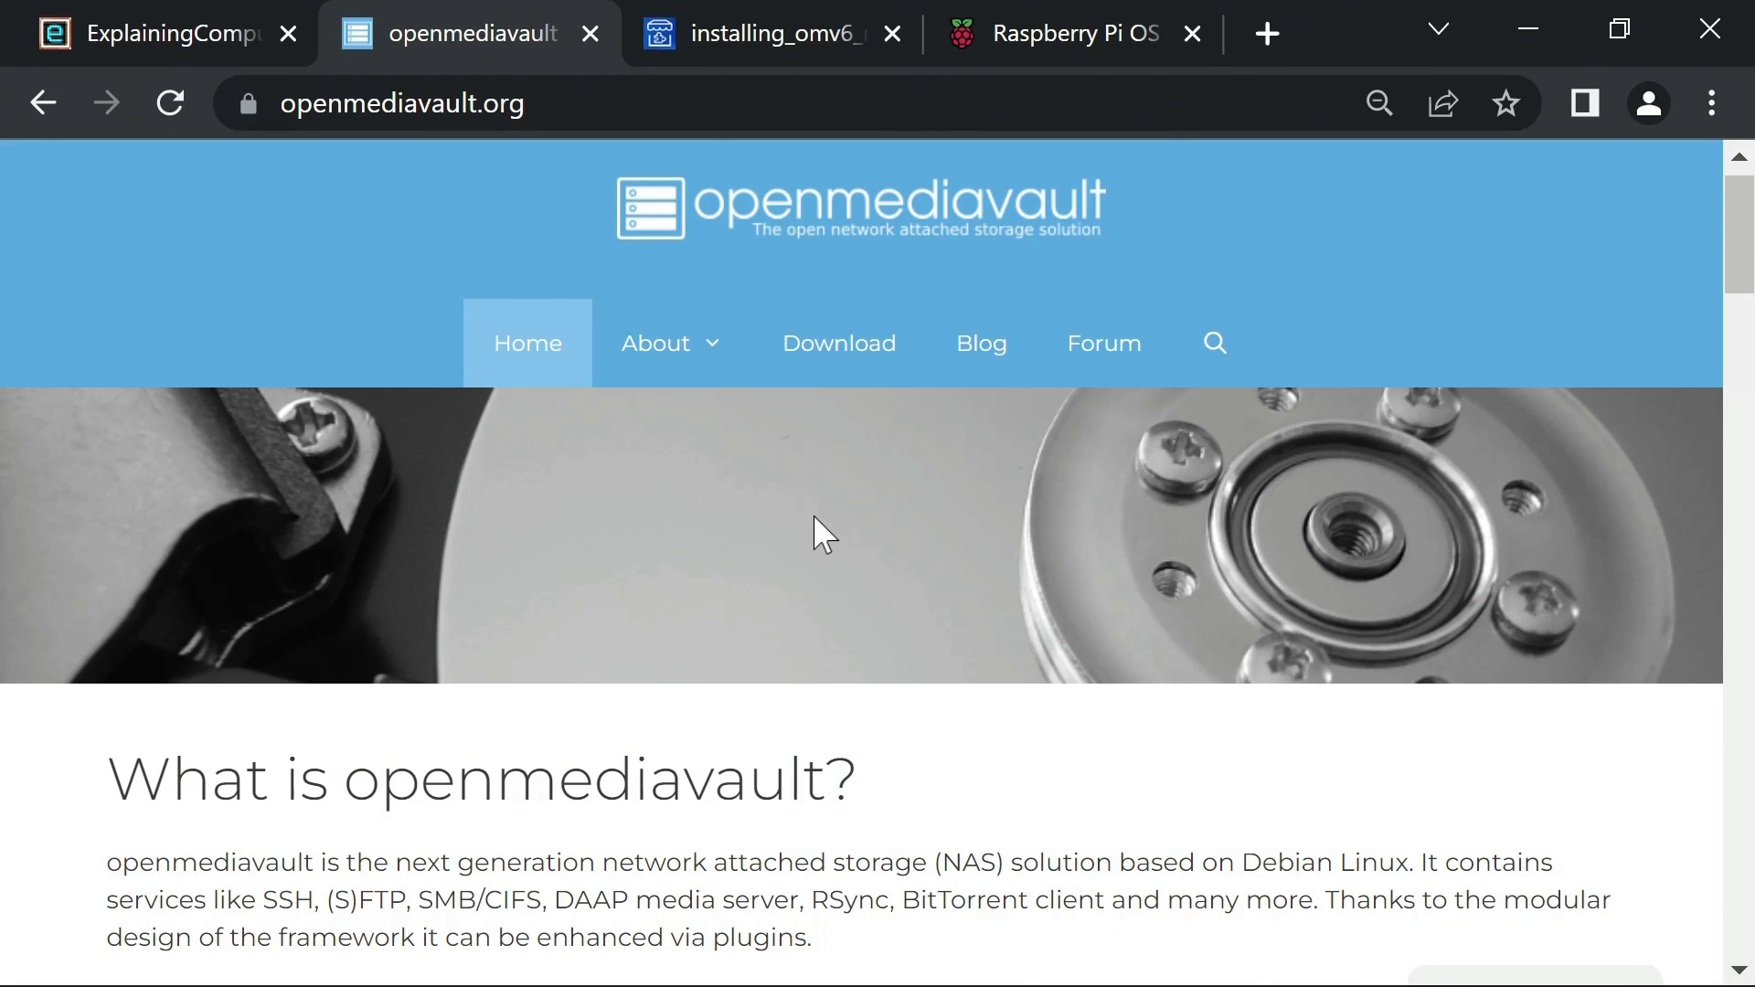
Step: Skim the OMV6 install guide, then scroll the Raspberry Pi OS software page to the Raspberry Pi Imager downloads
left_click(821, 13)
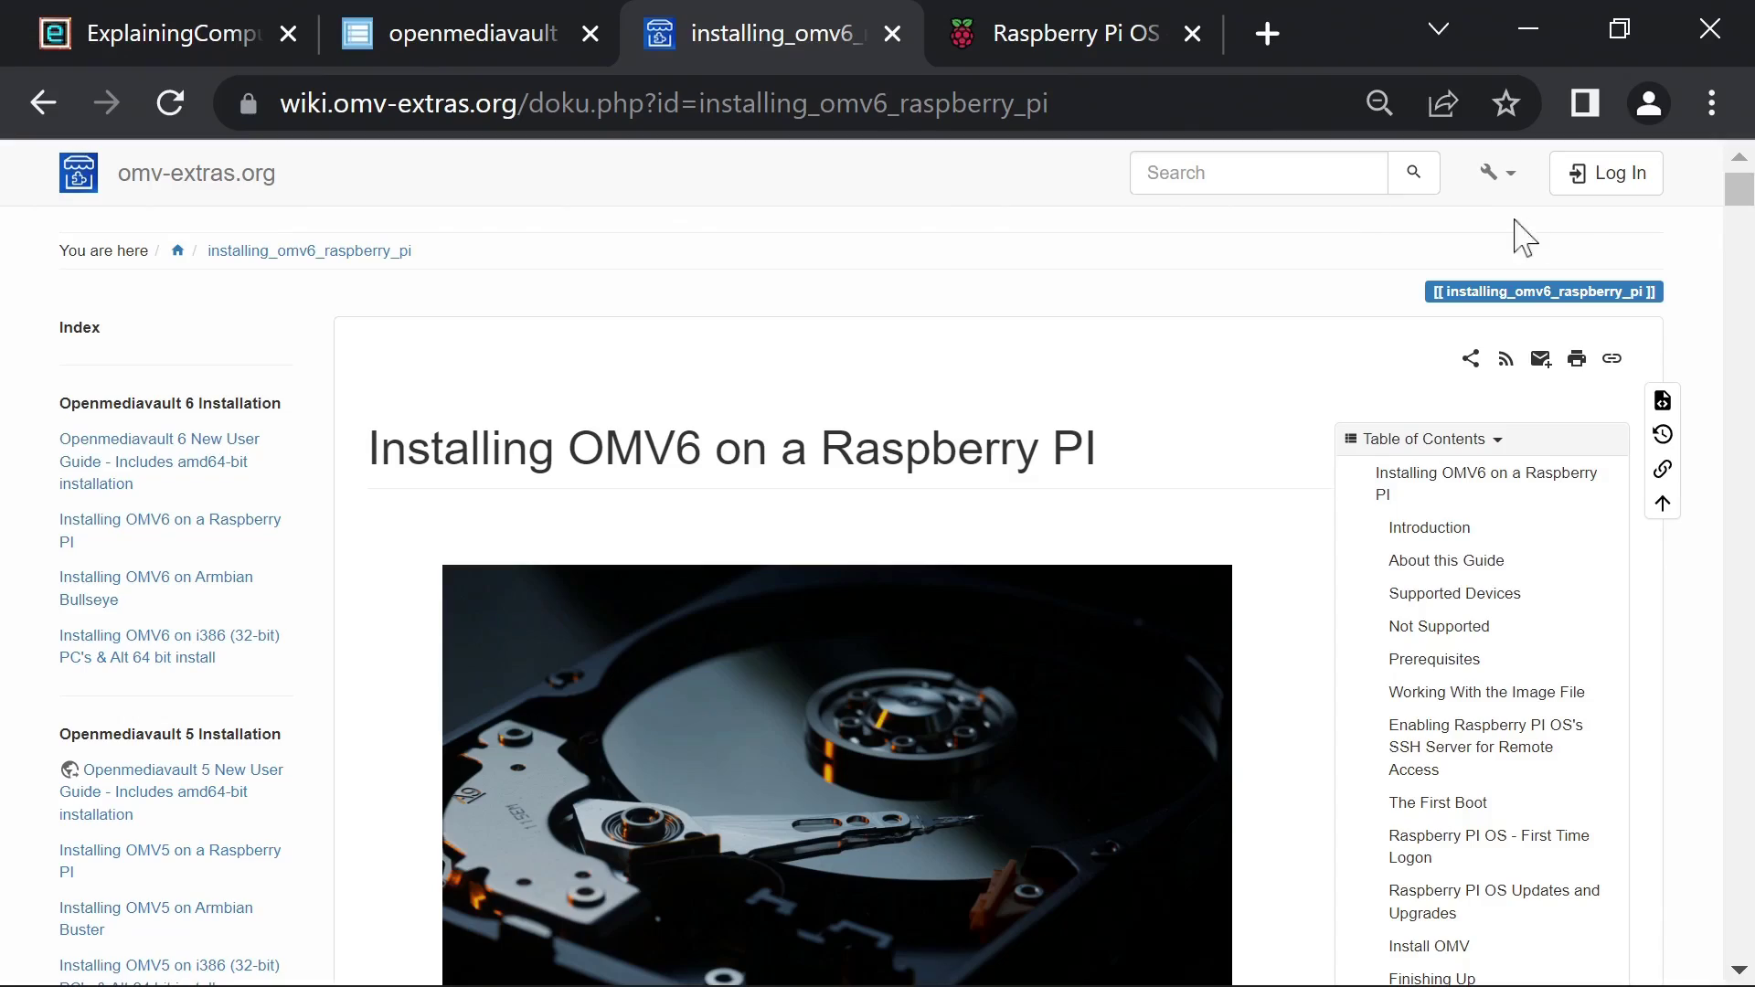
left_click_drag(1742, 201, 1692, 189)
left_click(1027, 33)
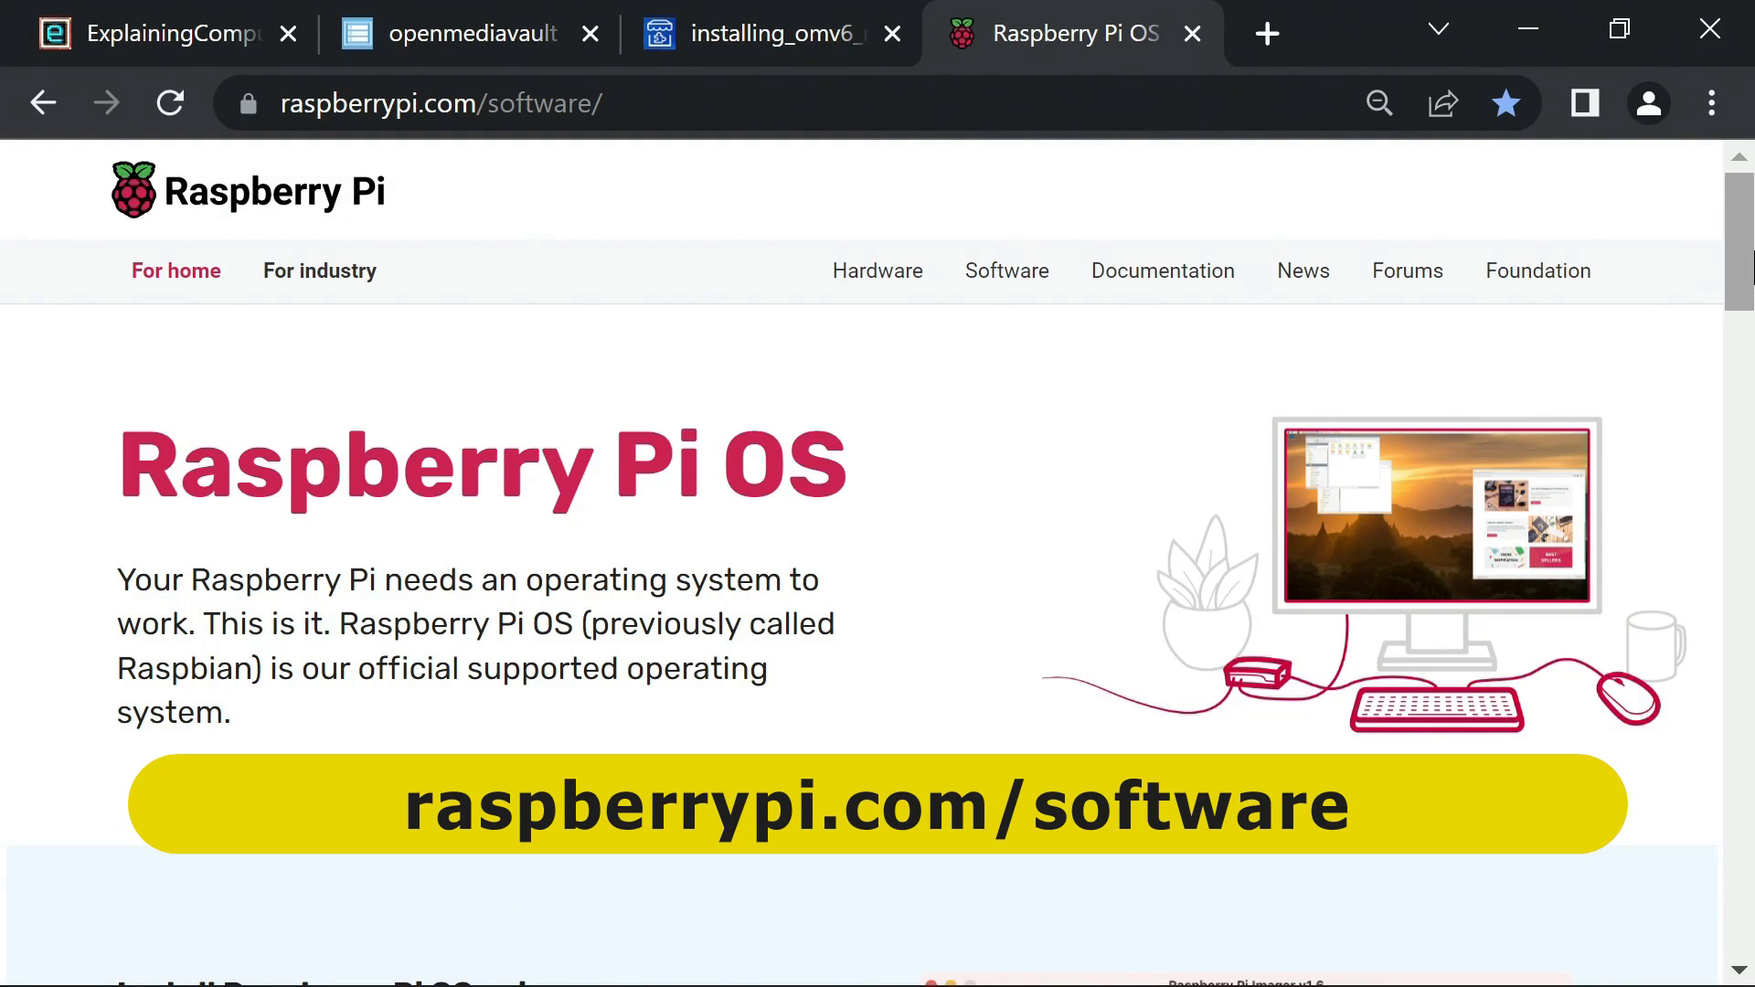
left_click_drag(1749, 268, 1746, 392)
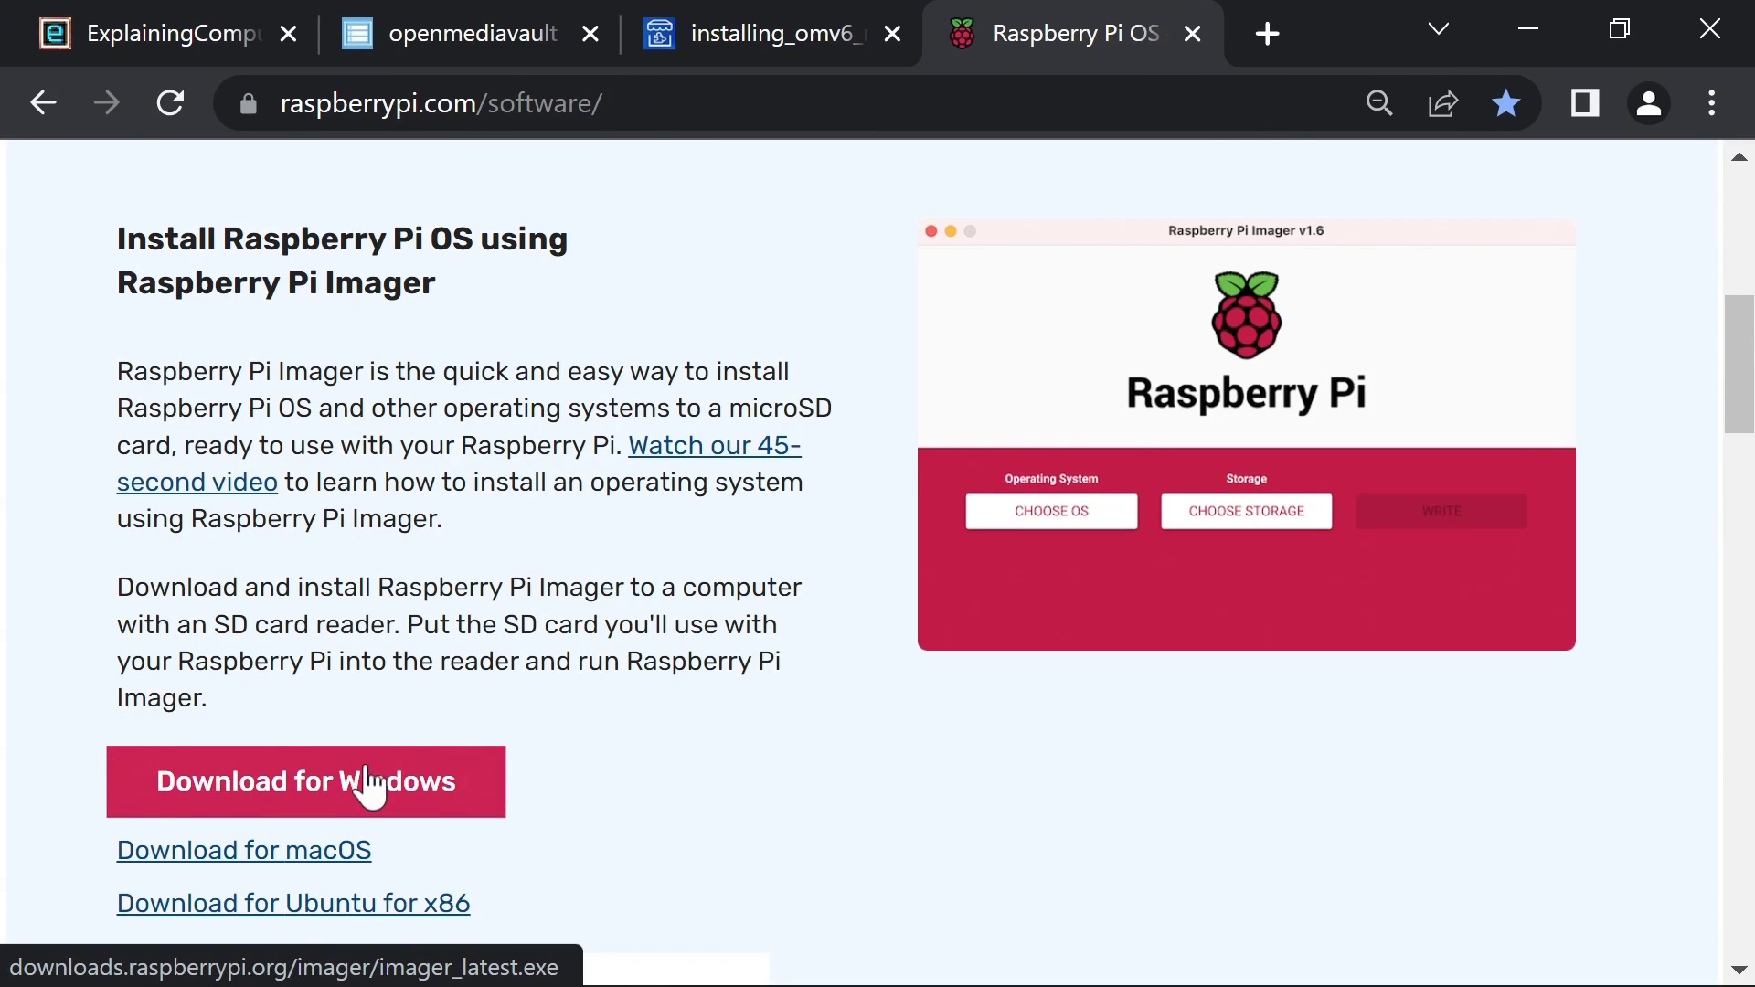
Step: Launch Raspberry Pi Imager and choose Raspberry Pi OS Lite (32-bit) as the operating system
left_click(1528, 29)
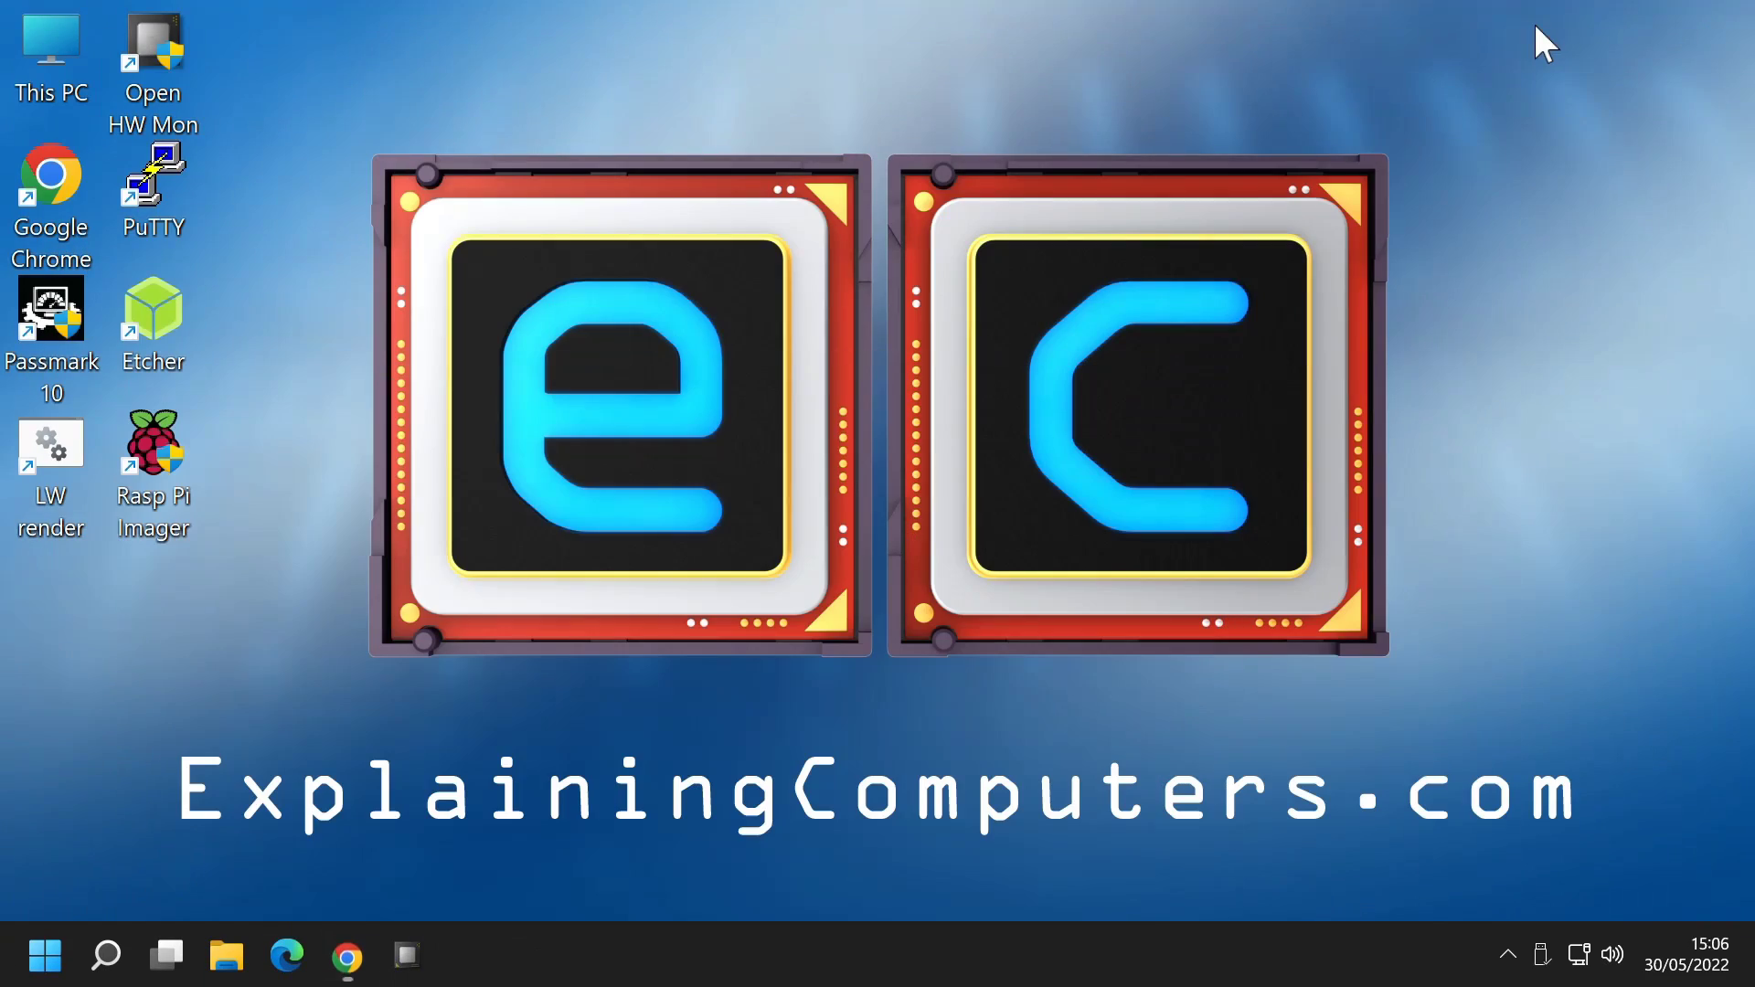
double_click(155, 446)
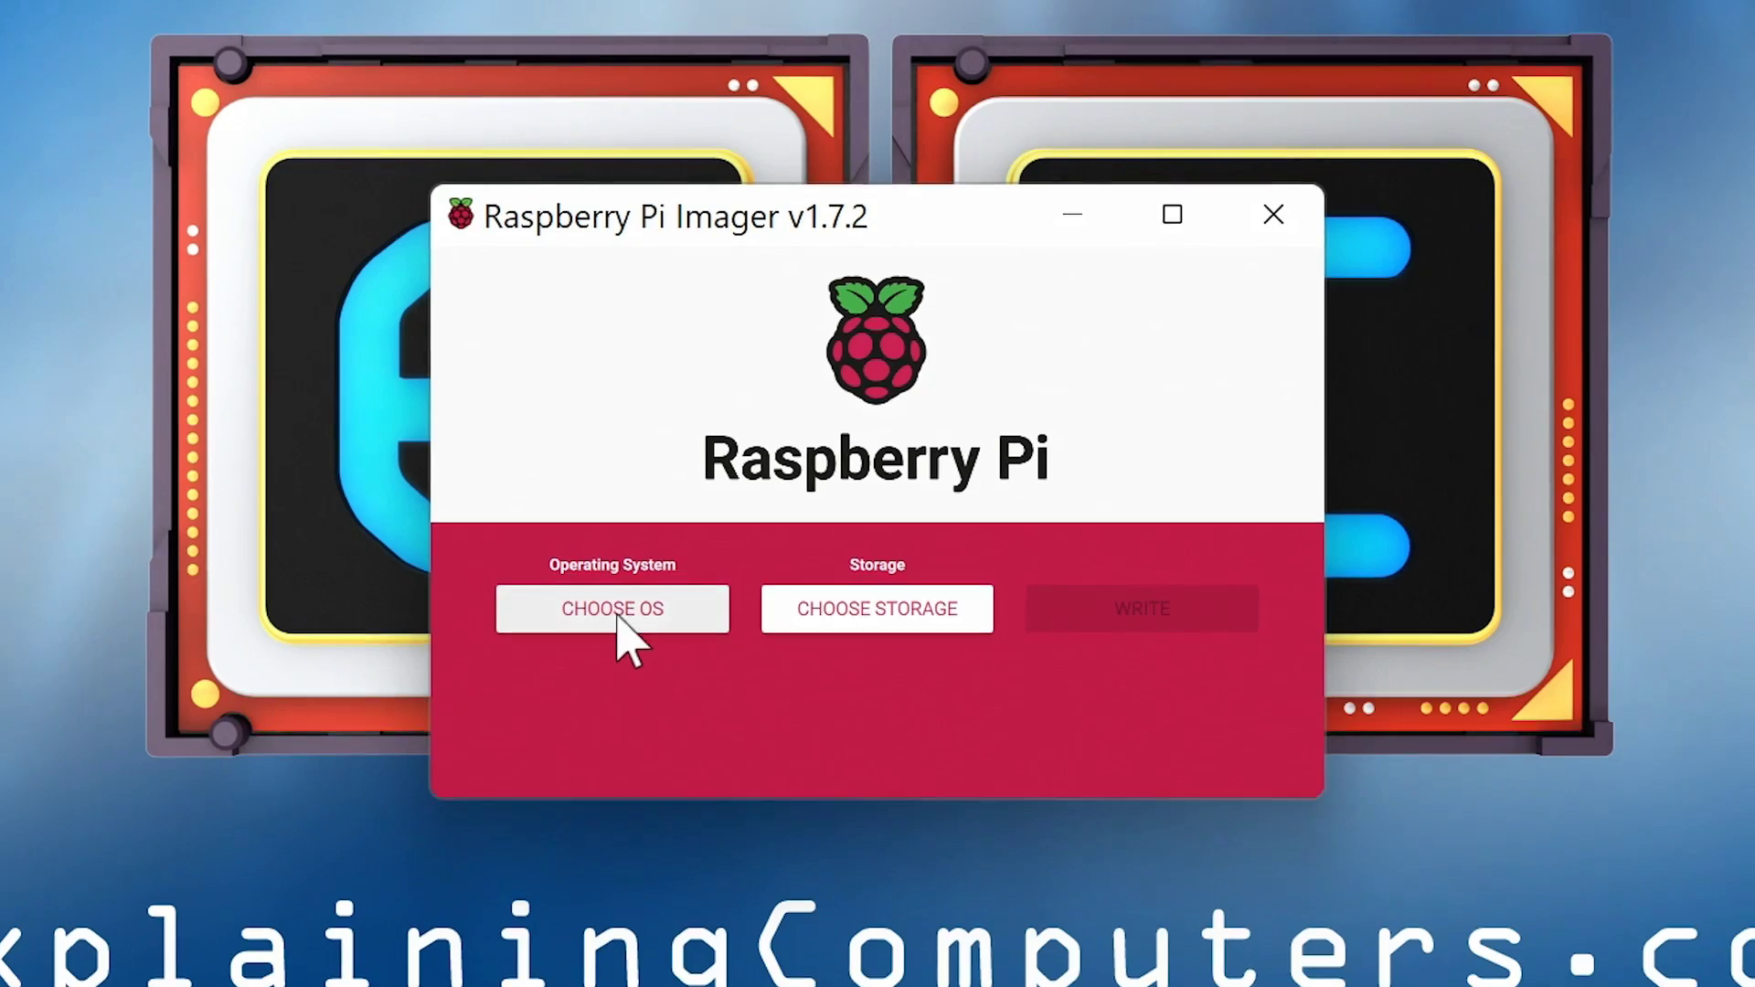
left_click(618, 611)
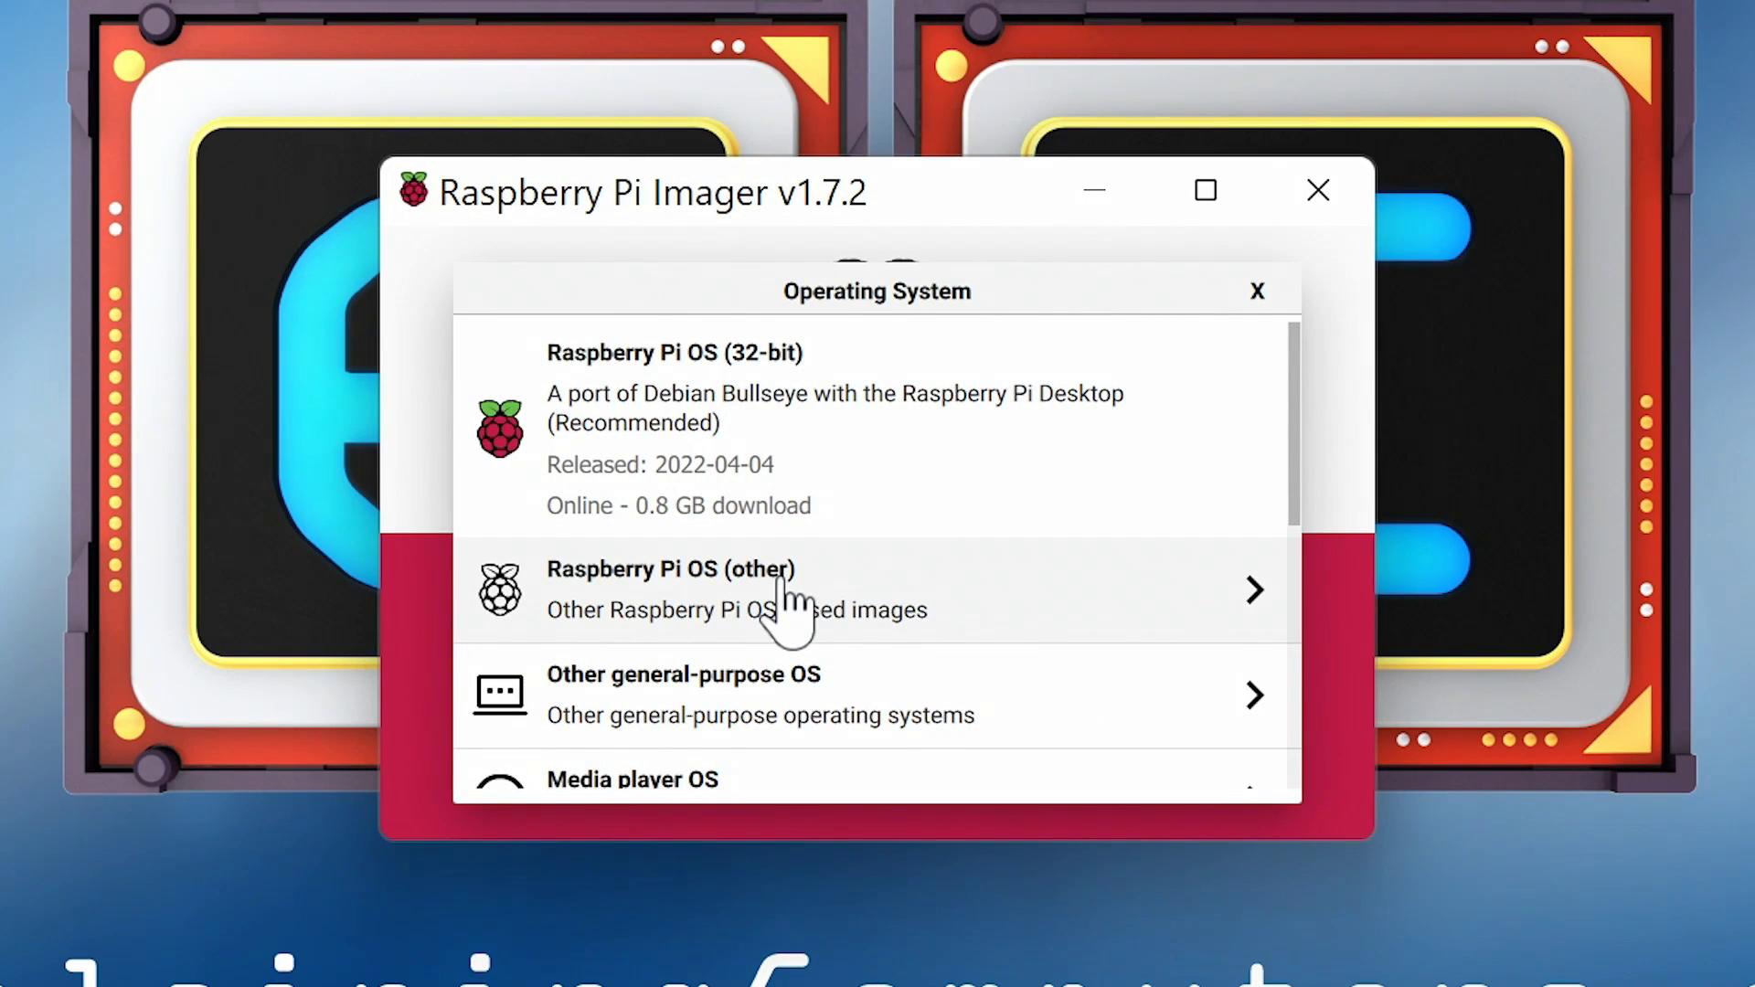
left_click(786, 608)
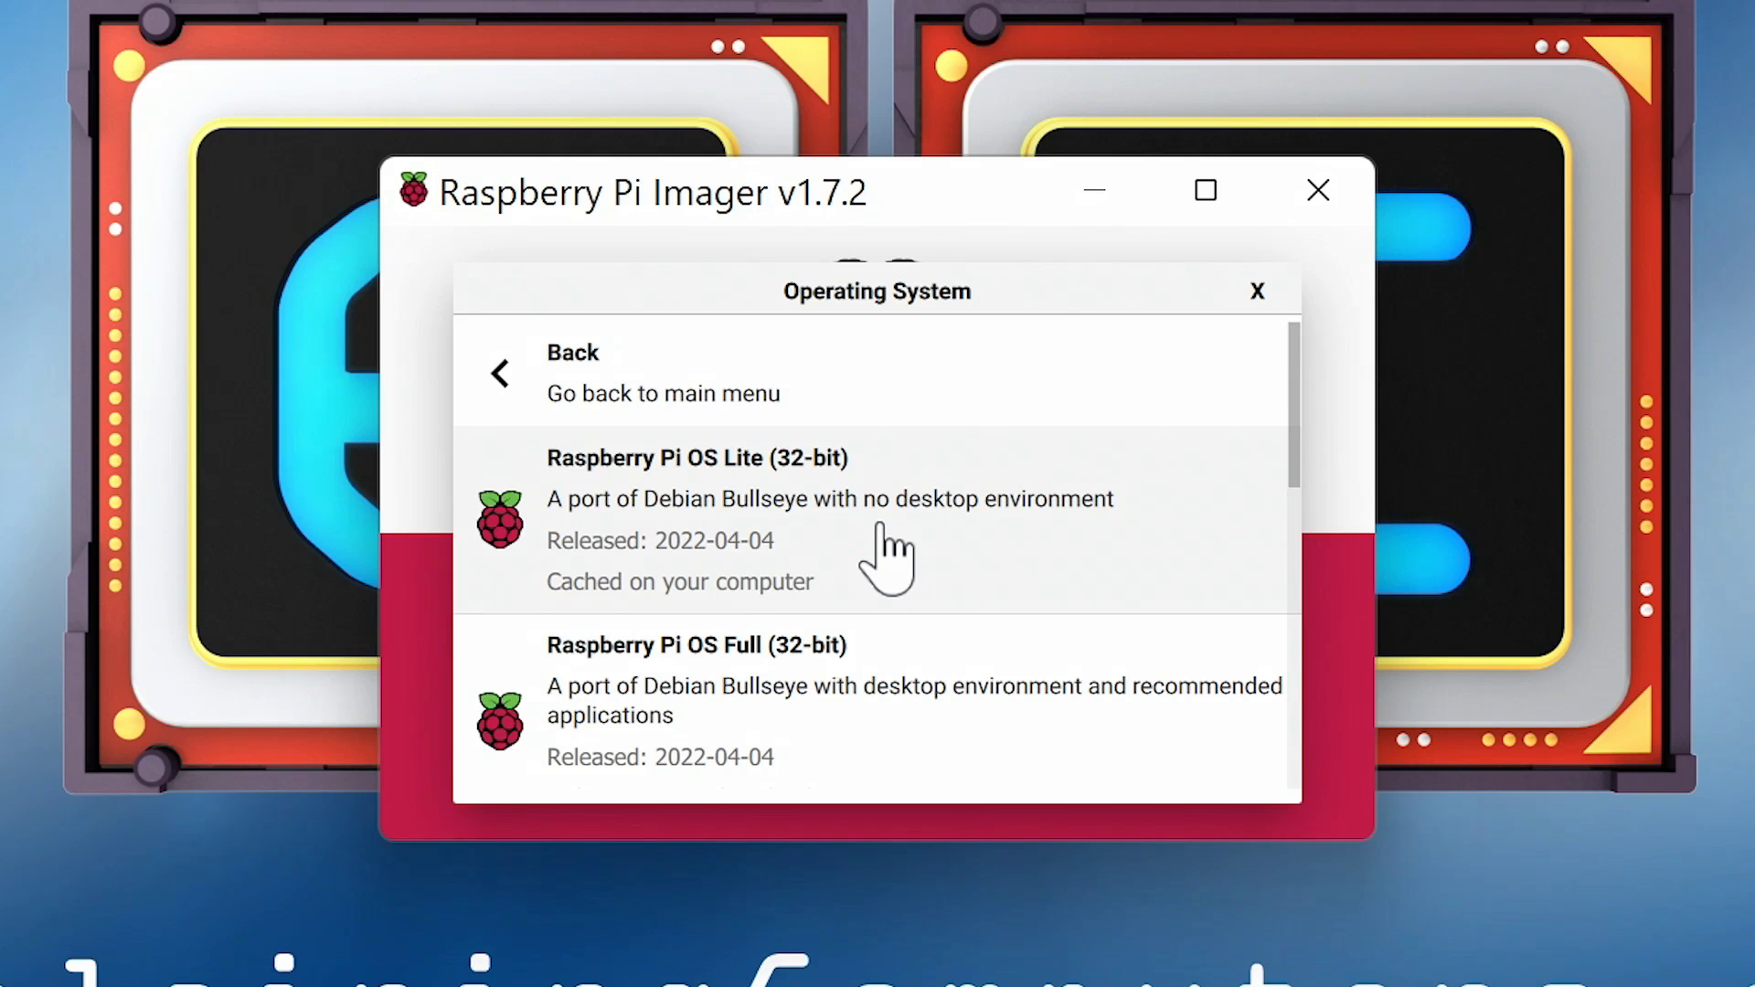
left_click(881, 557)
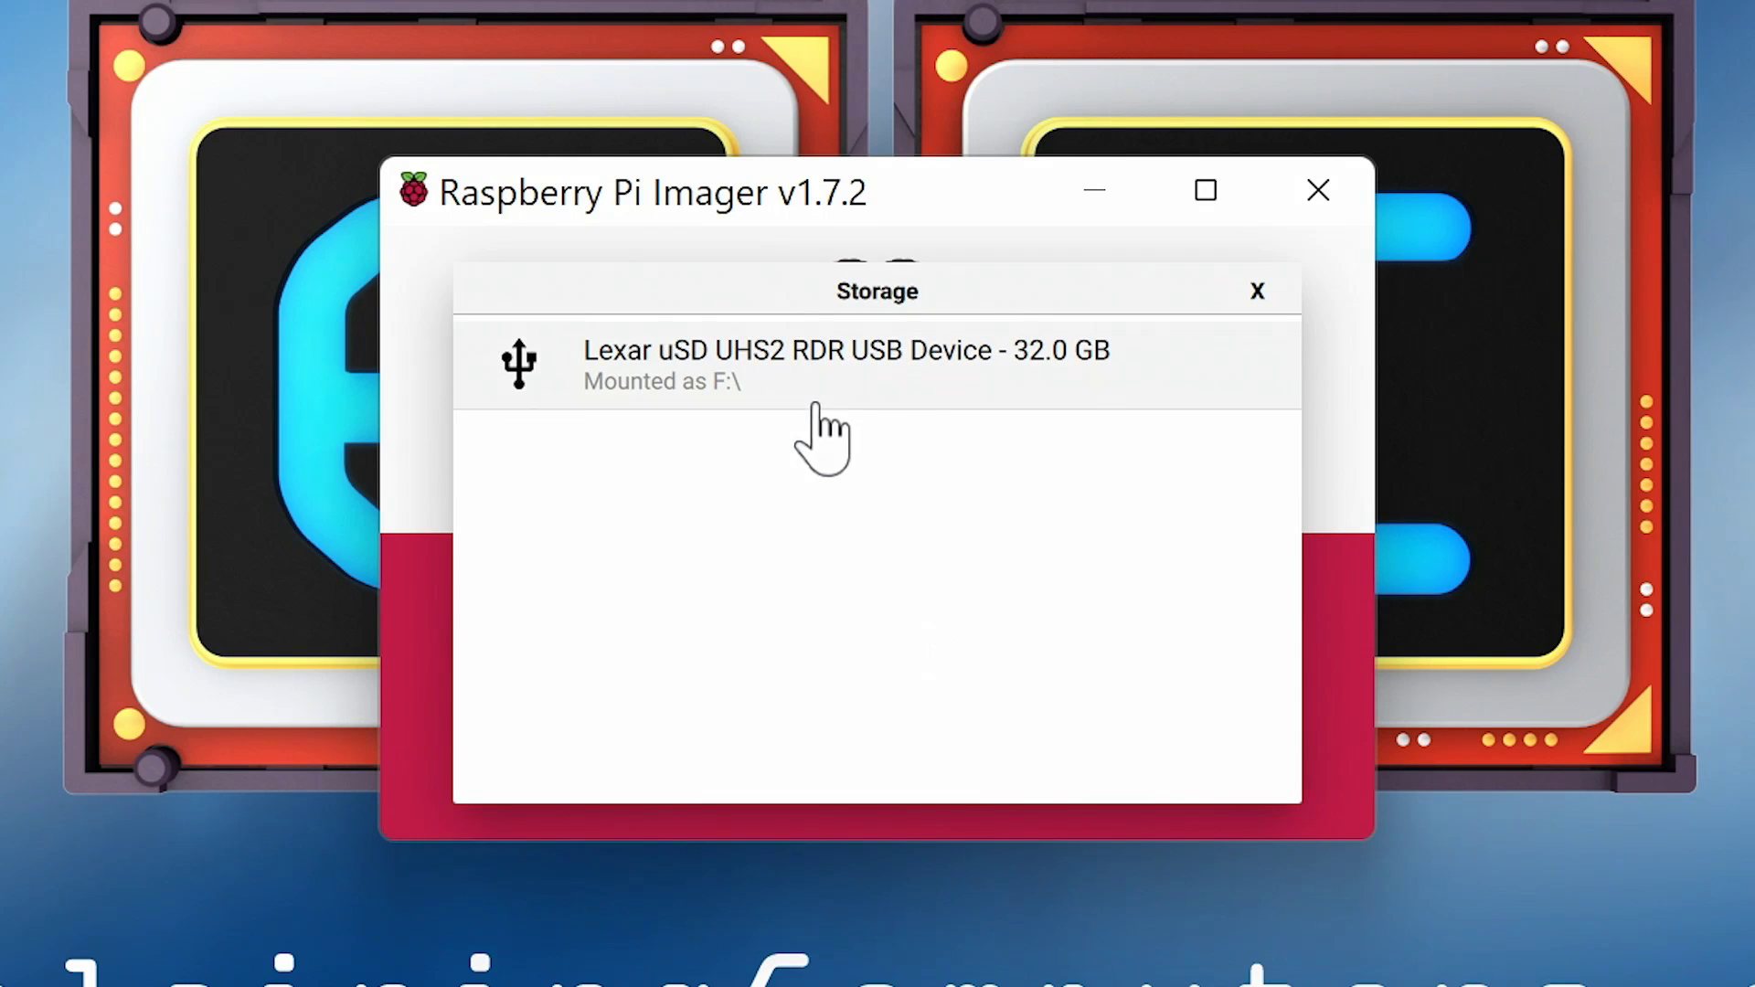
Step: Write the image to the 32 GB Lexar card, confirming the erase
left_click(823, 389)
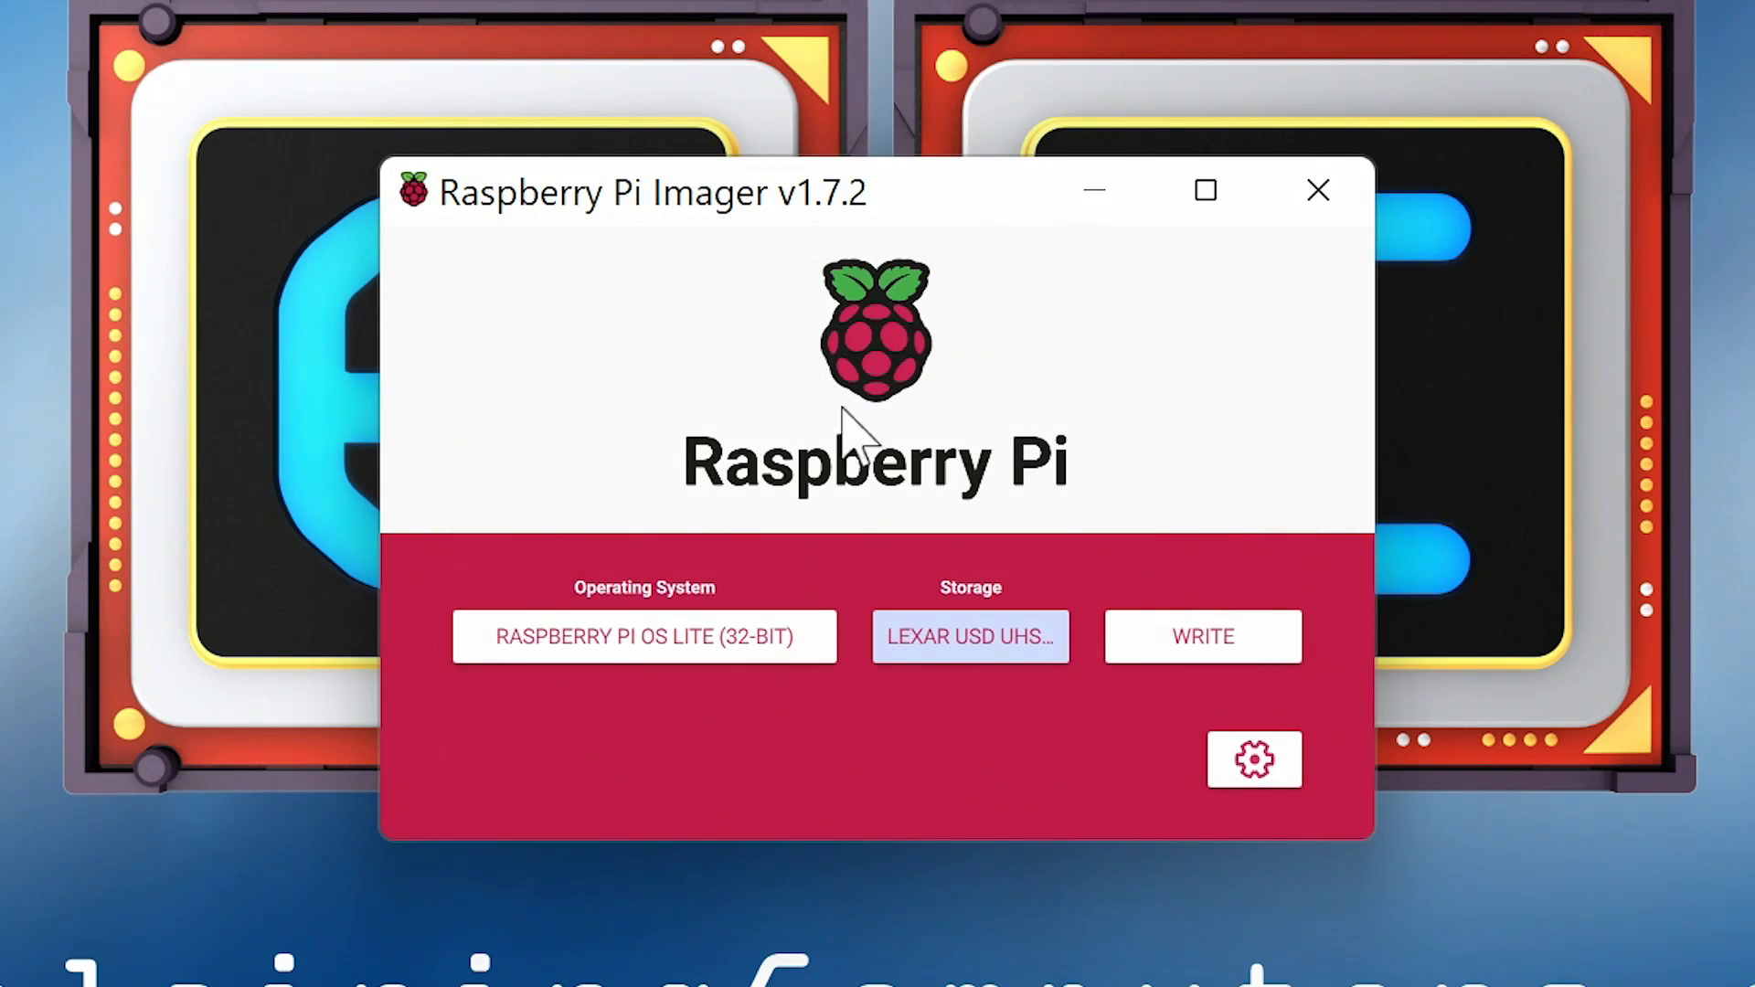
left_click(1195, 651)
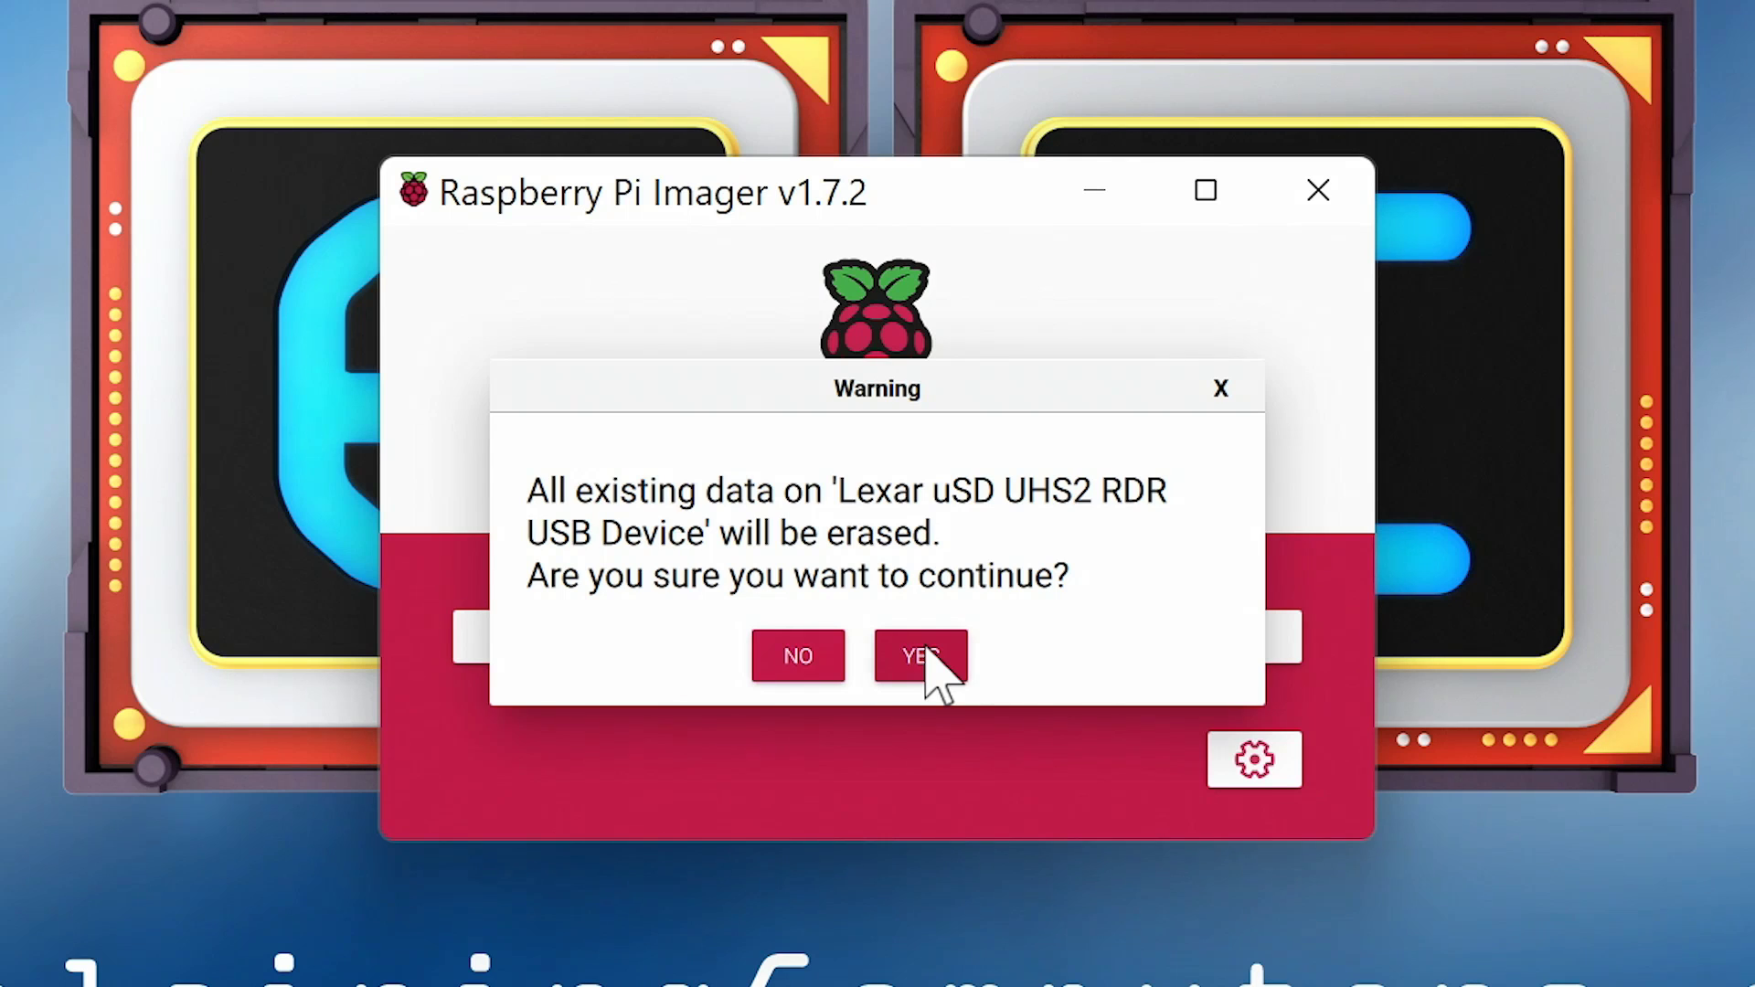
left_click(926, 652)
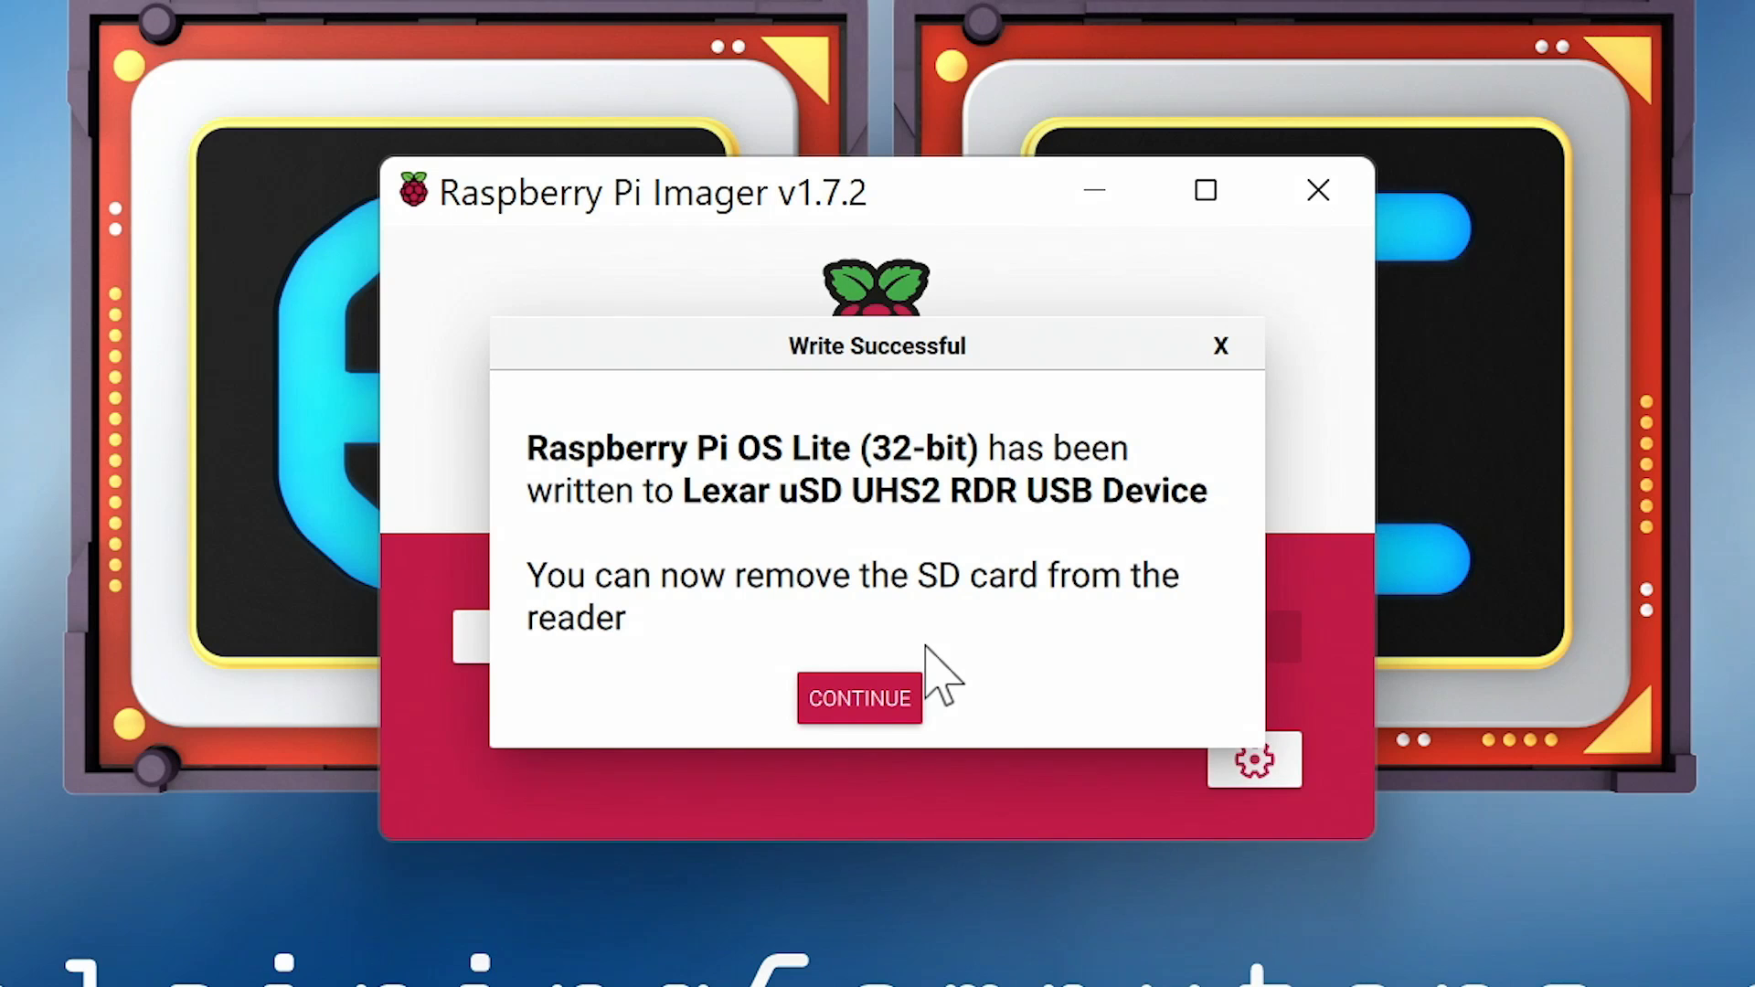
Step: Dismiss the write-success message and accept English (UK) as the keyboard layout on first boot
left_click(860, 709)
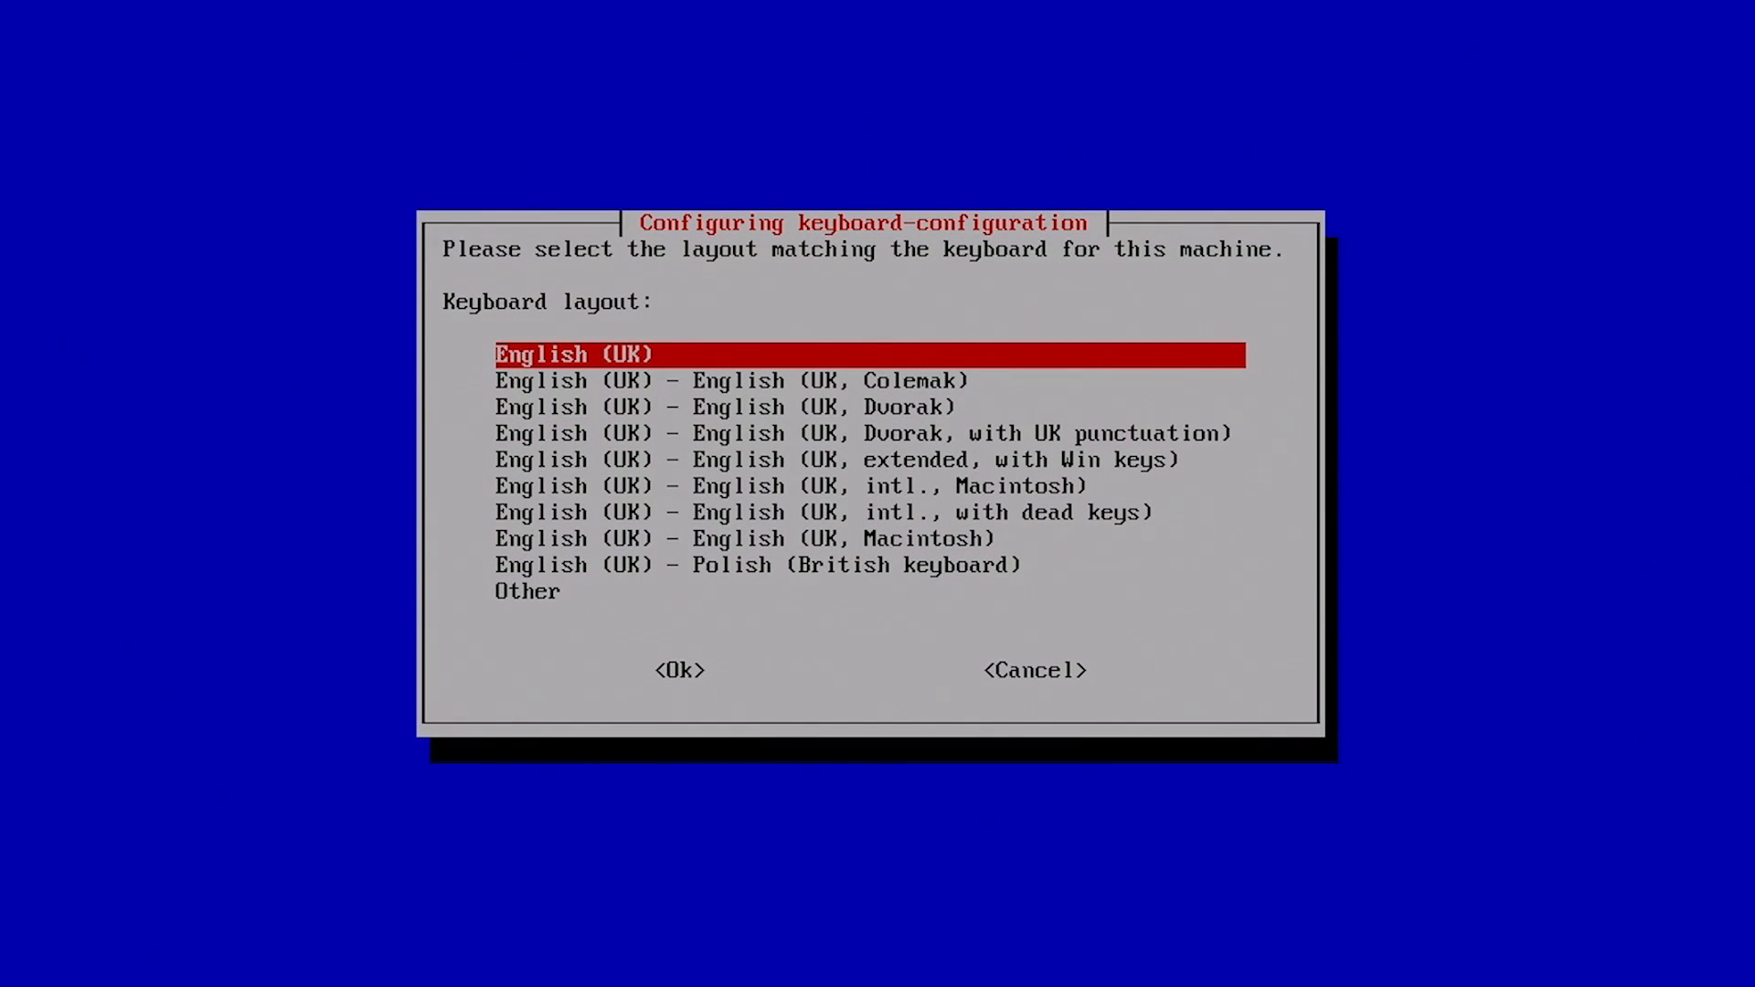
key("Tab")
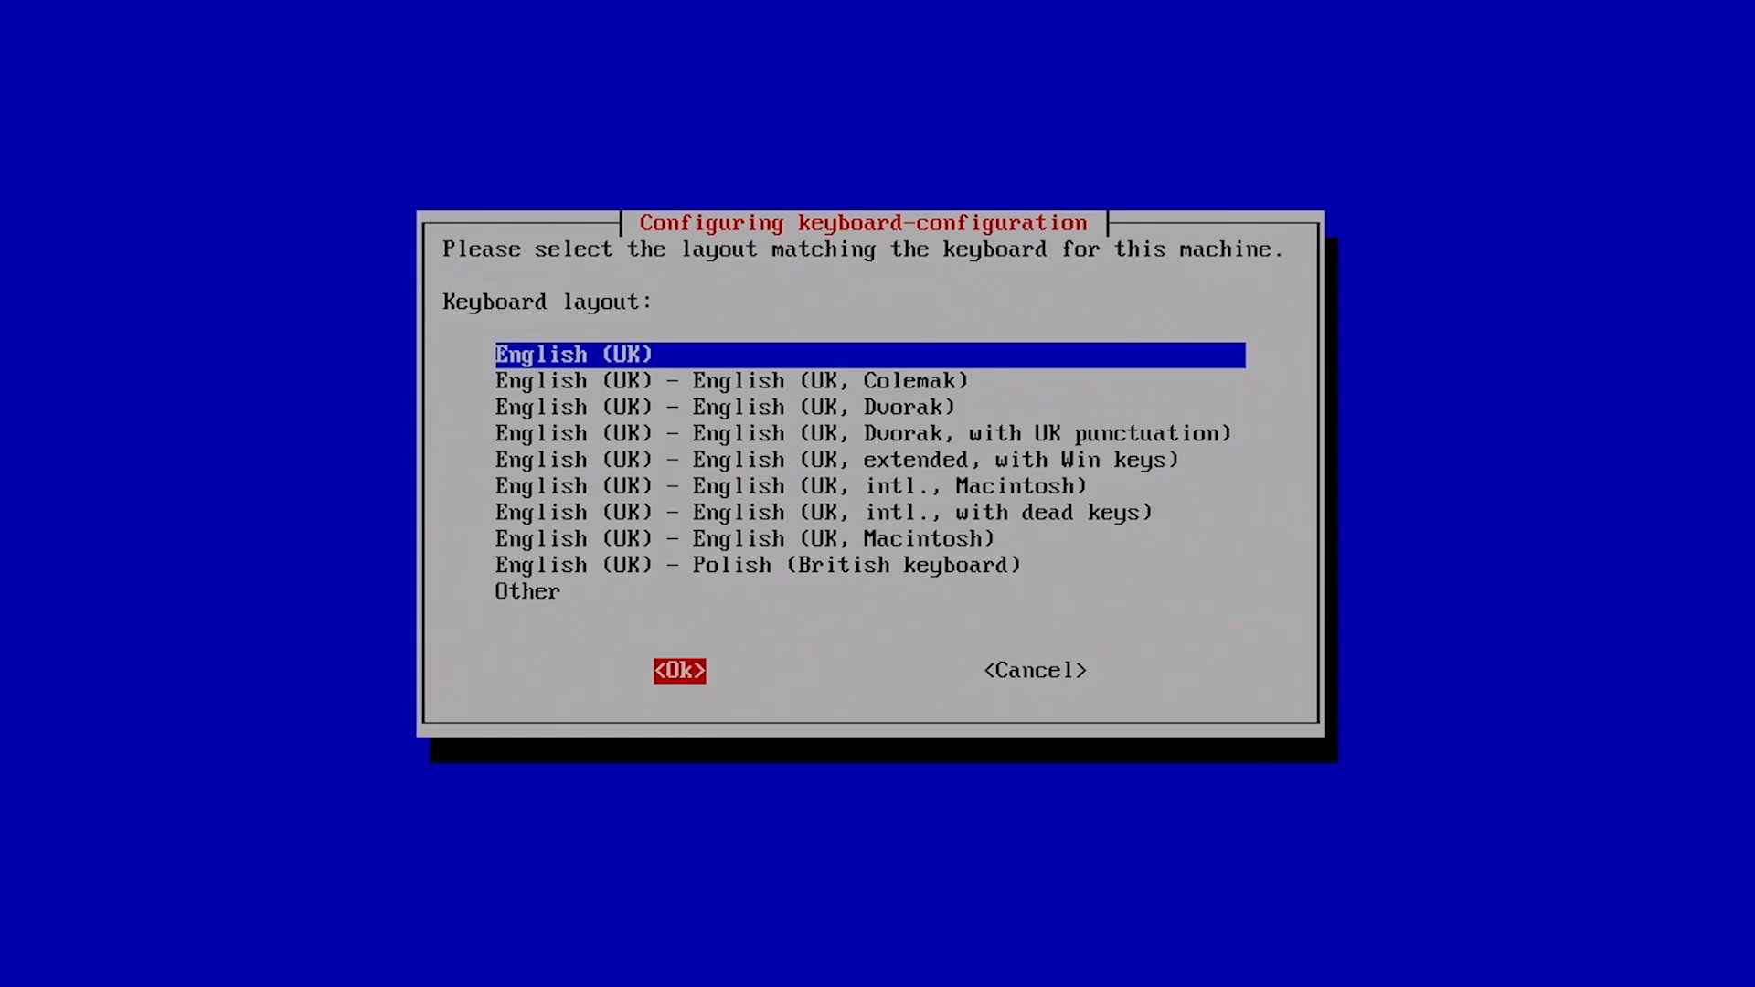
key("Return")
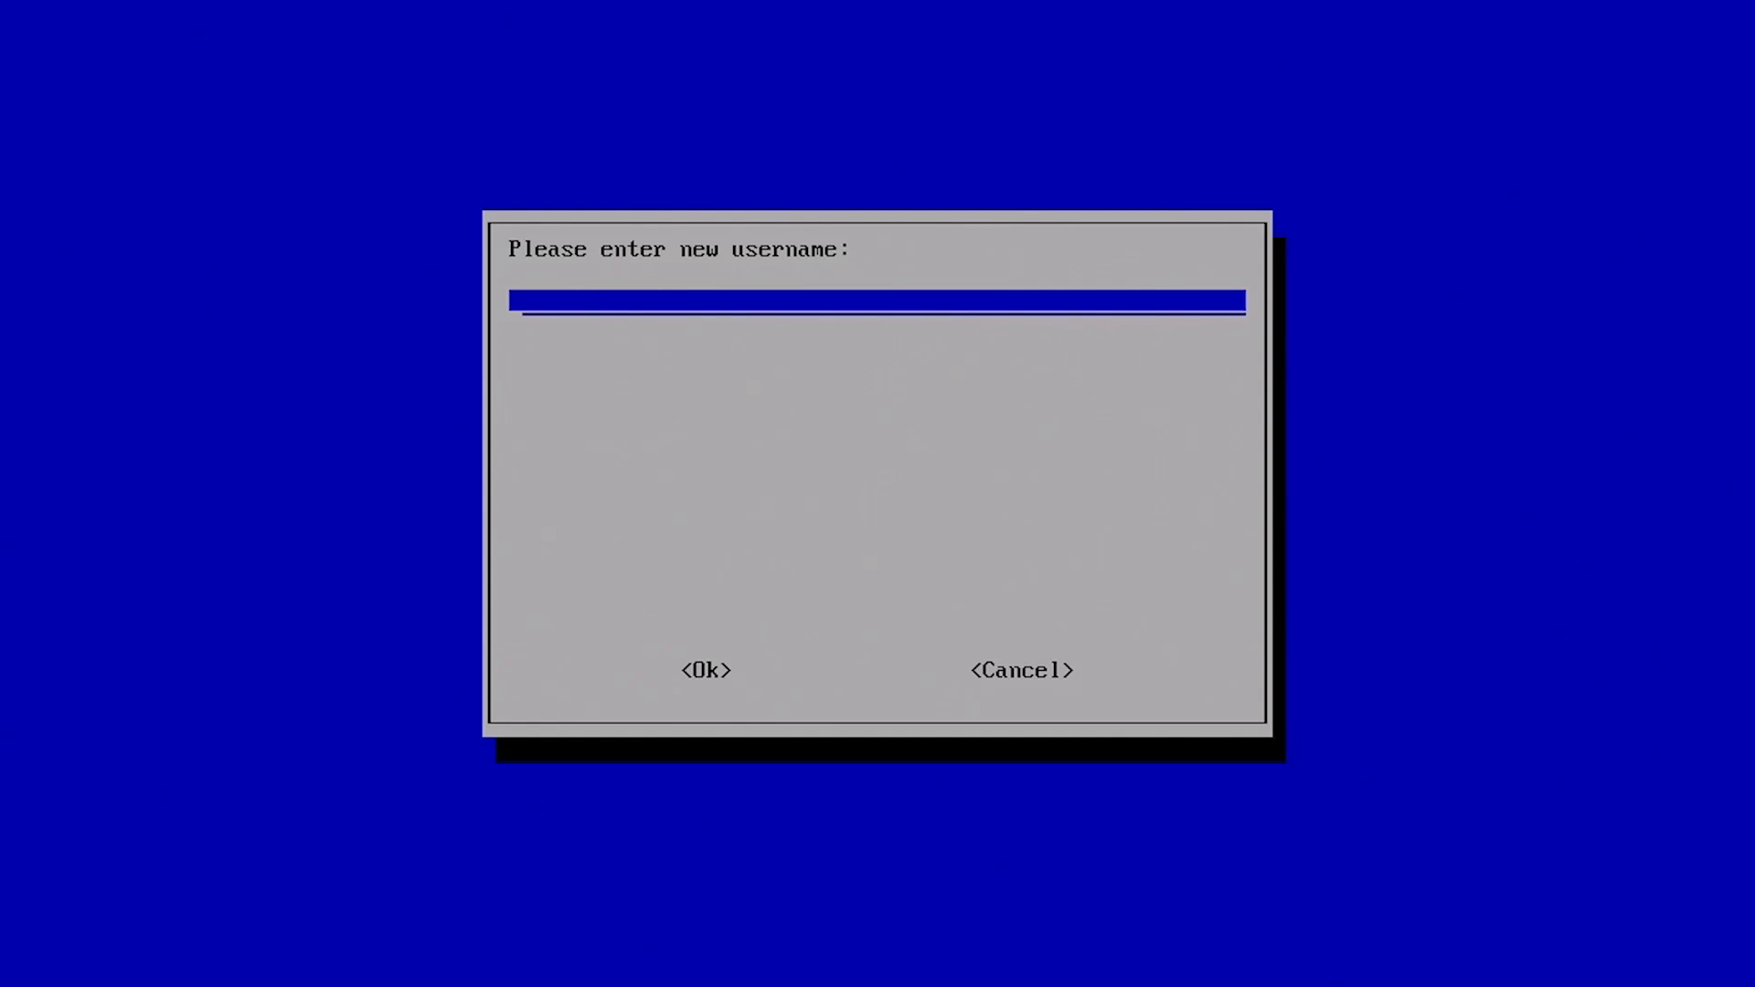
Step: Create the new user account by entering a username and the password twice
type("ec")
key("Tab")
key("Return")
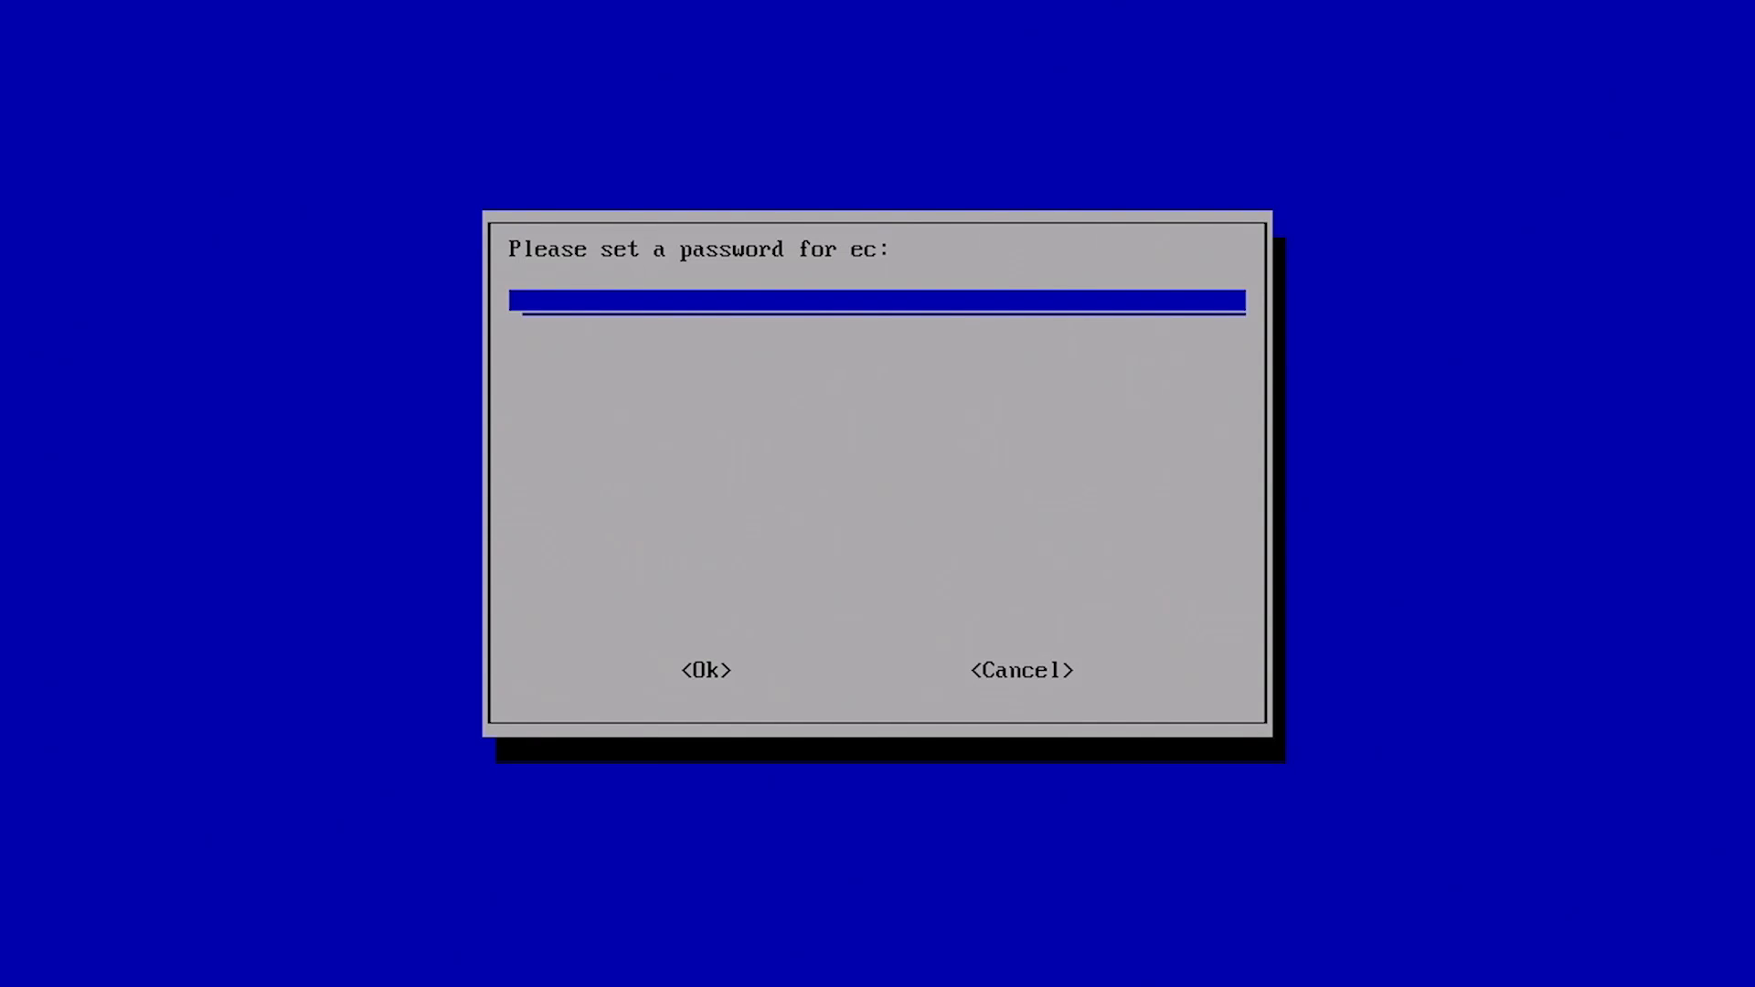
type("**********")
key("Tab")
key("Return")
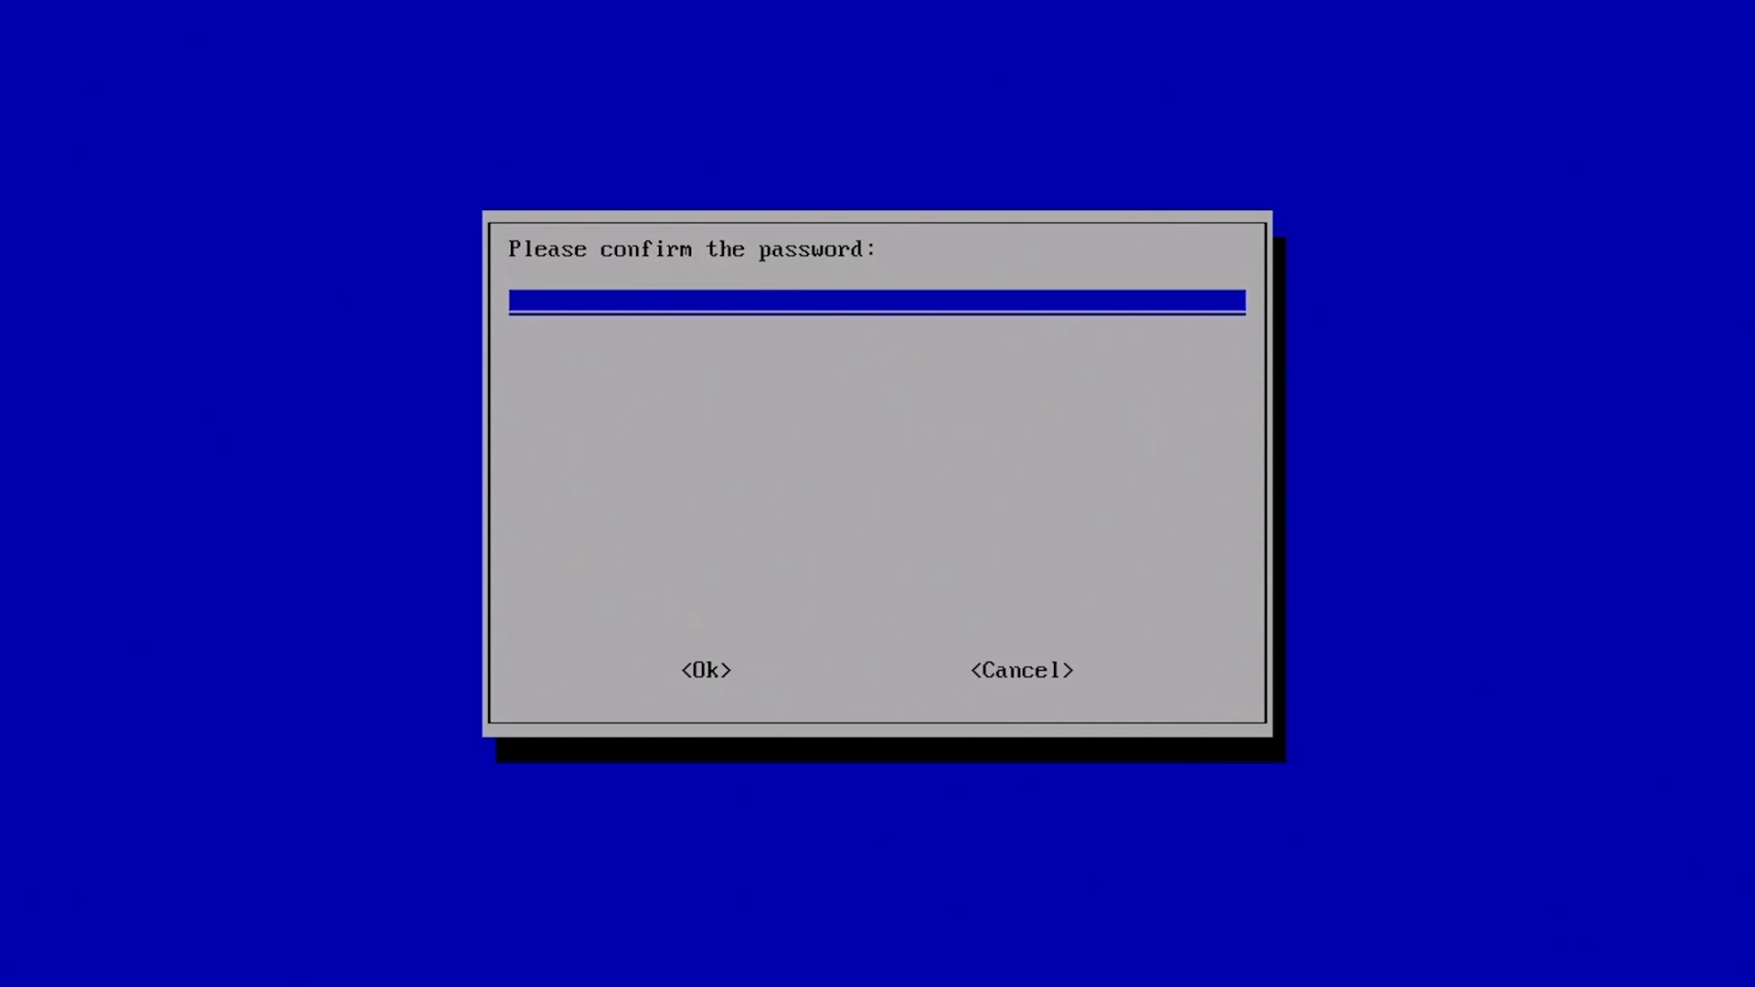
type("**********")
key("Tab")
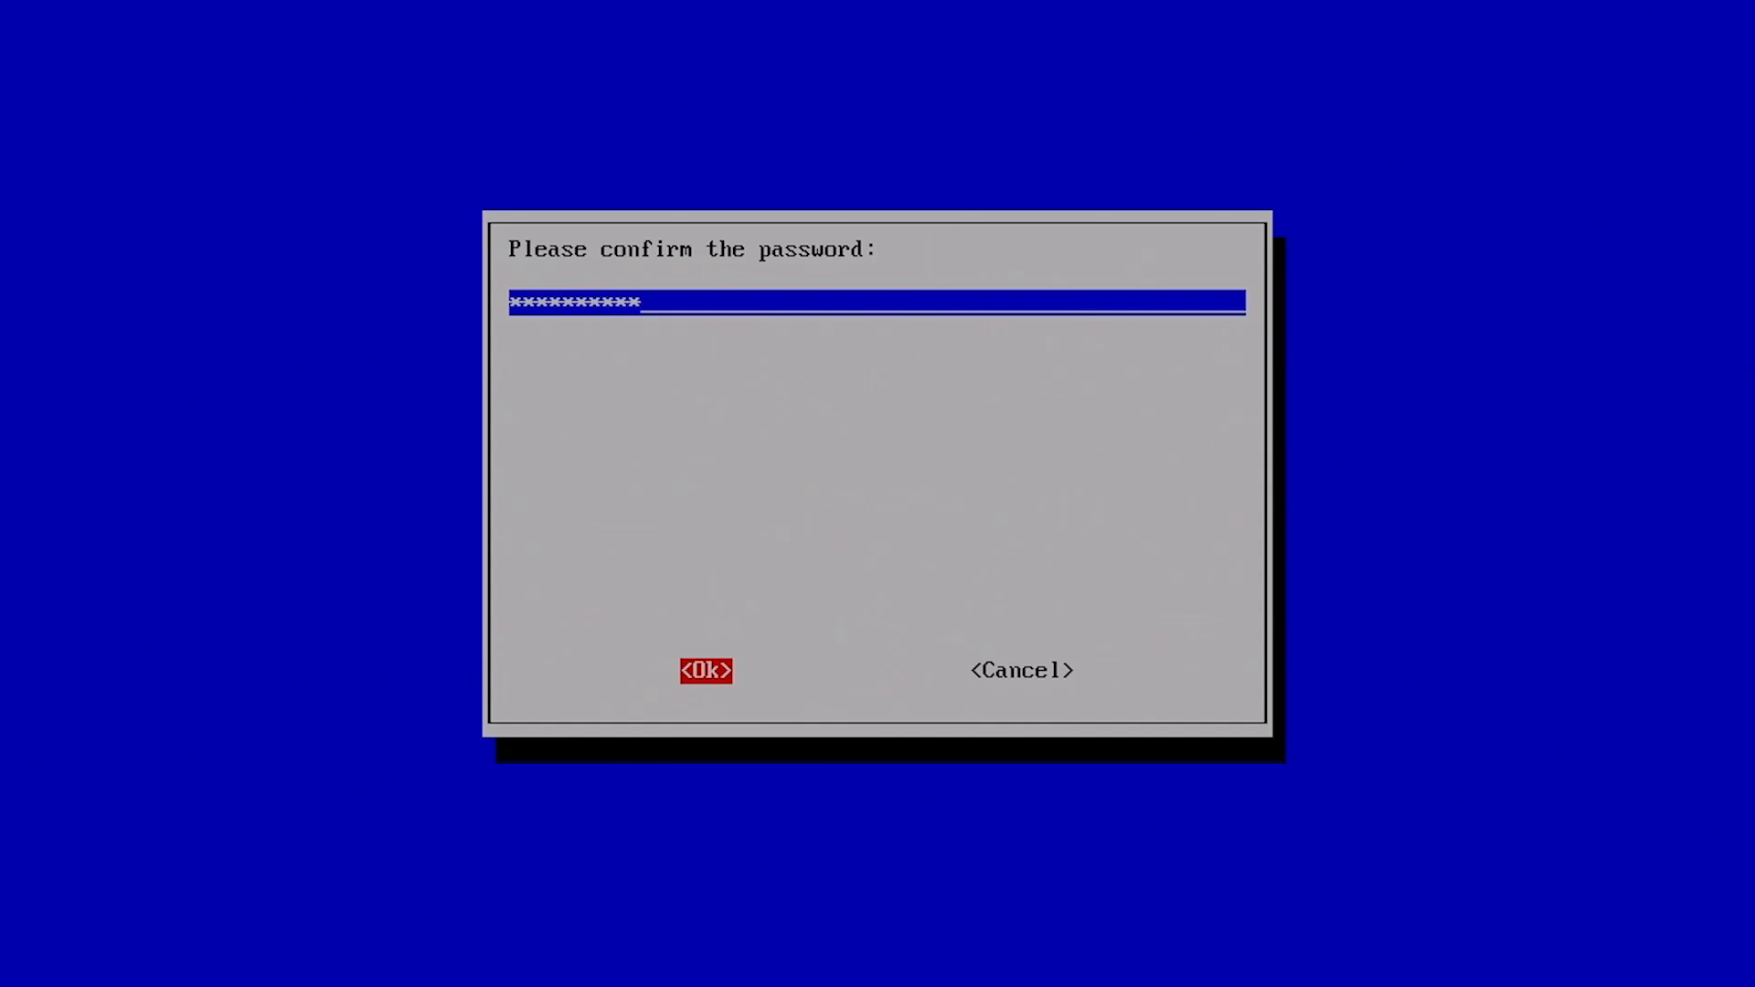
key("Return")
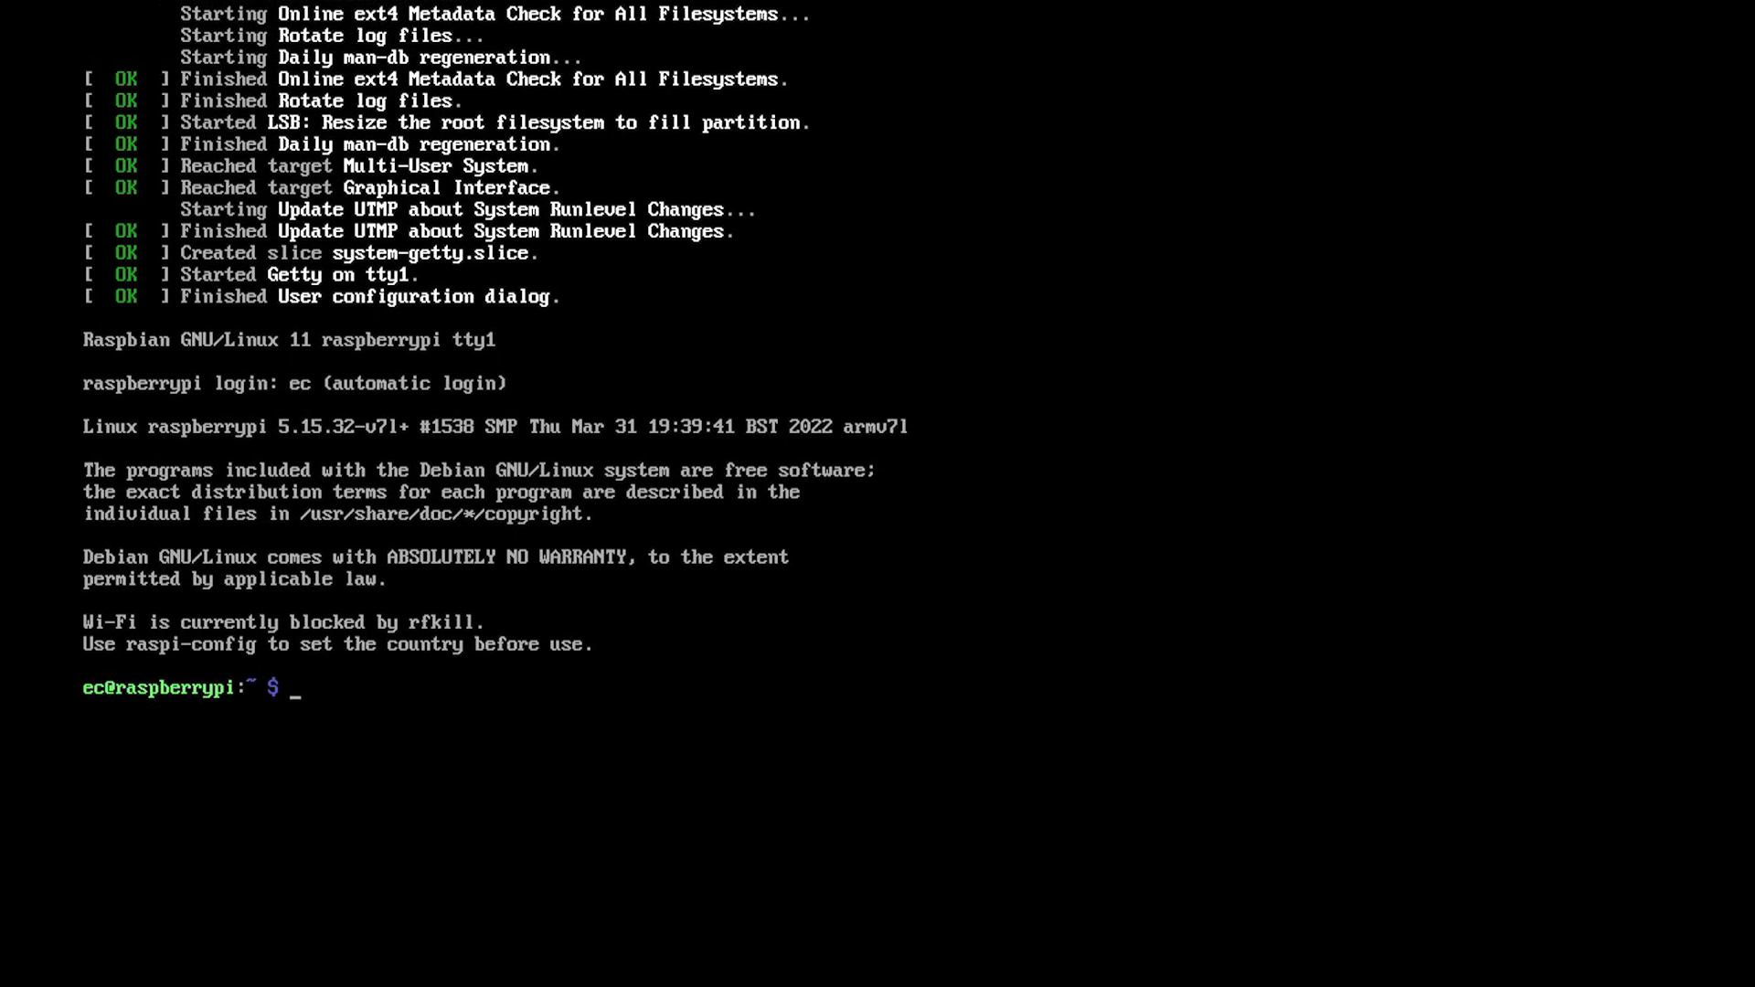
Step: Reconfigure console-setup for UTF-8 with the Terminus font at 16x32, then clear the screen
type("sudo dp")
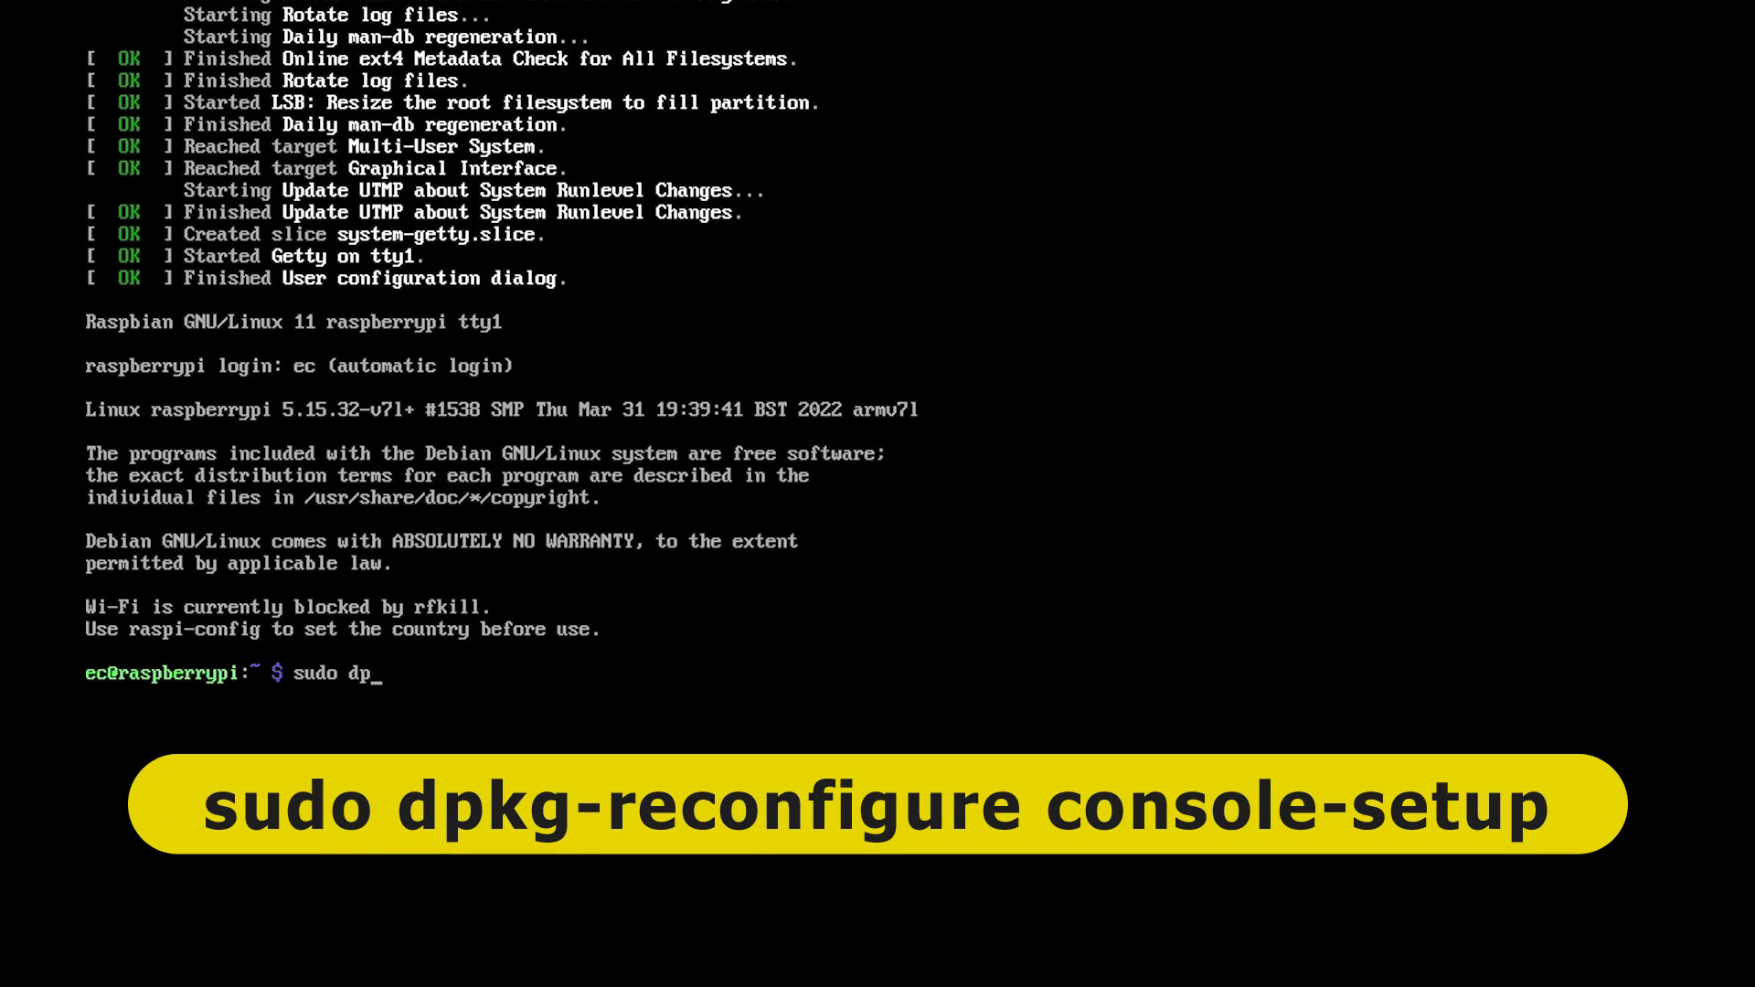
type("kg-reconfigure console-setup")
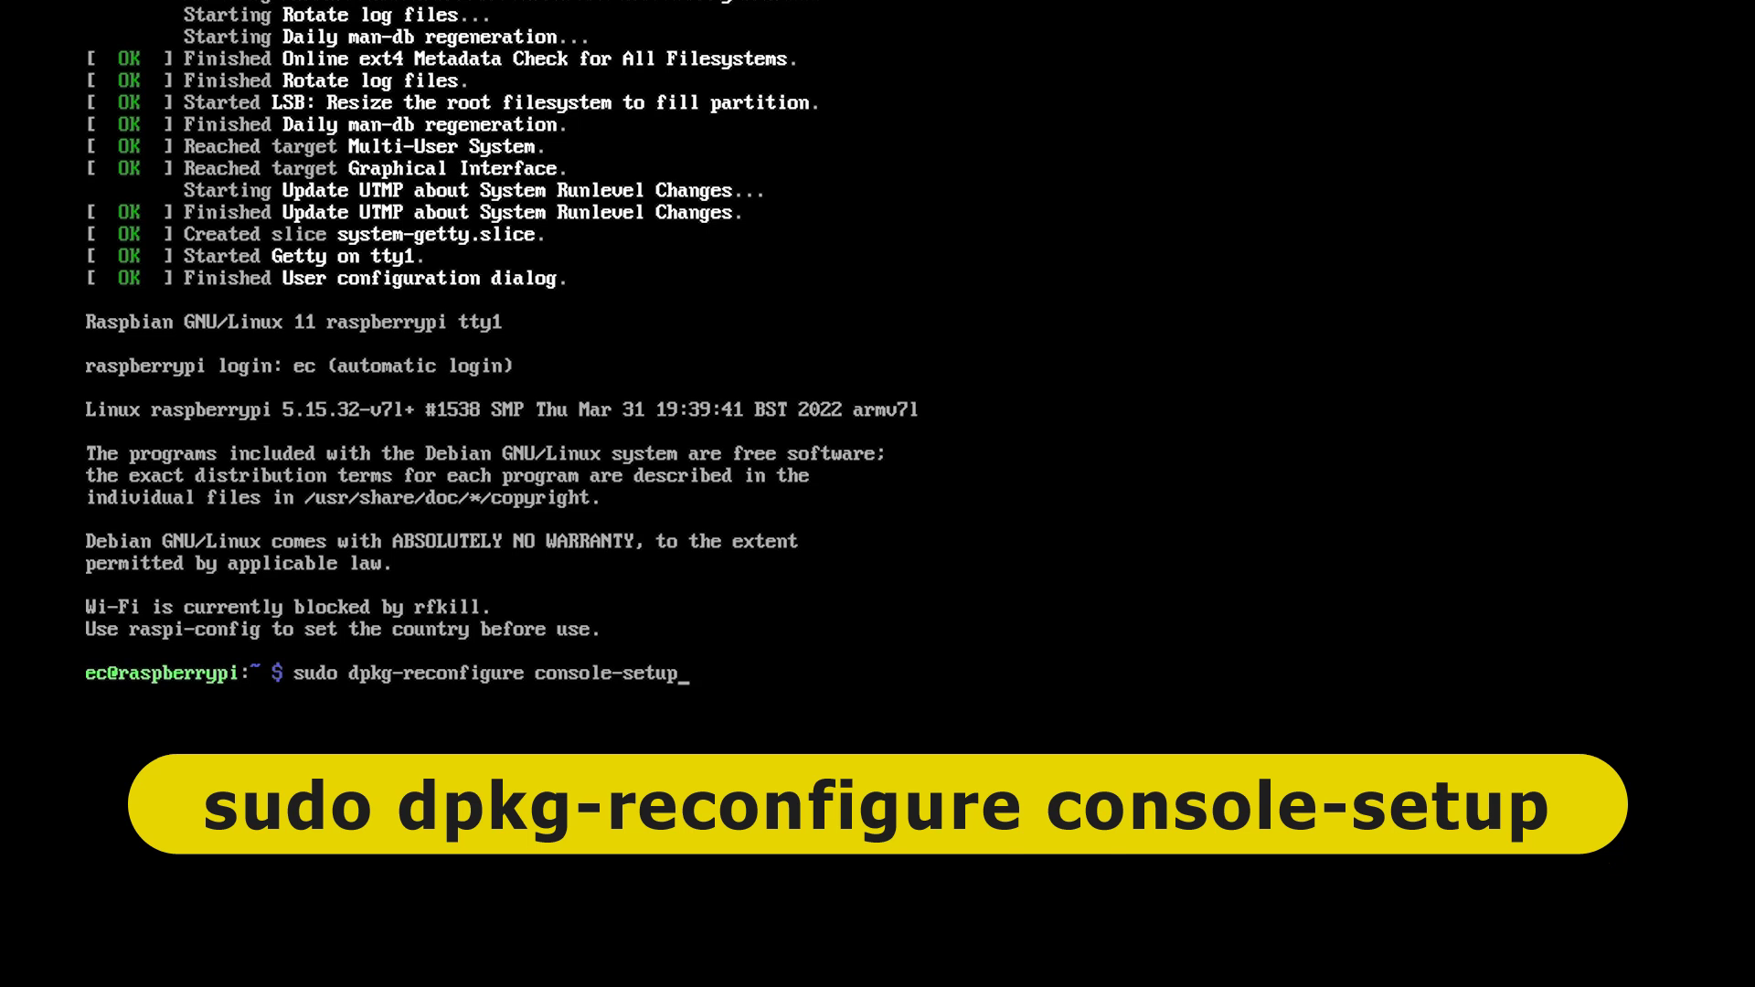
key("Return")
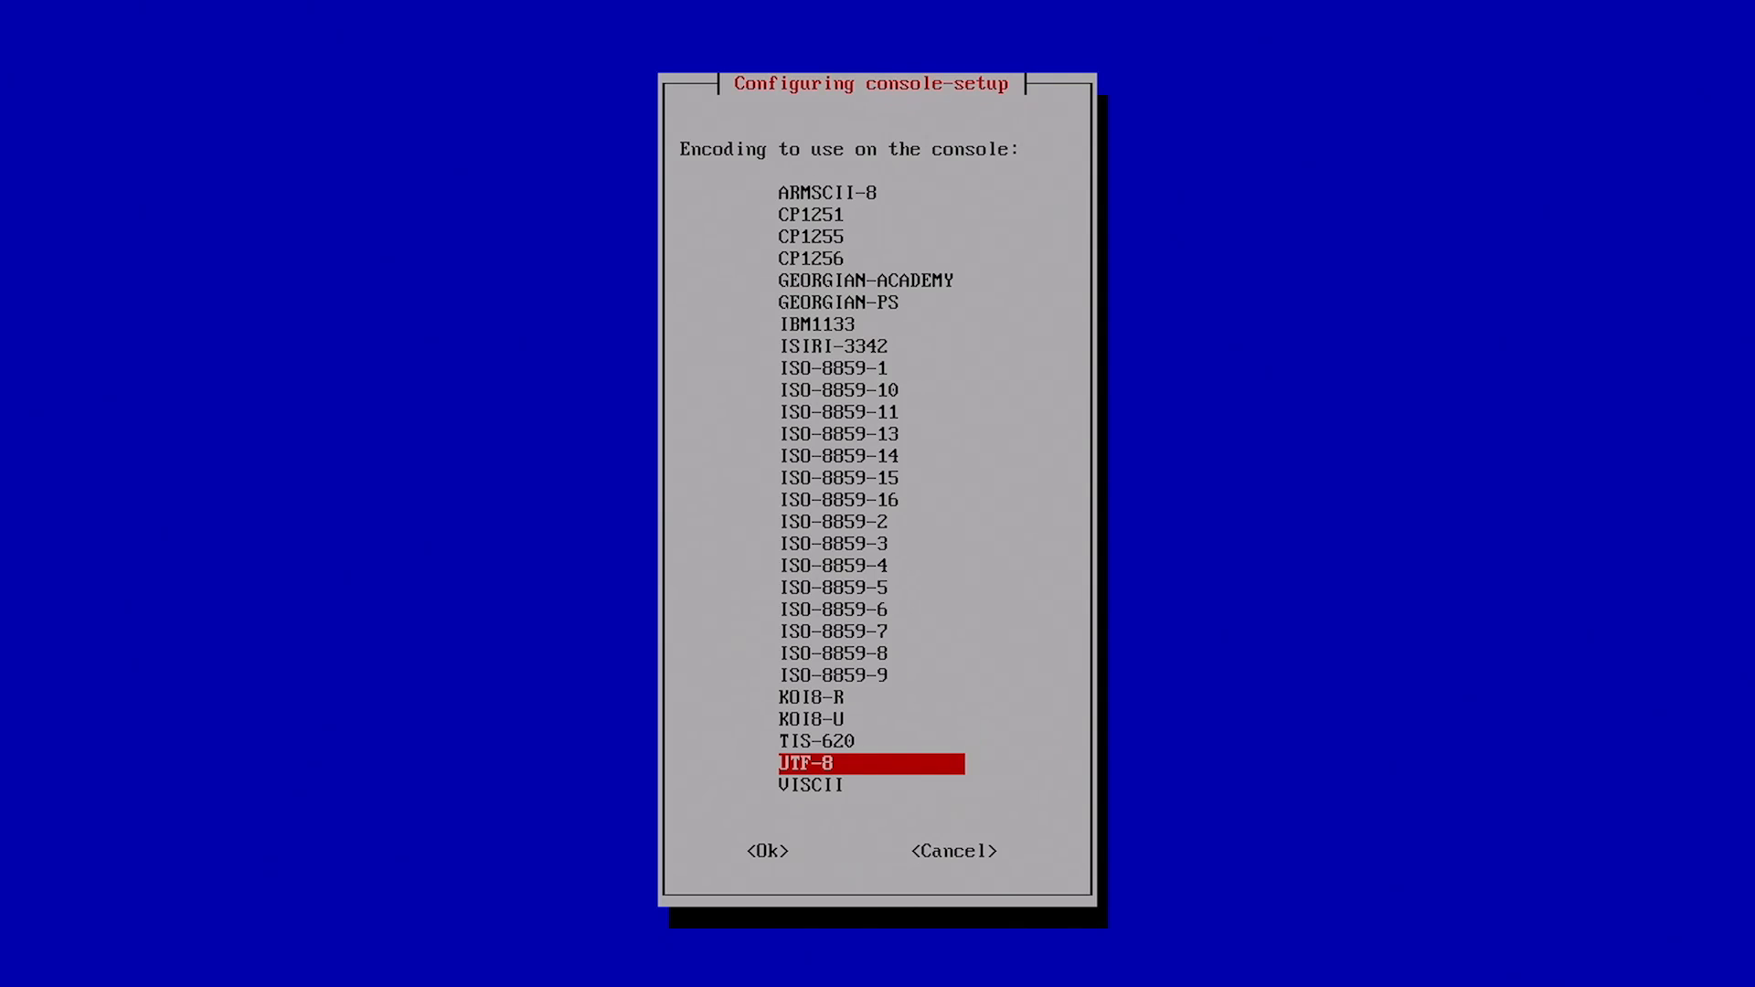
key("Return")
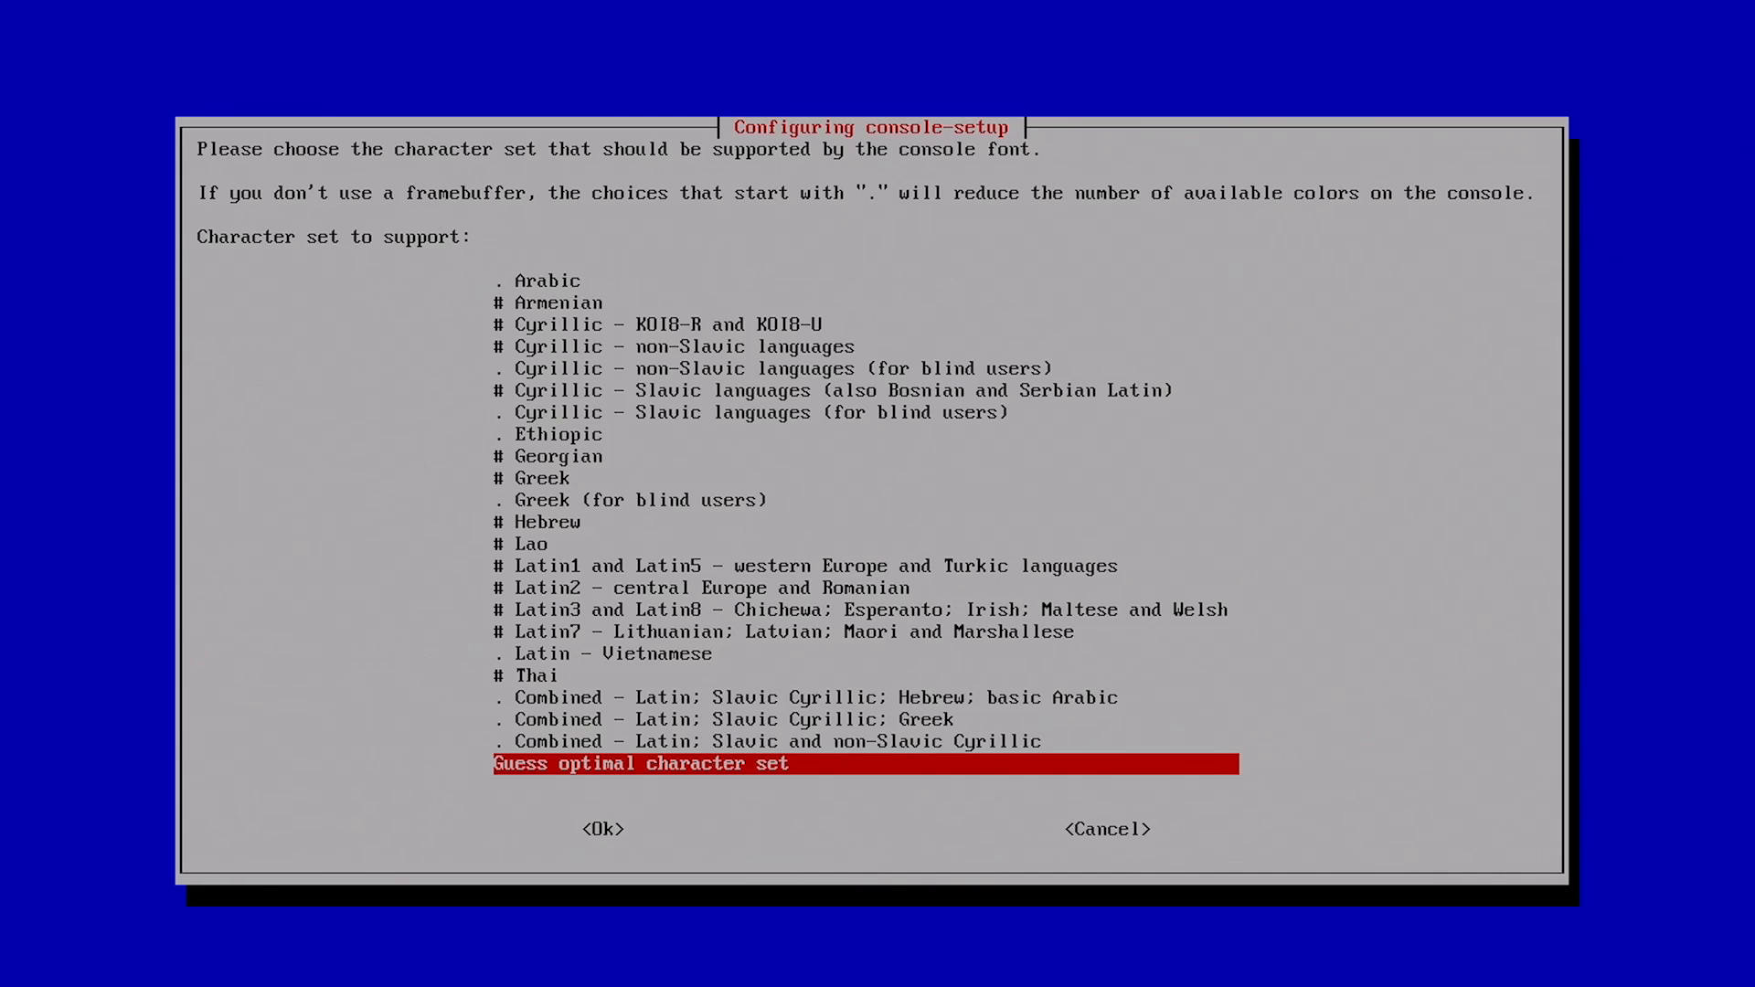
key("Return")
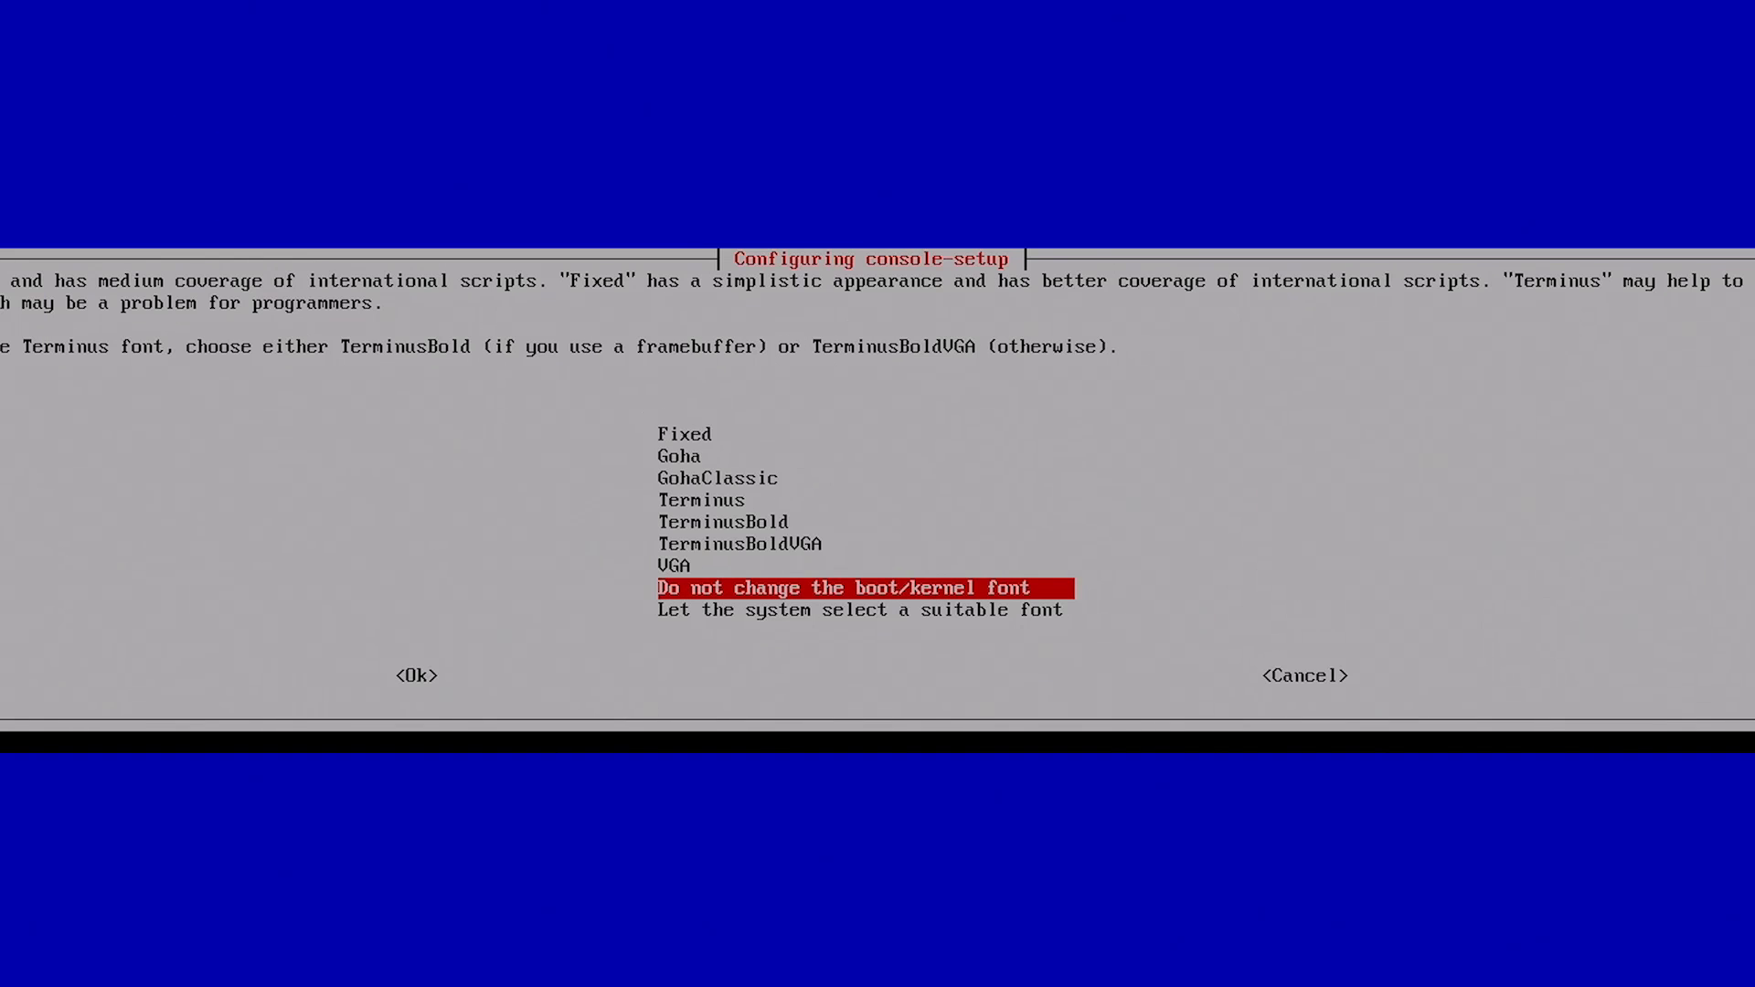
key("Up")
key("Up")
key("Up")
key("Up")
key("Return")
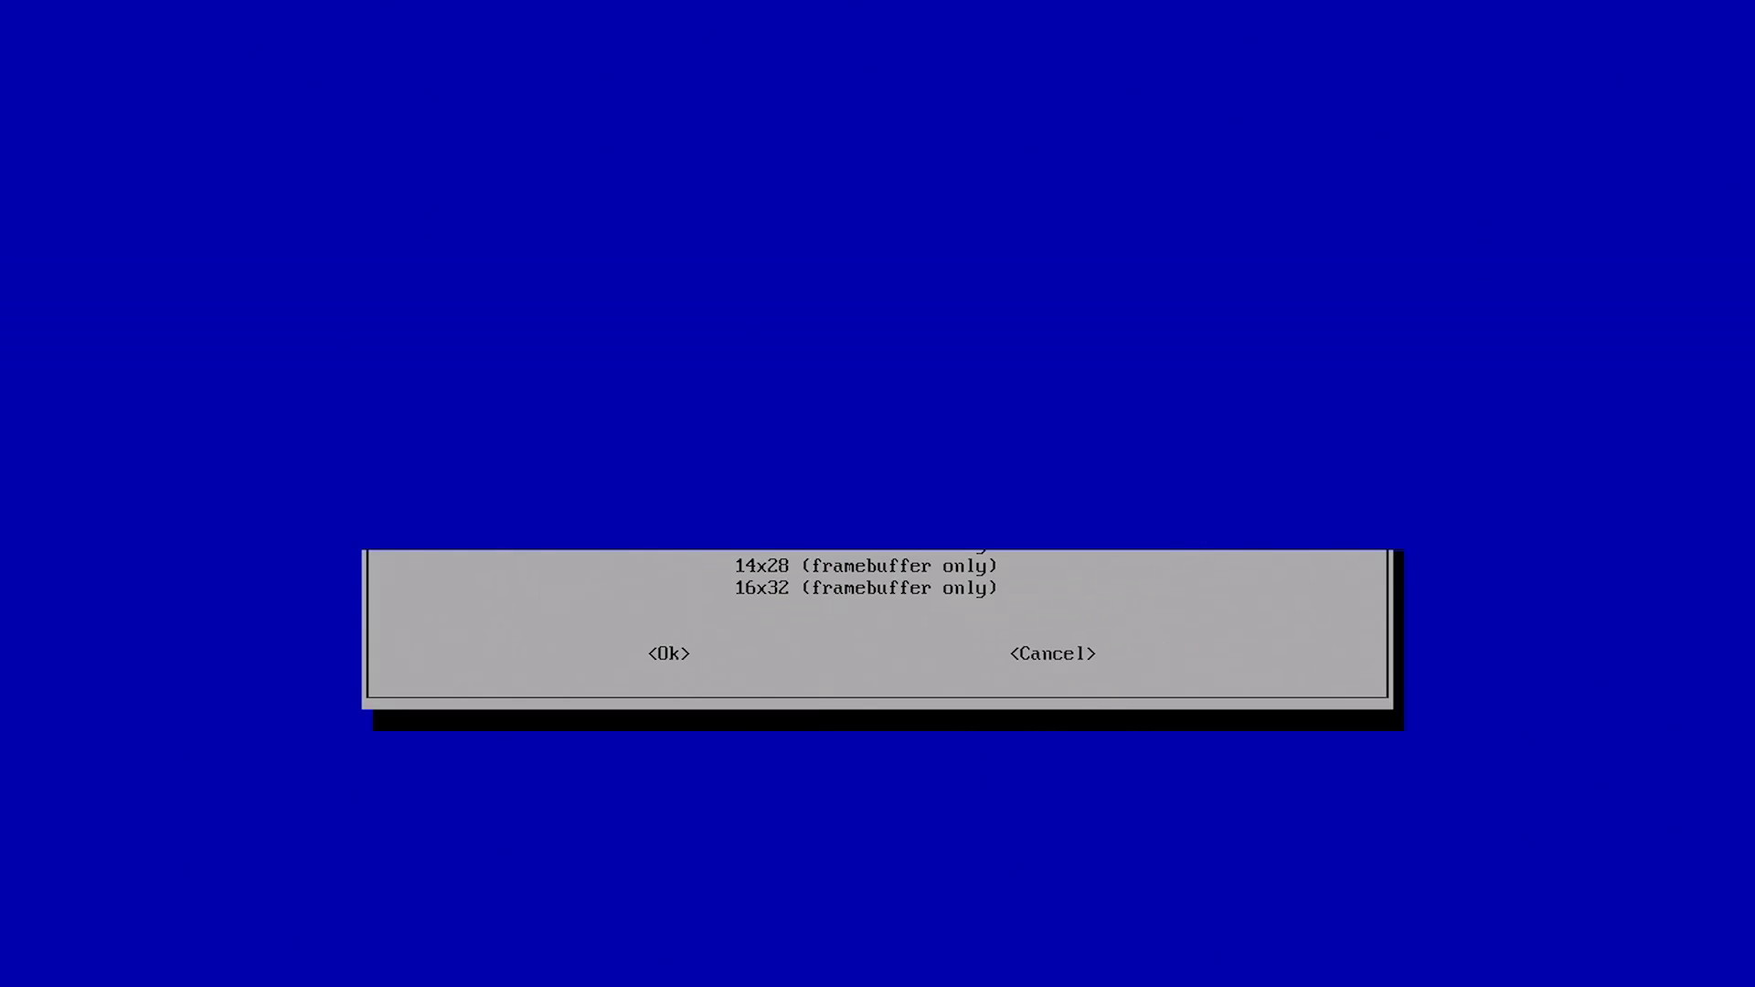
key("Down")
key("Down")
key("Down")
key("Down")
key("Down")
key("Down")
key("Down")
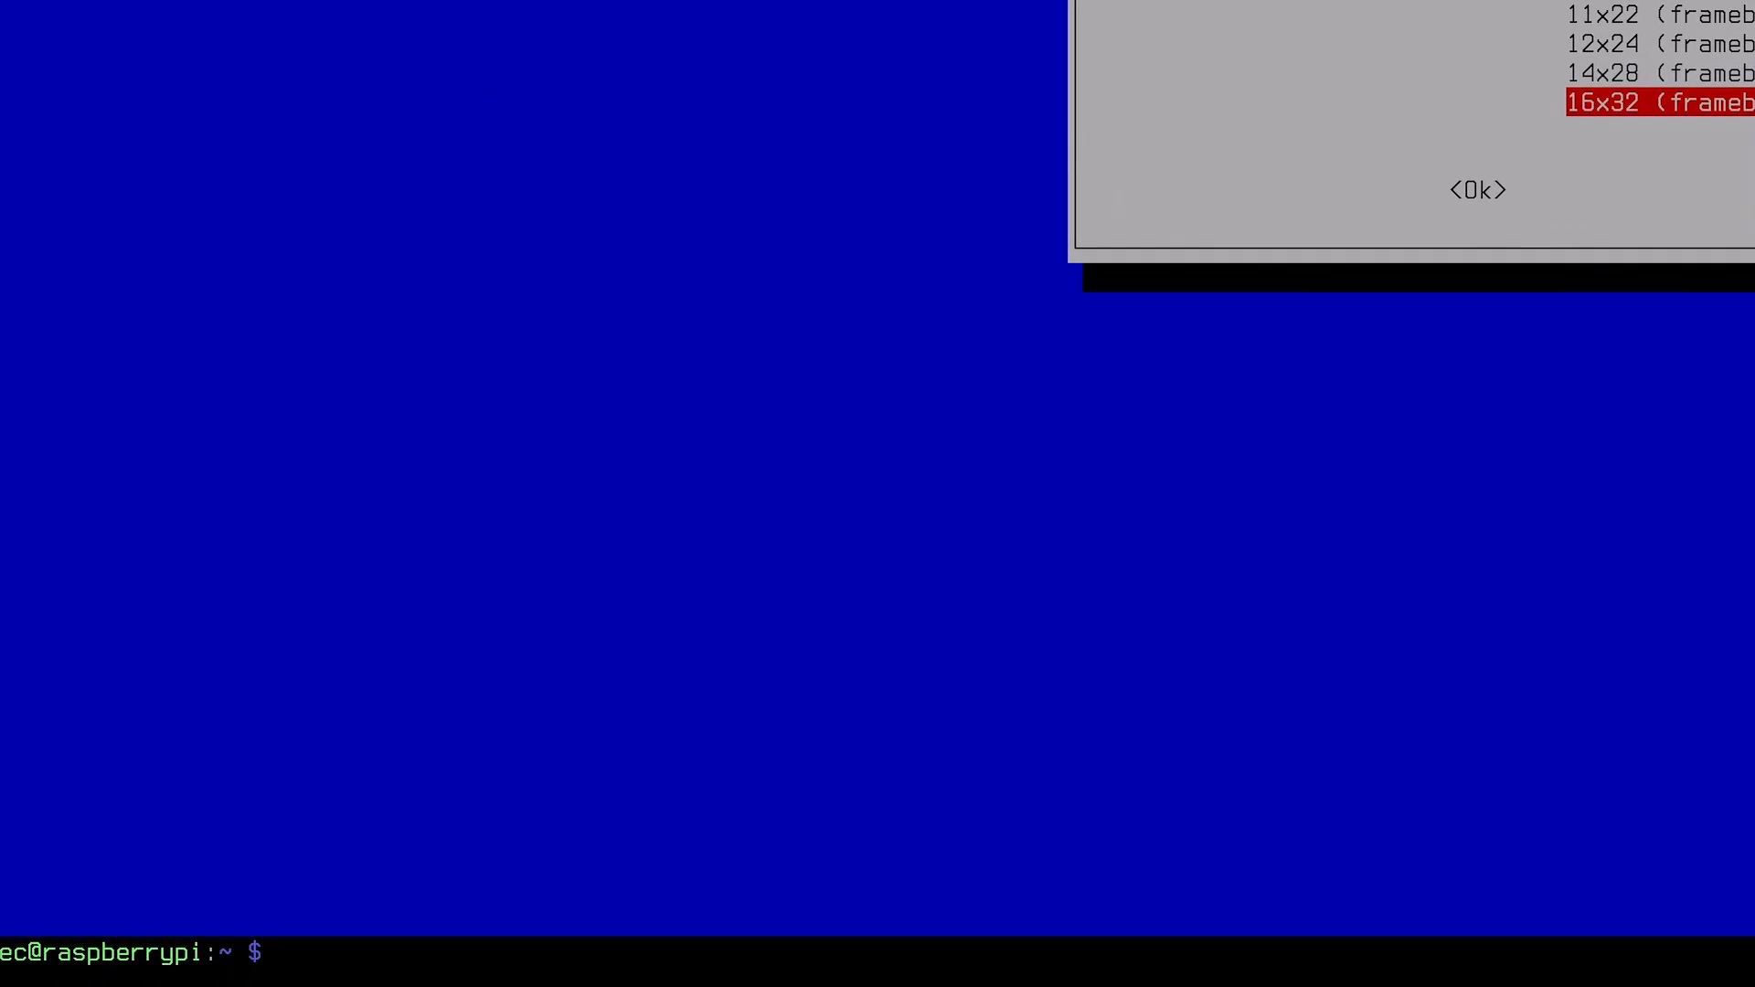
type("clea")
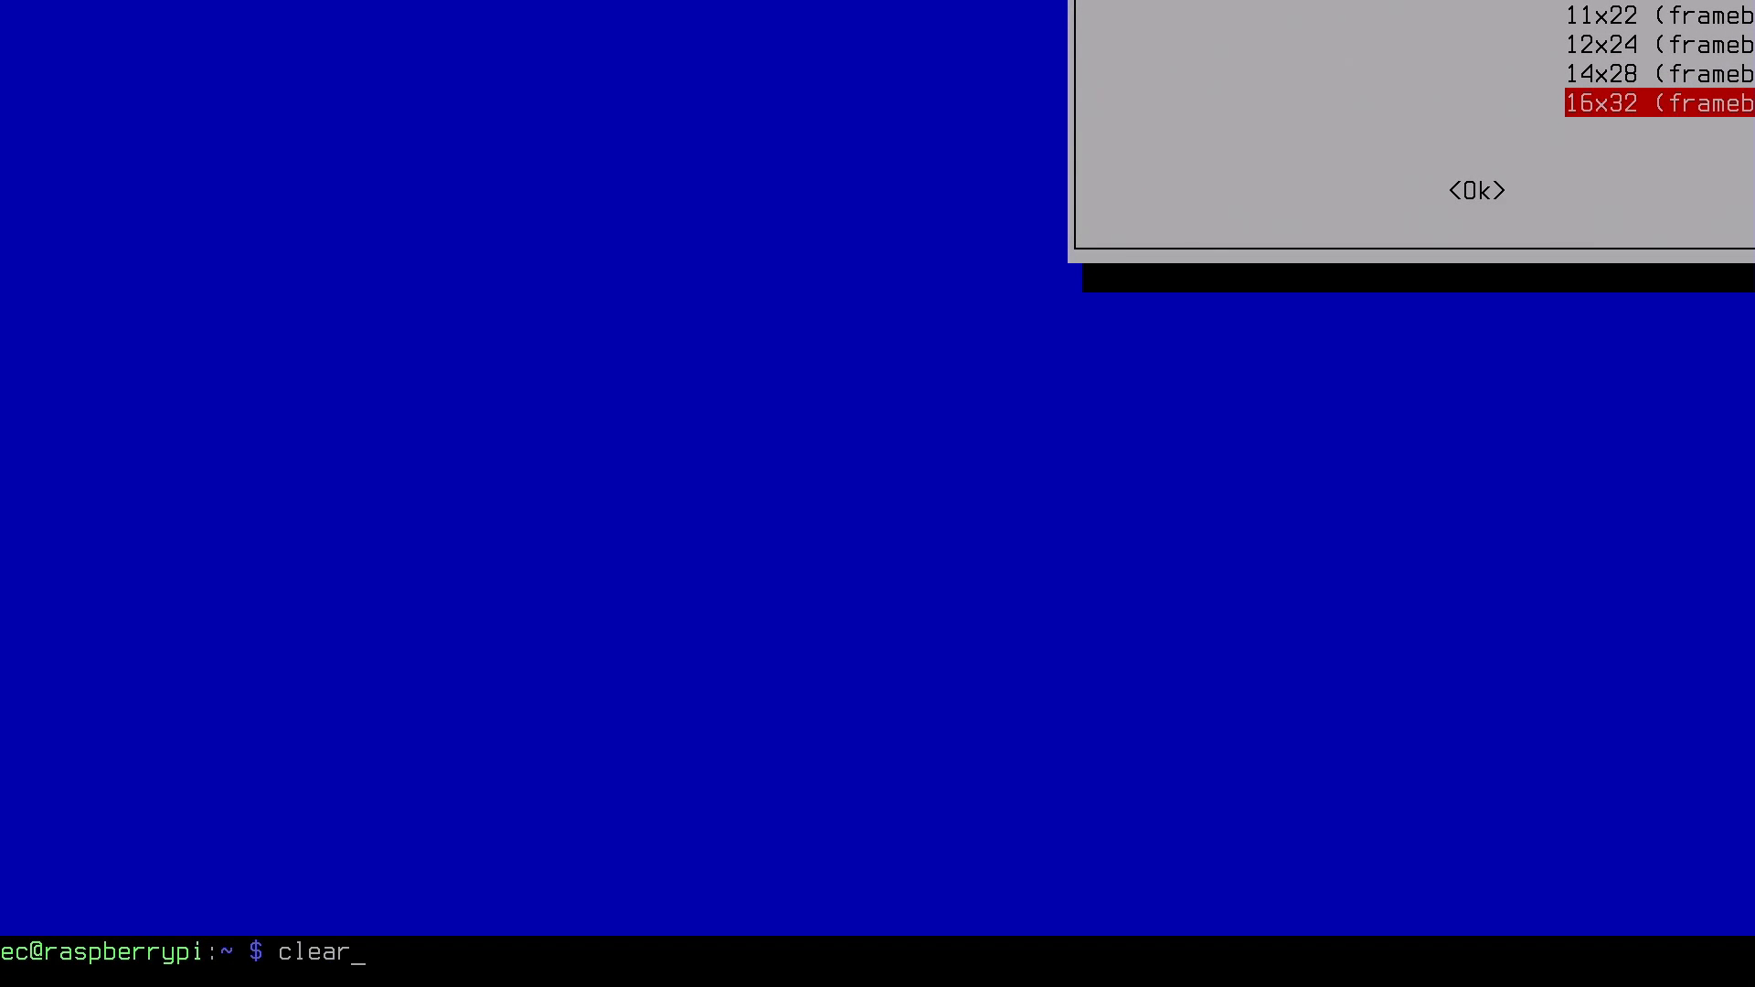
type("r")
key("Return")
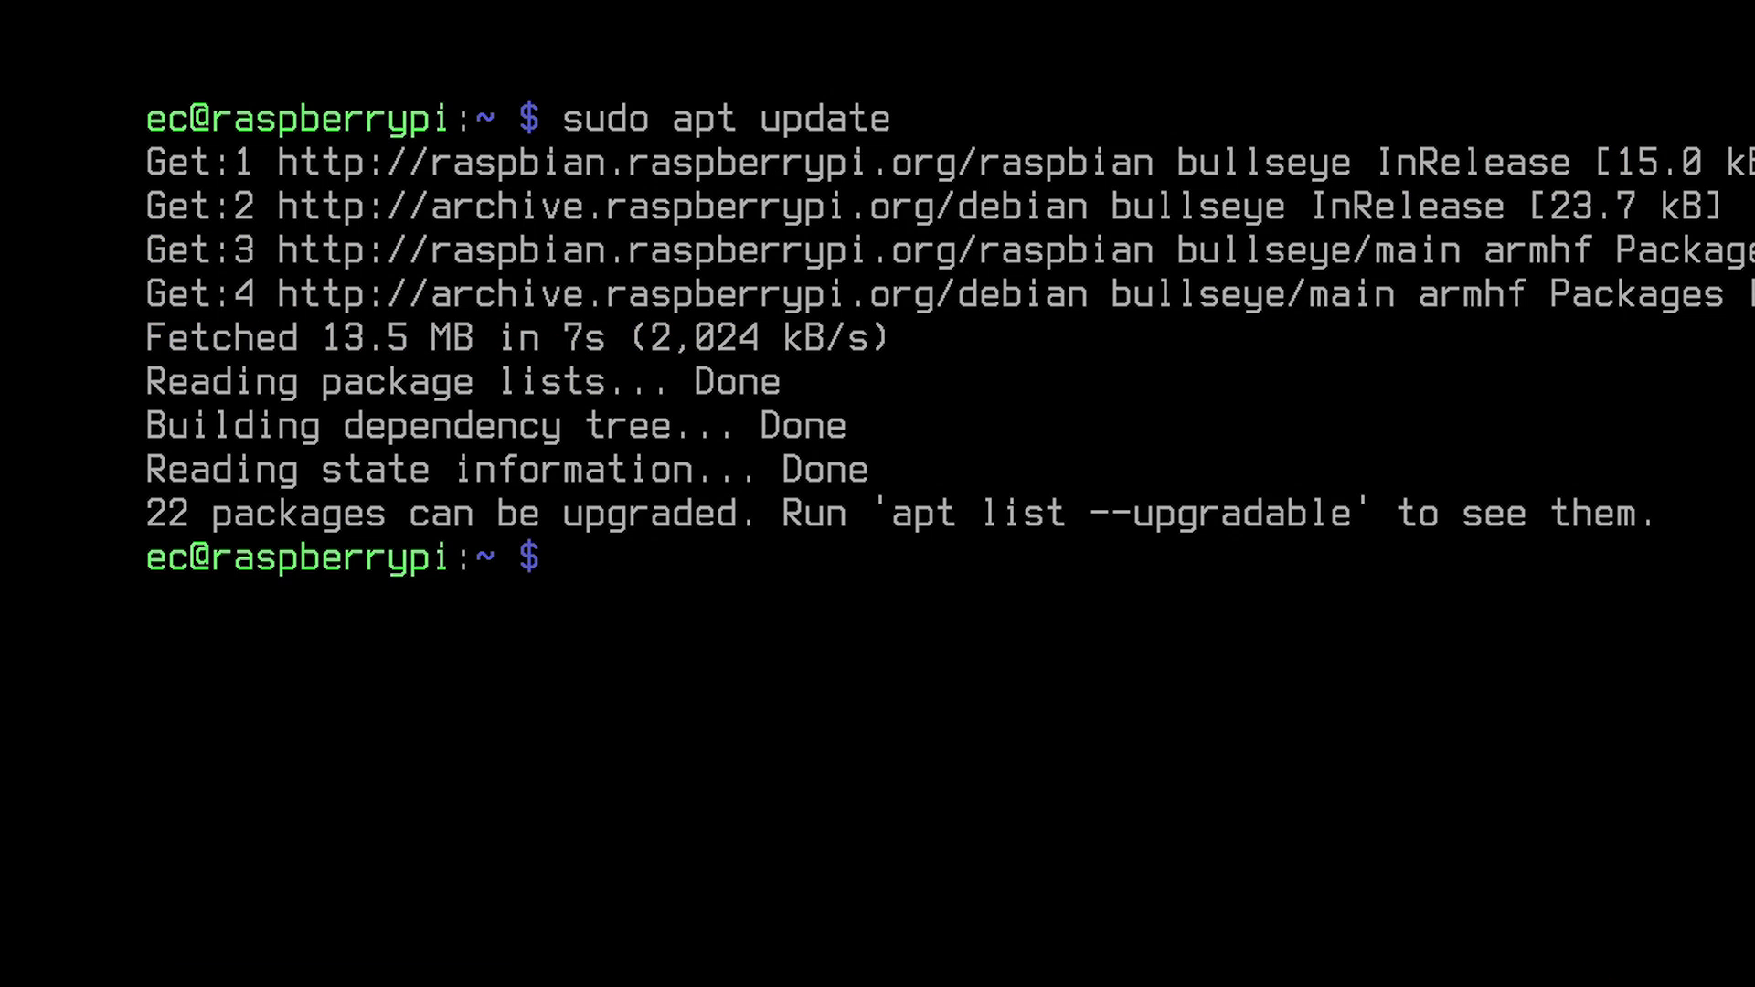
Step: Run 'sudo apt upgrade -y' to upgrade all packages, then enter 'sudo reboot'
type("sudo apt ")
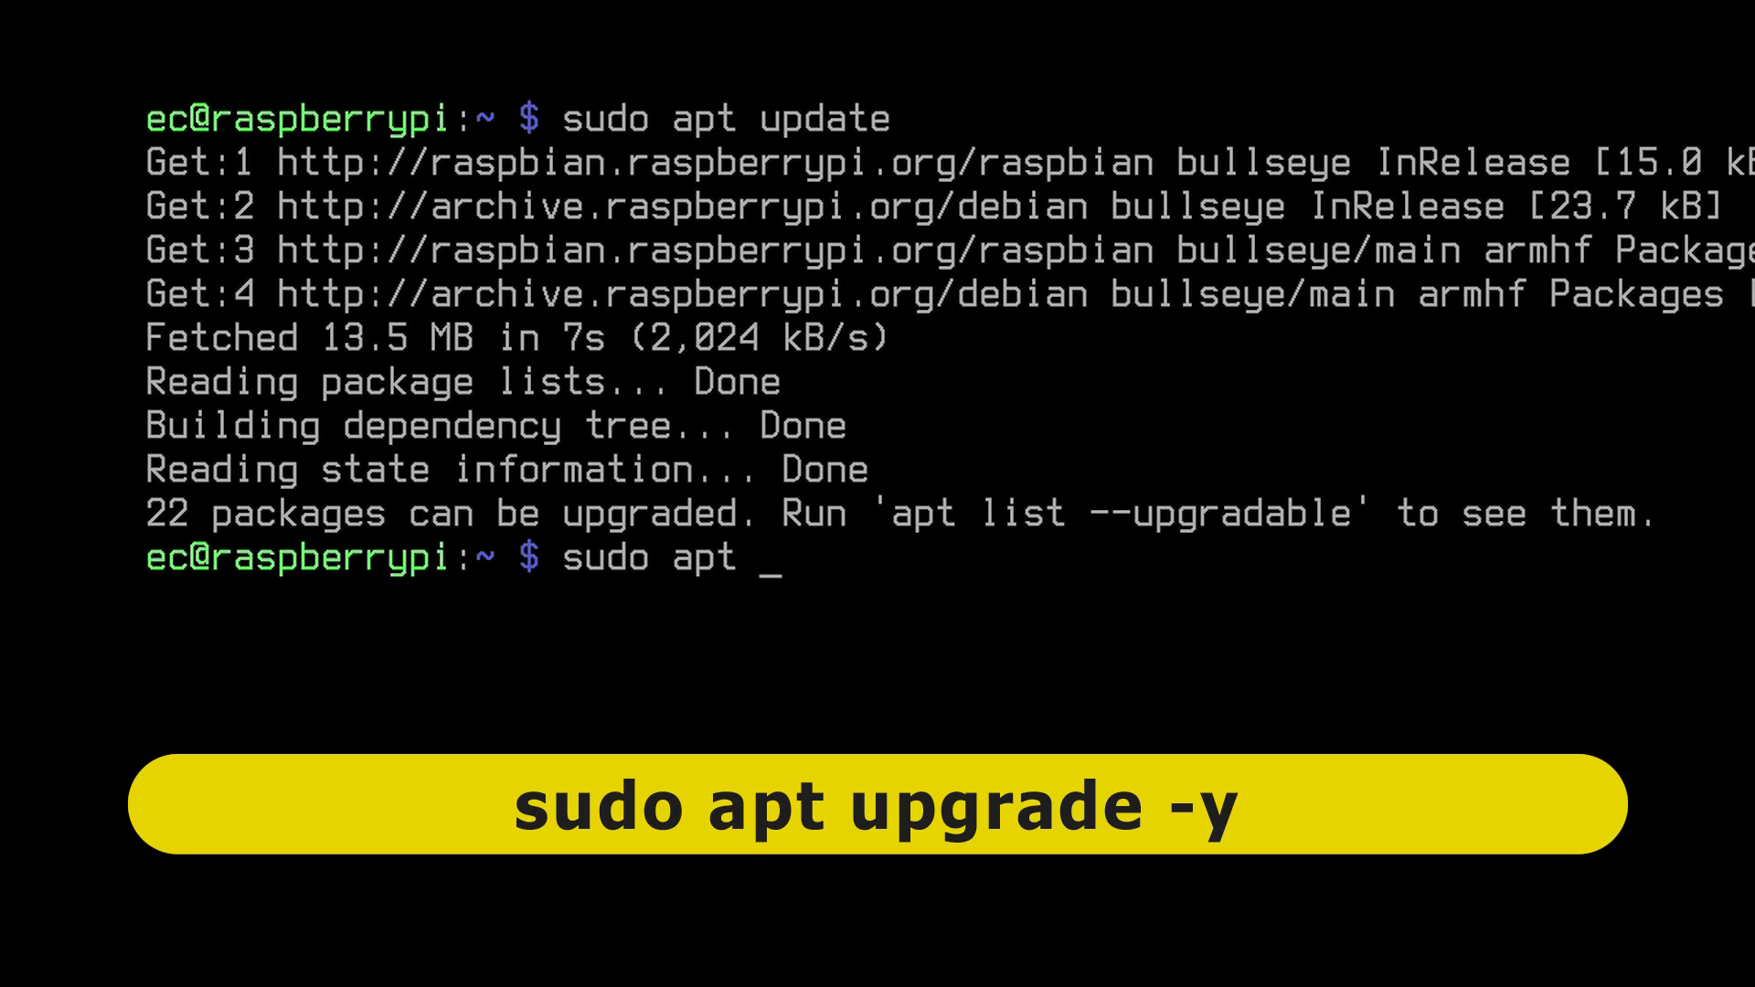
type("upgrade")
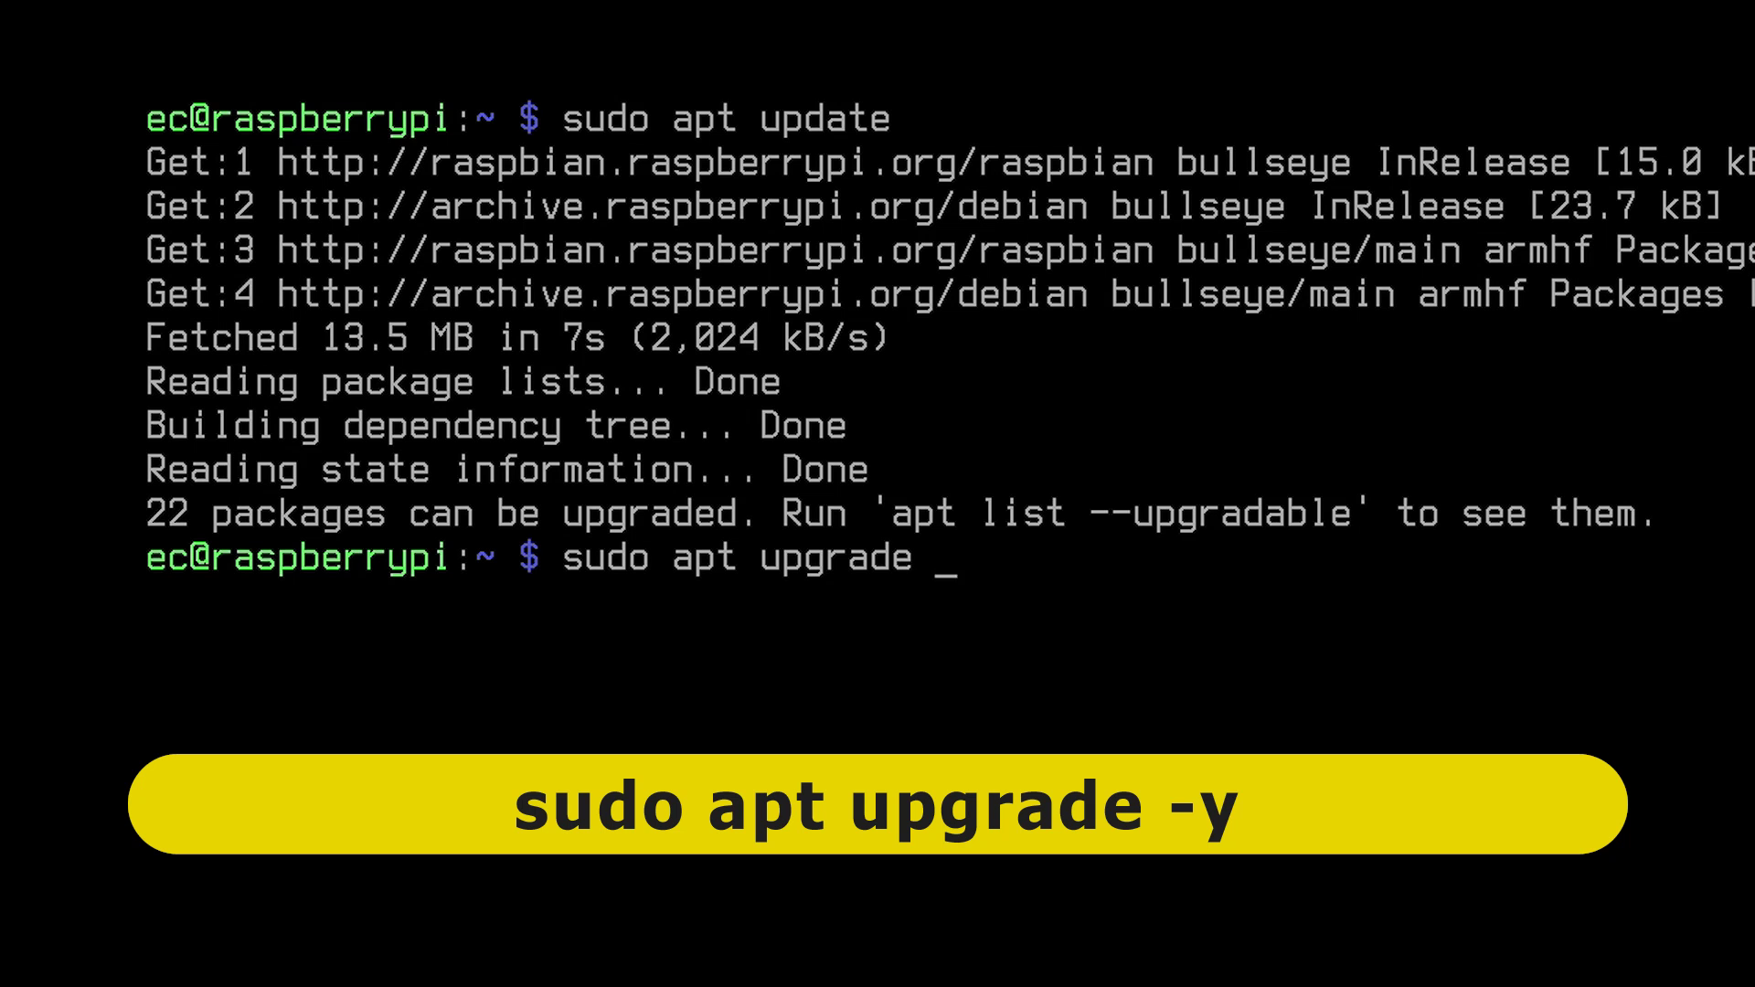
type(" -y")
key("Return")
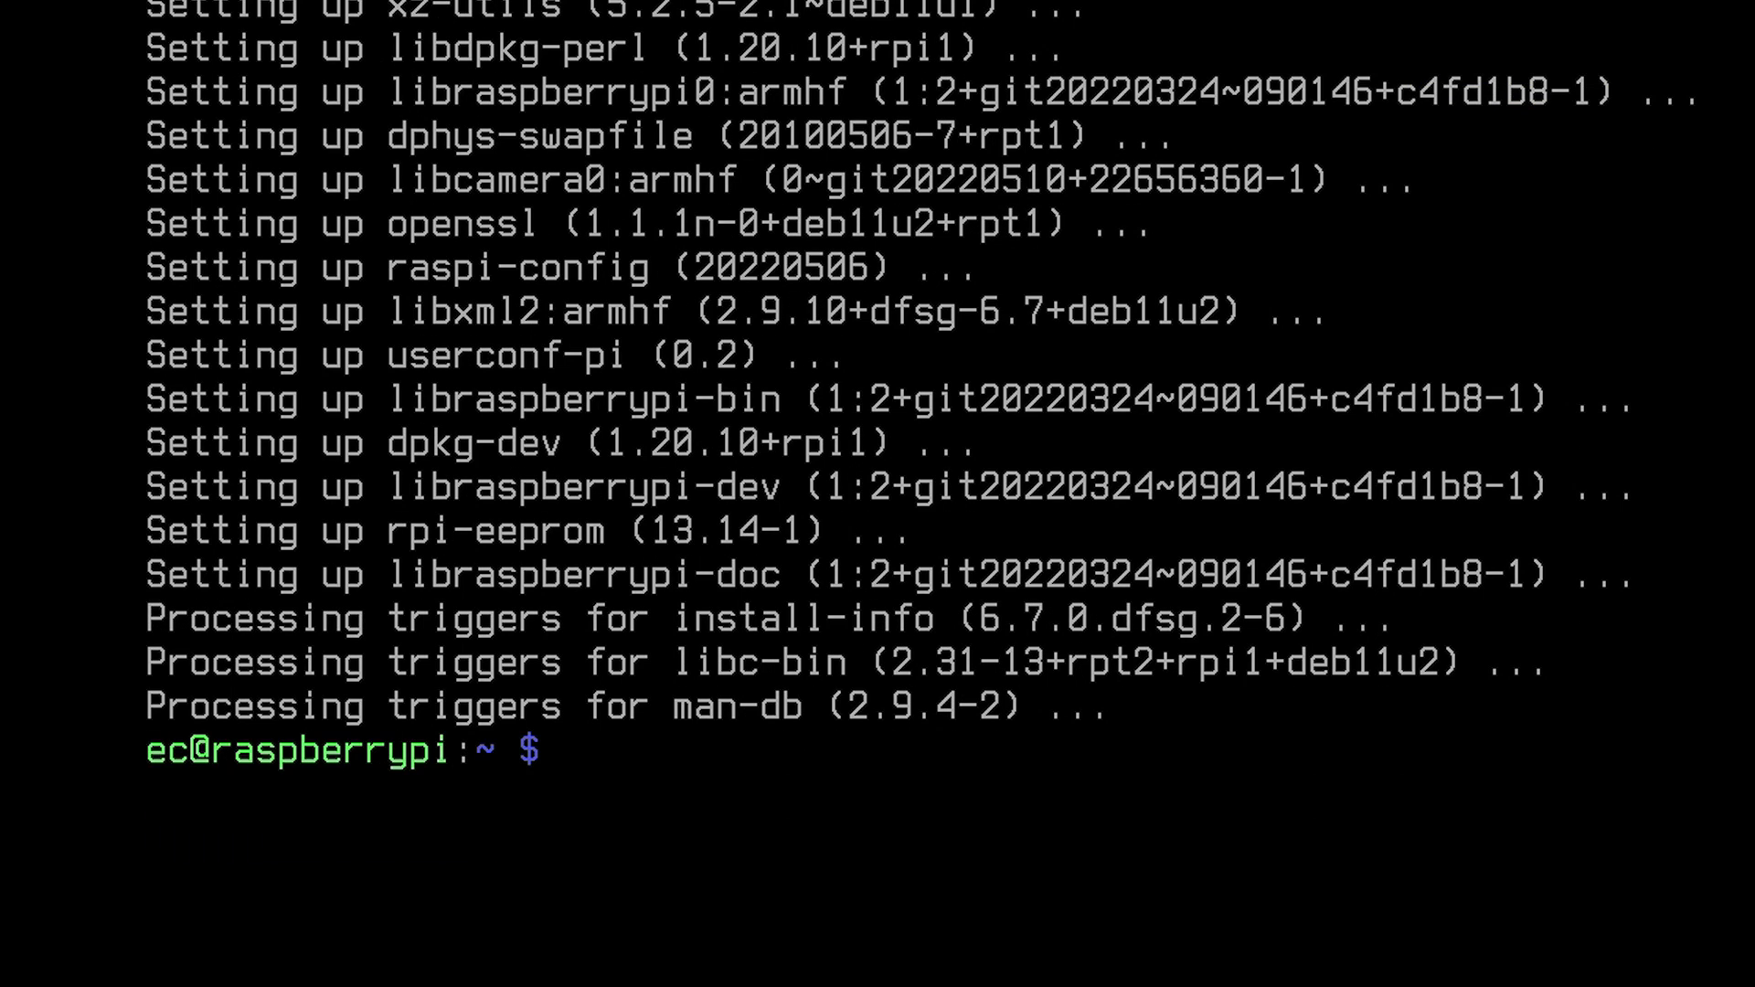
type("sudo reb")
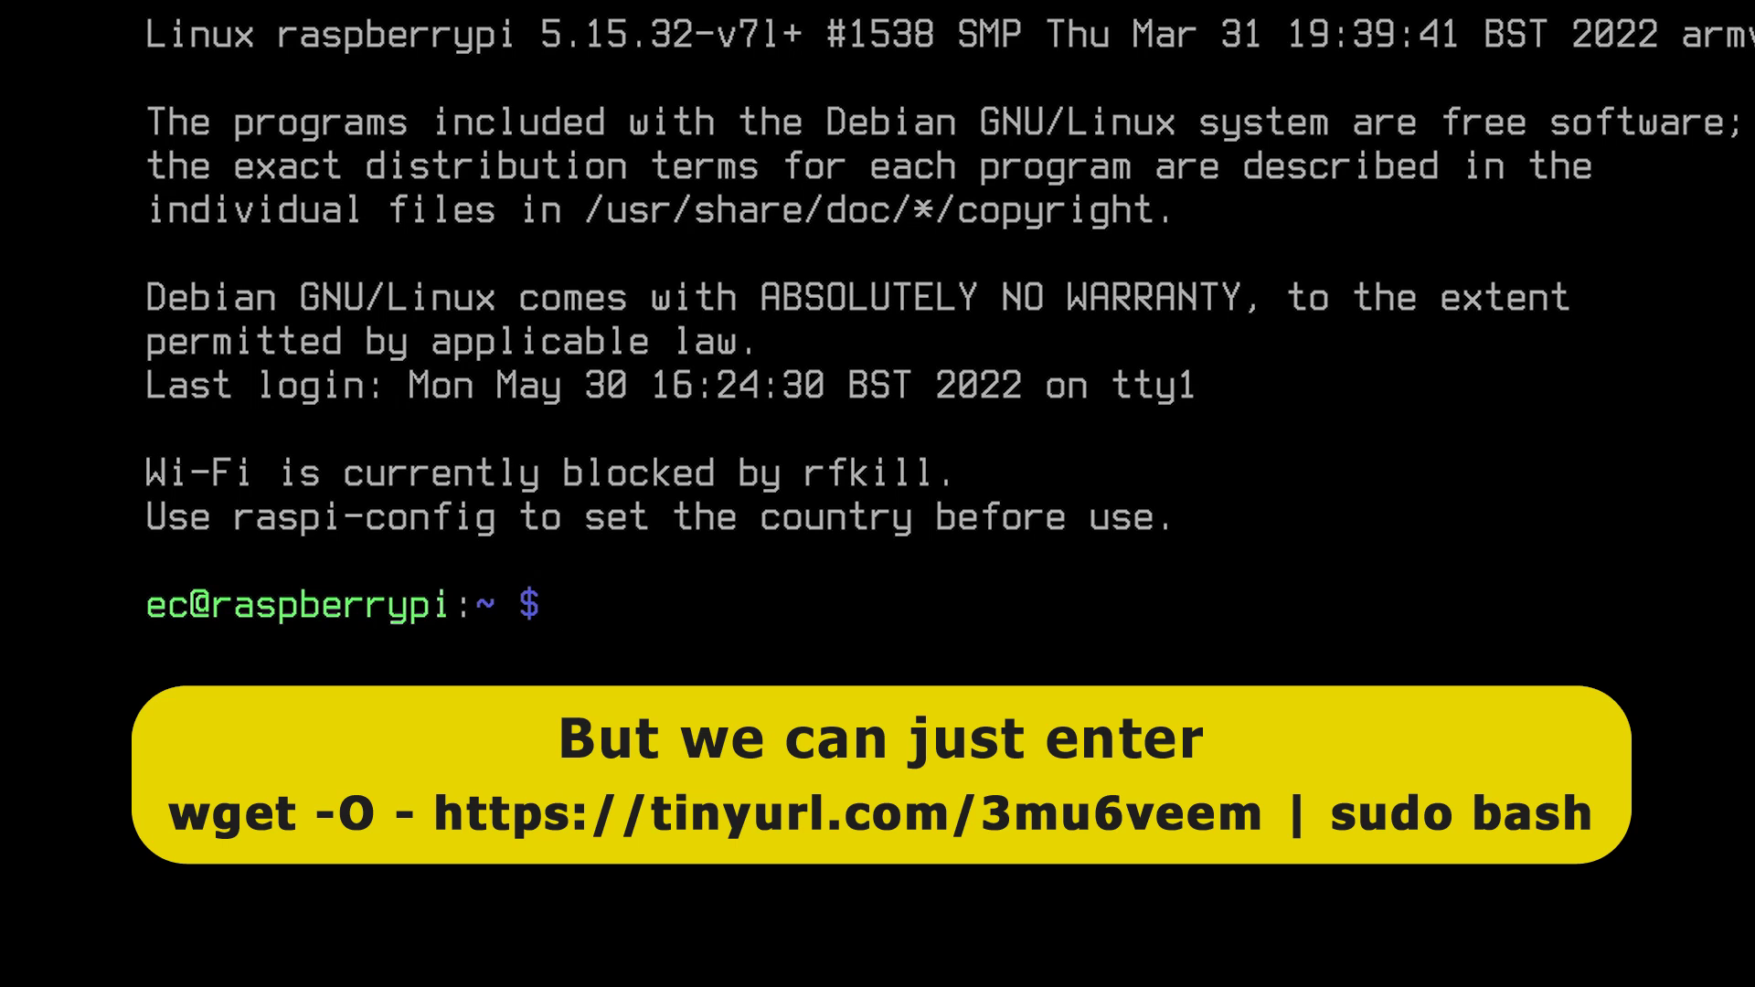
type("wget")
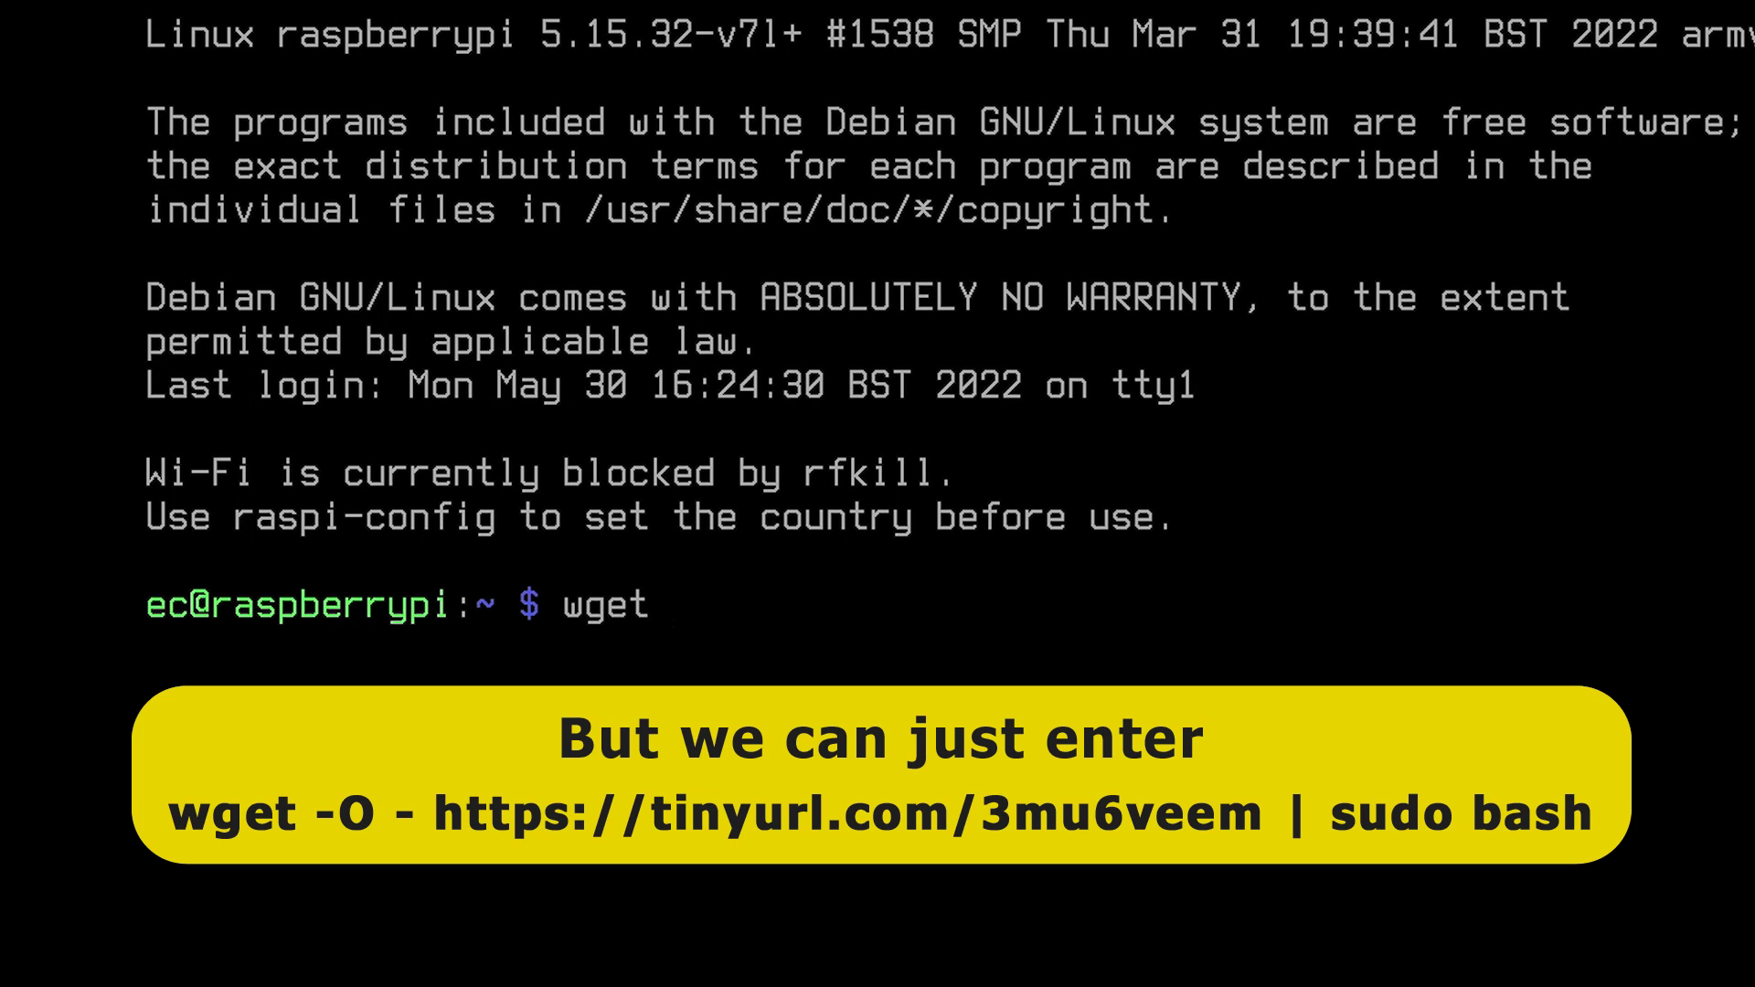
type(" -O - https:")
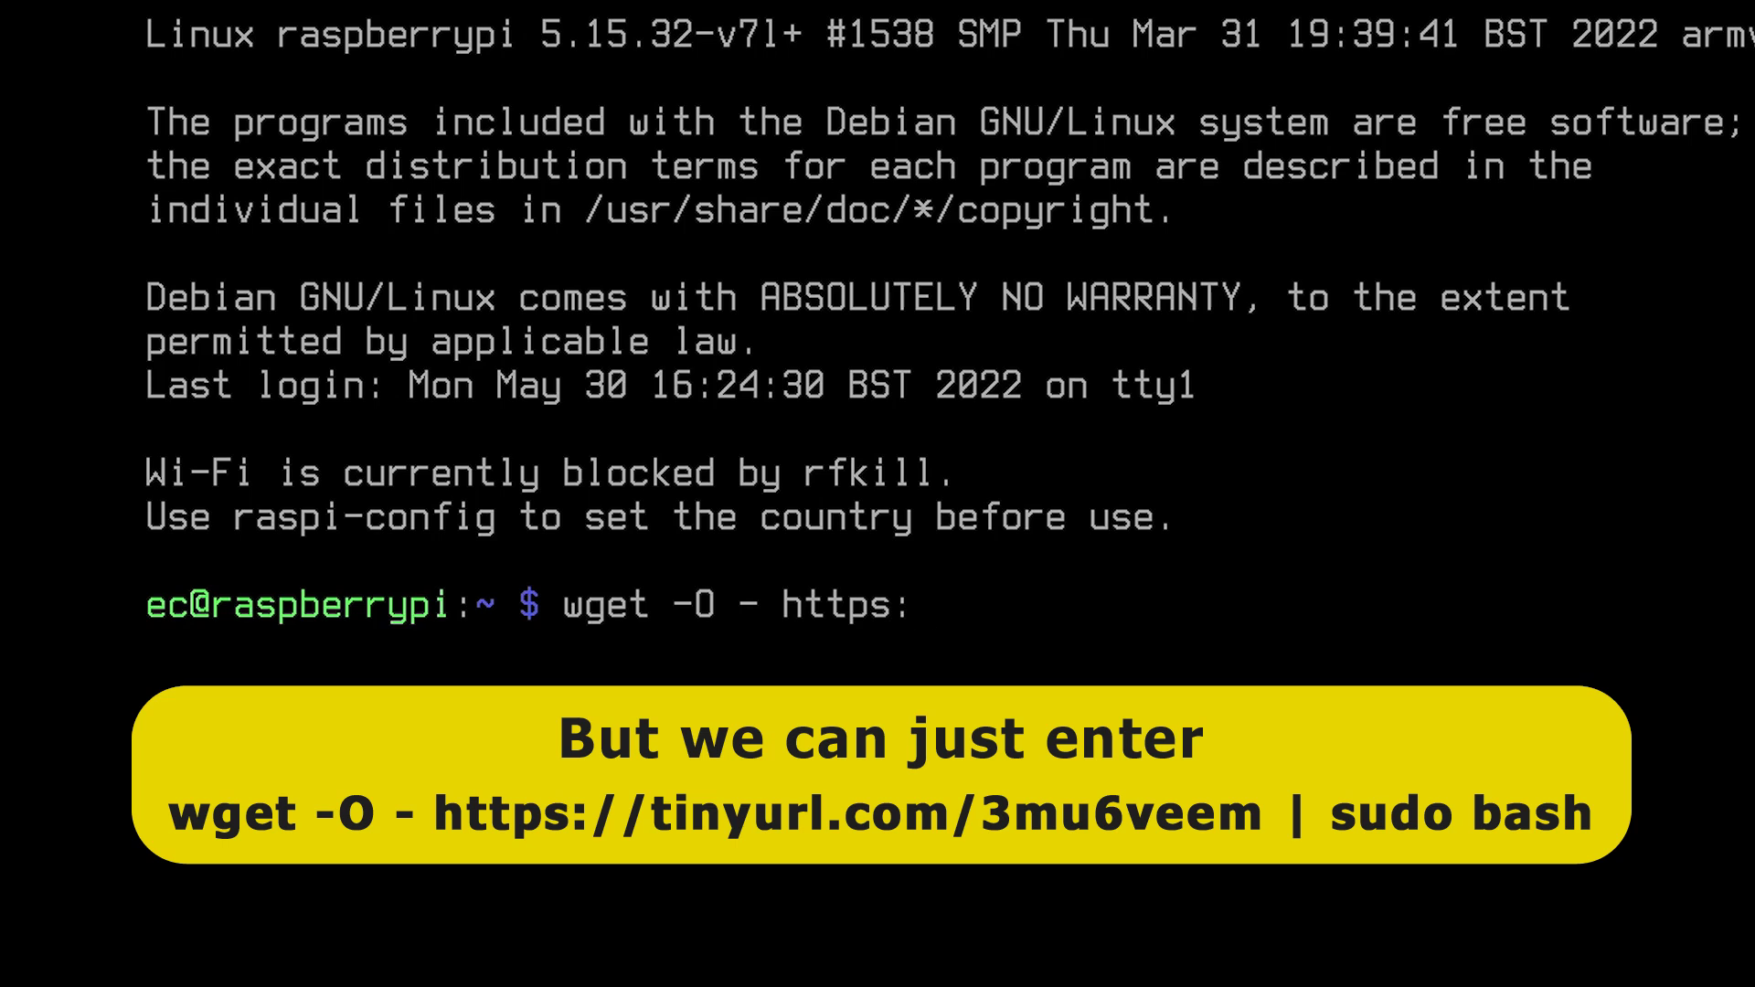
type("//tinyurl.co")
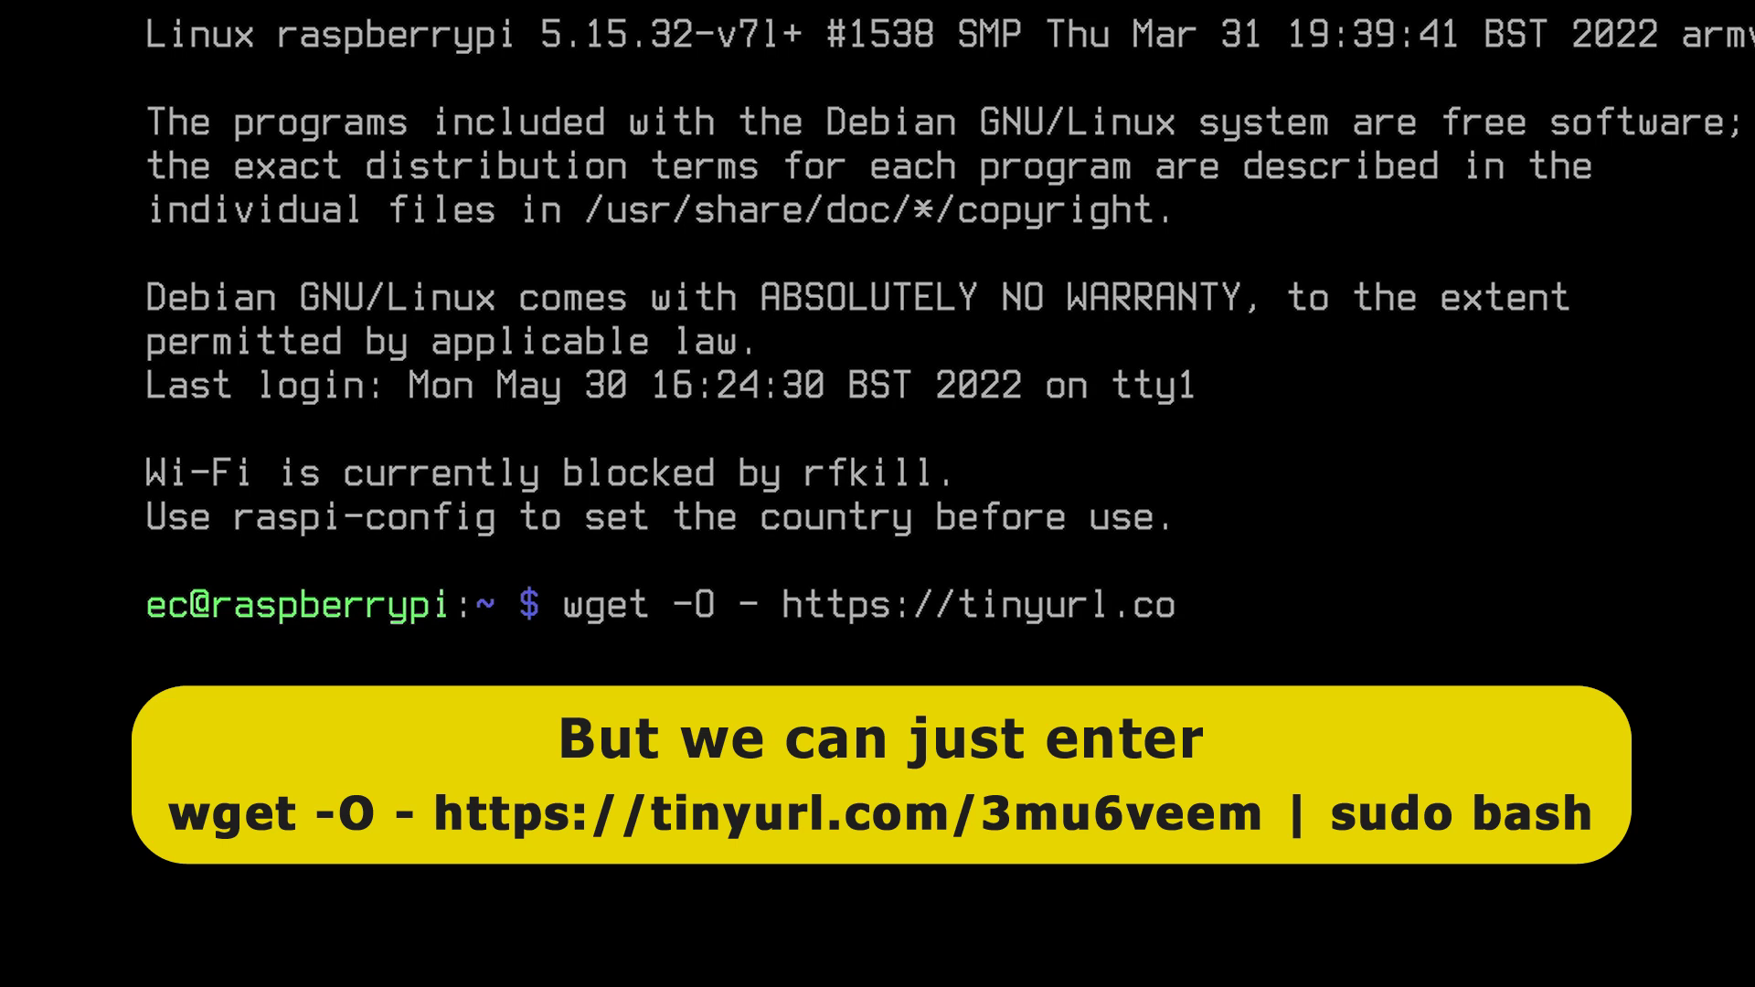
type("m/3mu")
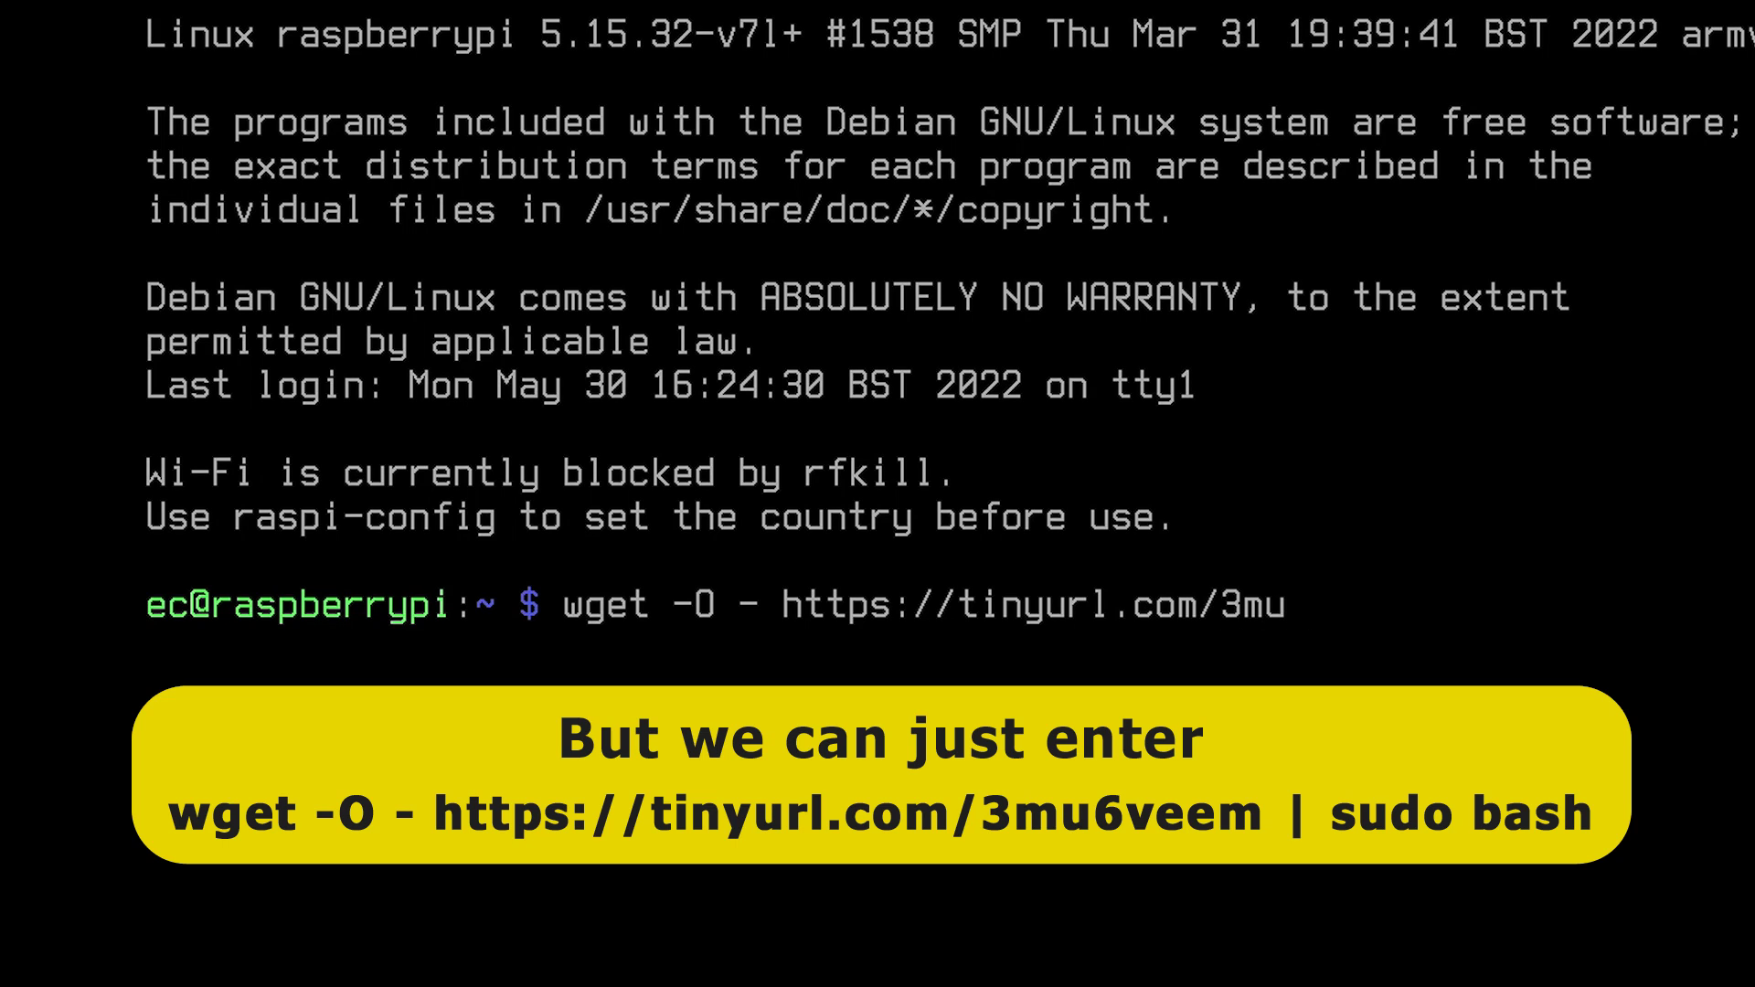
type("6veem")
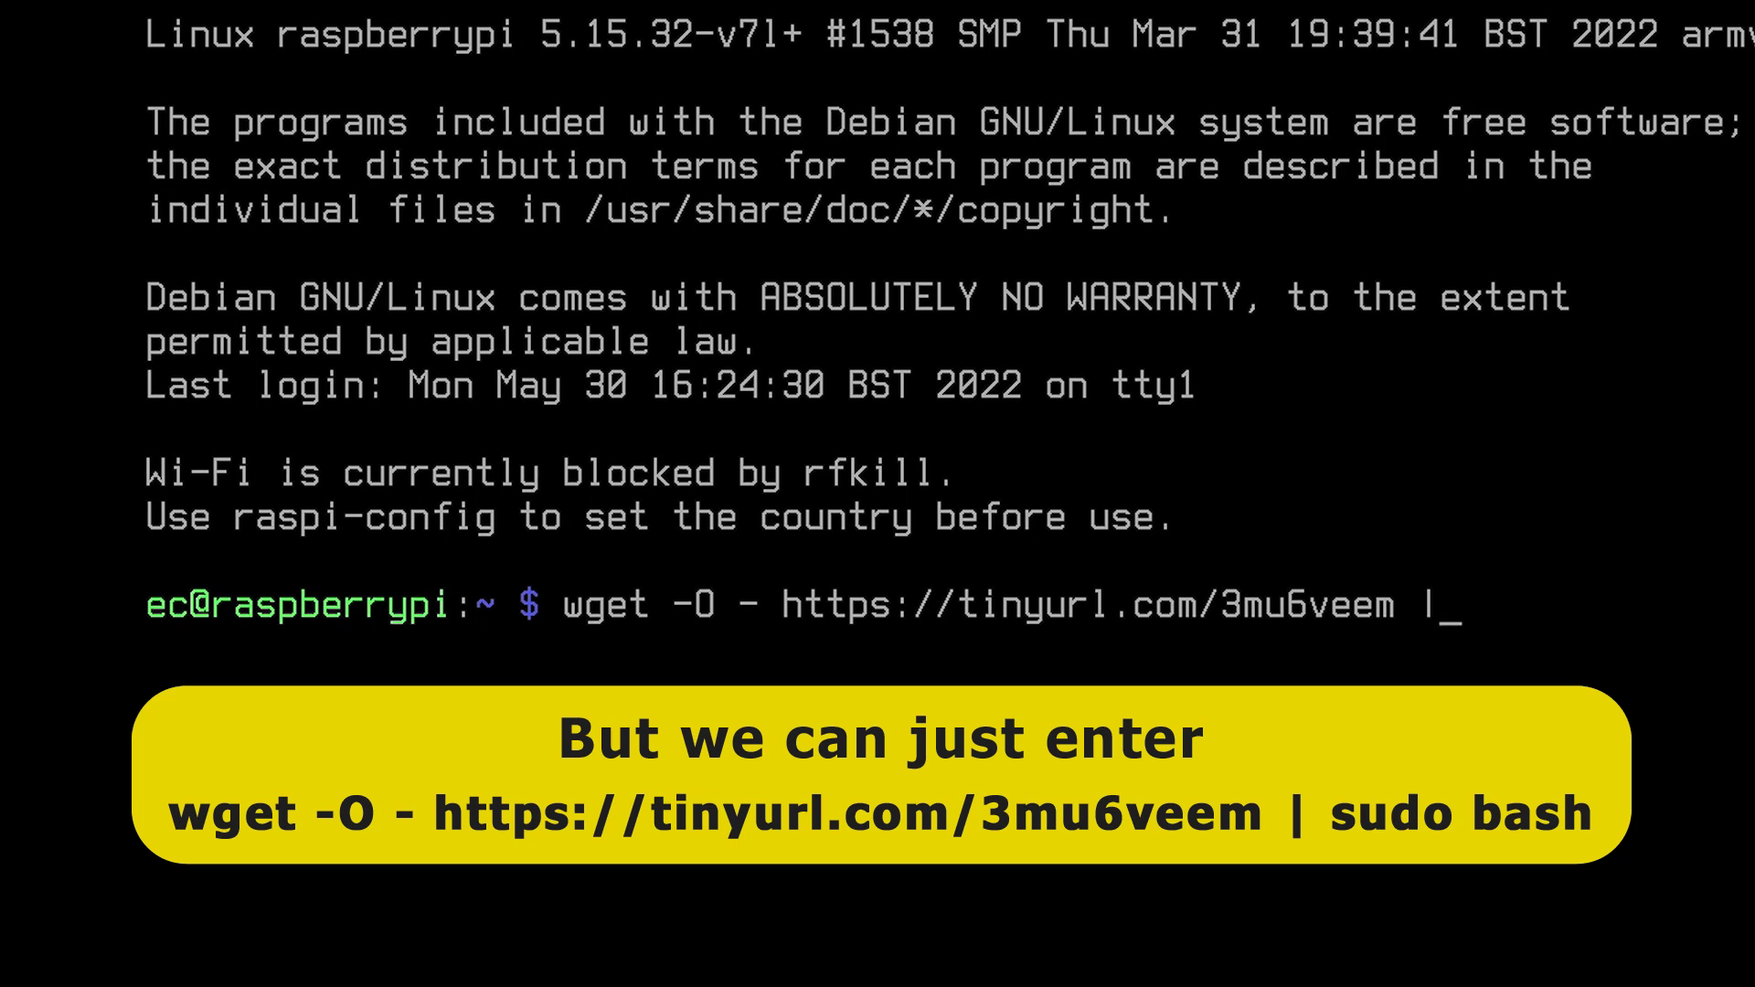
type("| sudo bash")
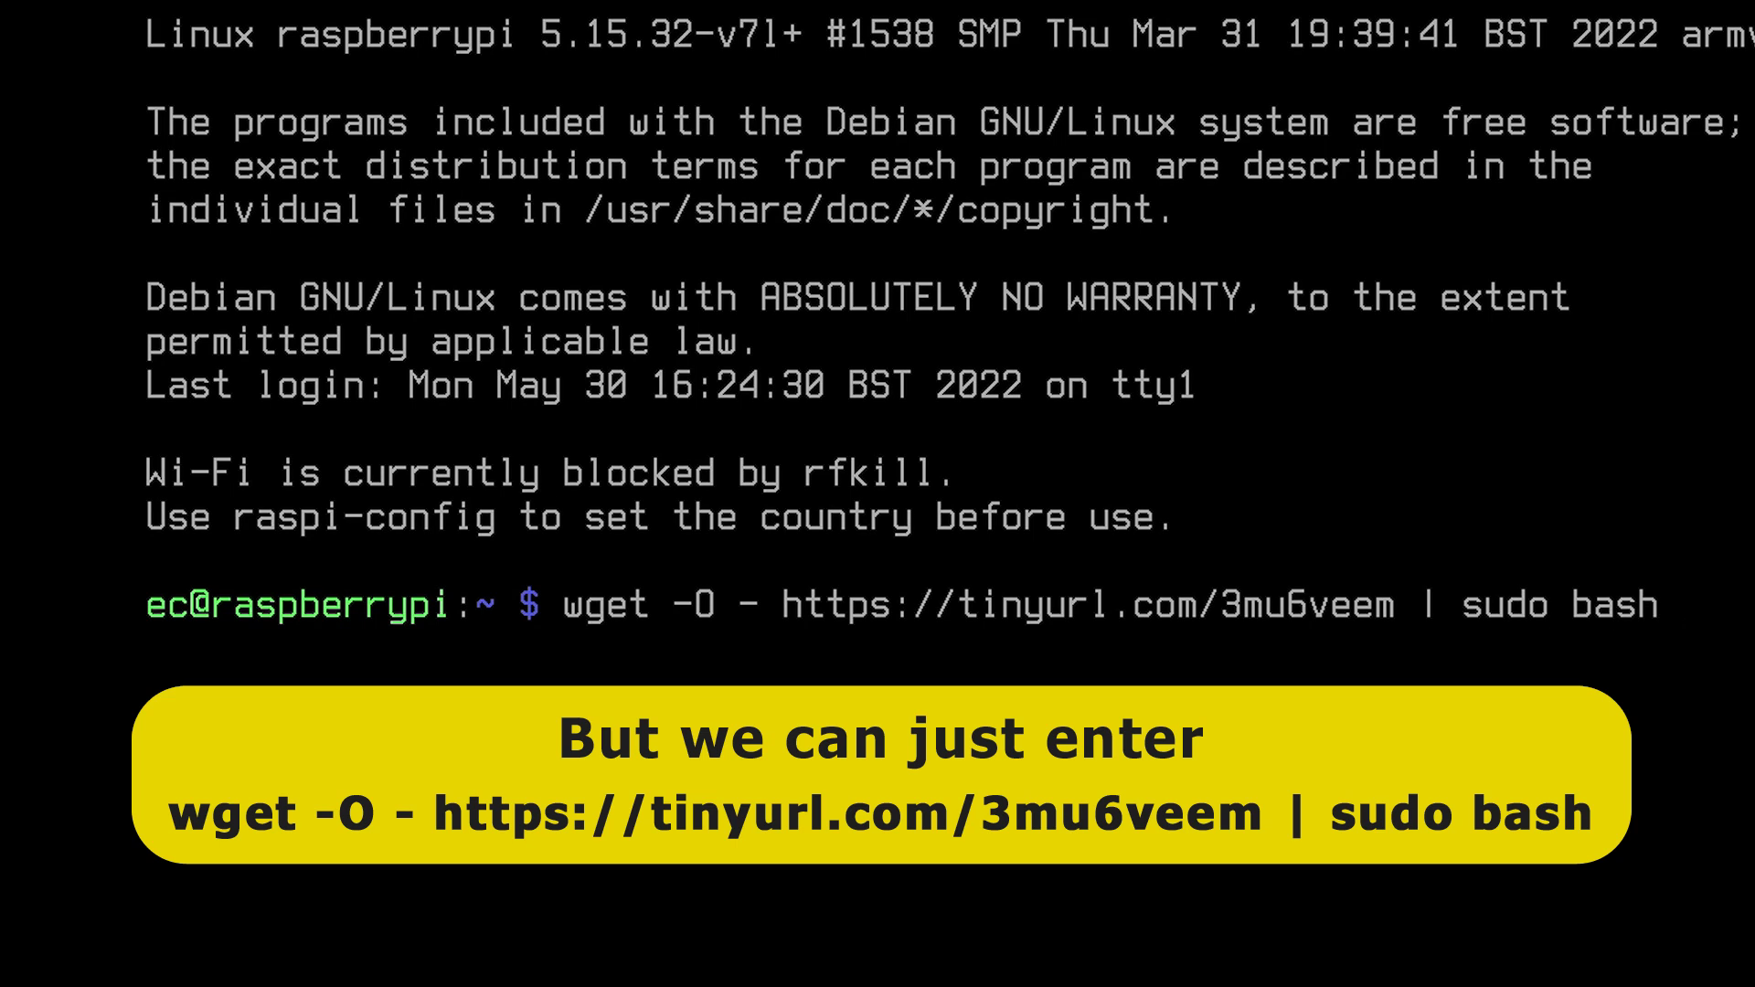
key("Return")
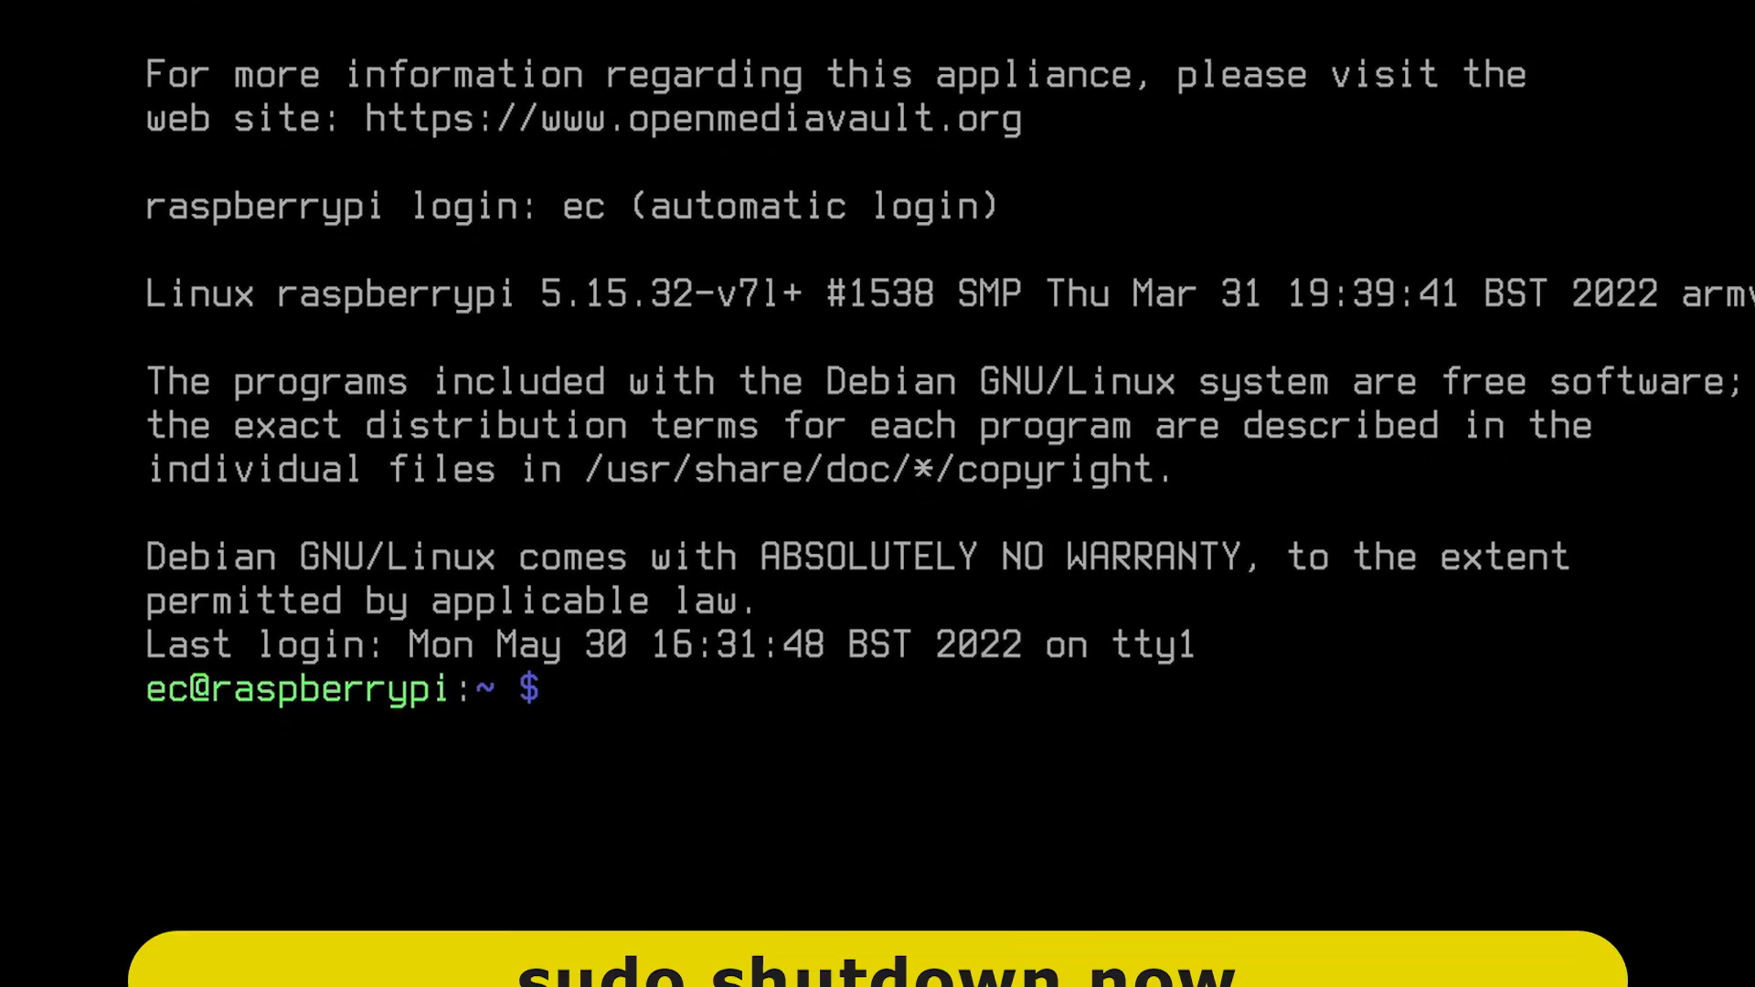
Step: Run 'sudo shutdown now' to power off the Pi
type("sudo shut")
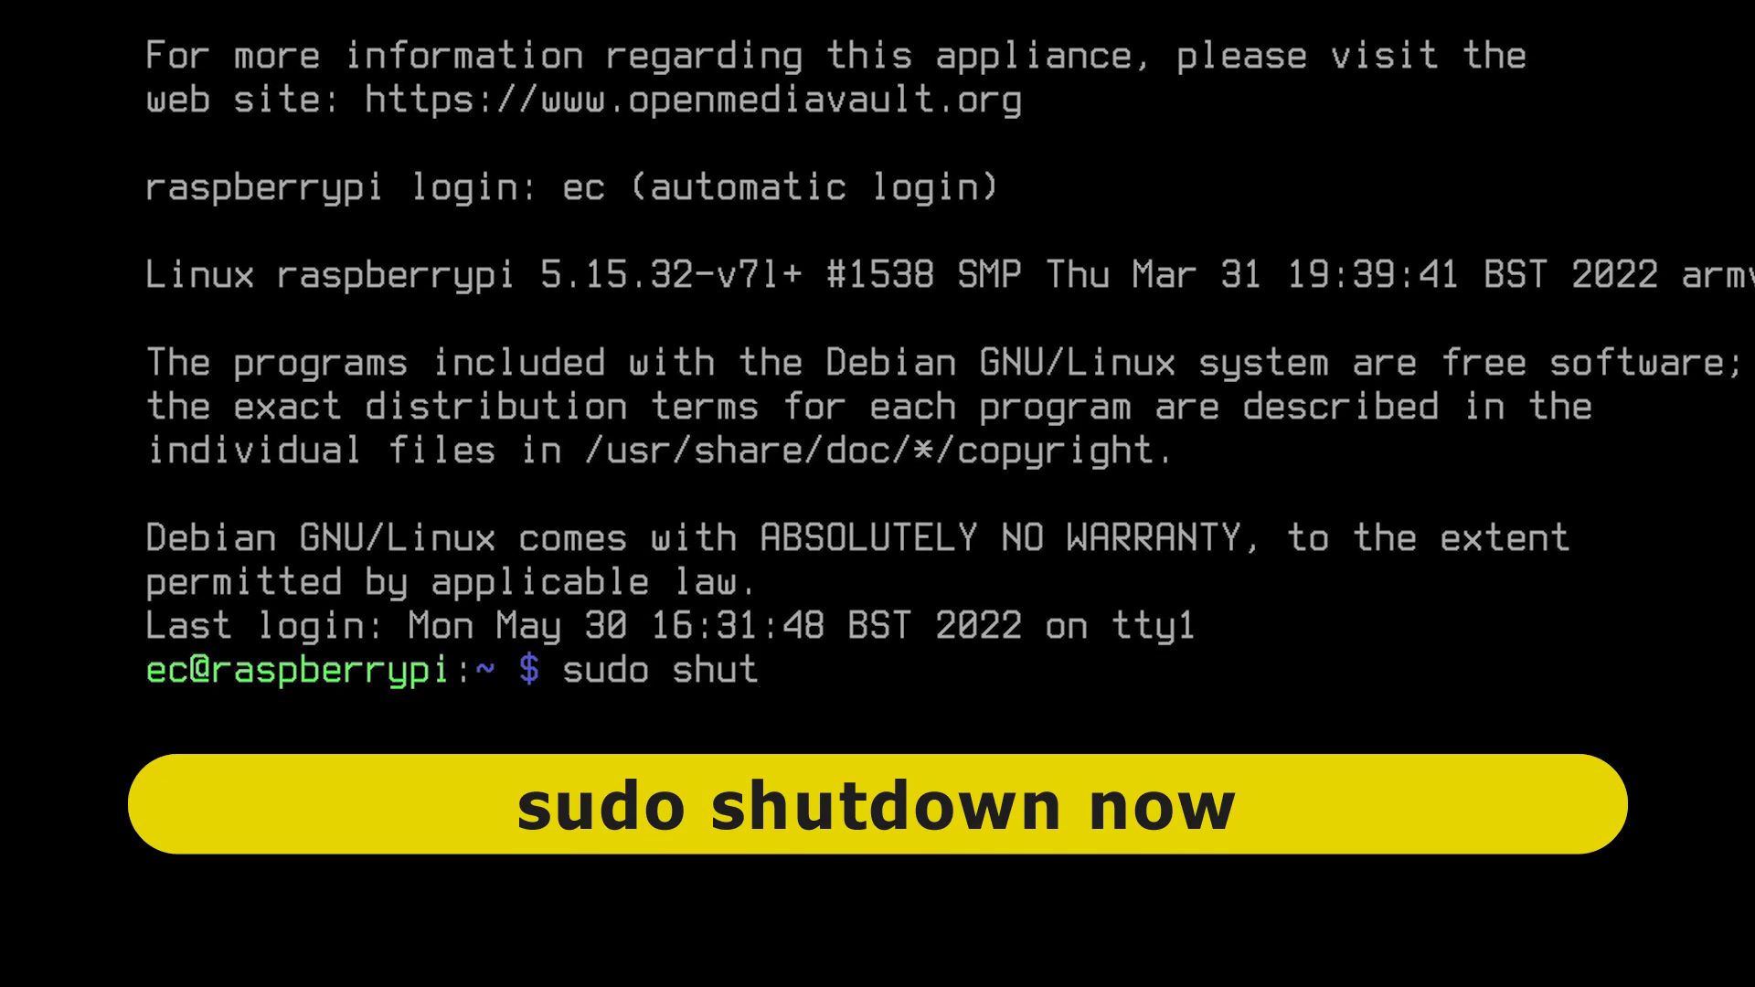
type("down now")
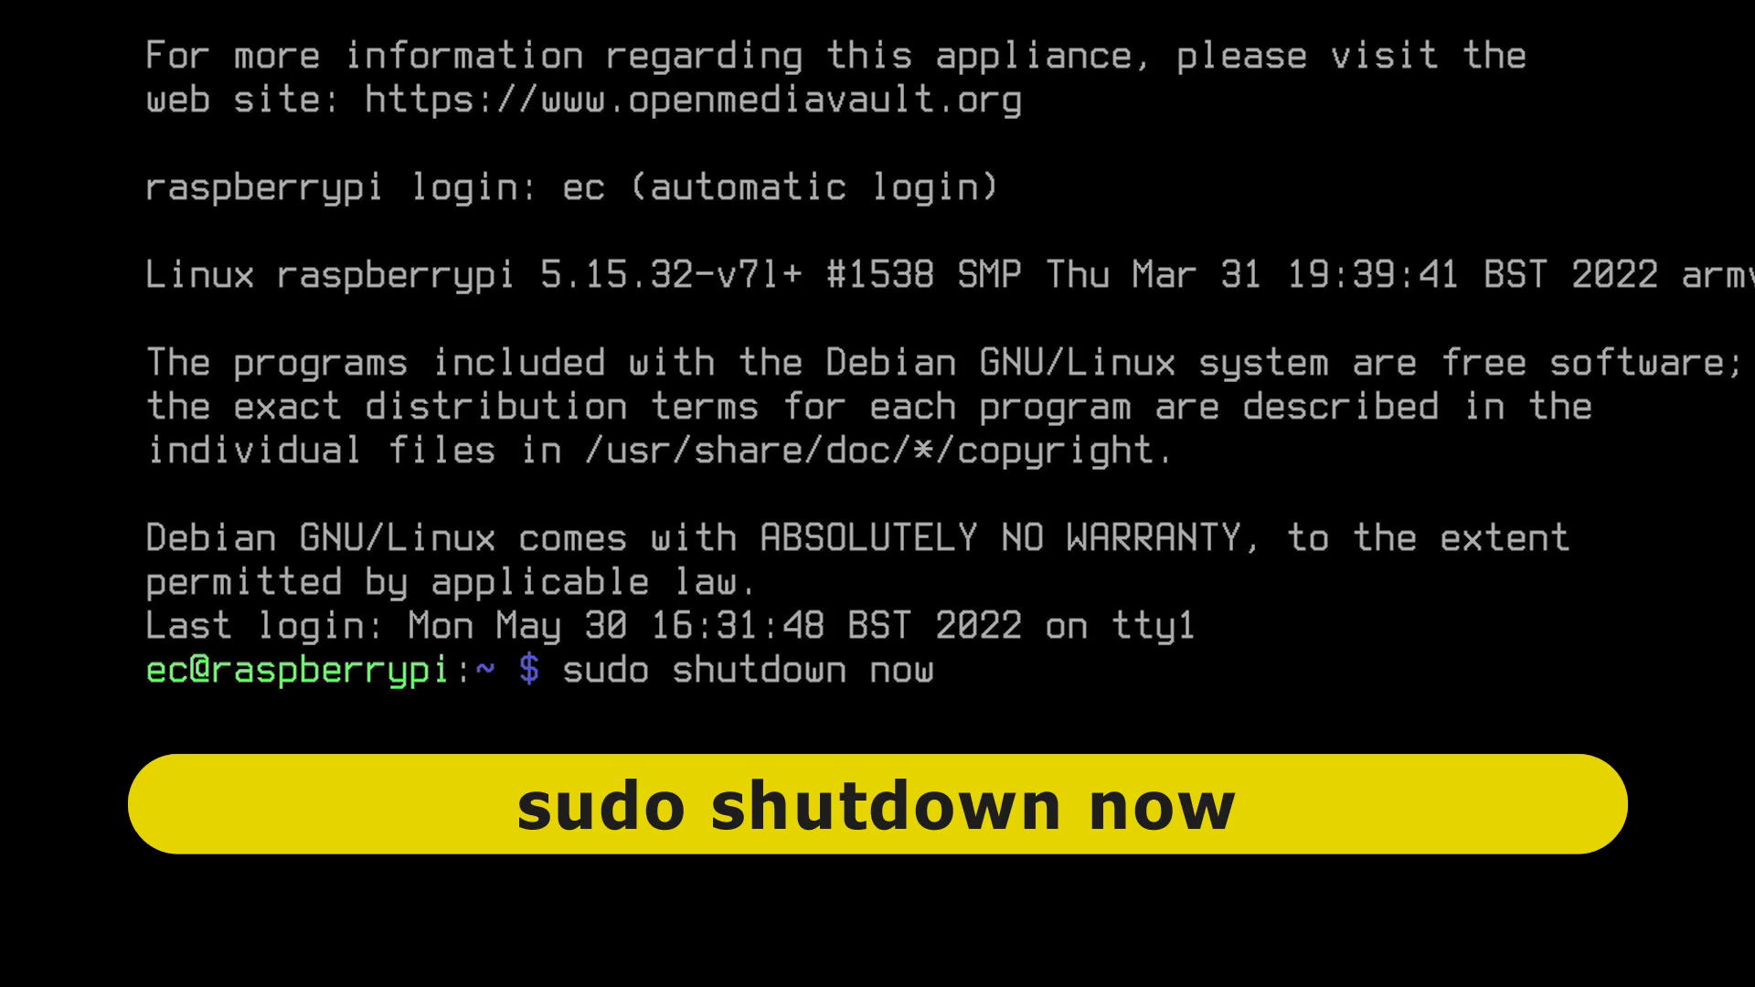
key("Return")
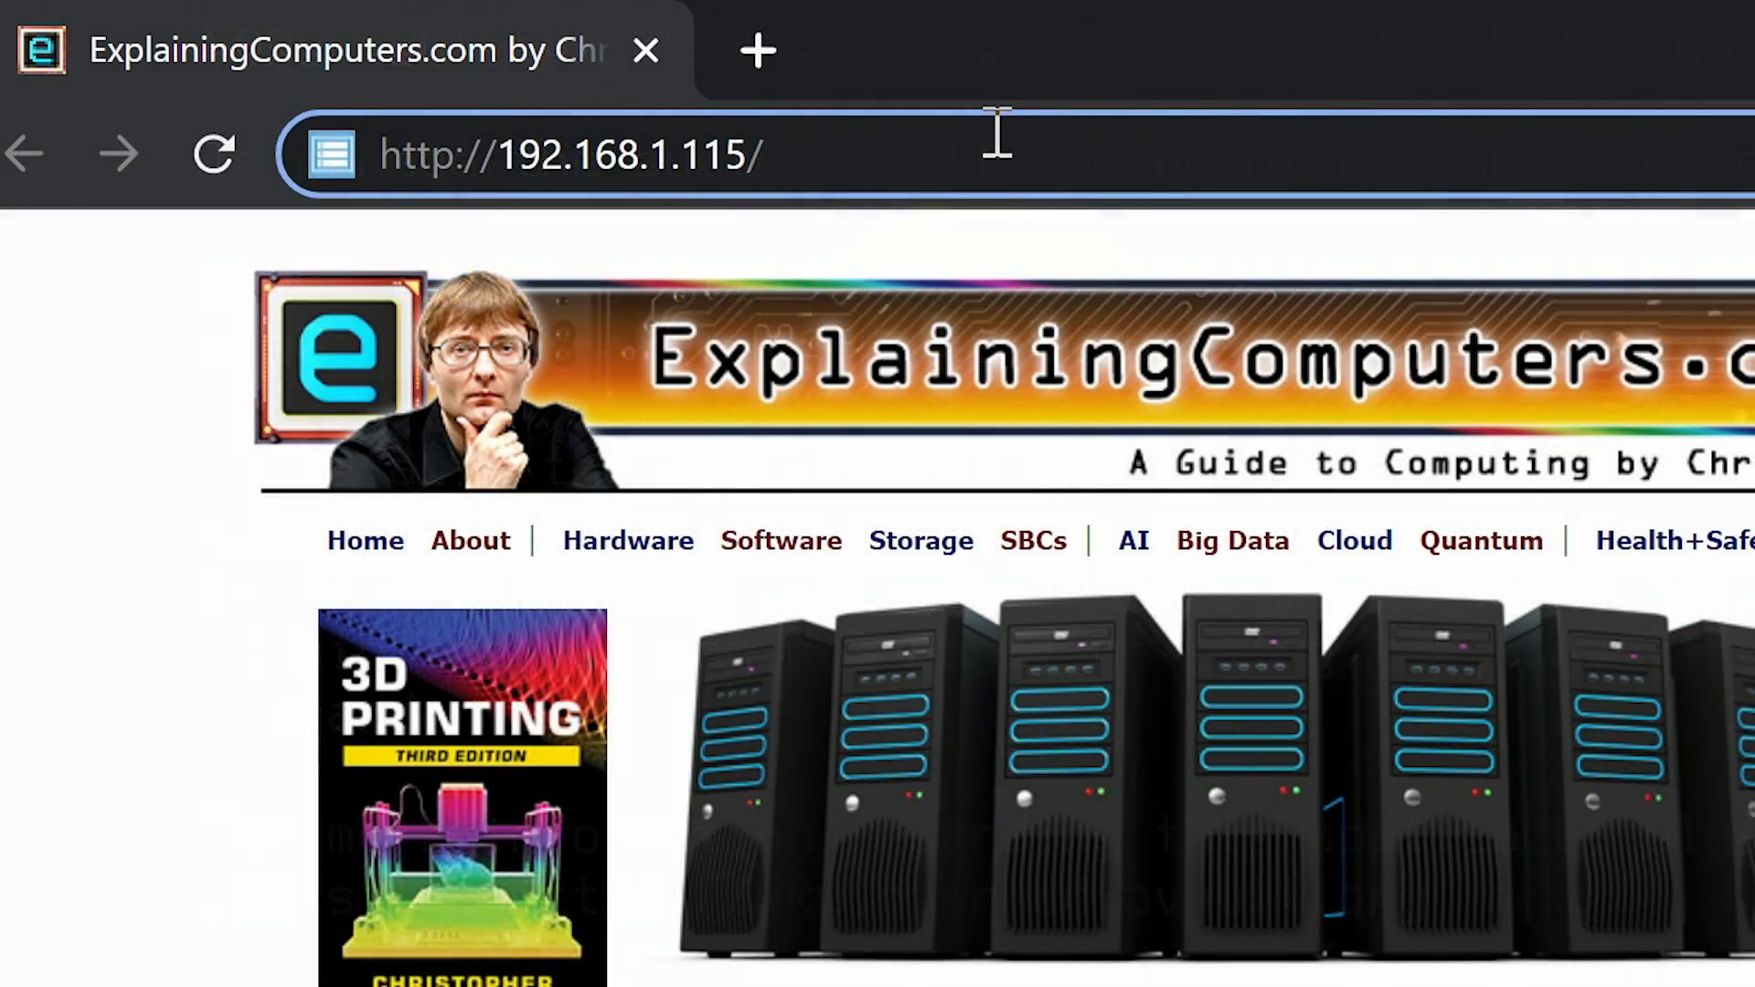
key("Return")
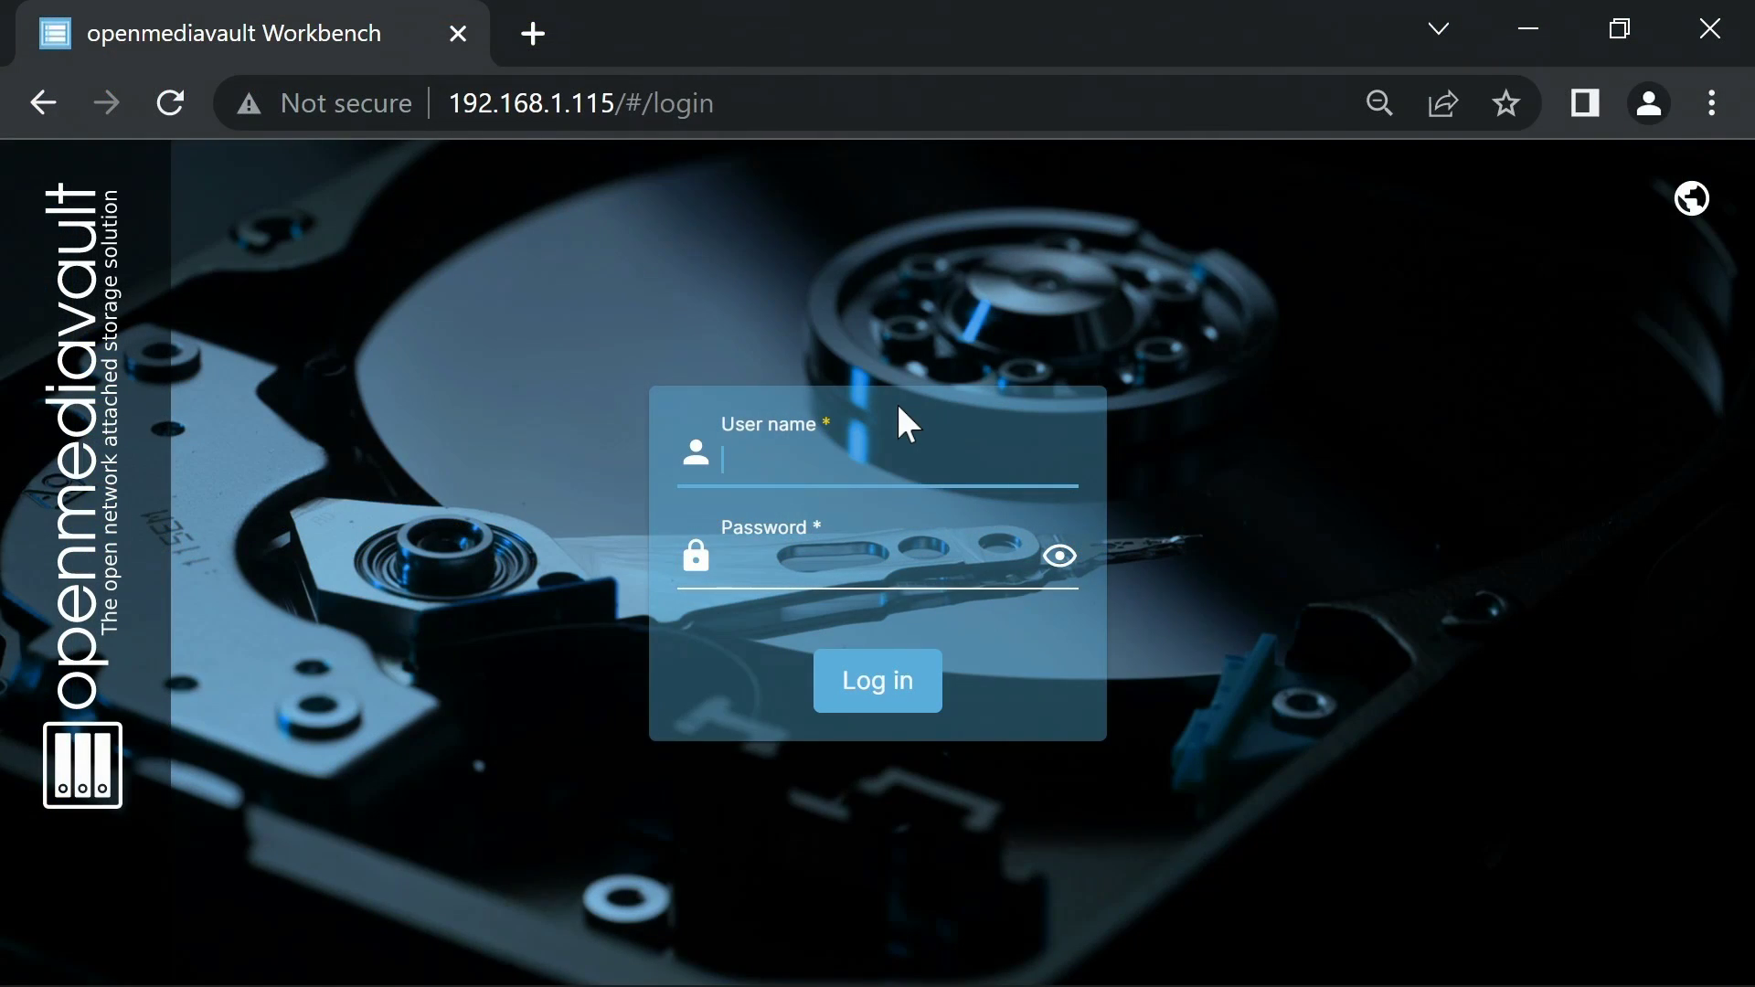
key("F11")
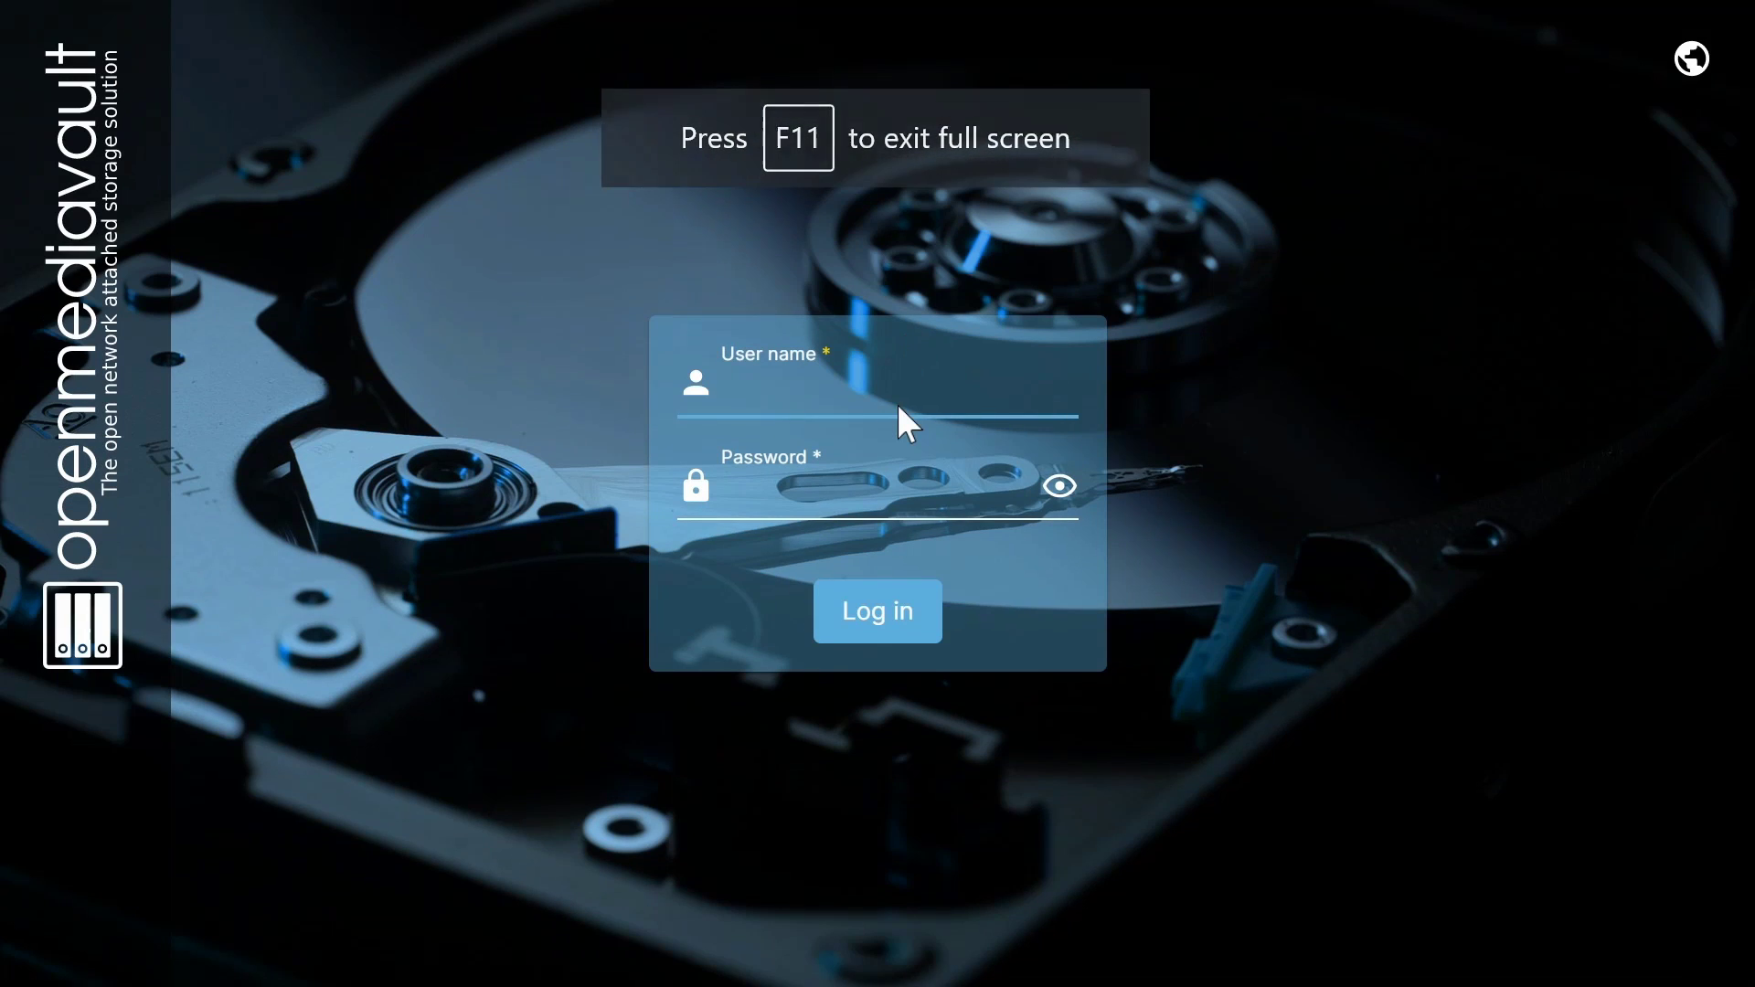
left_click(899, 397)
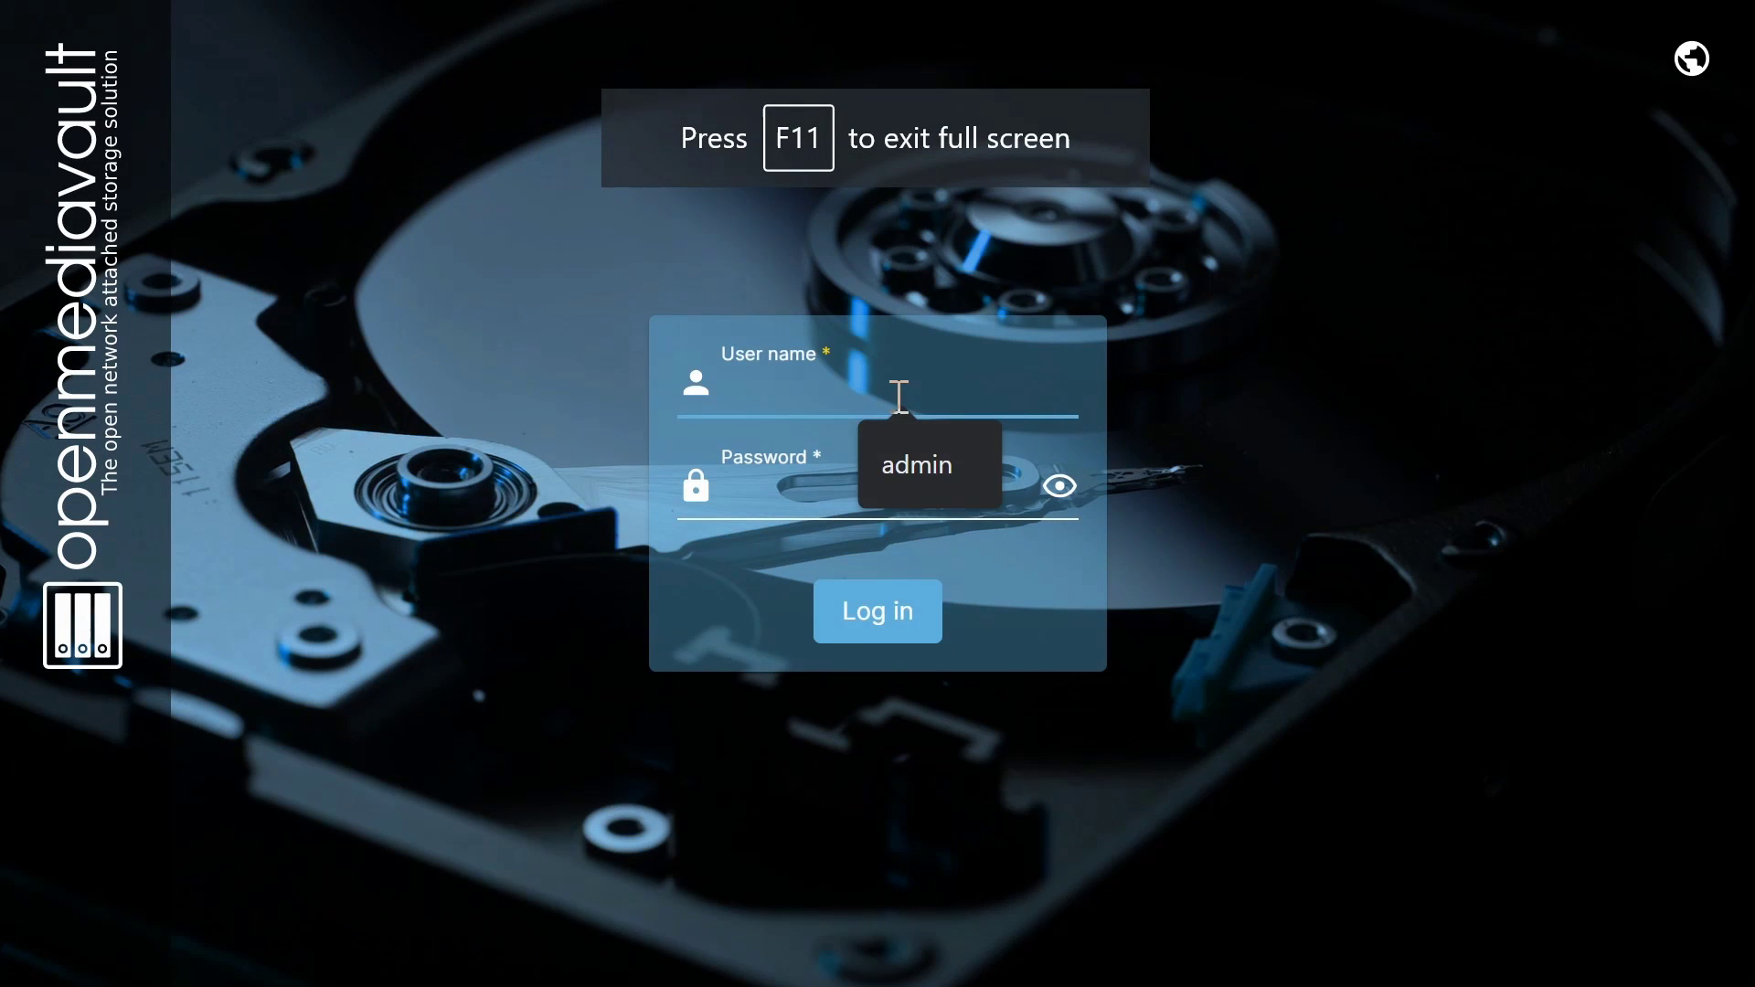
type("admin")
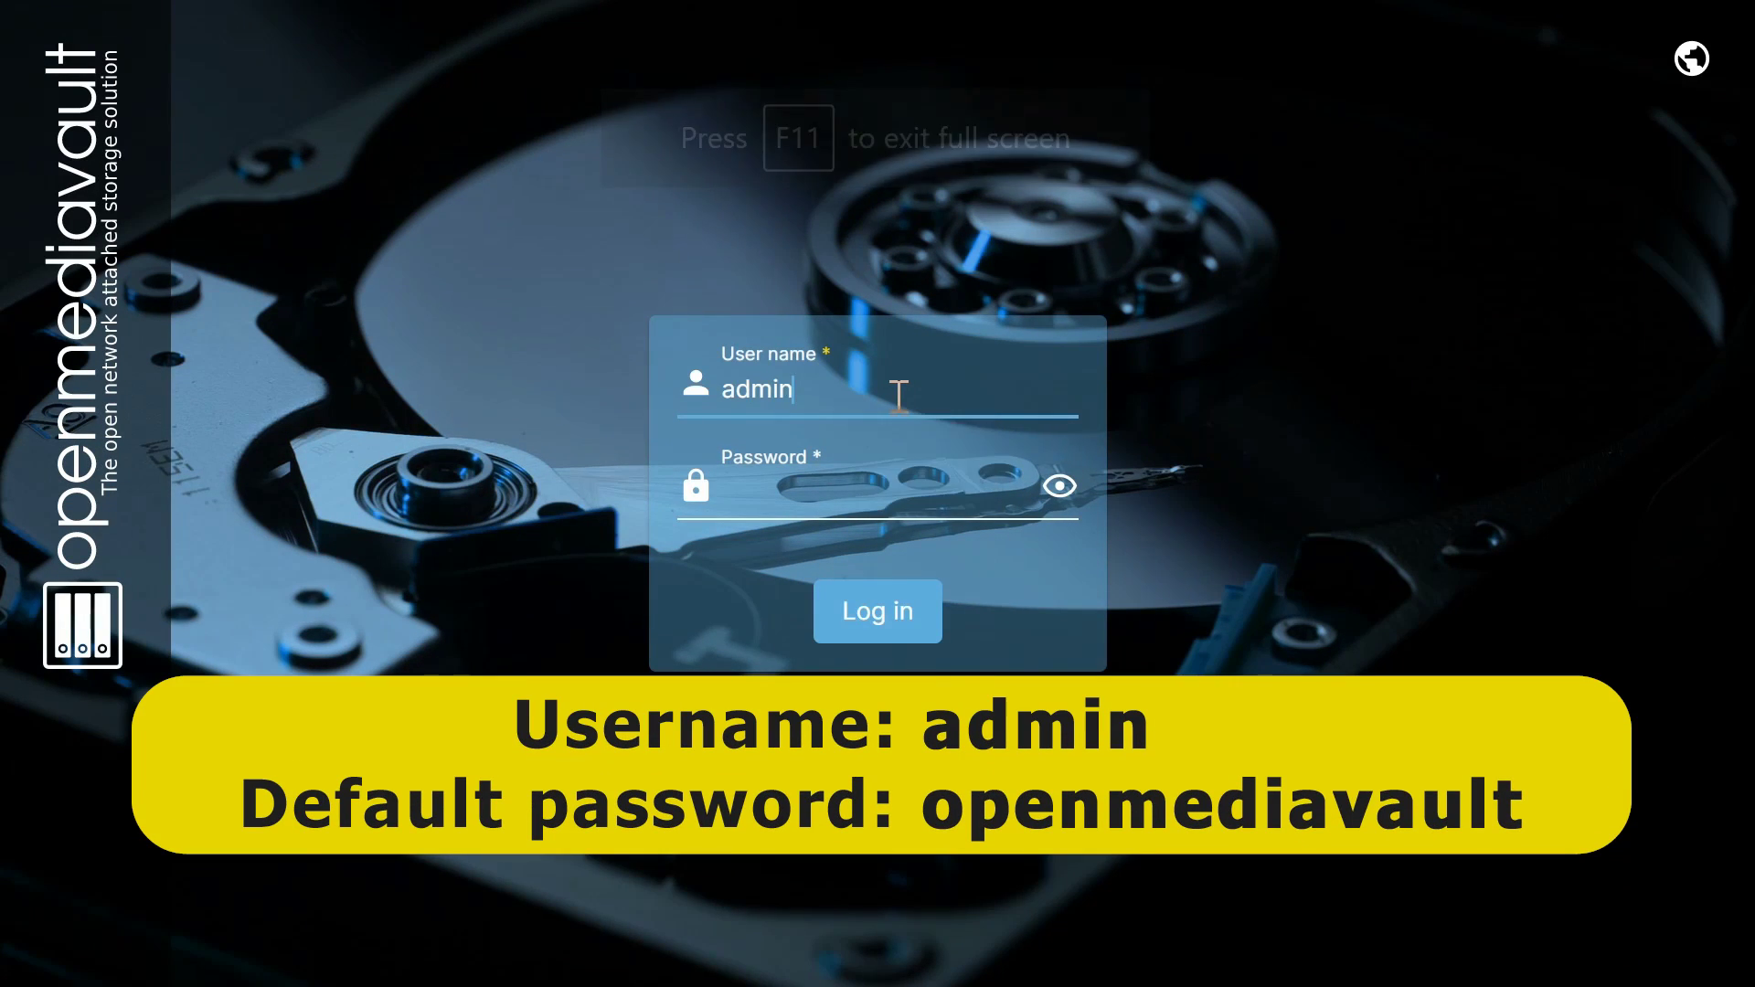
key("Tab")
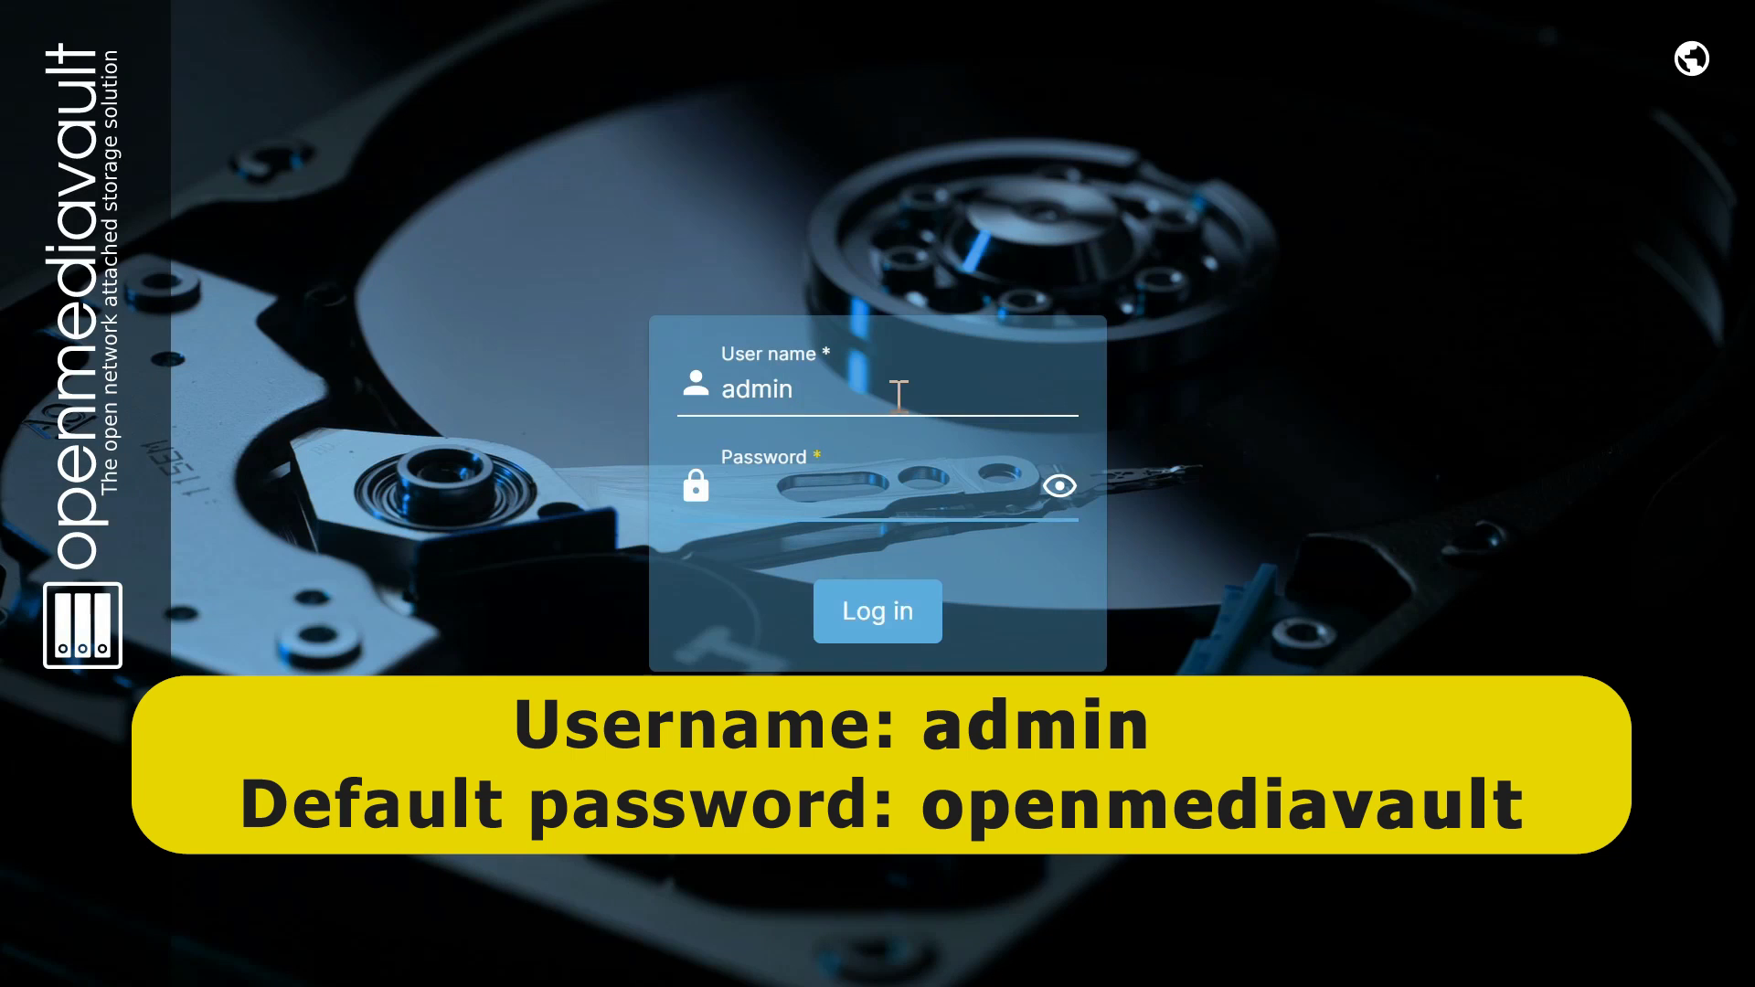
type("openmediavault")
key("Return")
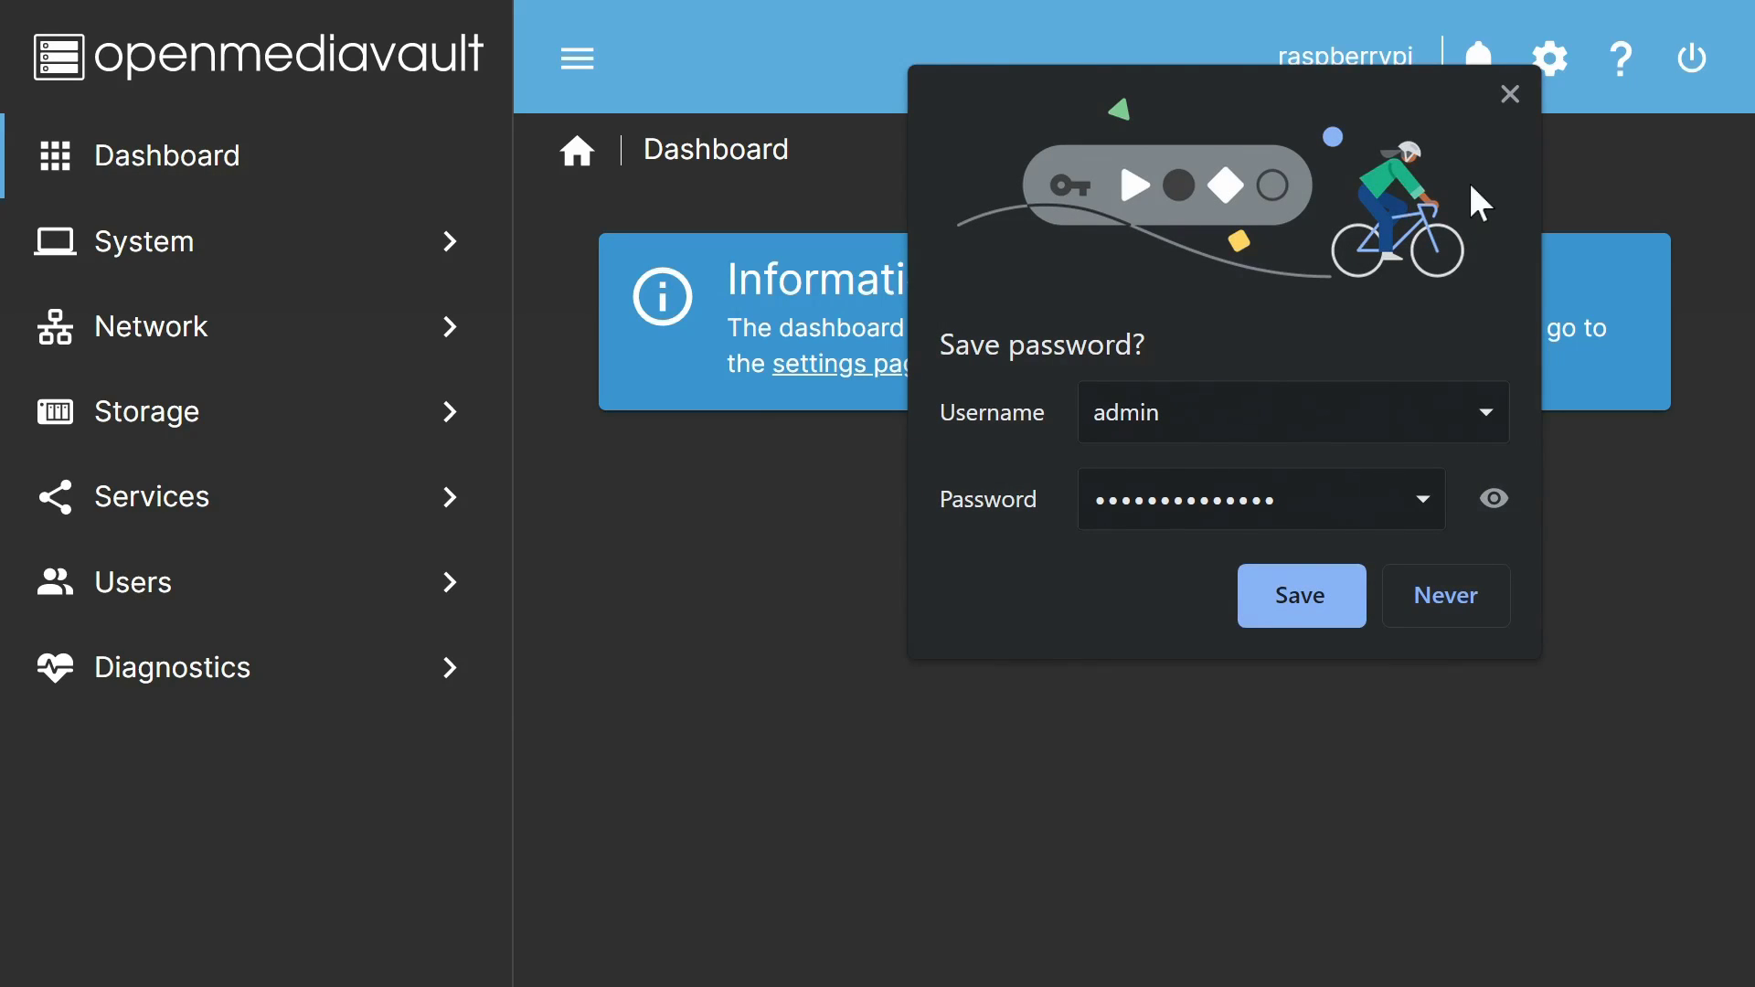
left_click(1507, 97)
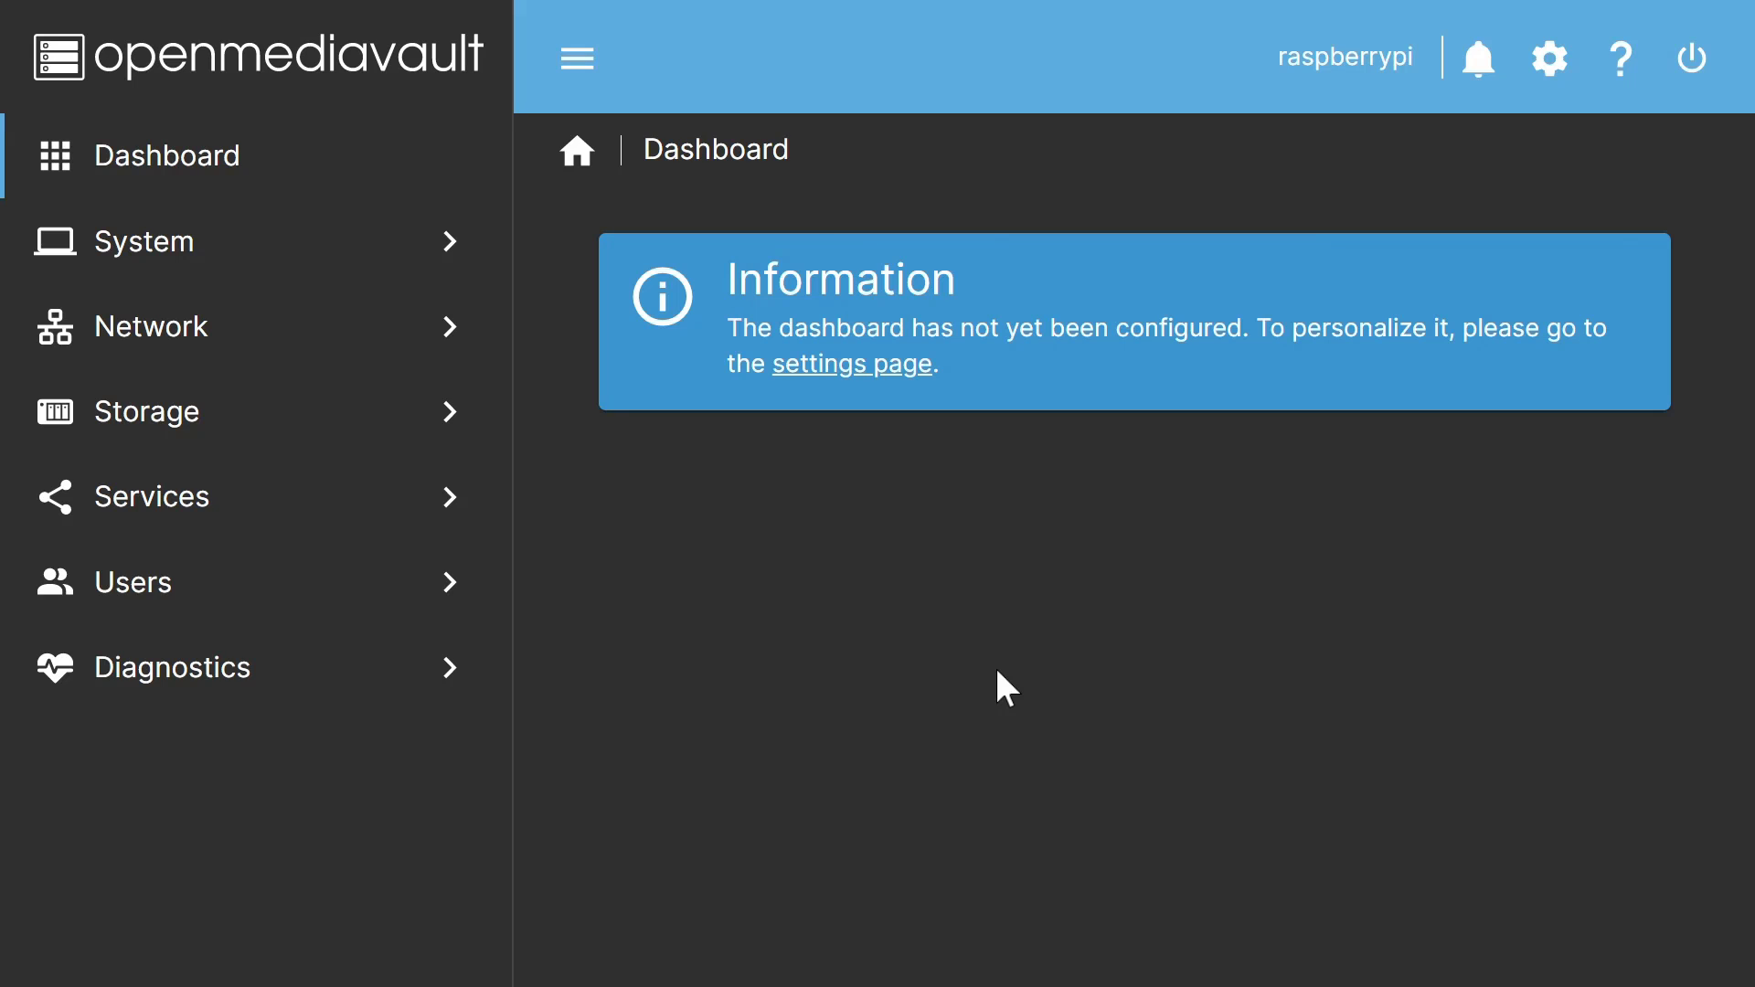
Step: Enable the System Information widget in the dashboard settings and save
left_click(856, 381)
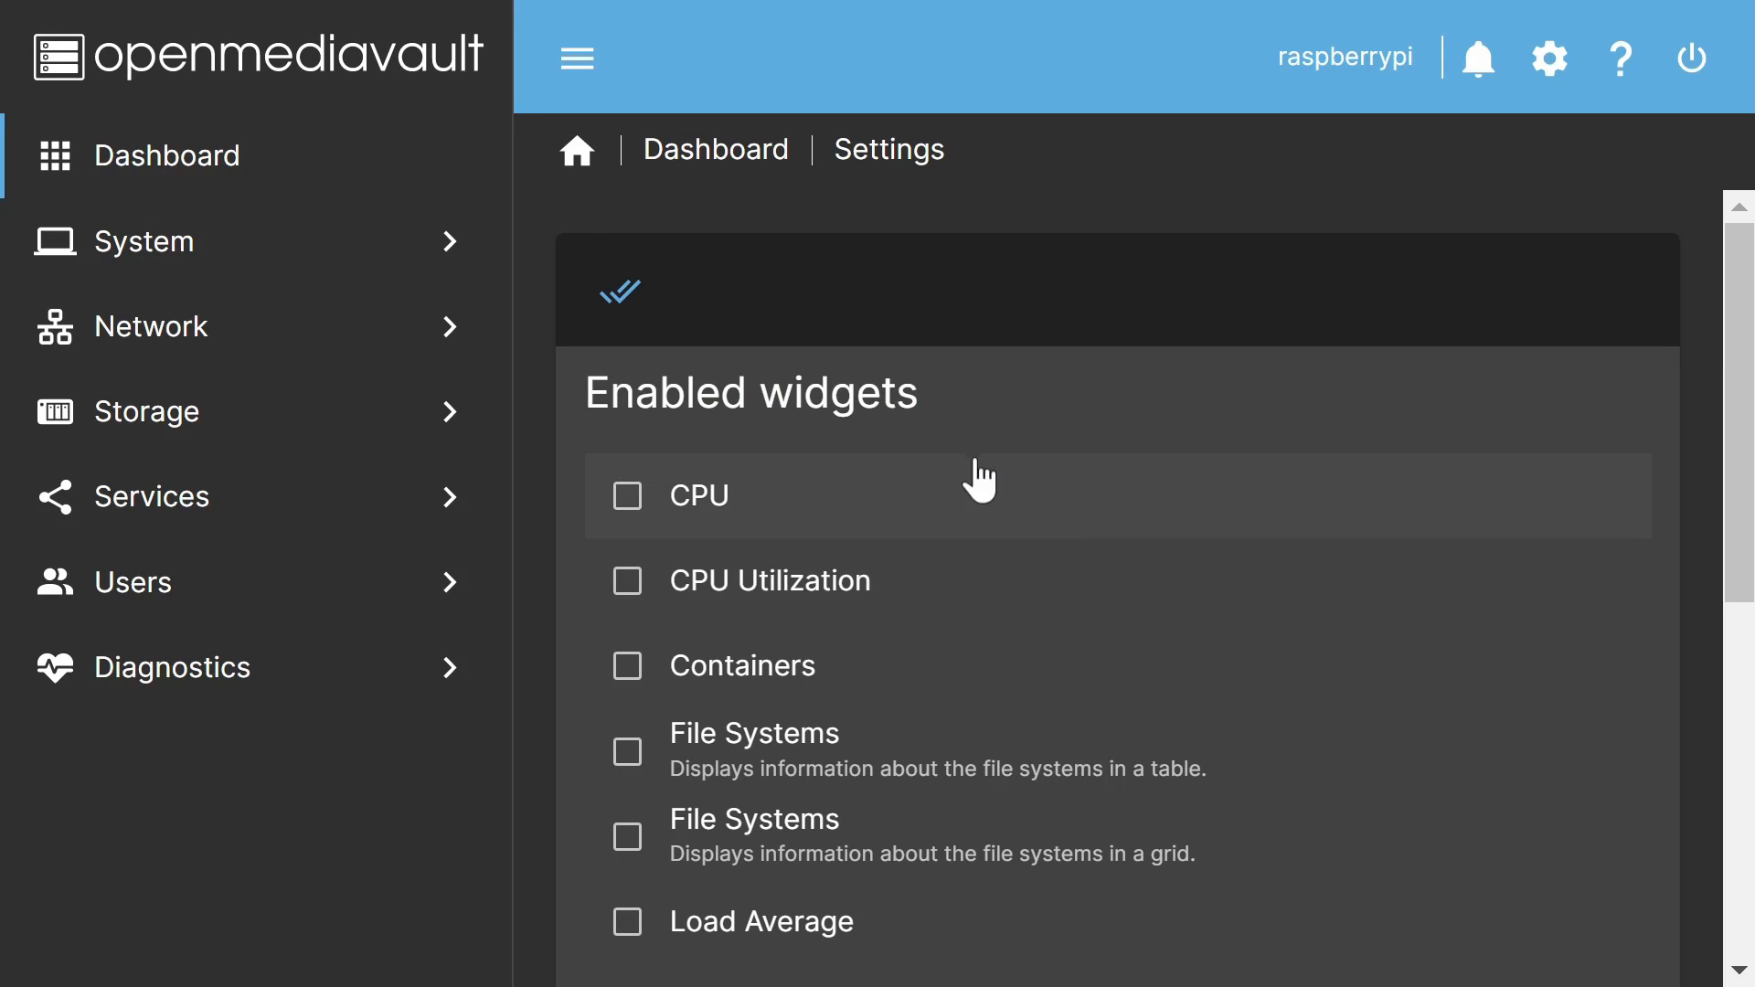
left_click_drag(1751, 402, 1712, 826)
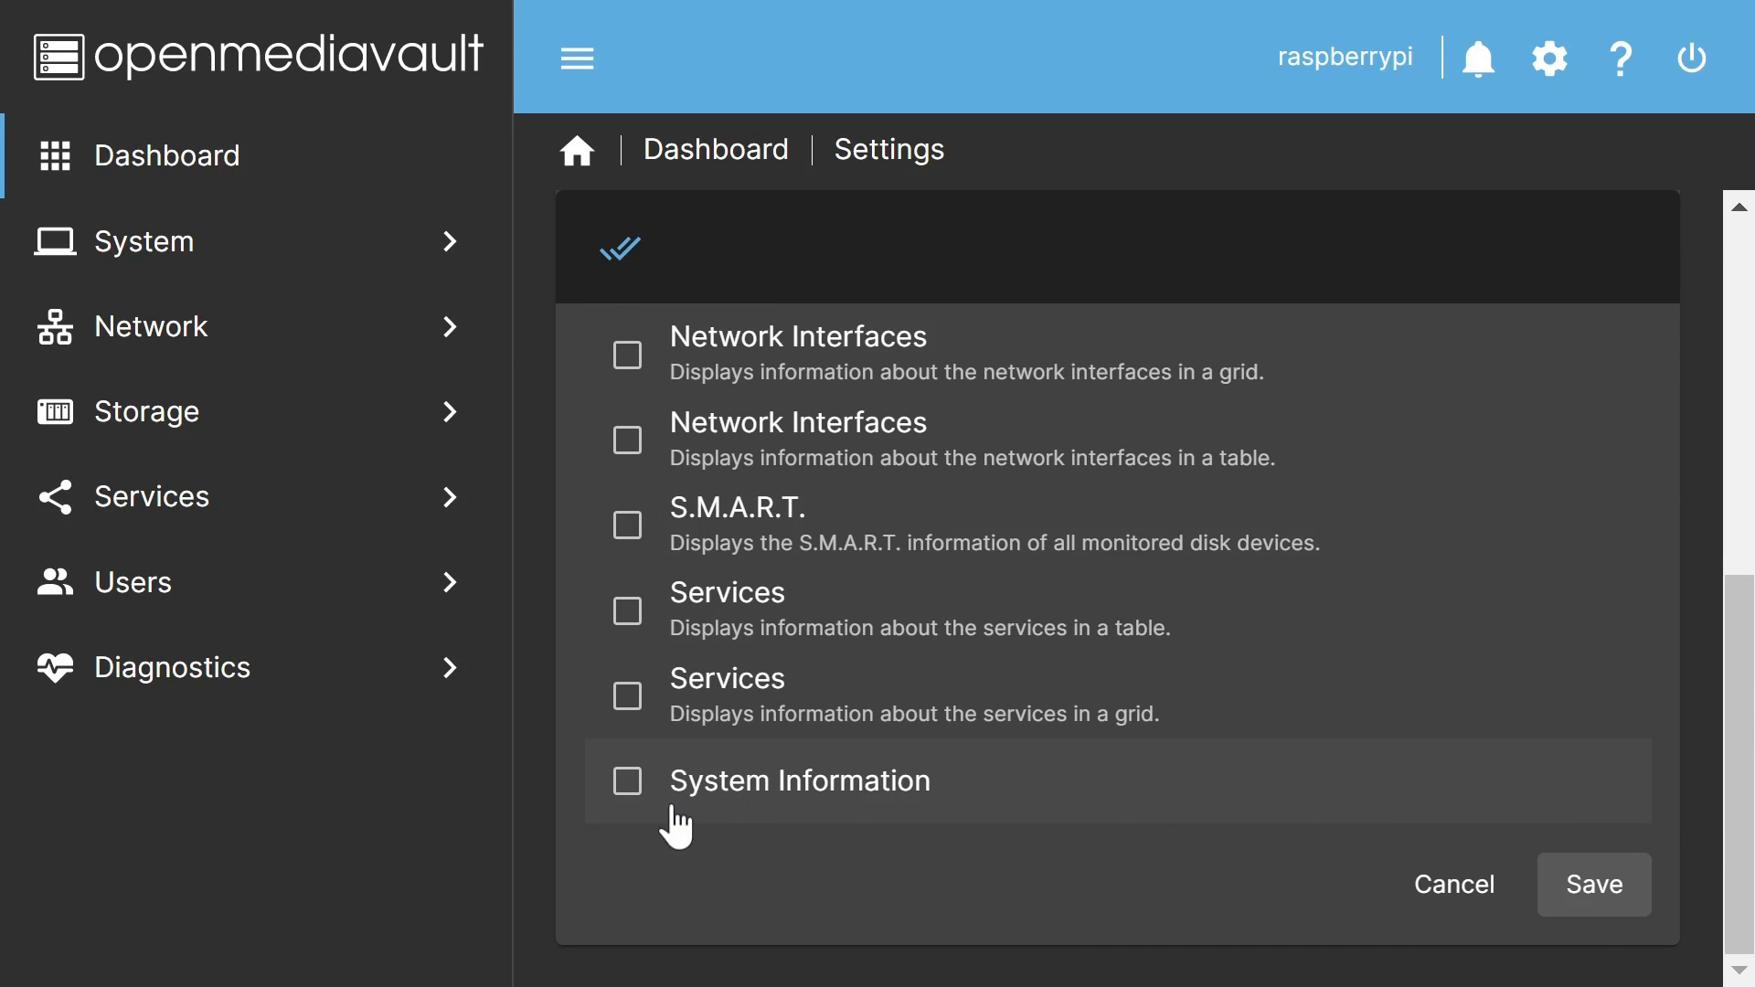
left_click(635, 797)
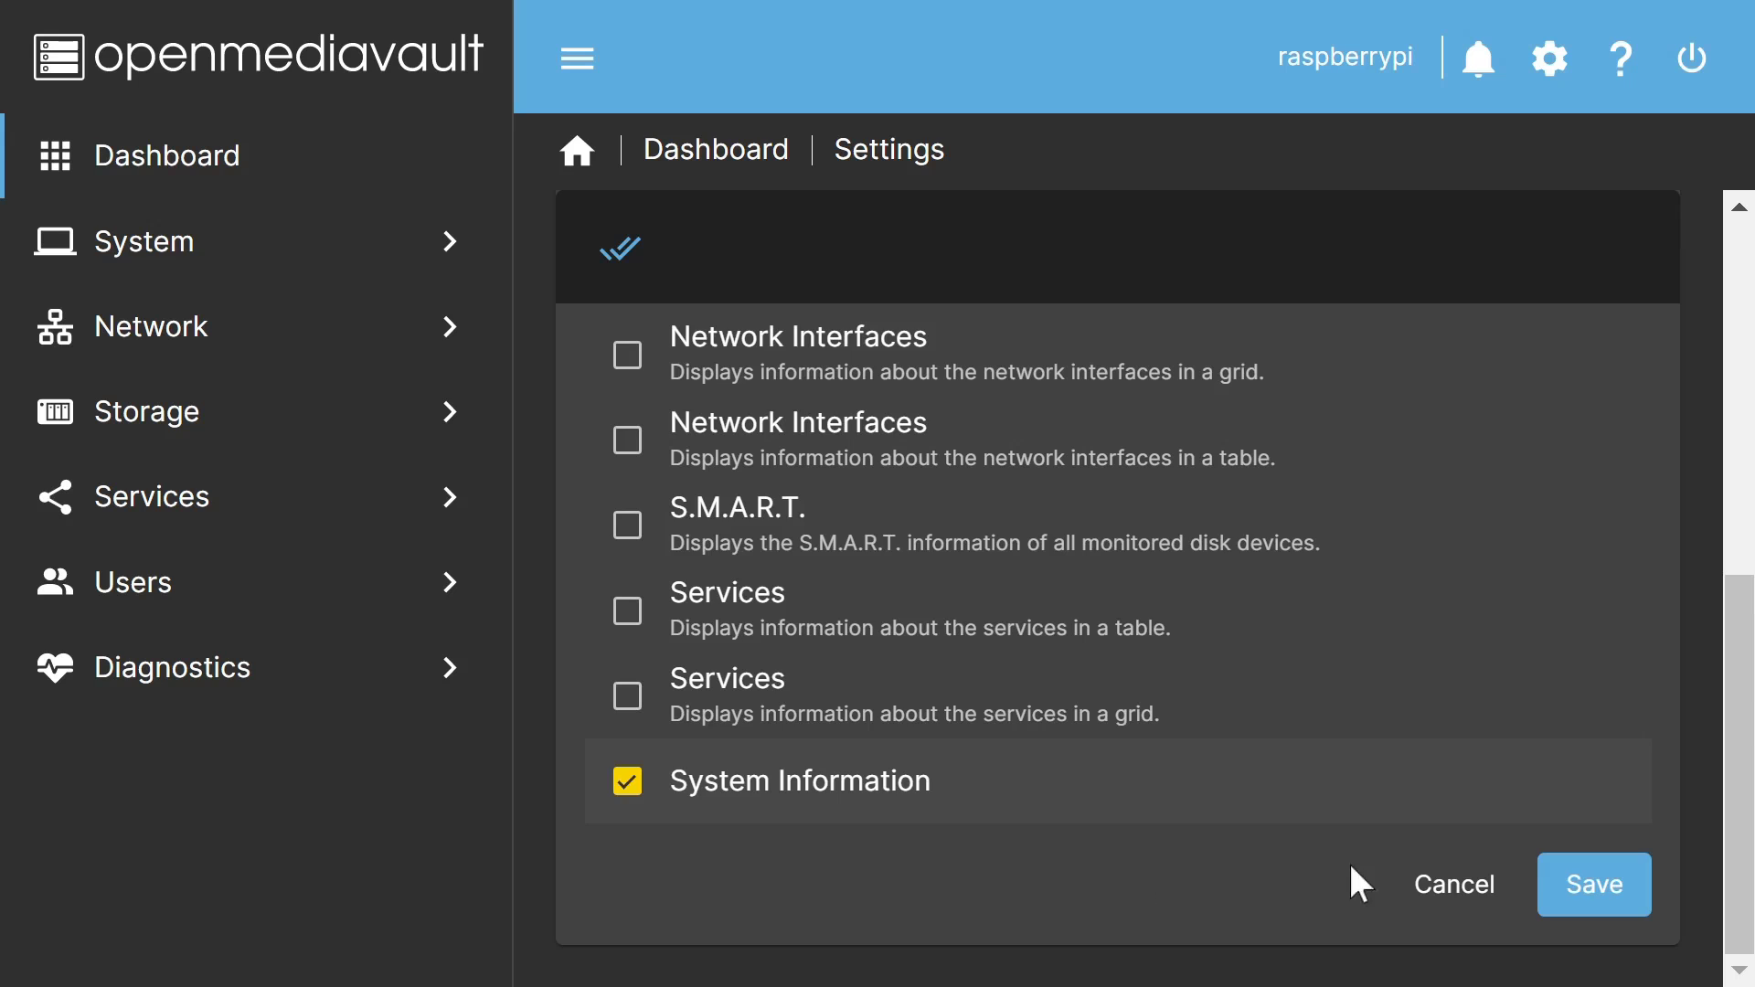
left_click(1594, 886)
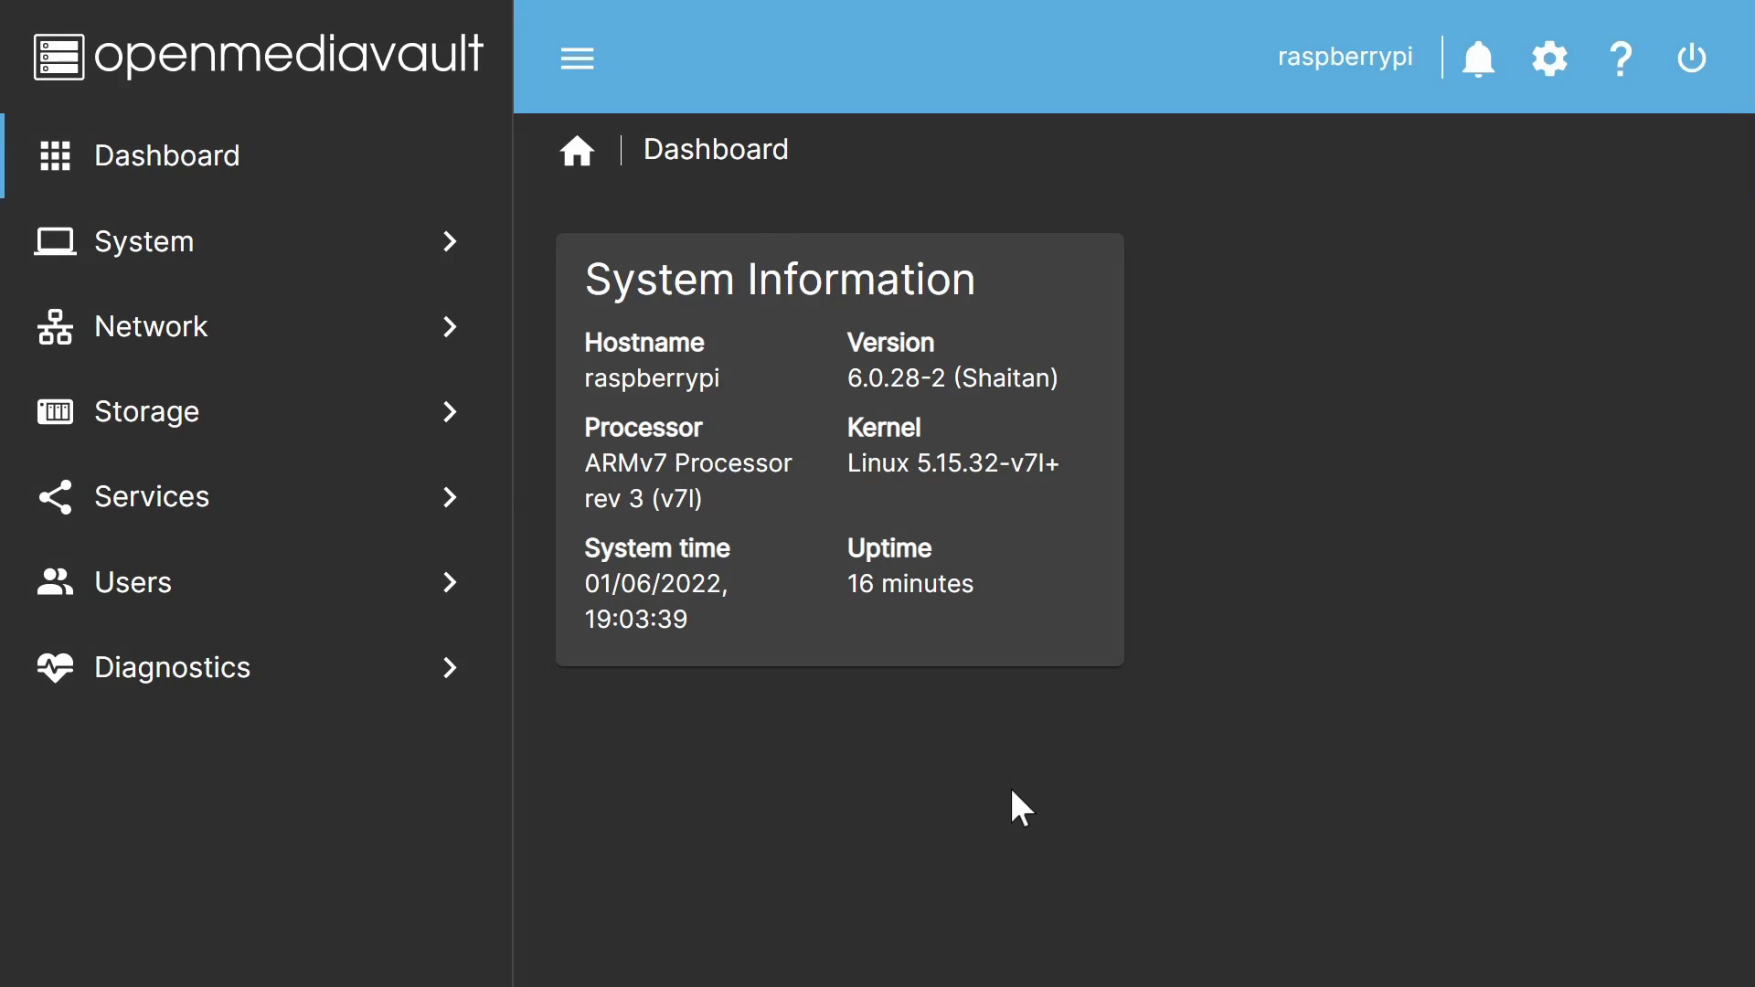
Step: Browse the System, Network, Storage, Services, Users and Diagnostics section overviews
left_click(182, 261)
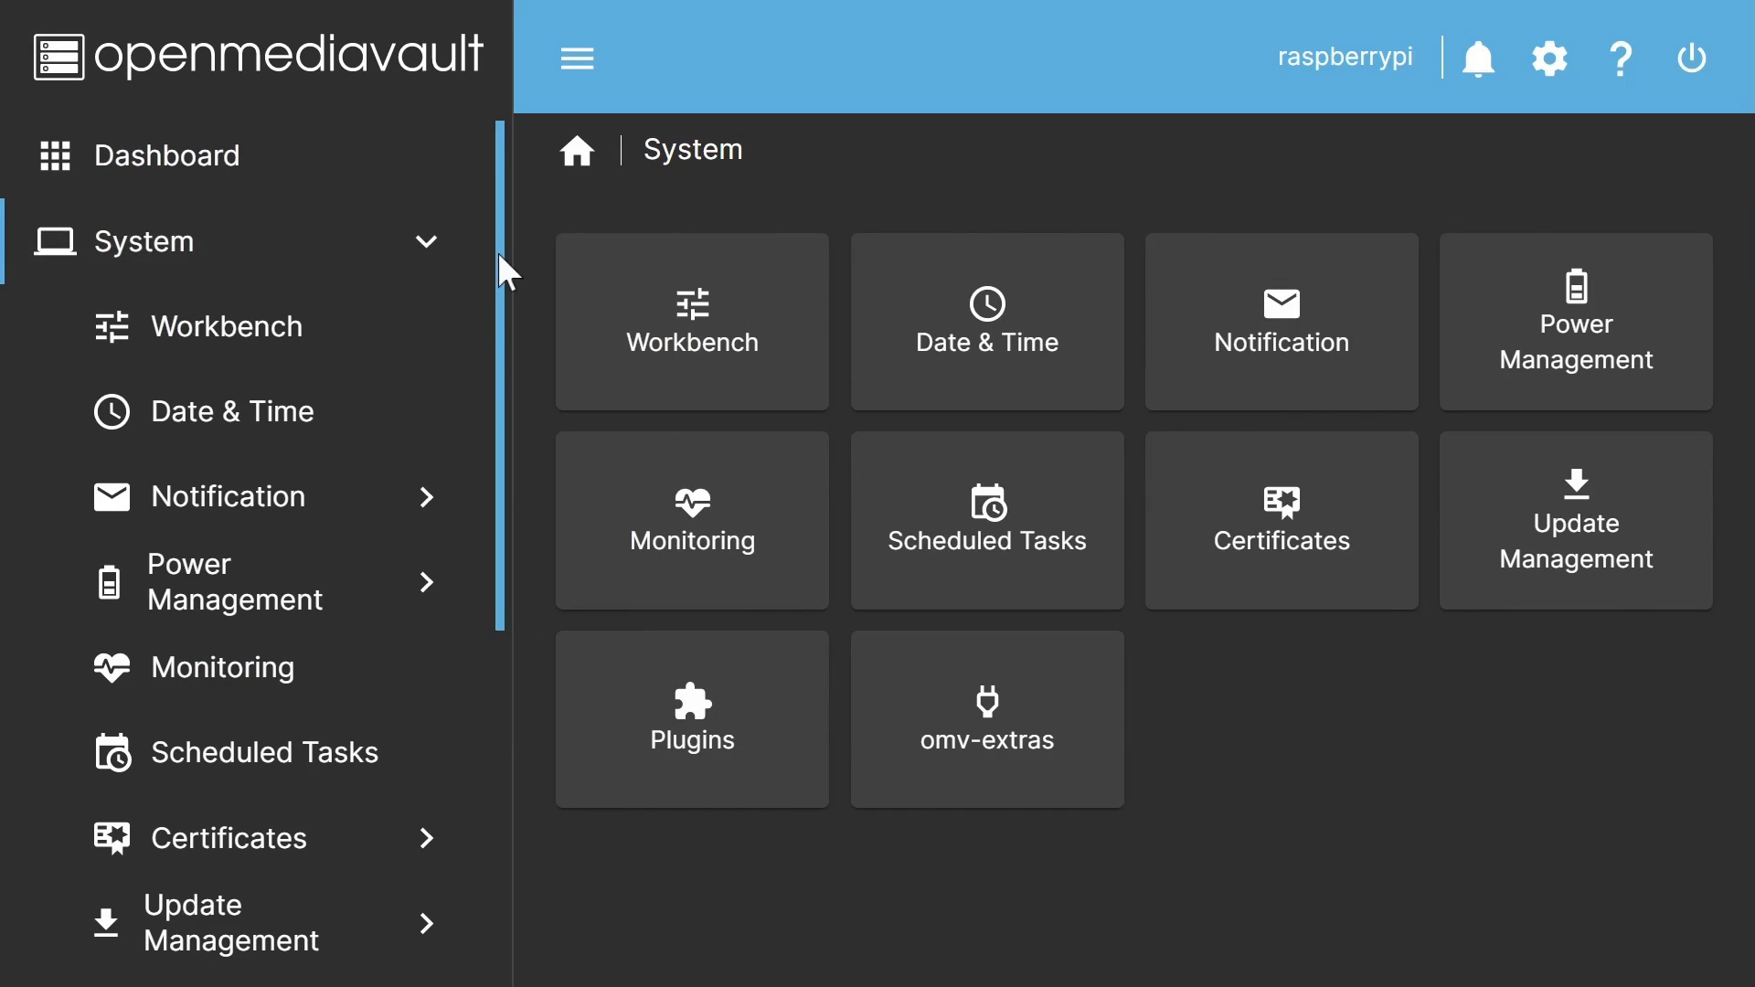
left_click_drag(496, 255, 501, 358)
scroll(485, 457, "down", 5)
left_click(291, 629)
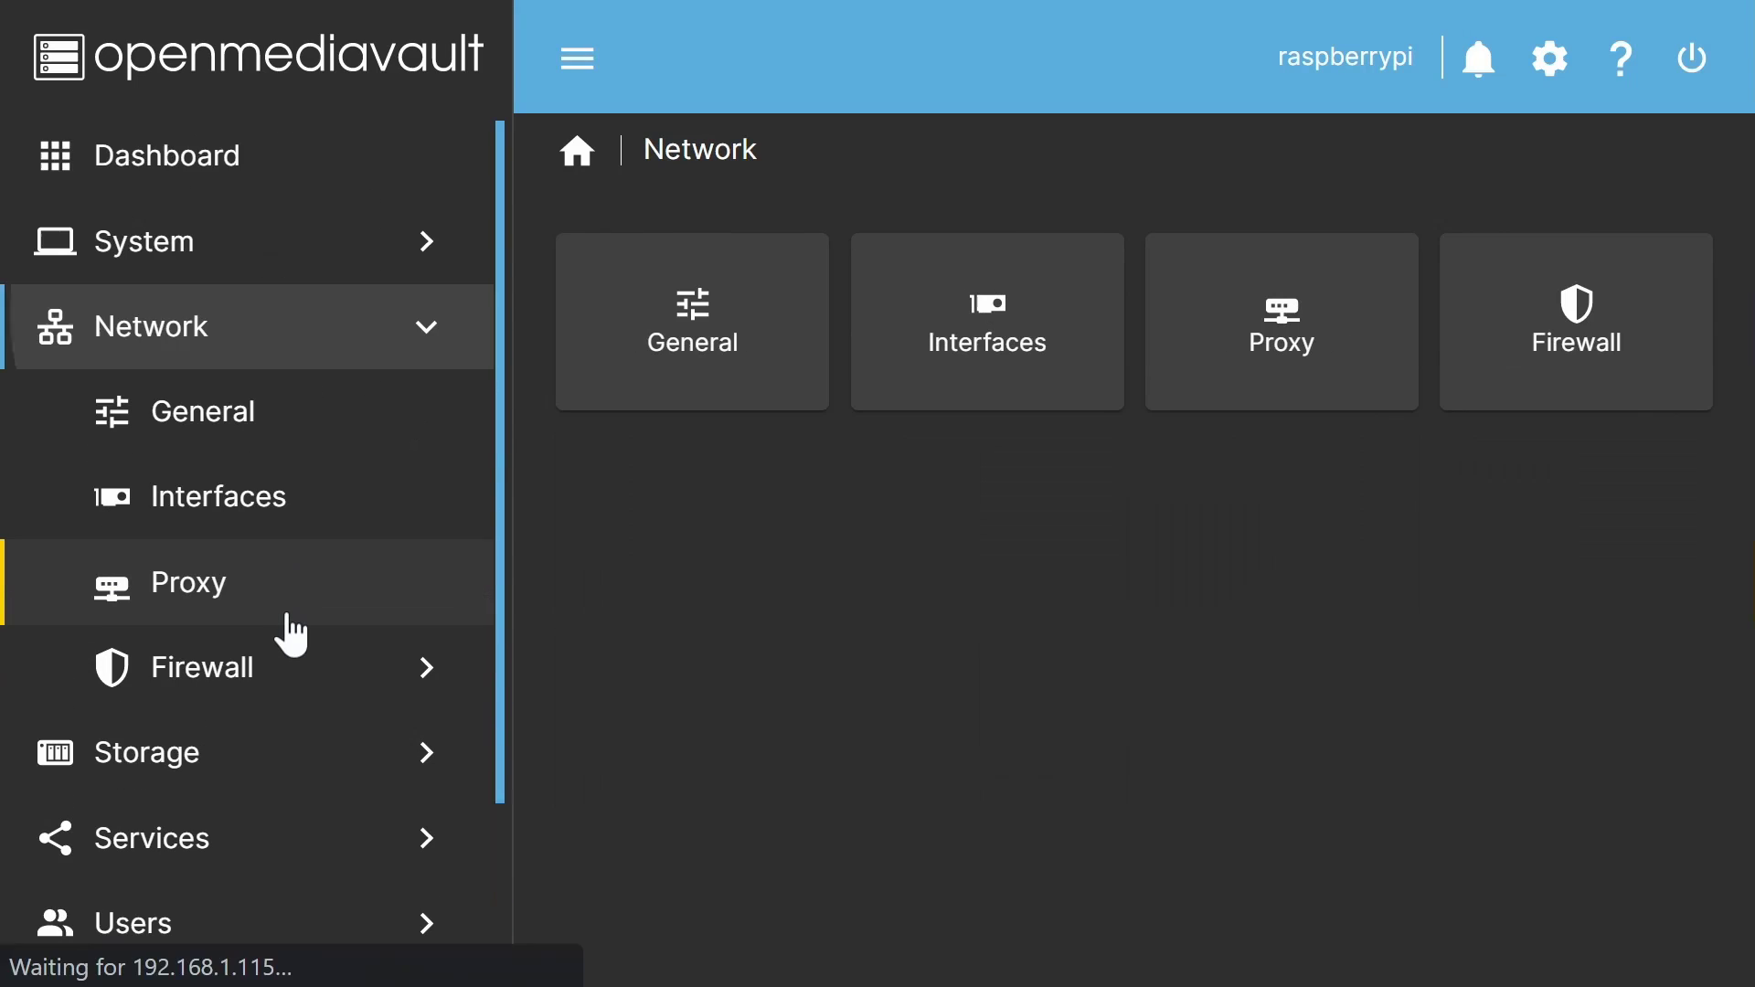
left_click(179, 773)
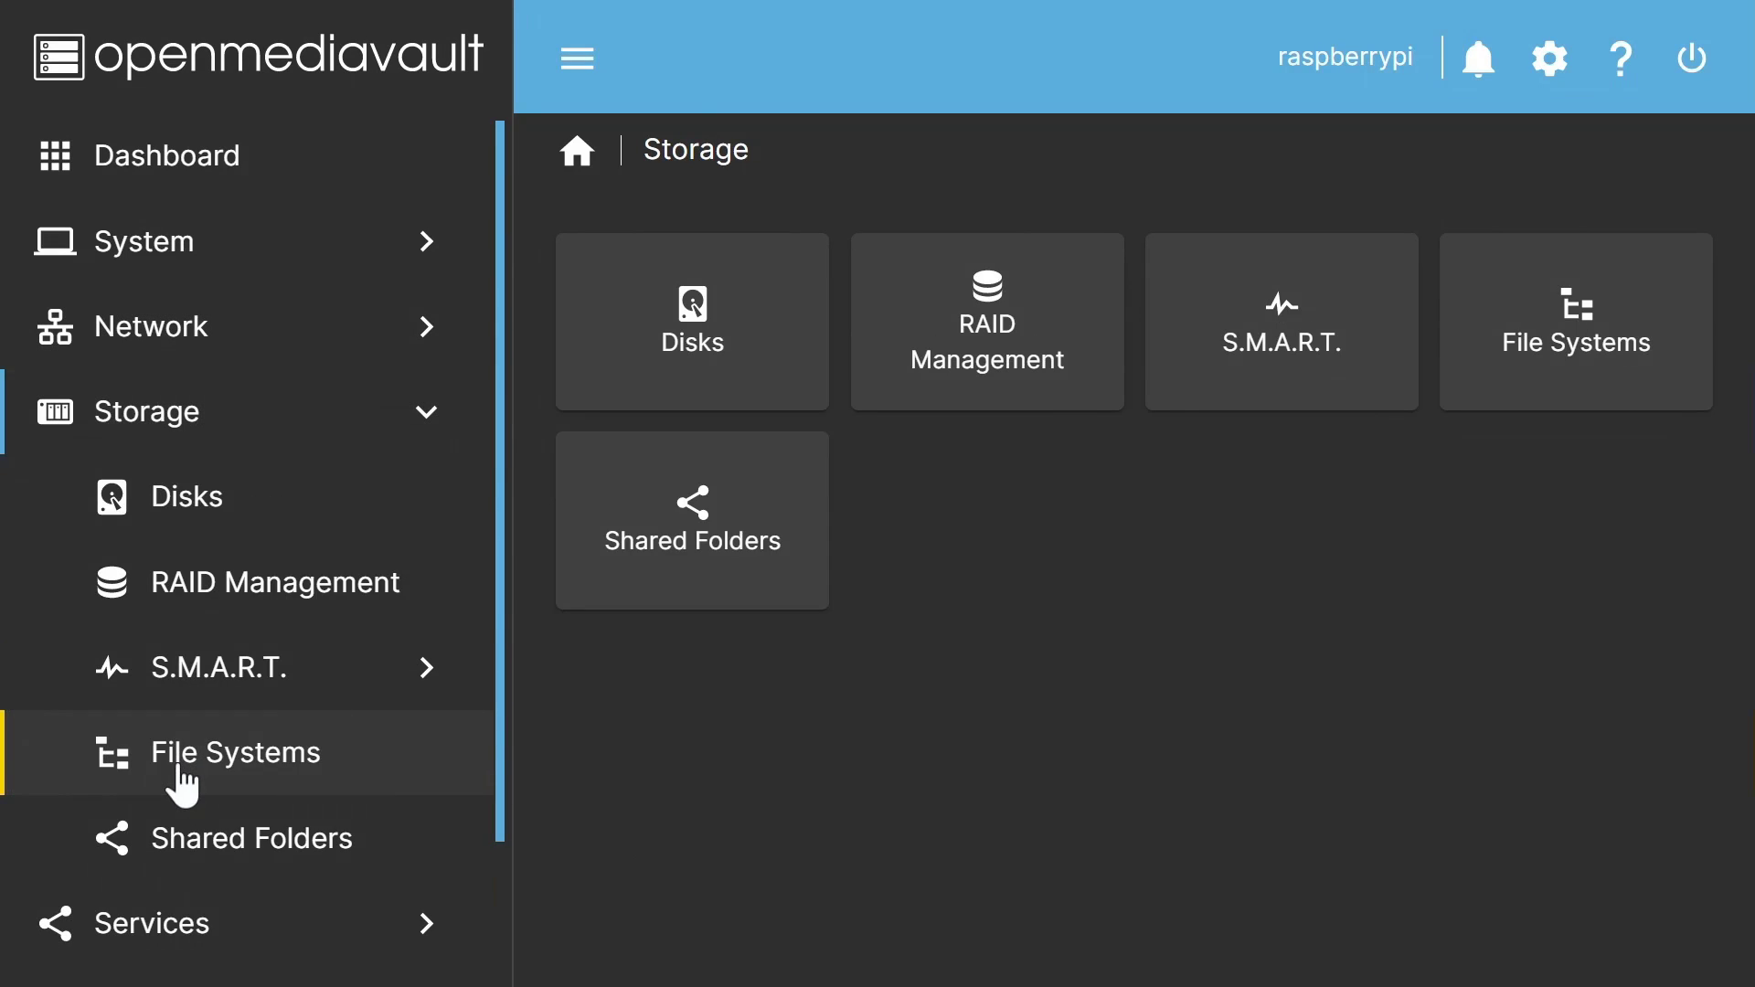
left_click(164, 892)
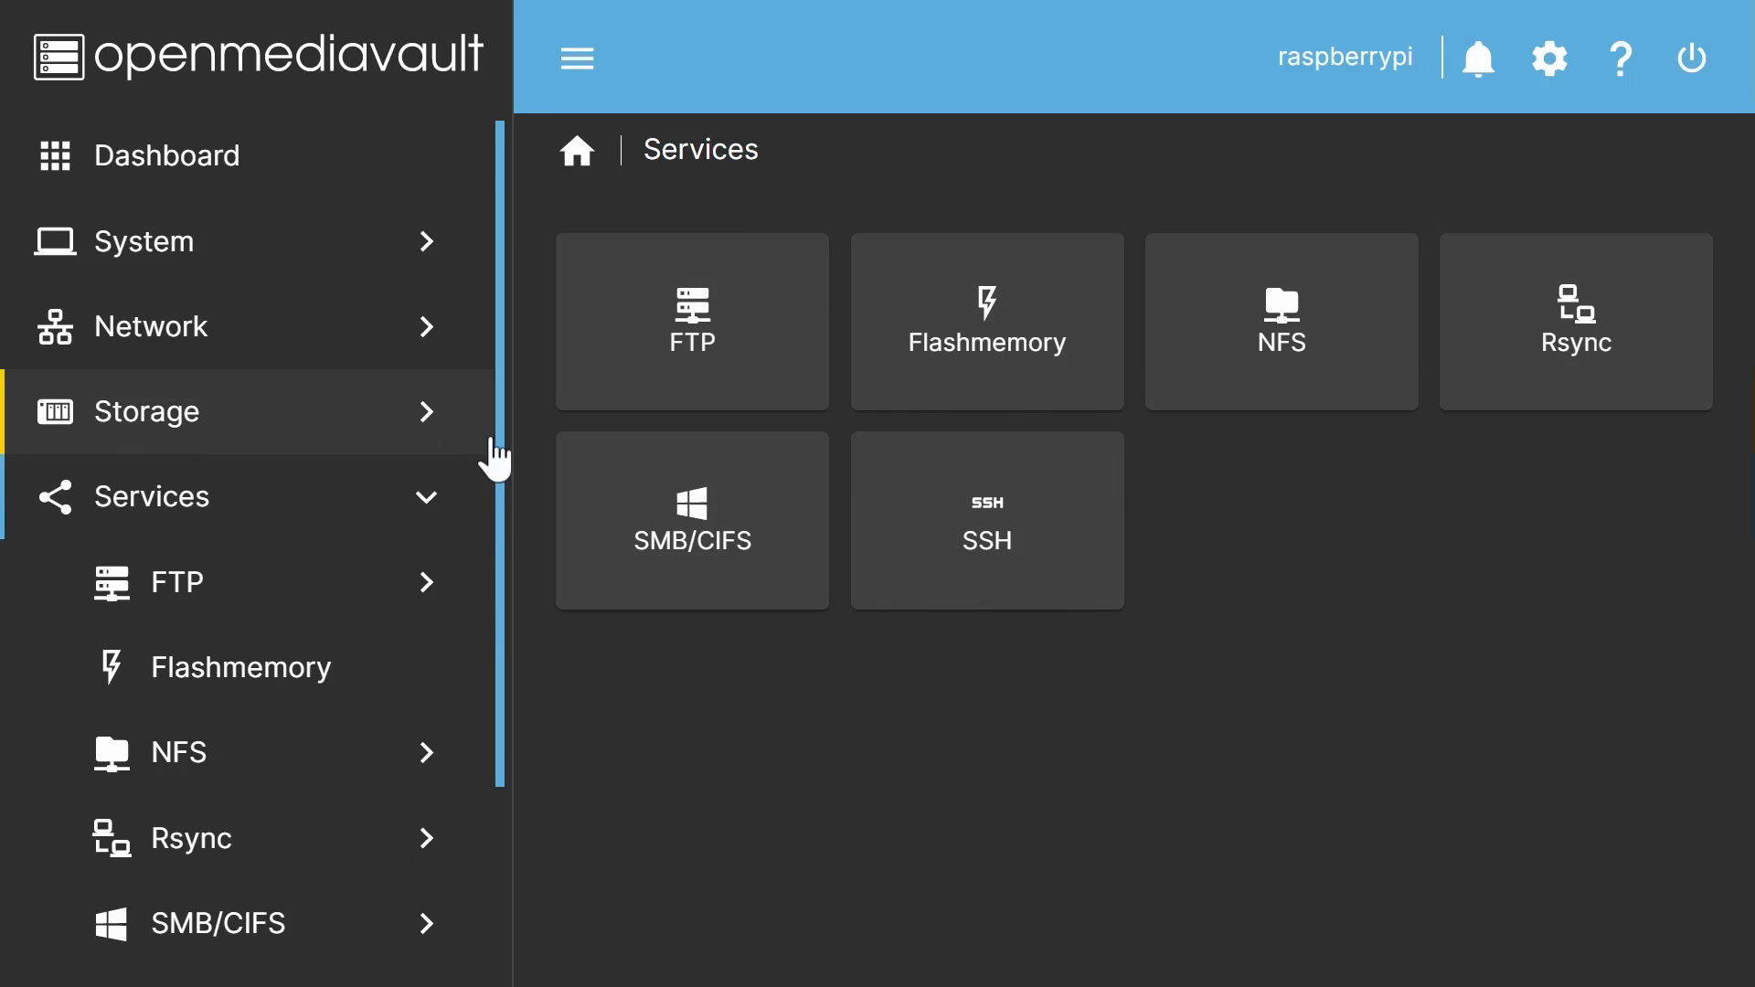
scroll(505, 694, "down", 3)
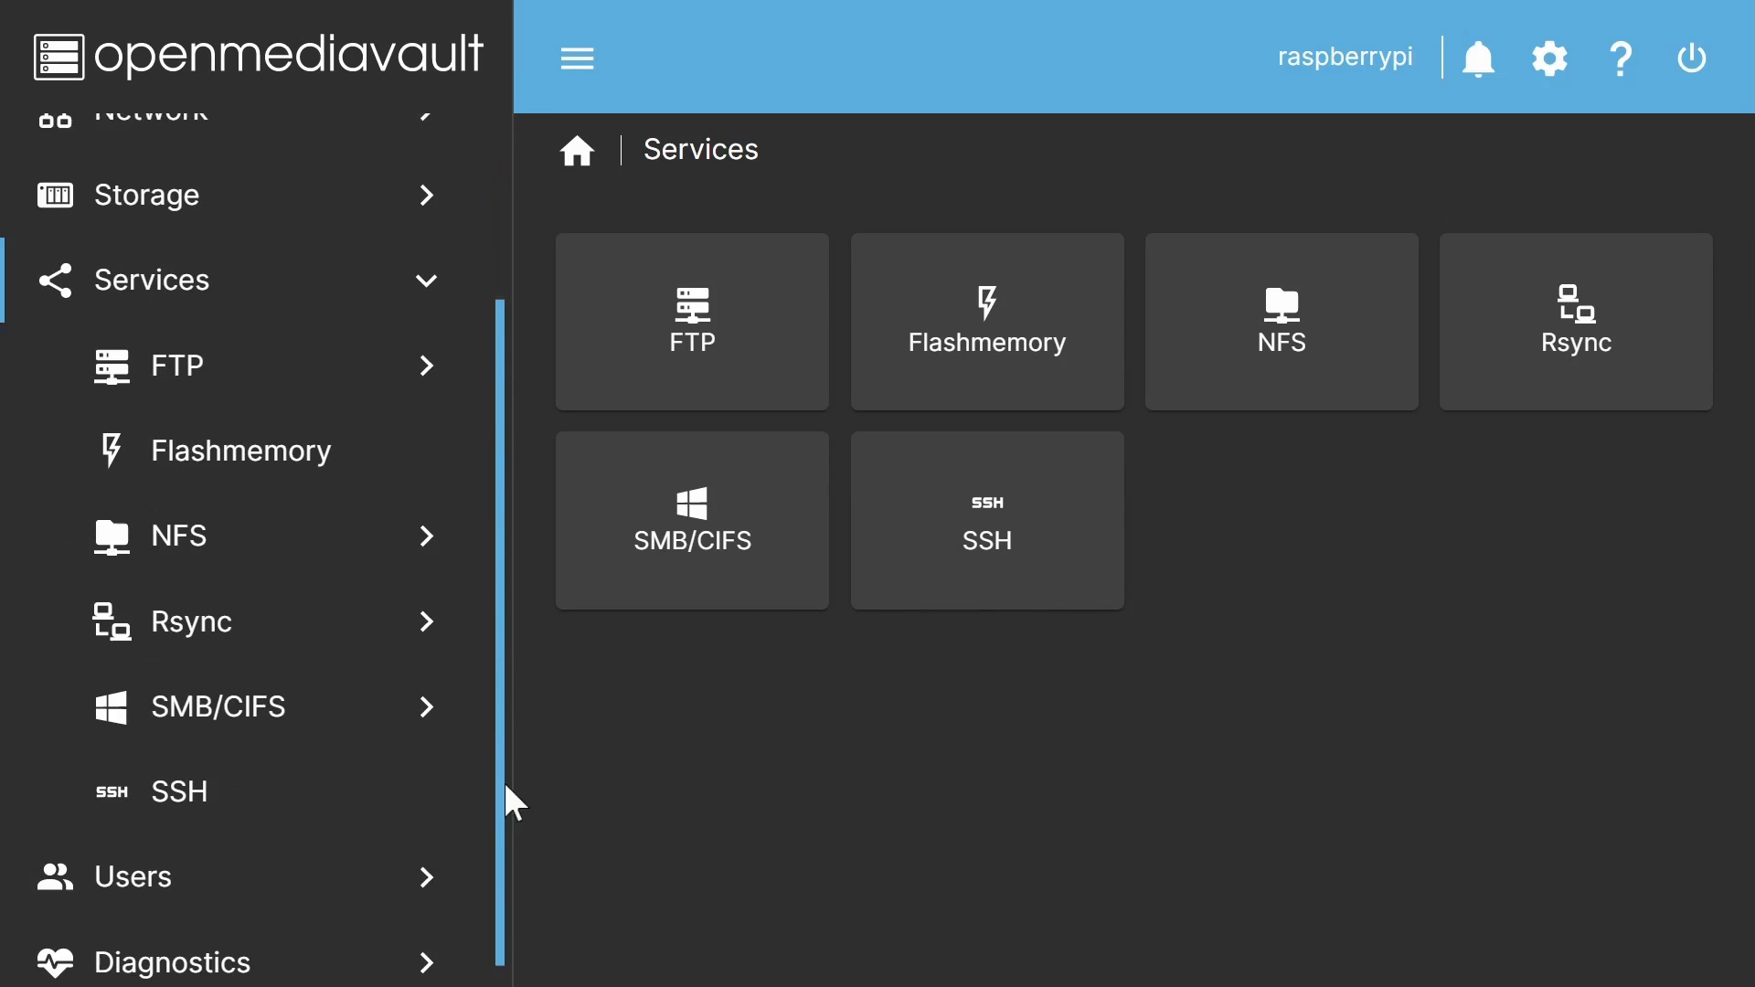
left_click(320, 887)
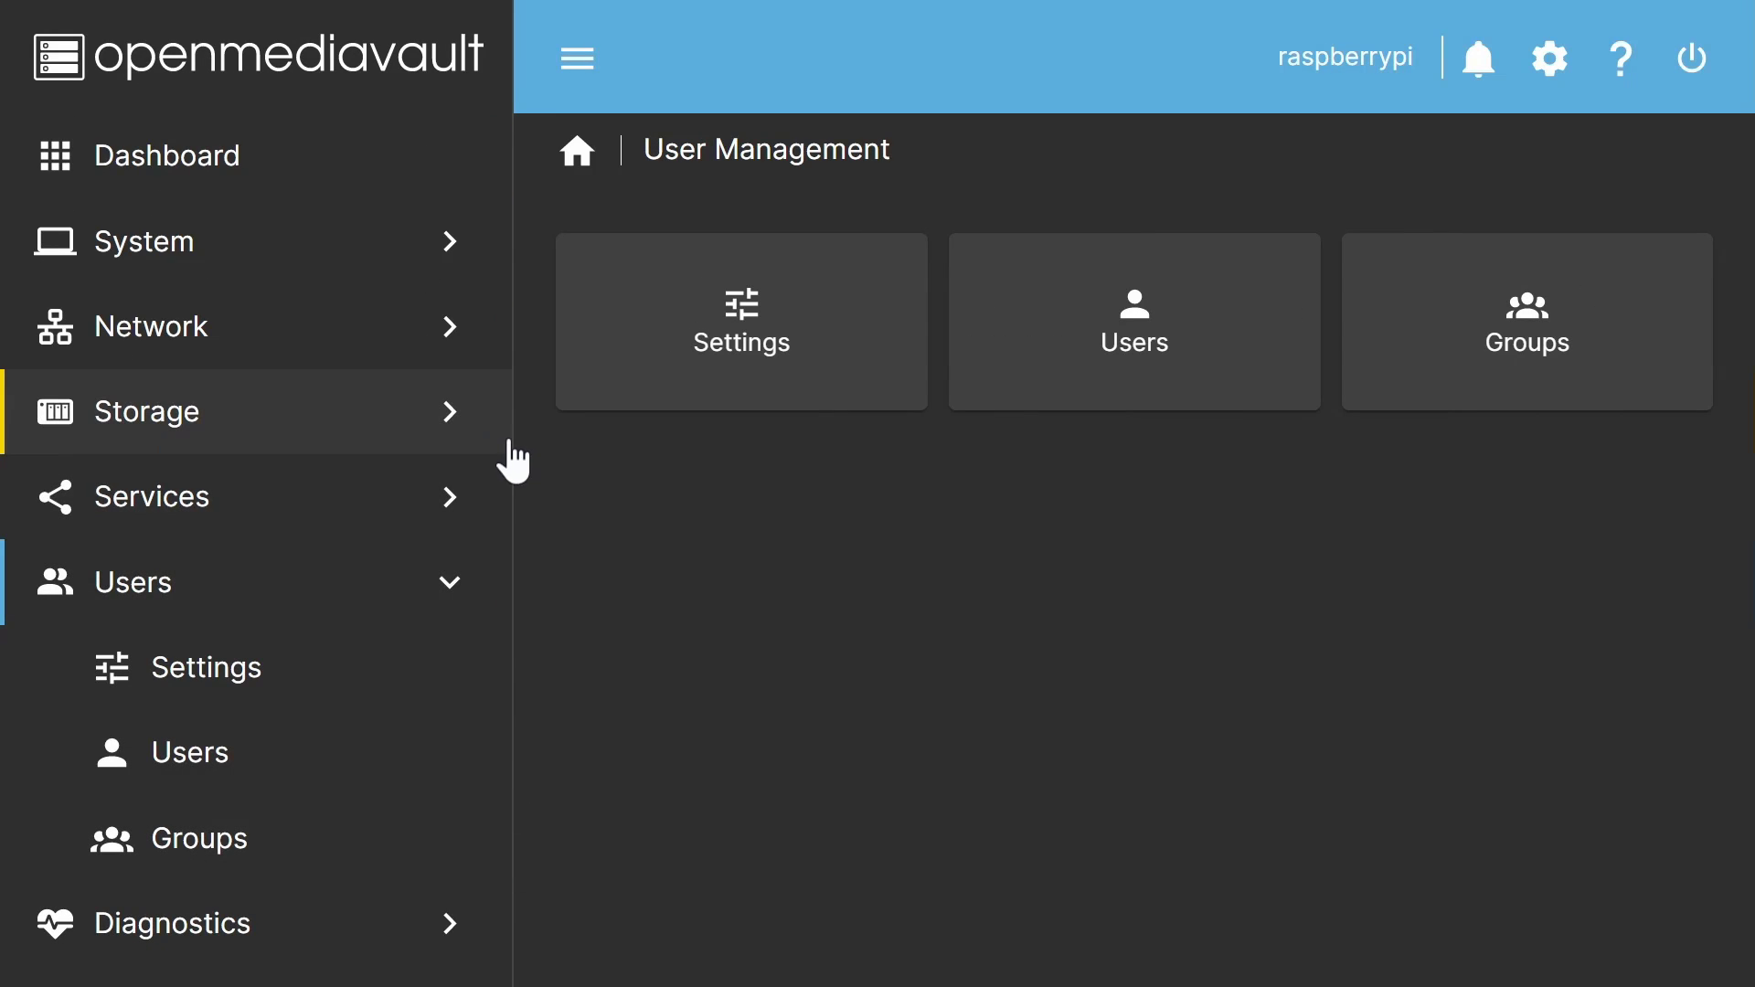
left_click(228, 919)
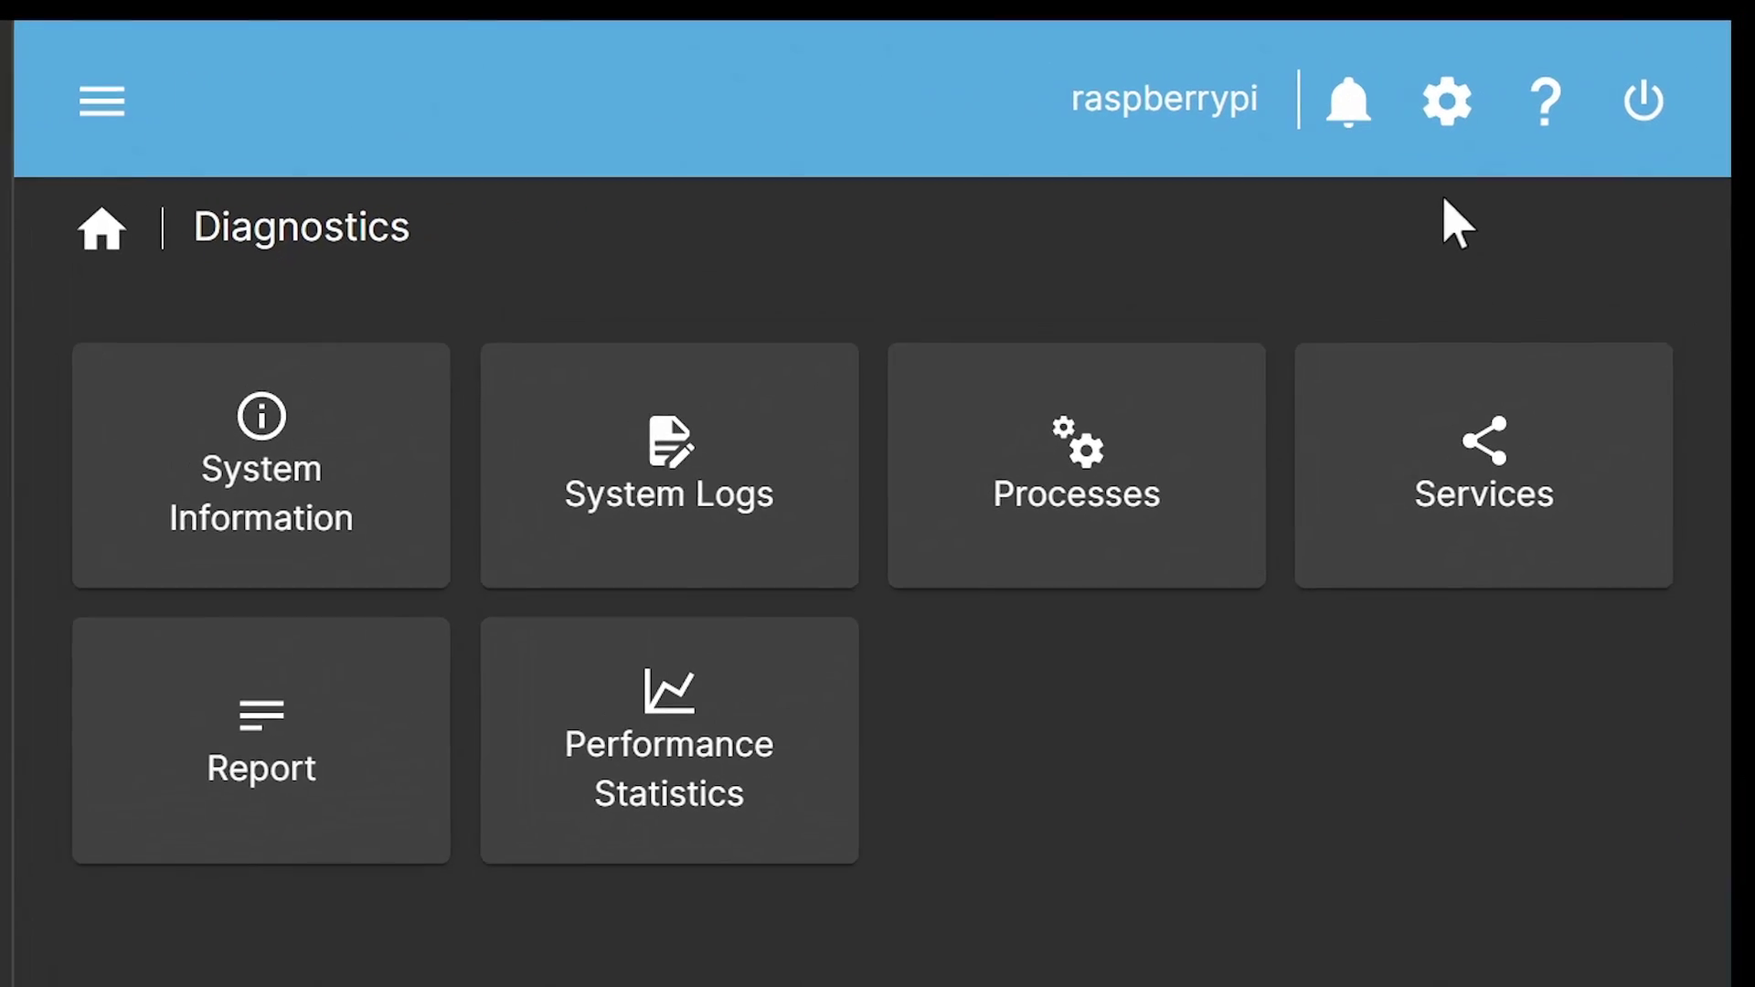
Step: Look at the account settings menu and the logout/power menu without choosing anything
left_click(1428, 119)
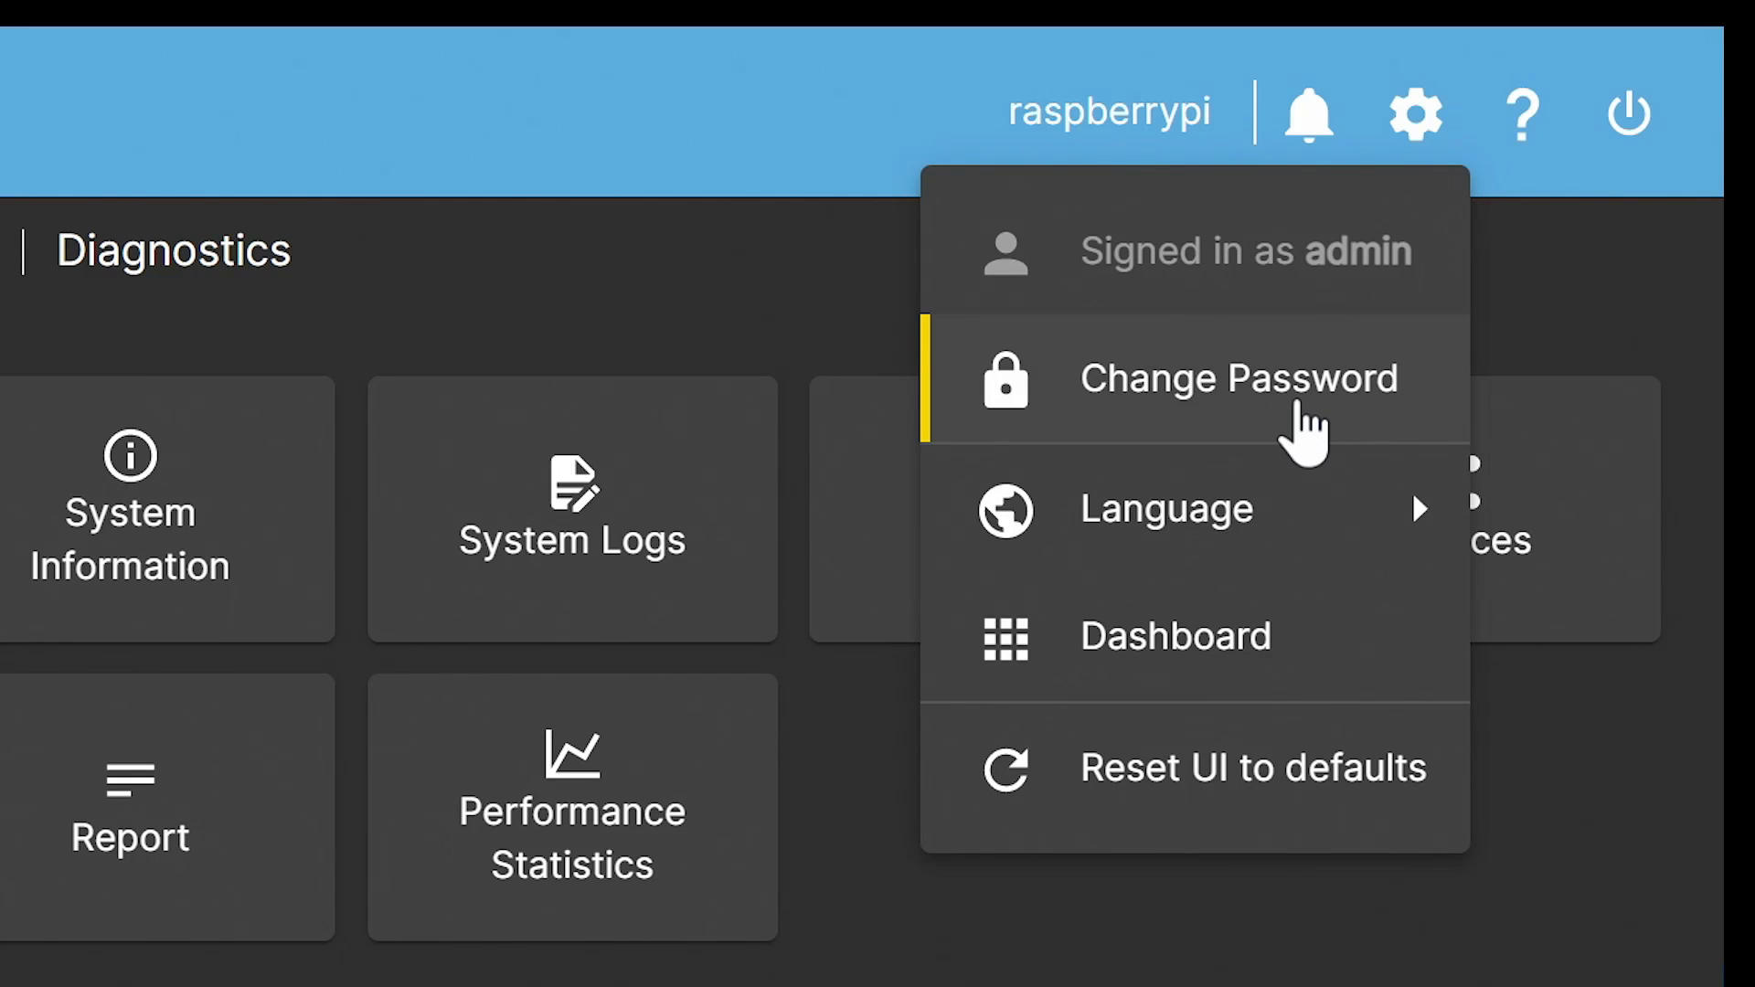
left_click(1513, 309)
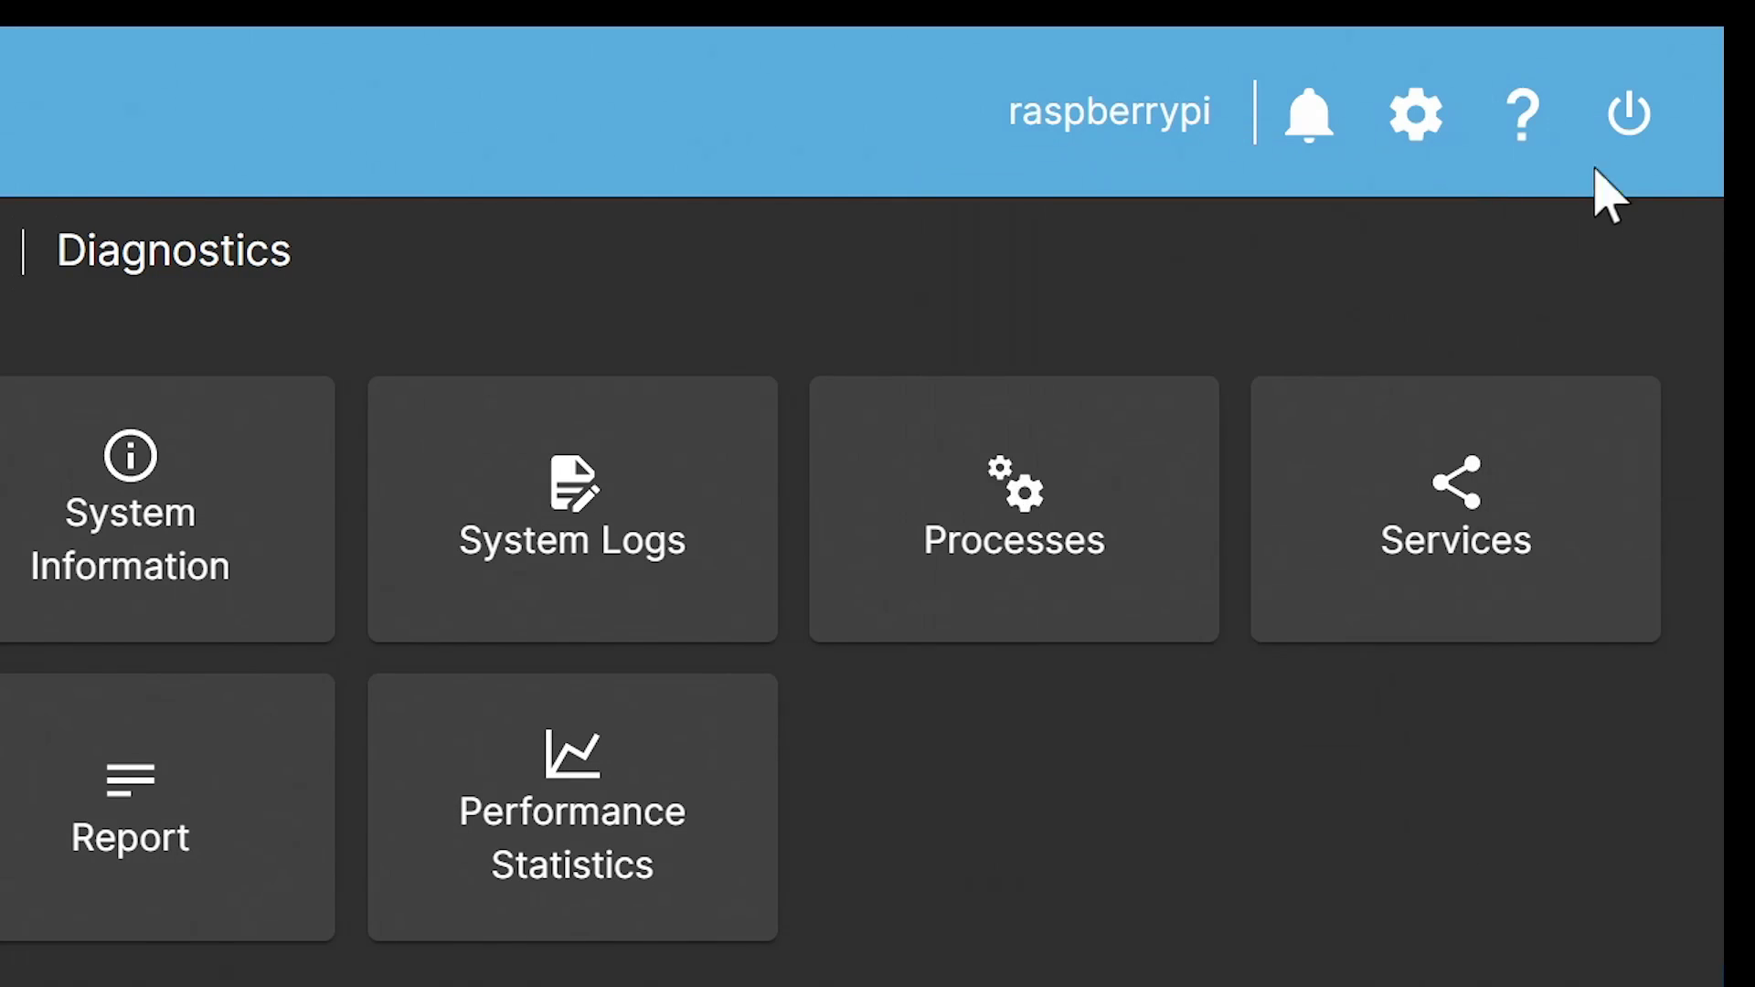
left_click(1628, 114)
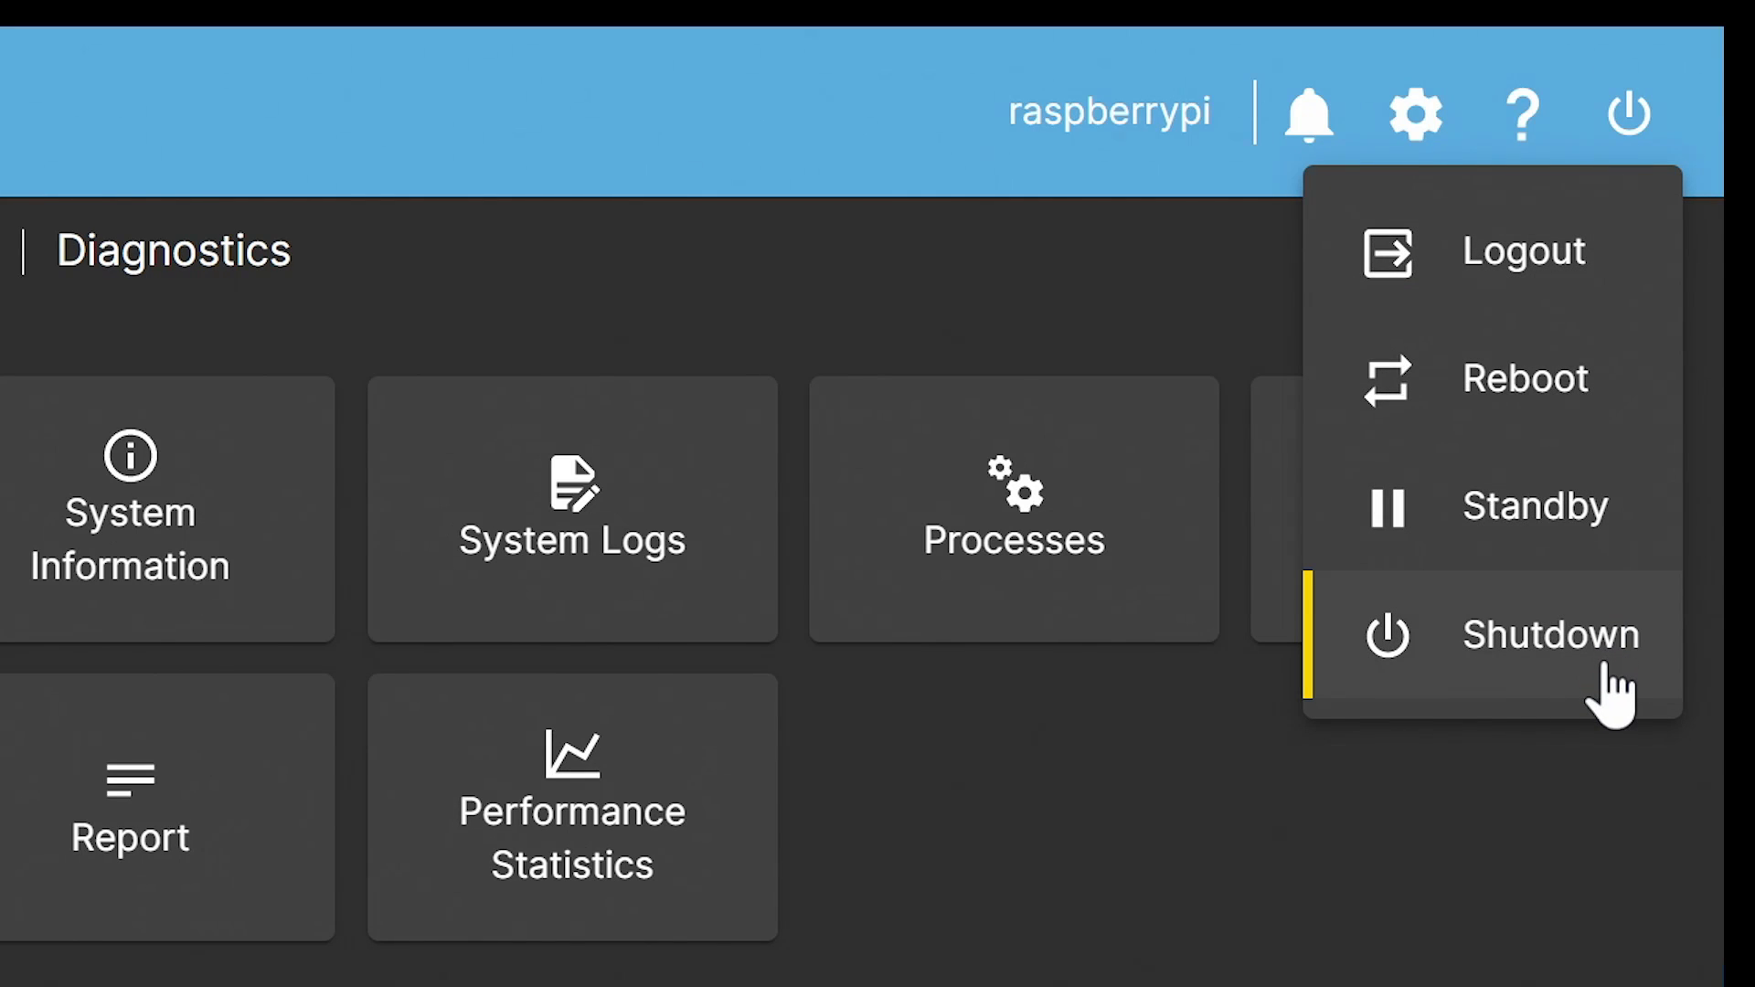
left_click(1555, 752)
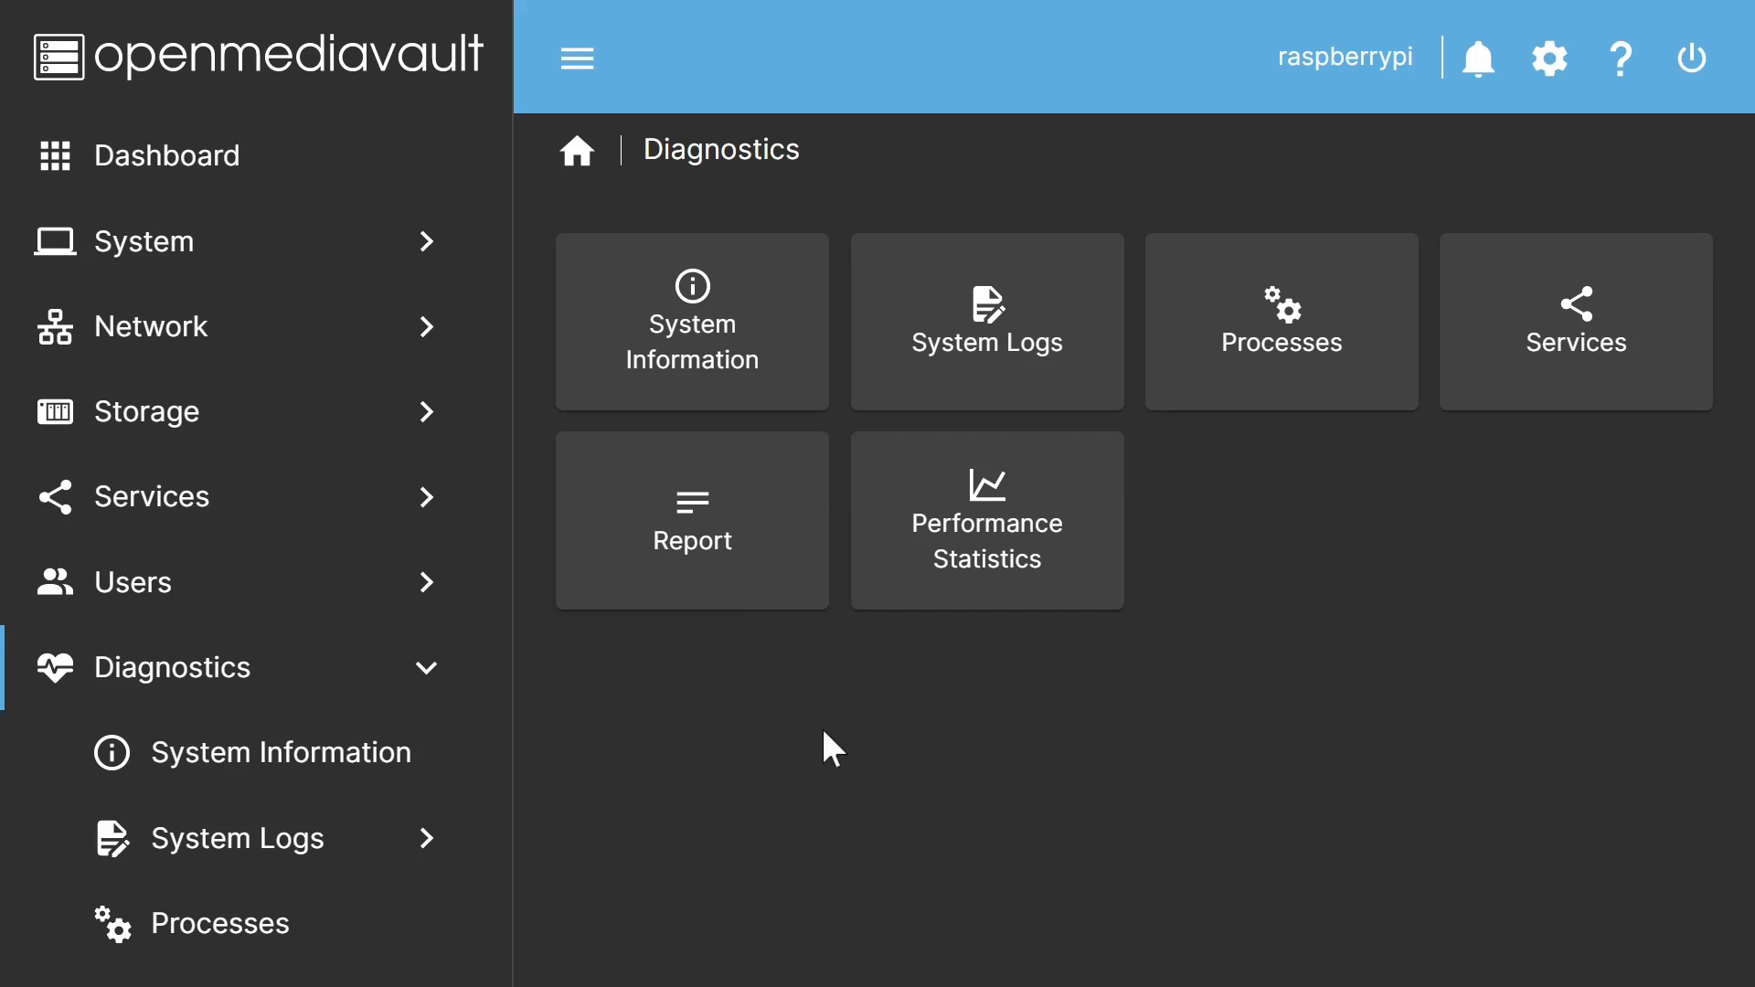
Step: Show Storage > Disks and select the SanDisk SSD PLUS 120GB (/dev/sda) beside /dev/mmcblk0
left_click(216, 437)
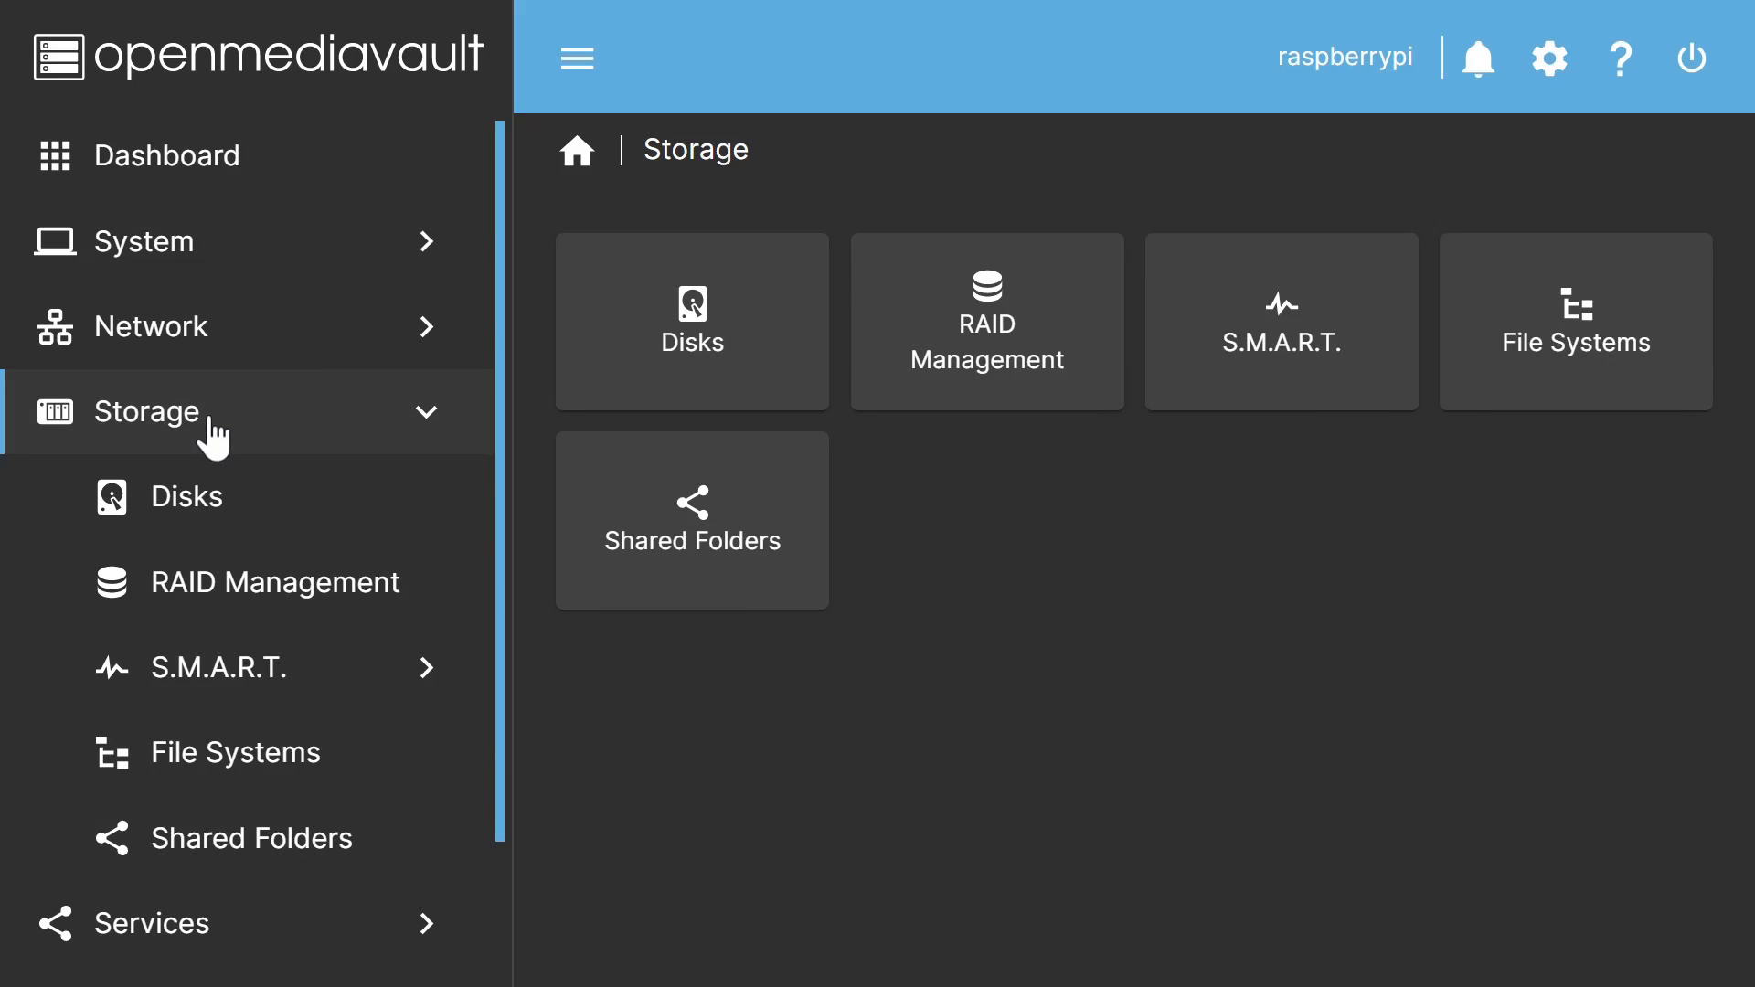
left_click(235, 509)
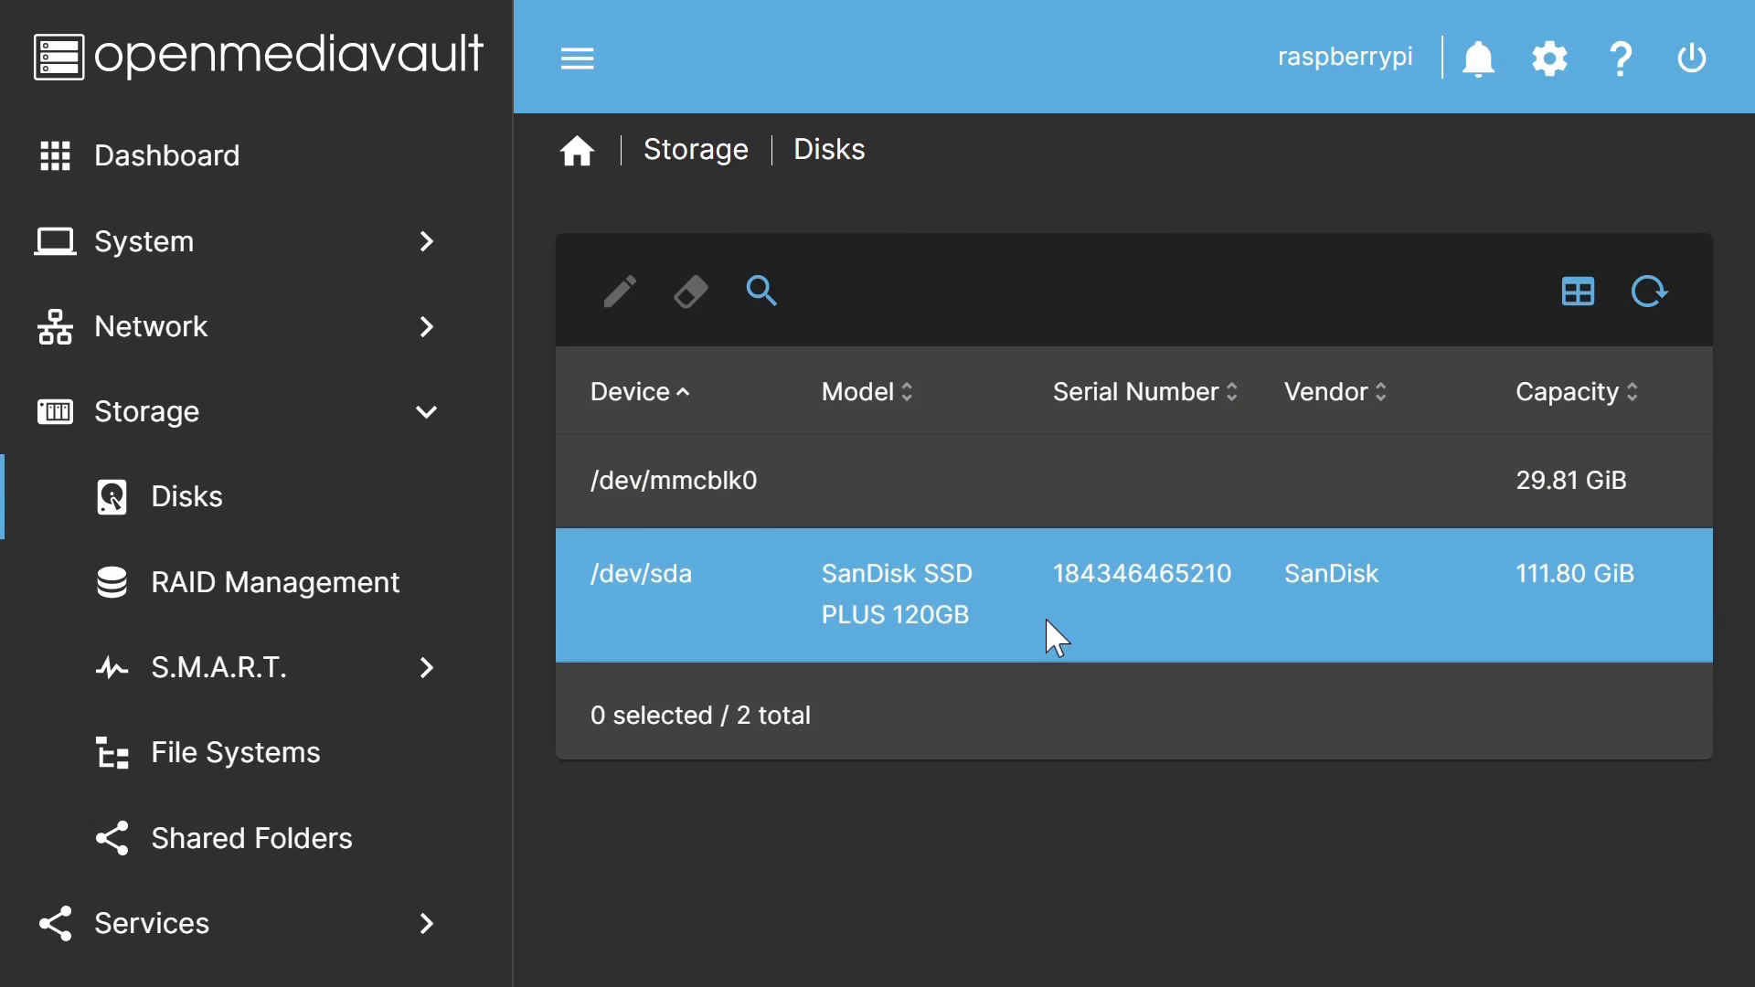
left_click(1045, 618)
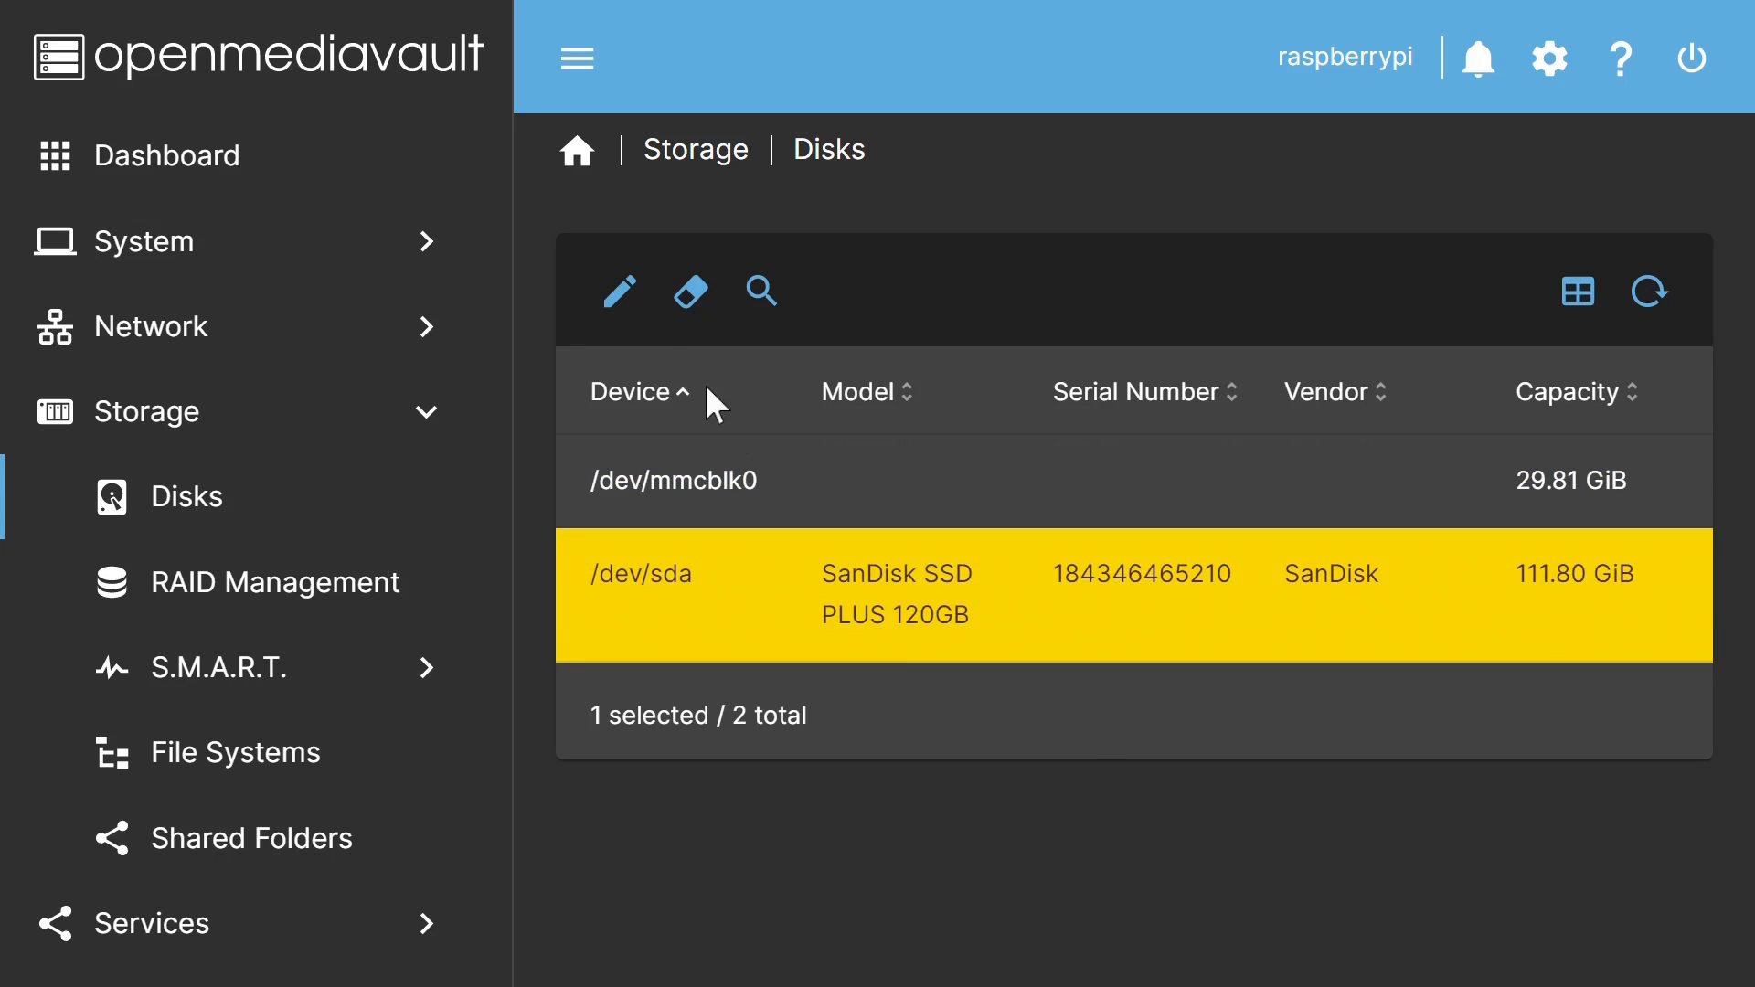
left_click(620, 292)
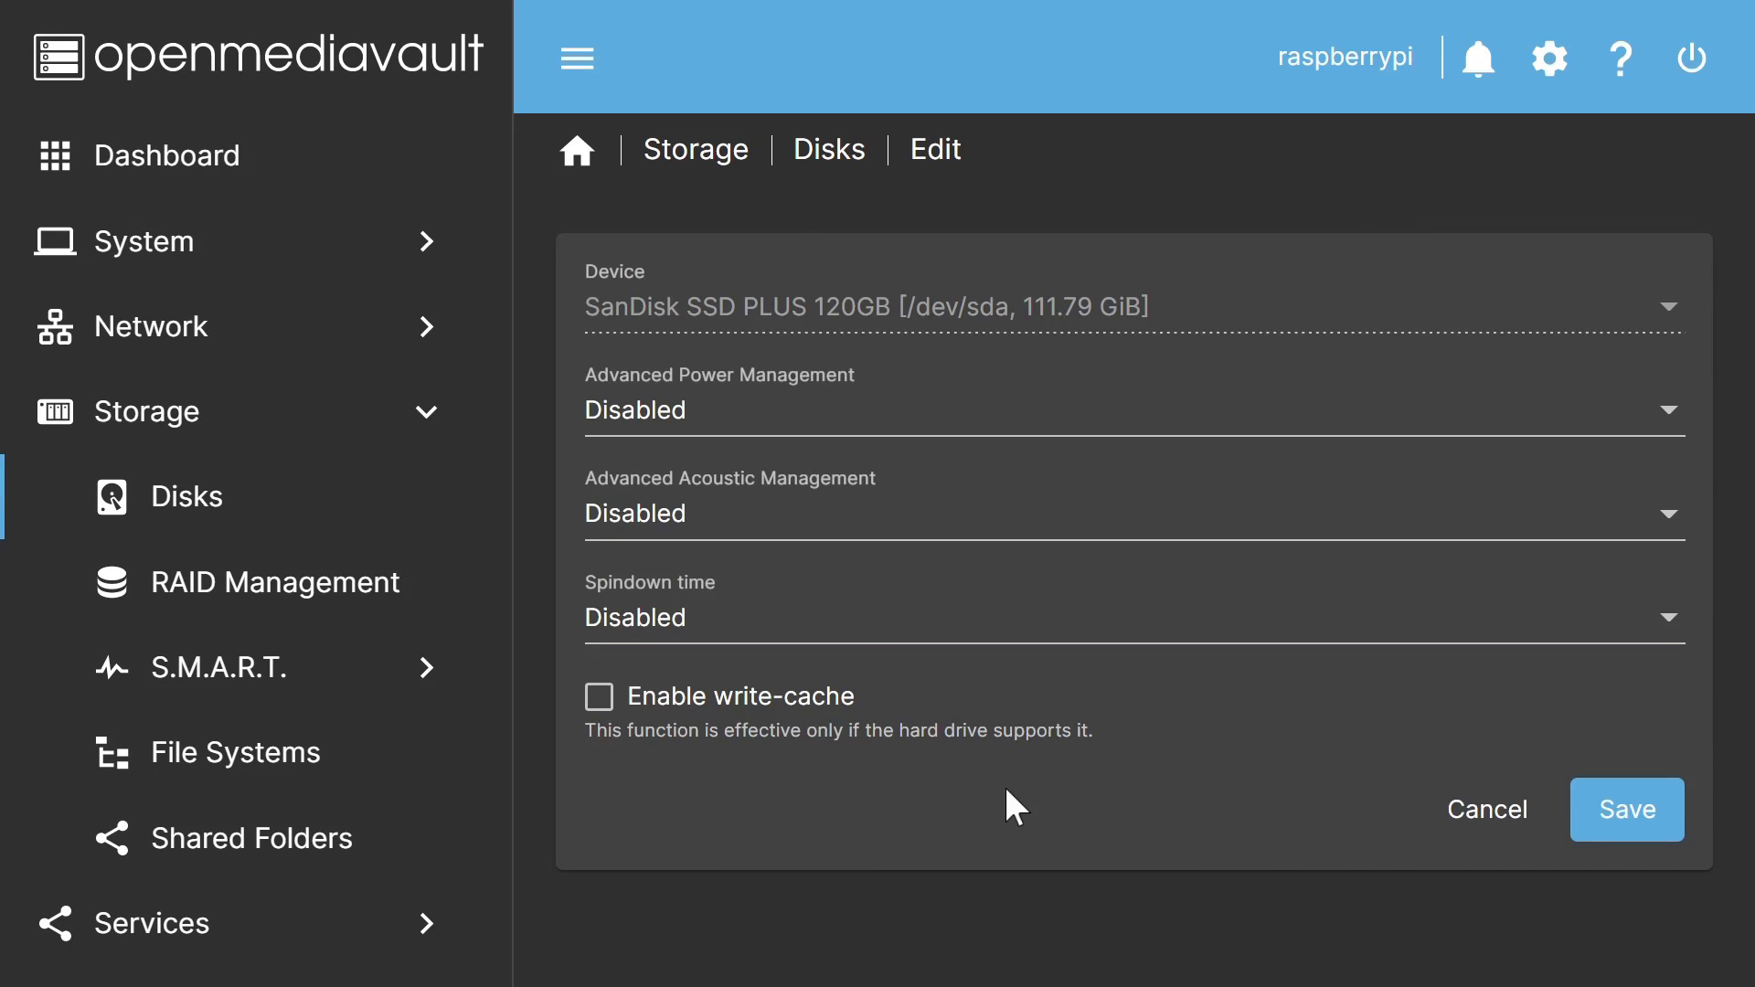
left_click(1488, 809)
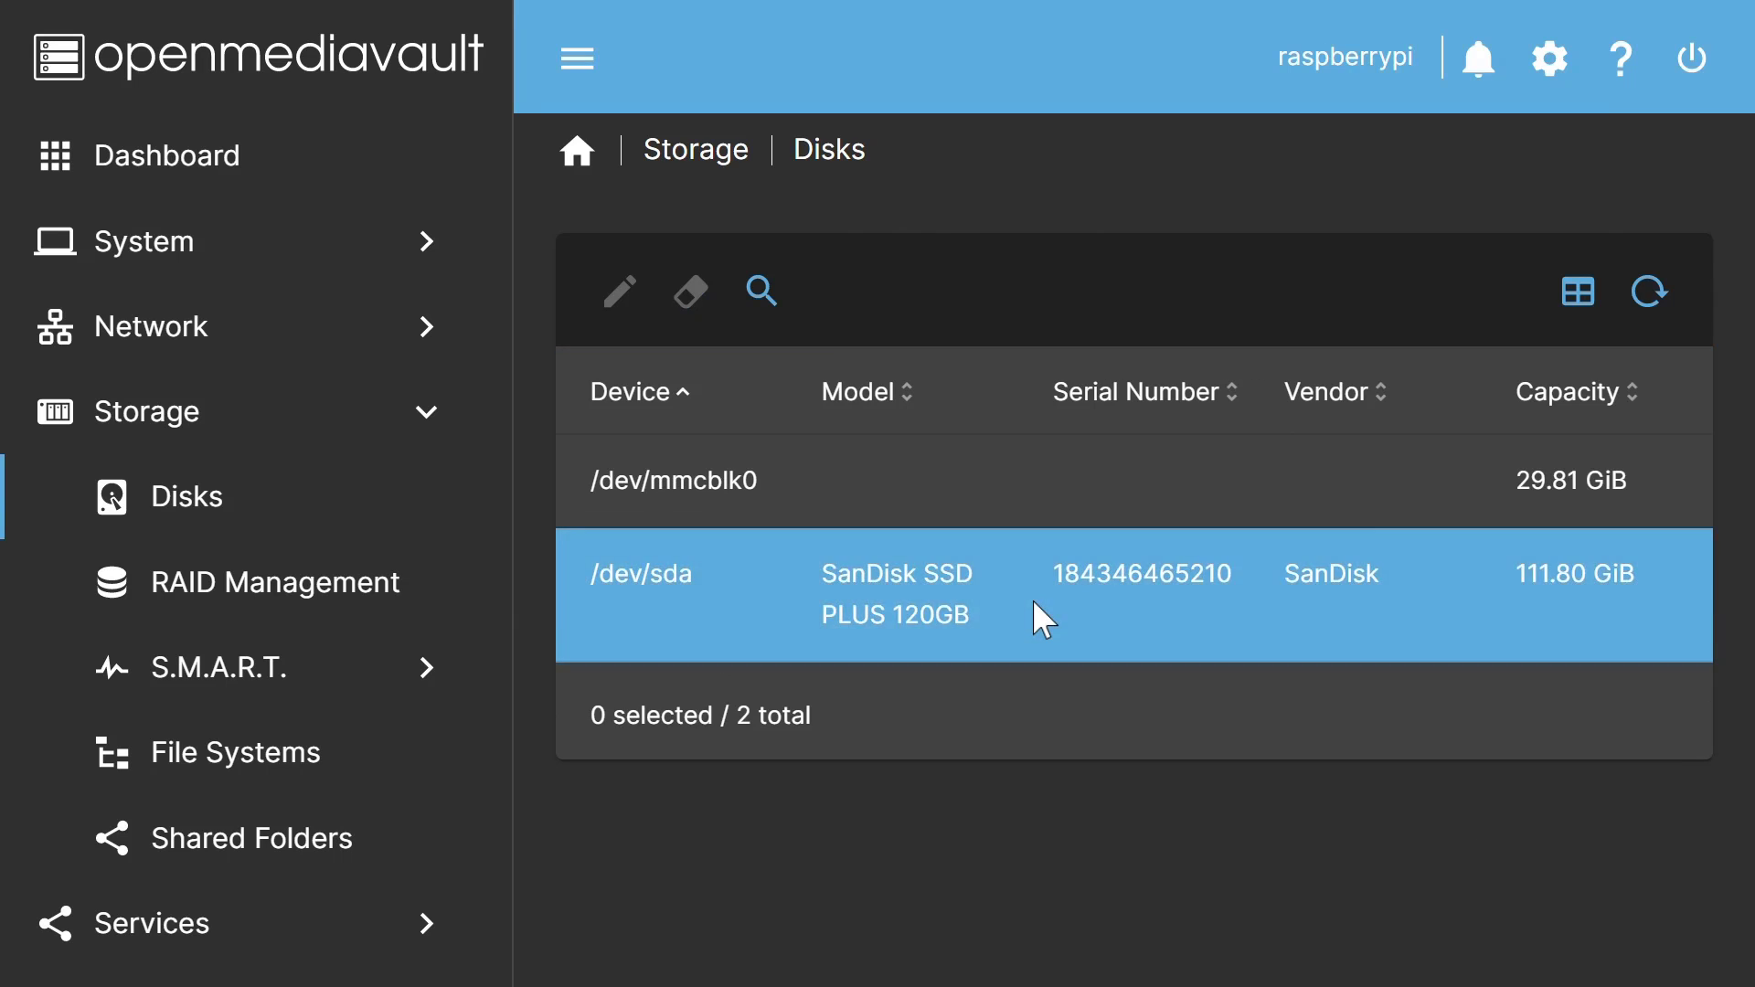
left_click(1033, 600)
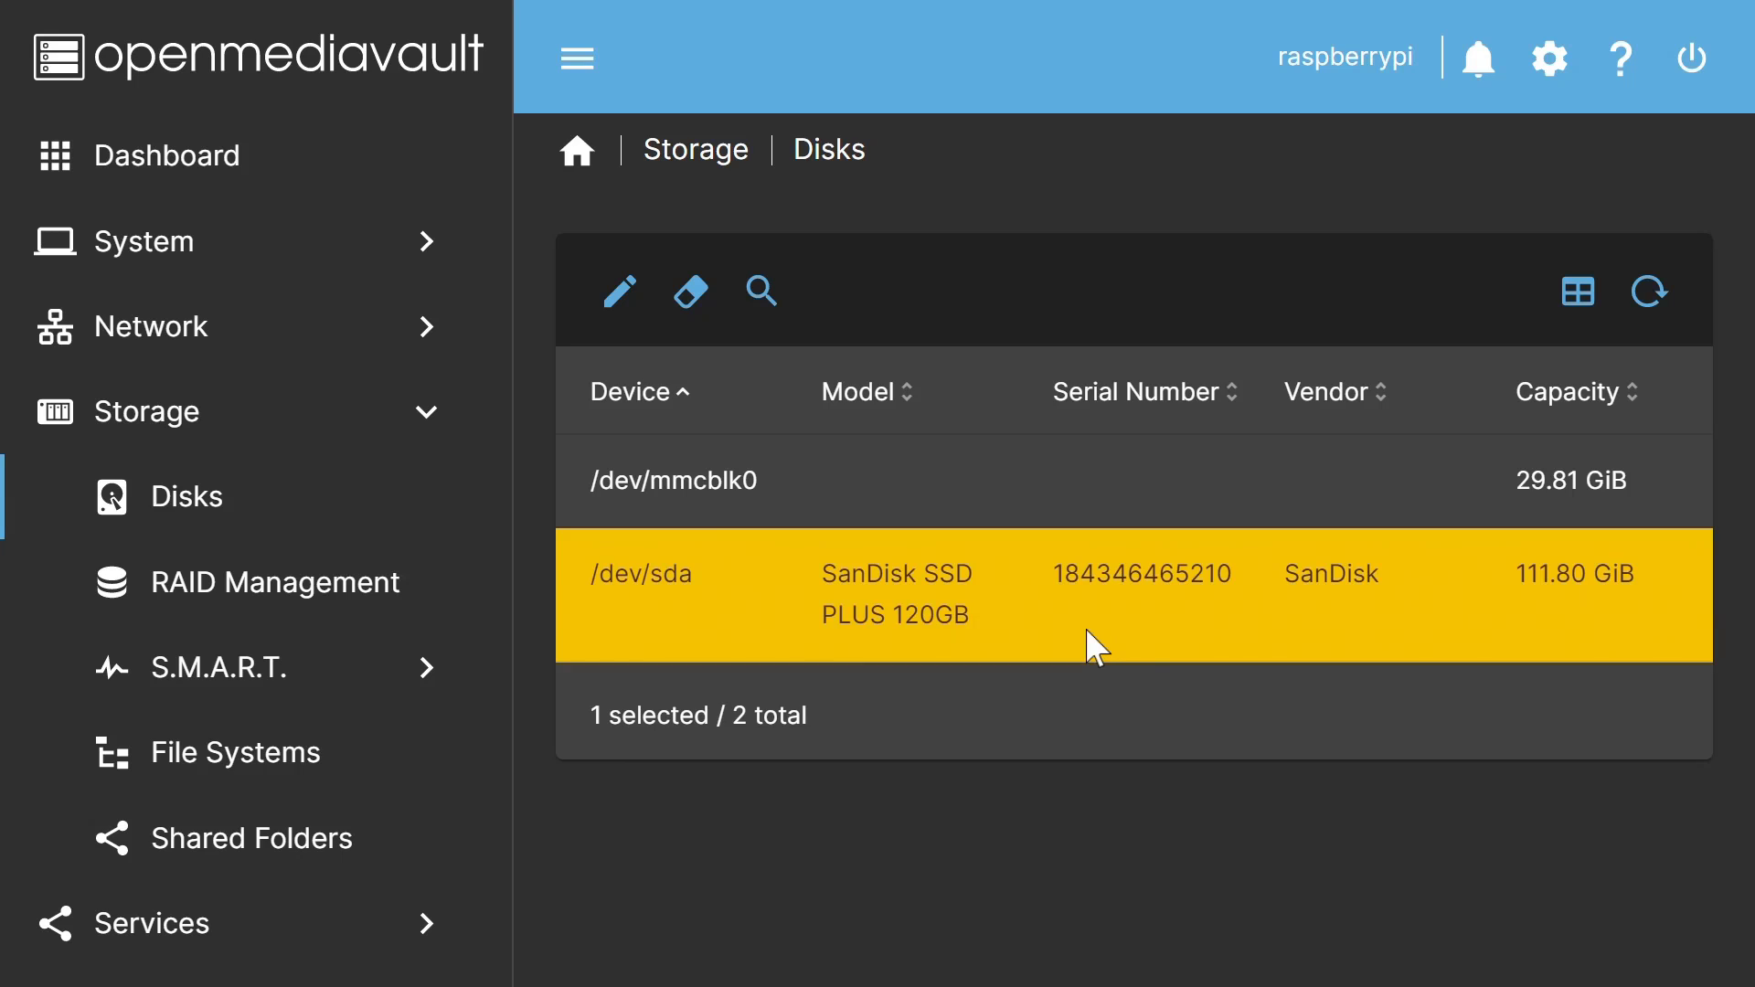
Step: Create an EXT4 file system on the 120GB SanDisk SSD (/dev/sda) under Storage > File Systems
left_click(283, 756)
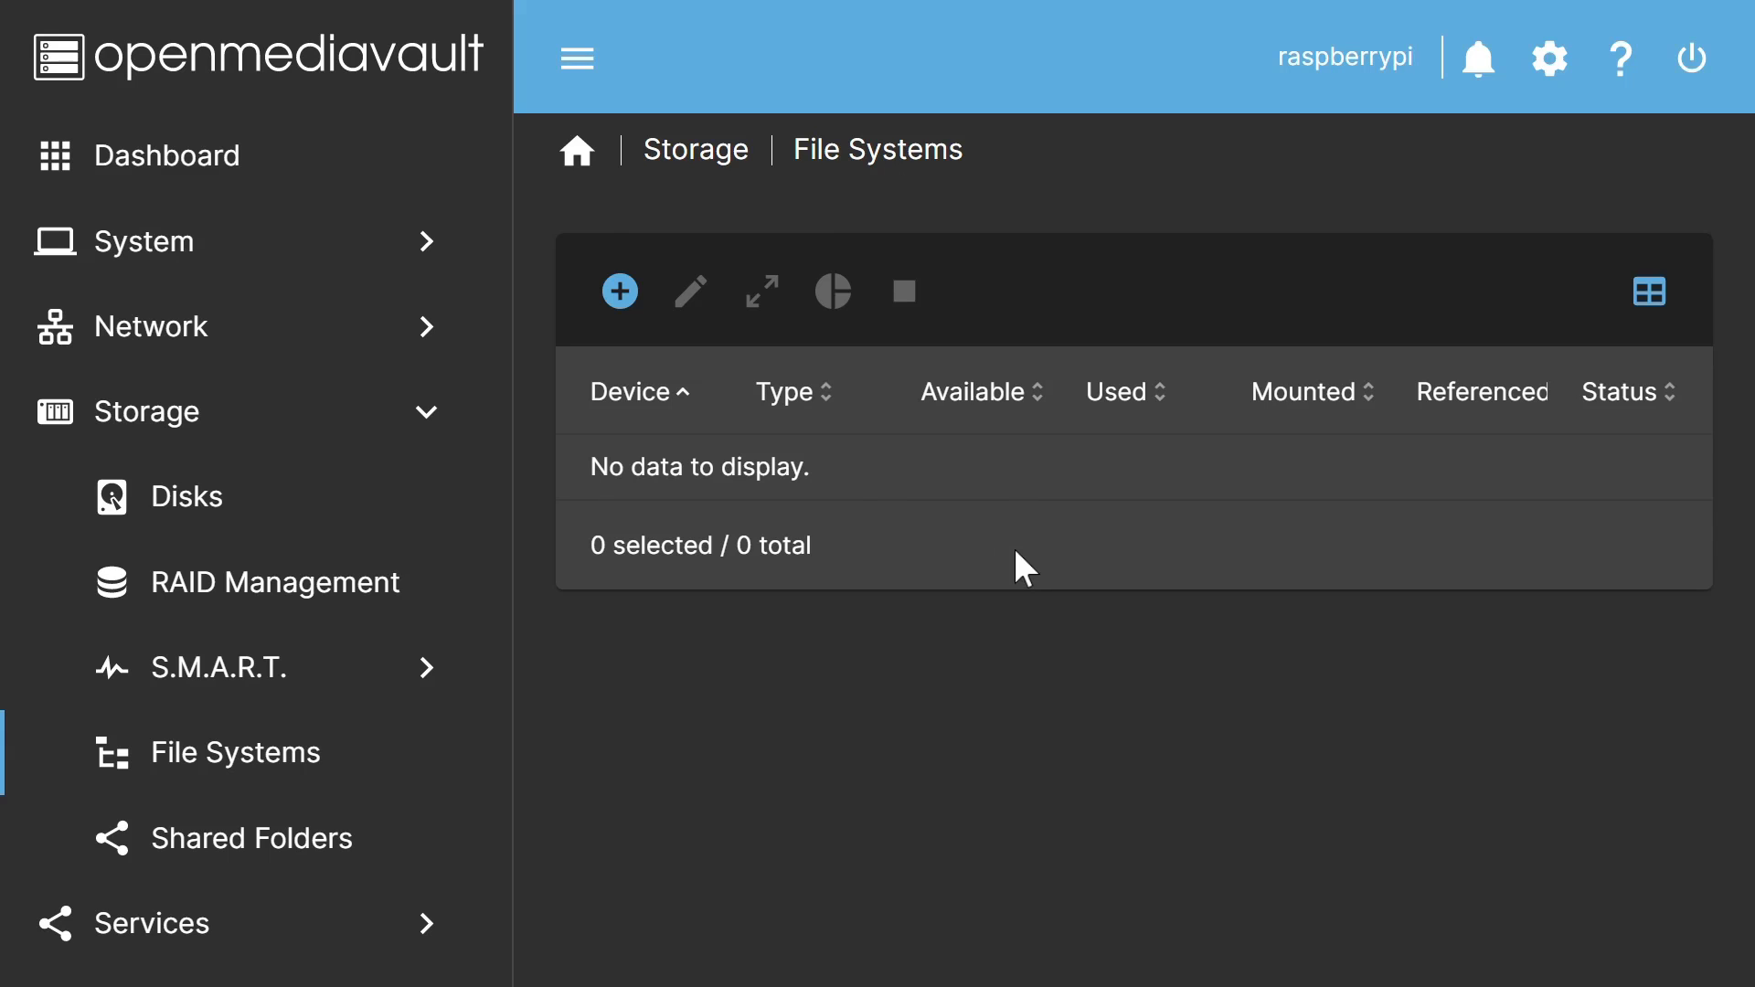
left_click(620, 293)
left_click(692, 403)
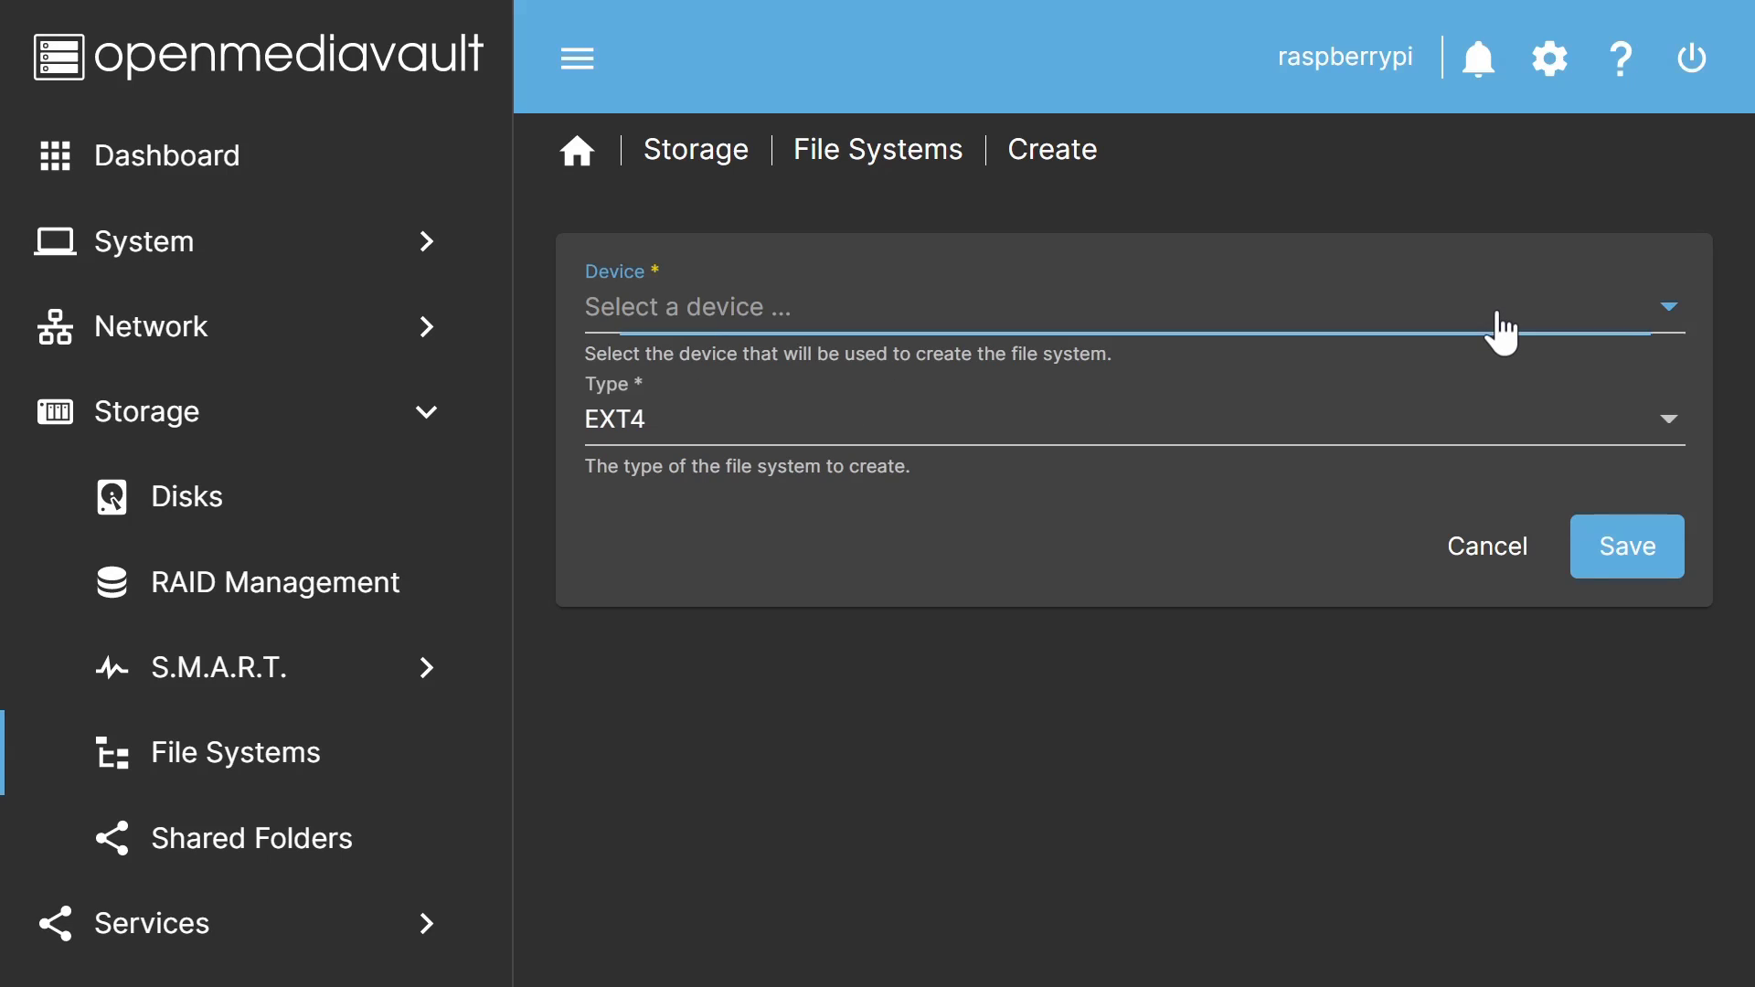
left_click(1395, 329)
left_click(1042, 320)
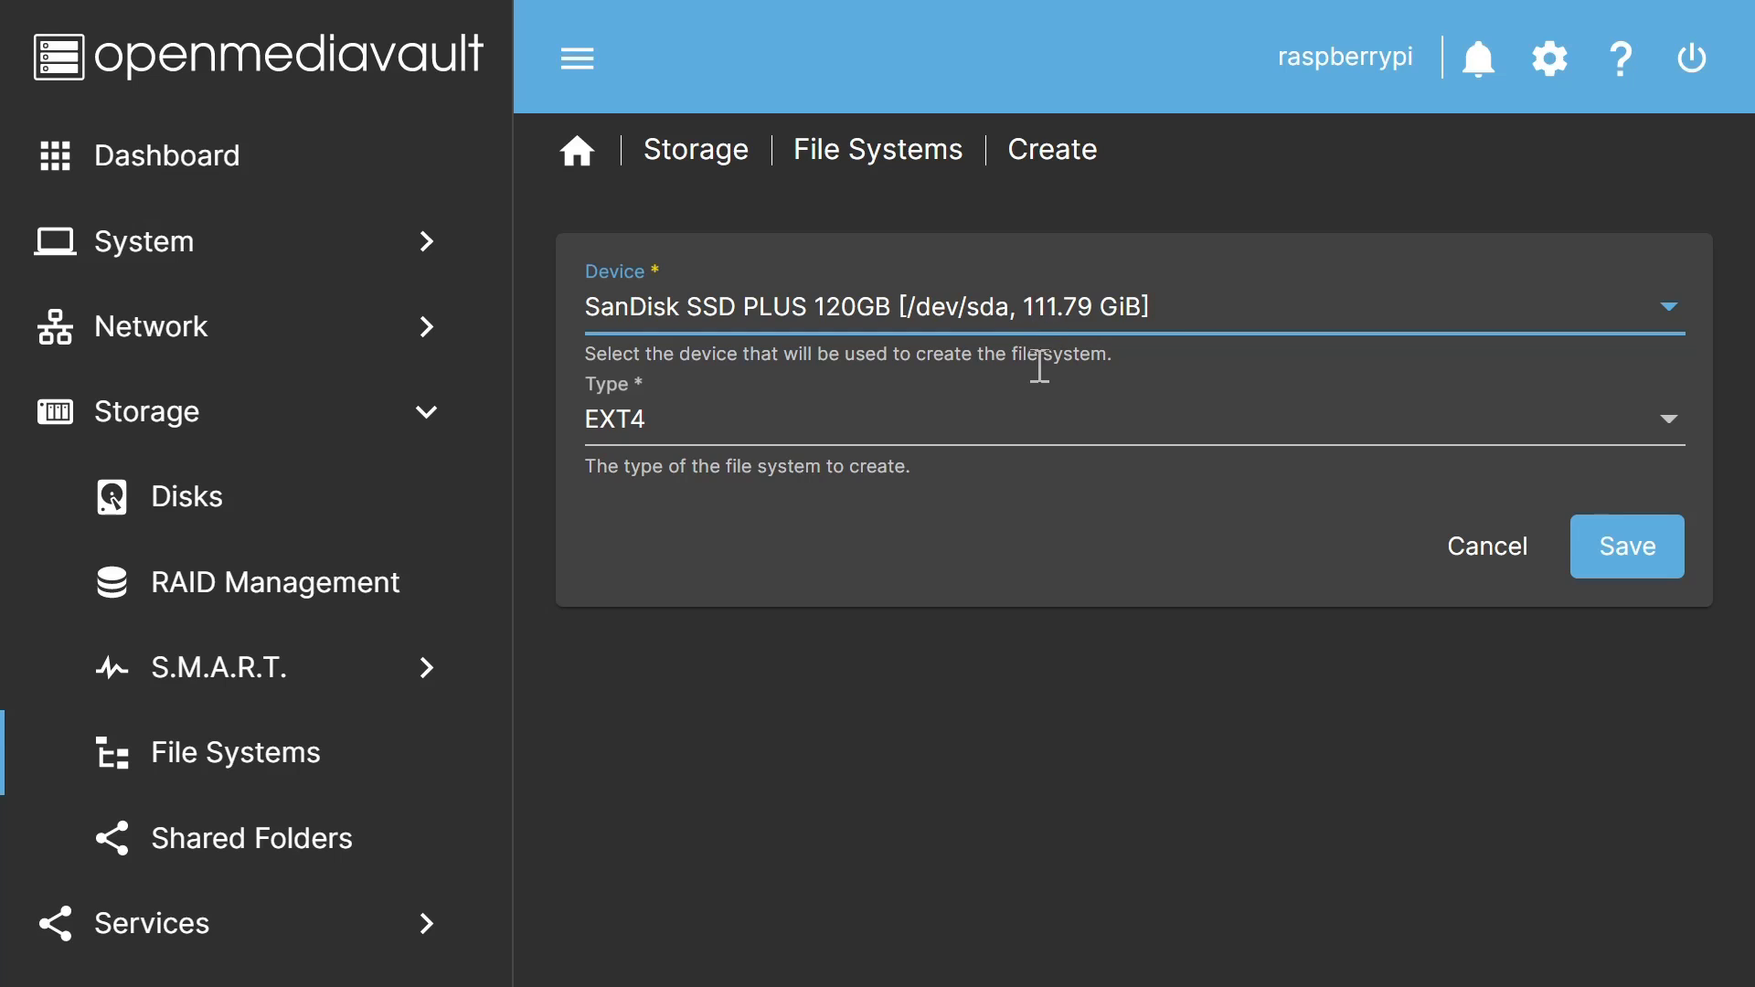
left_click(1050, 441)
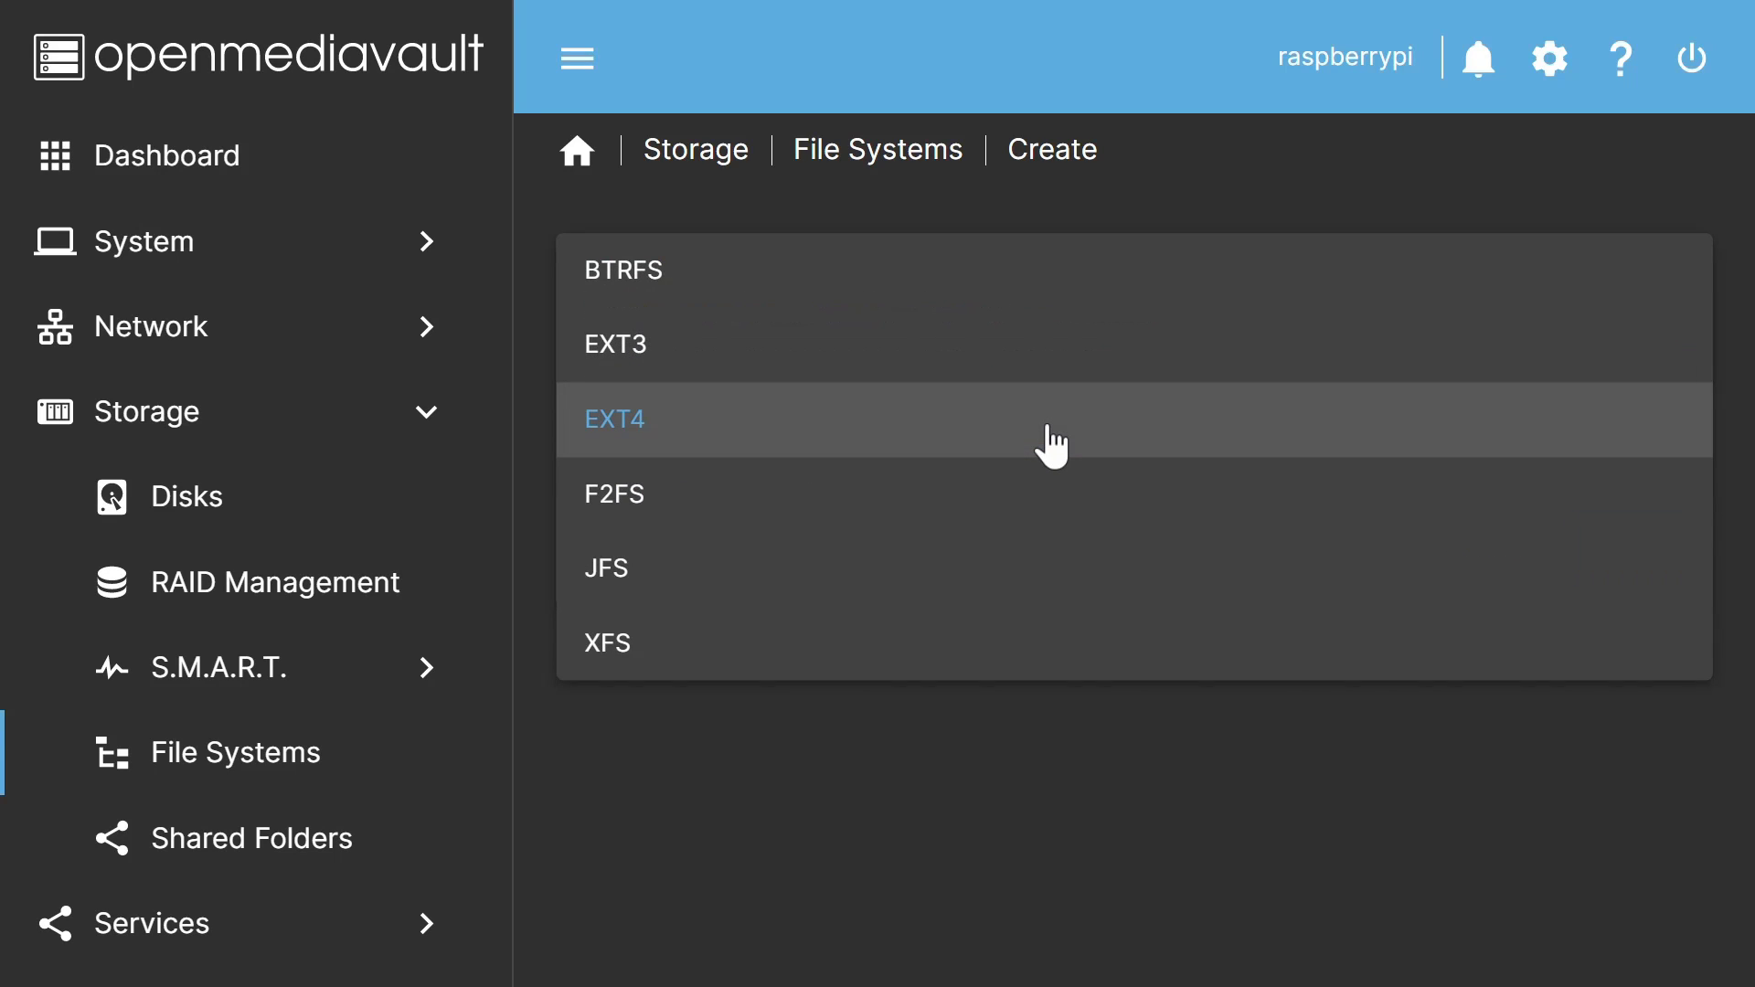
left_click(1052, 446)
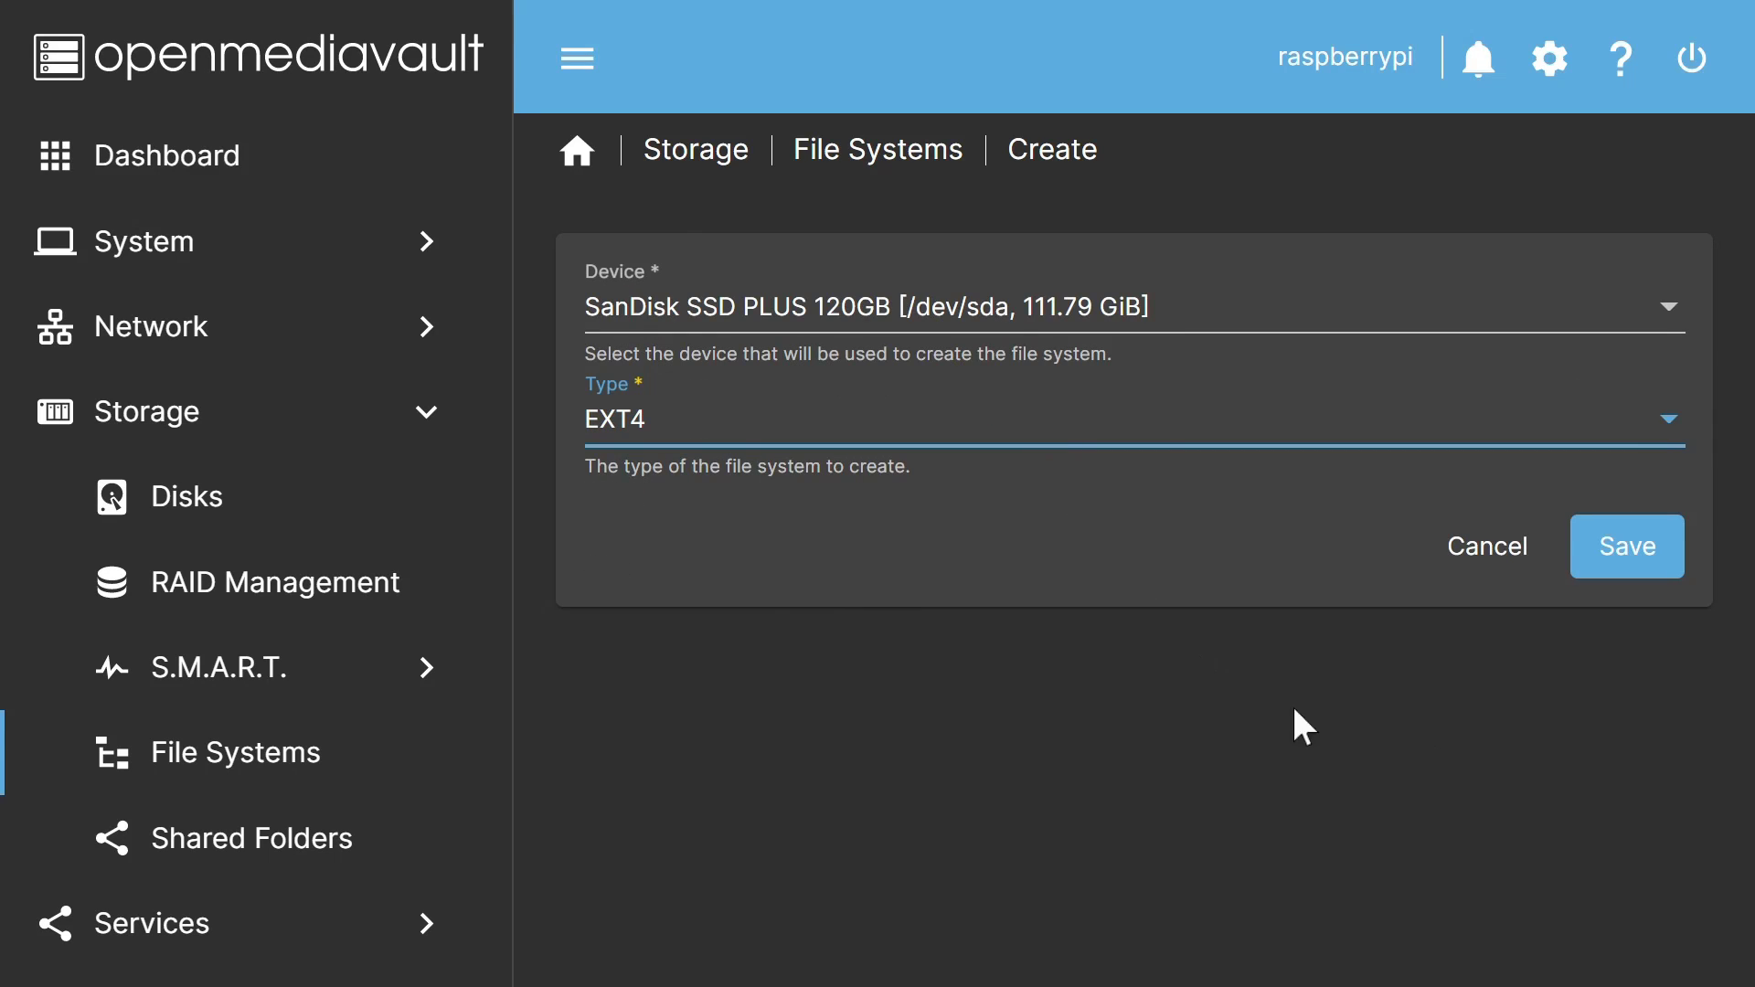
left_click(1620, 546)
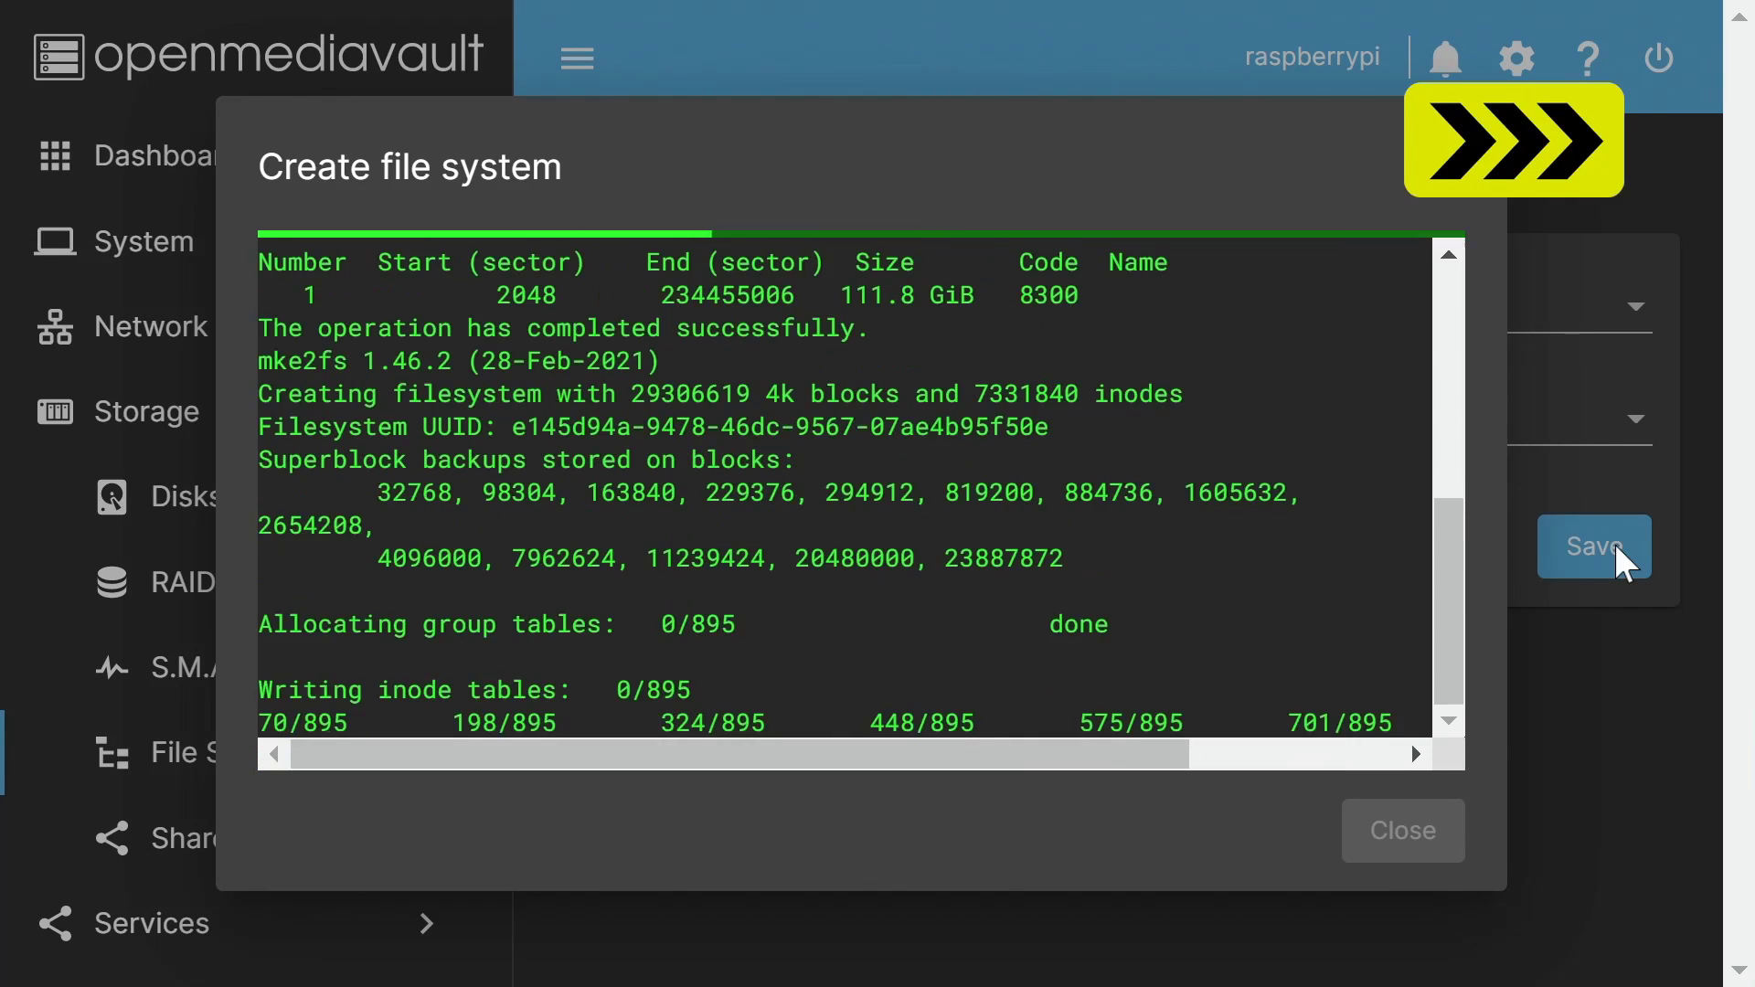
left_click(1427, 818)
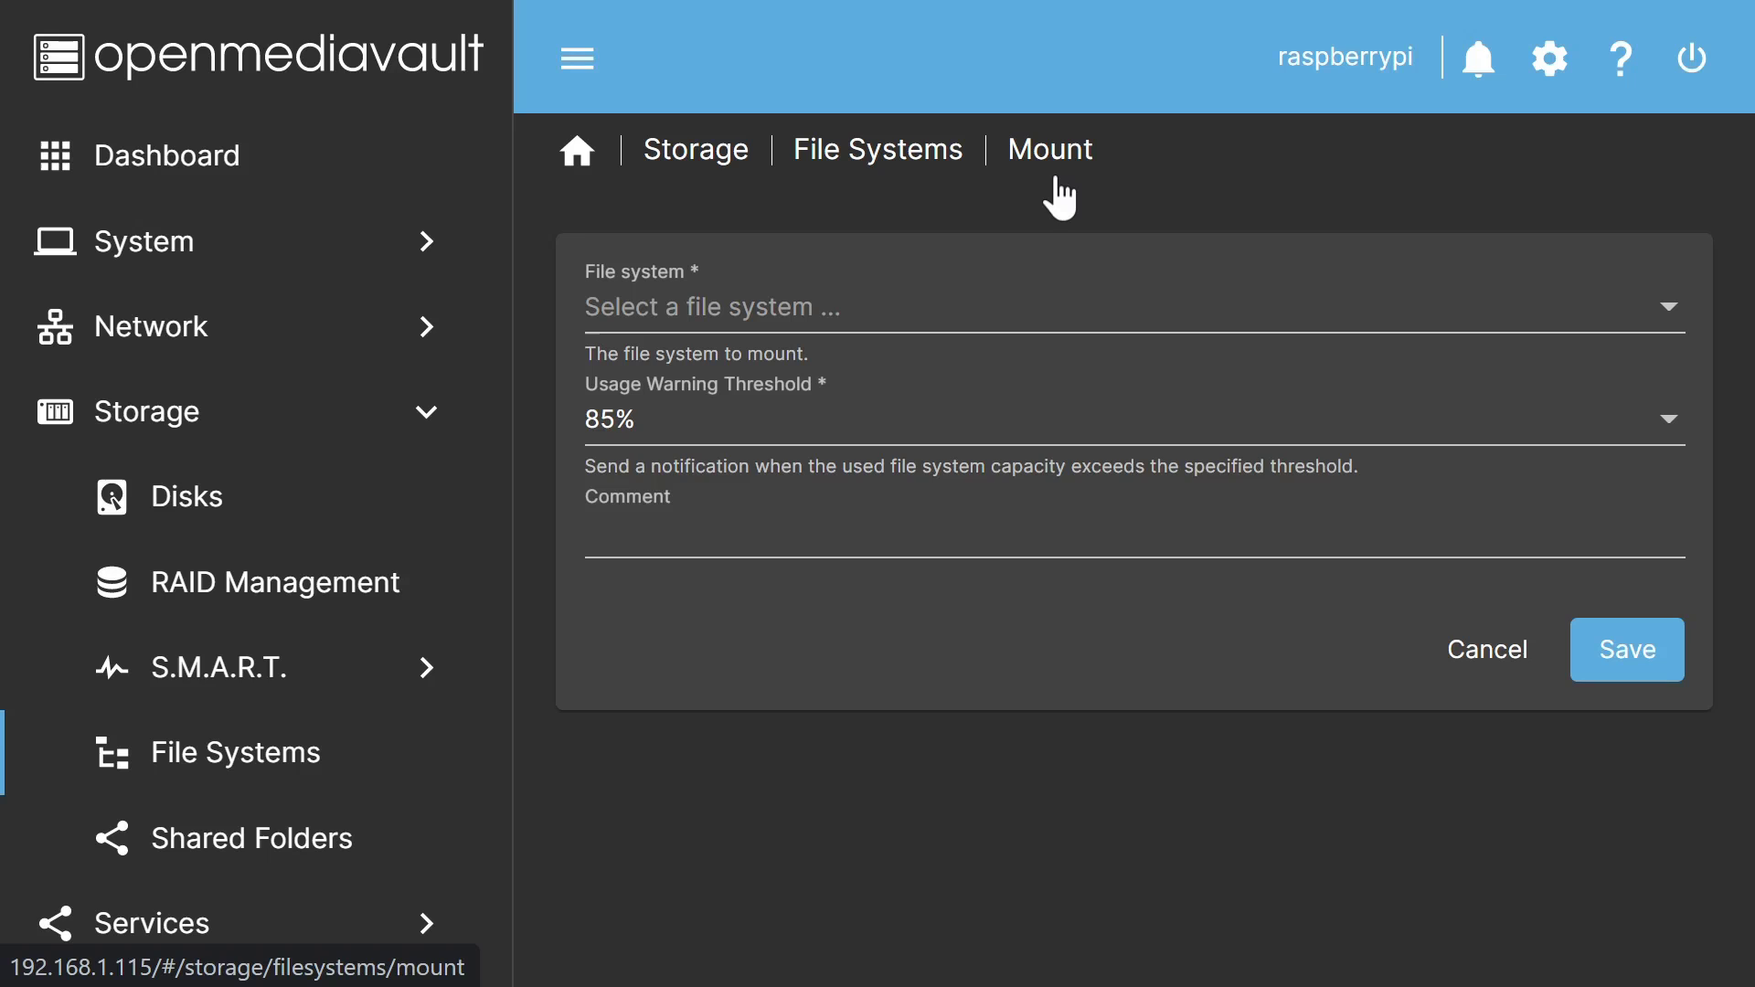
Step: Mount the new /dev/sda1 file system and confirm the mount
left_click(1061, 325)
left_click(880, 322)
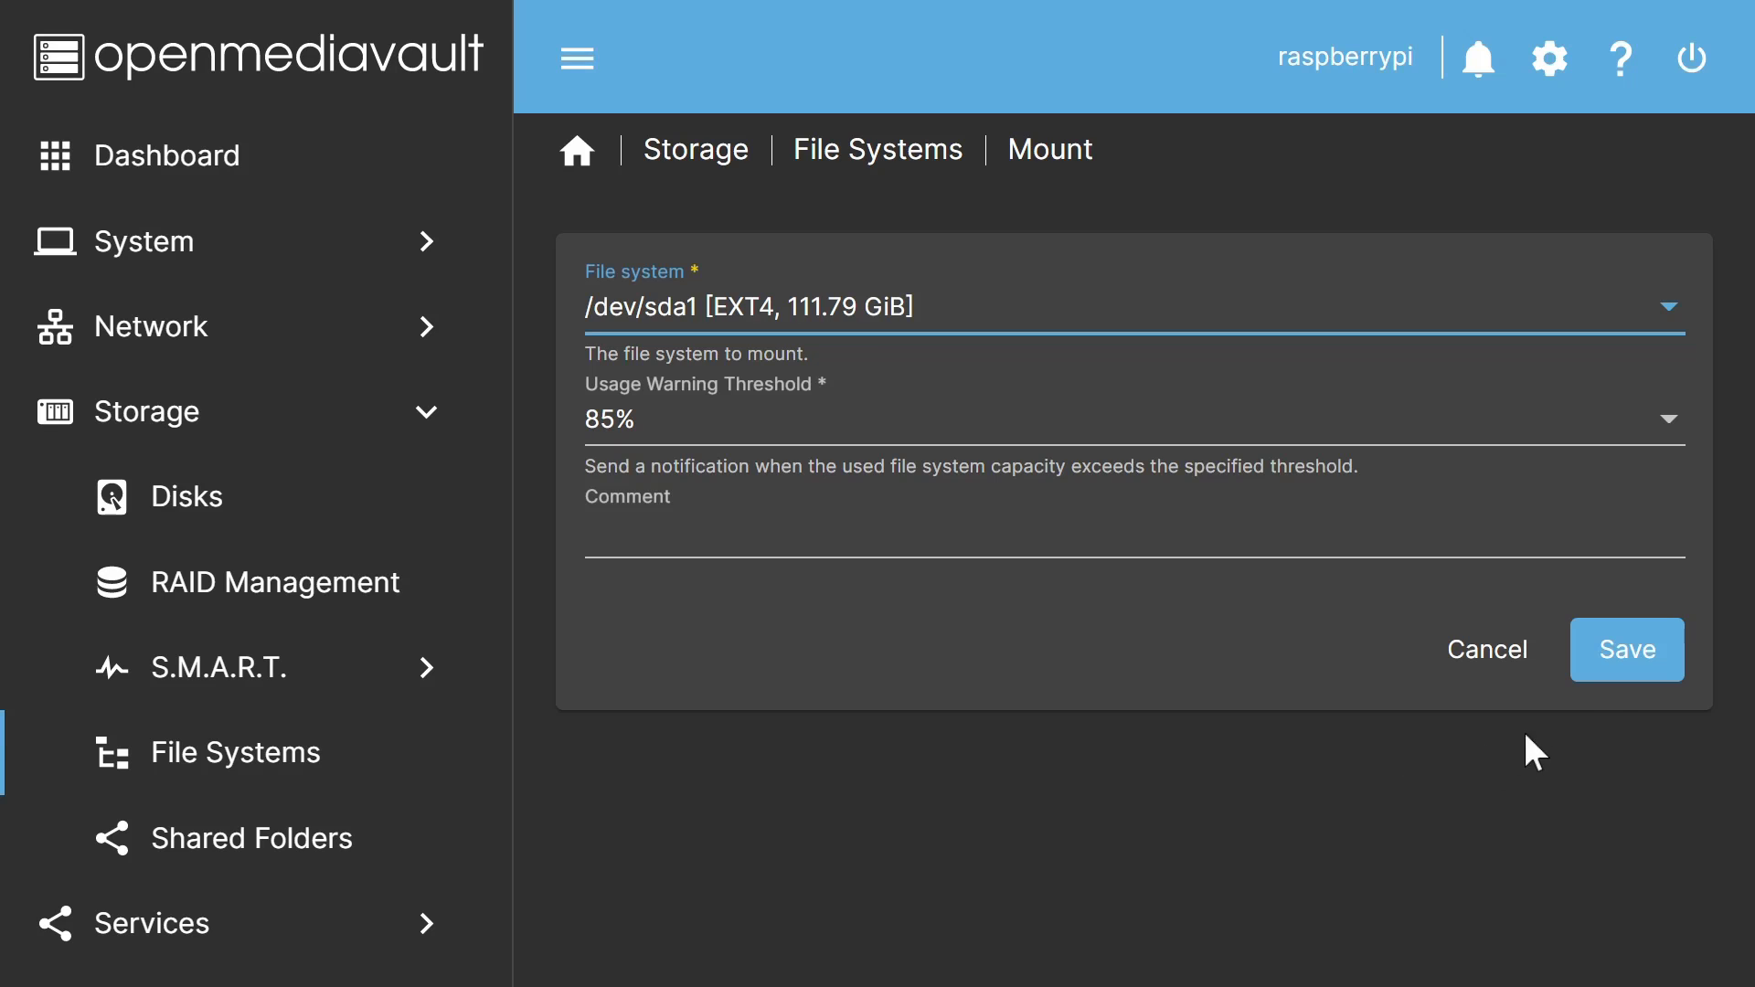
left_click(1602, 666)
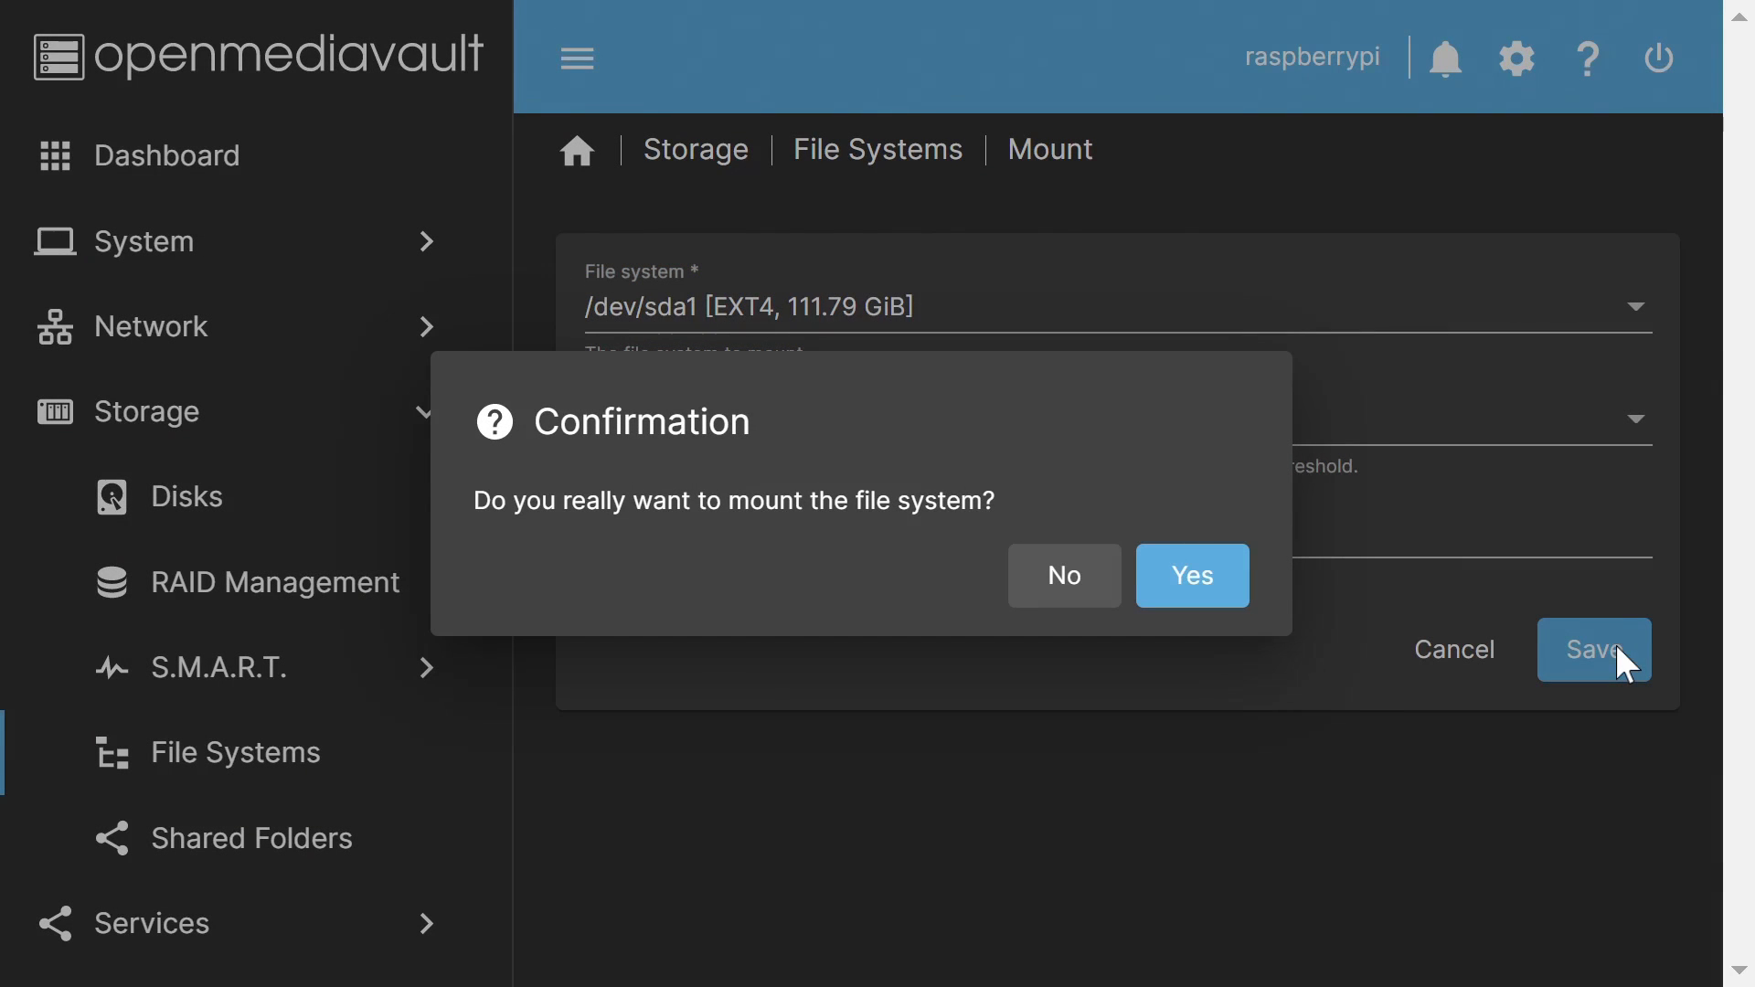
left_click(1186, 578)
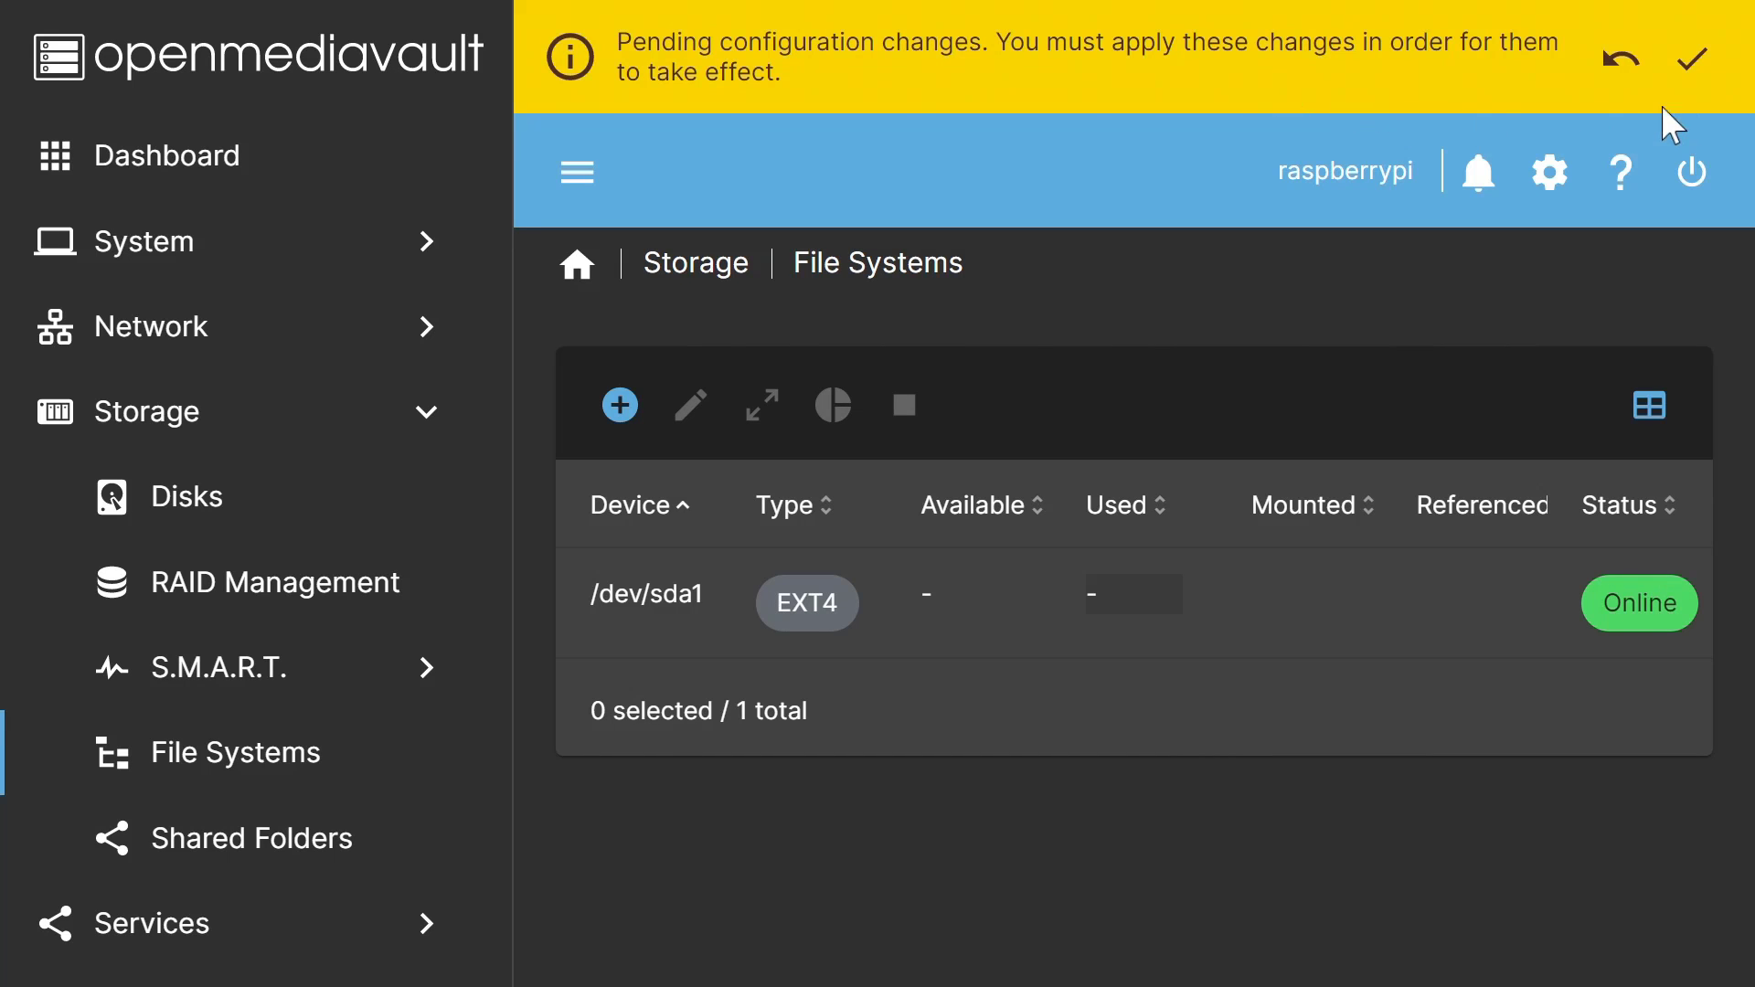
Step: Confirm and apply the pending configuration changes so /dev/sda1 shows Online
left_click(1691, 58)
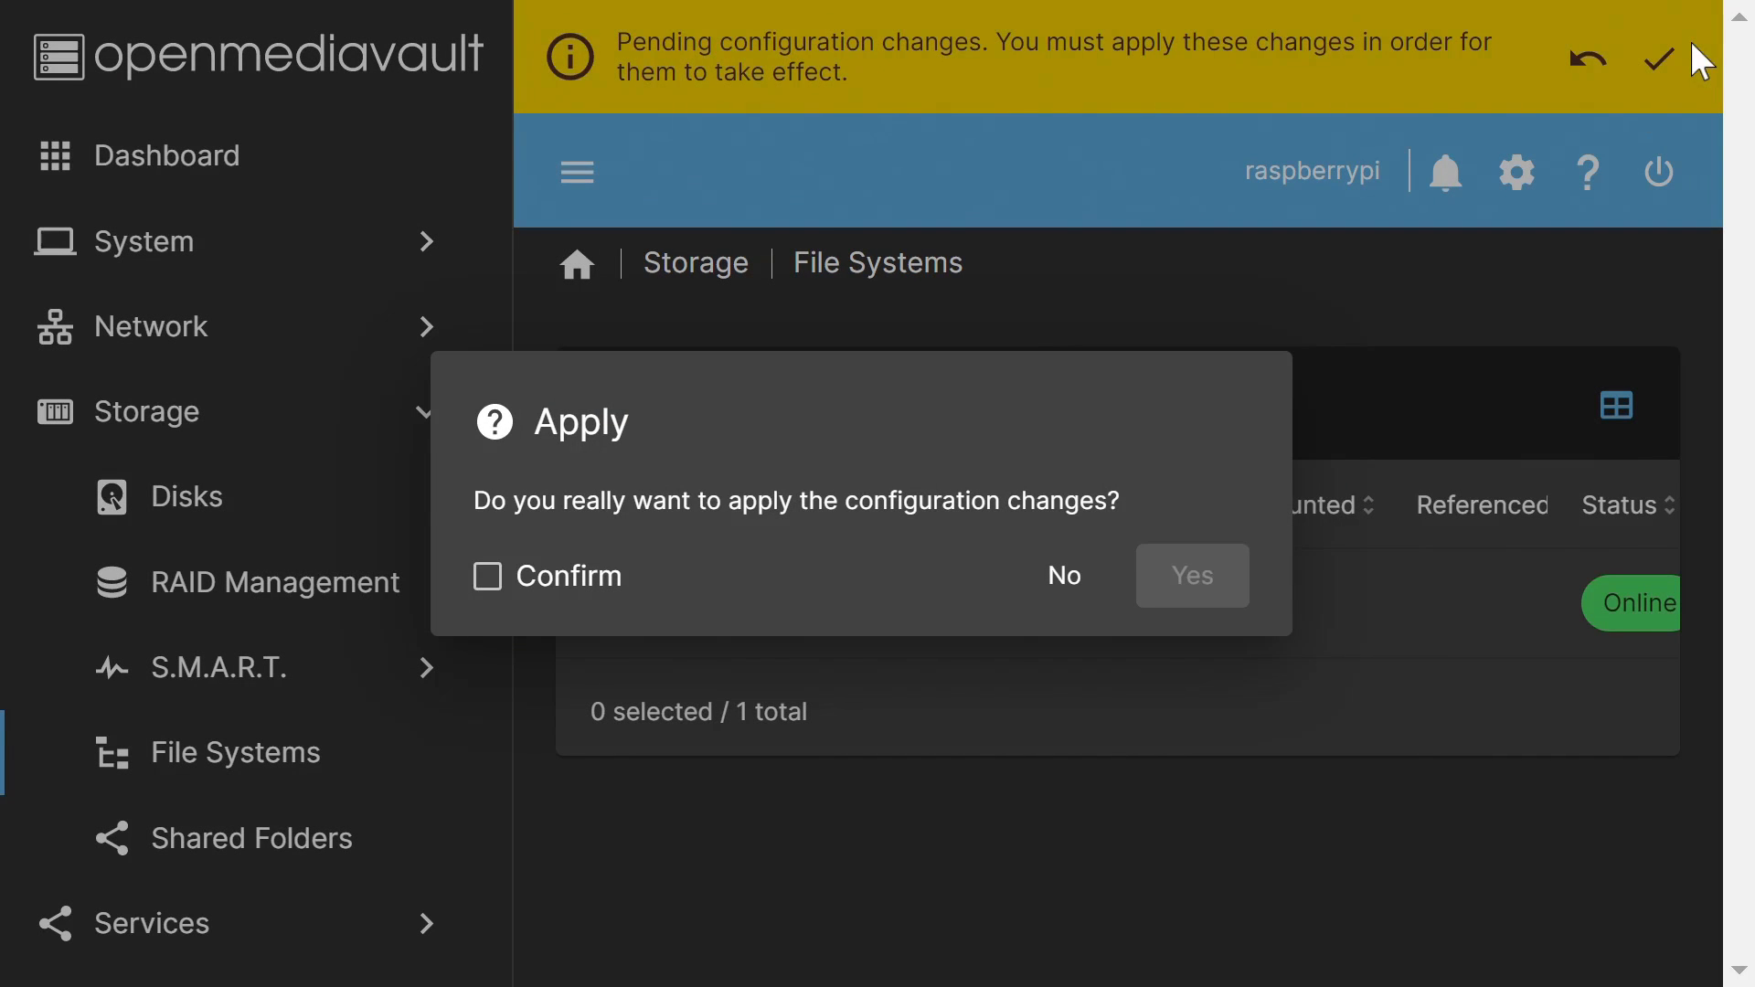
left_click(518, 583)
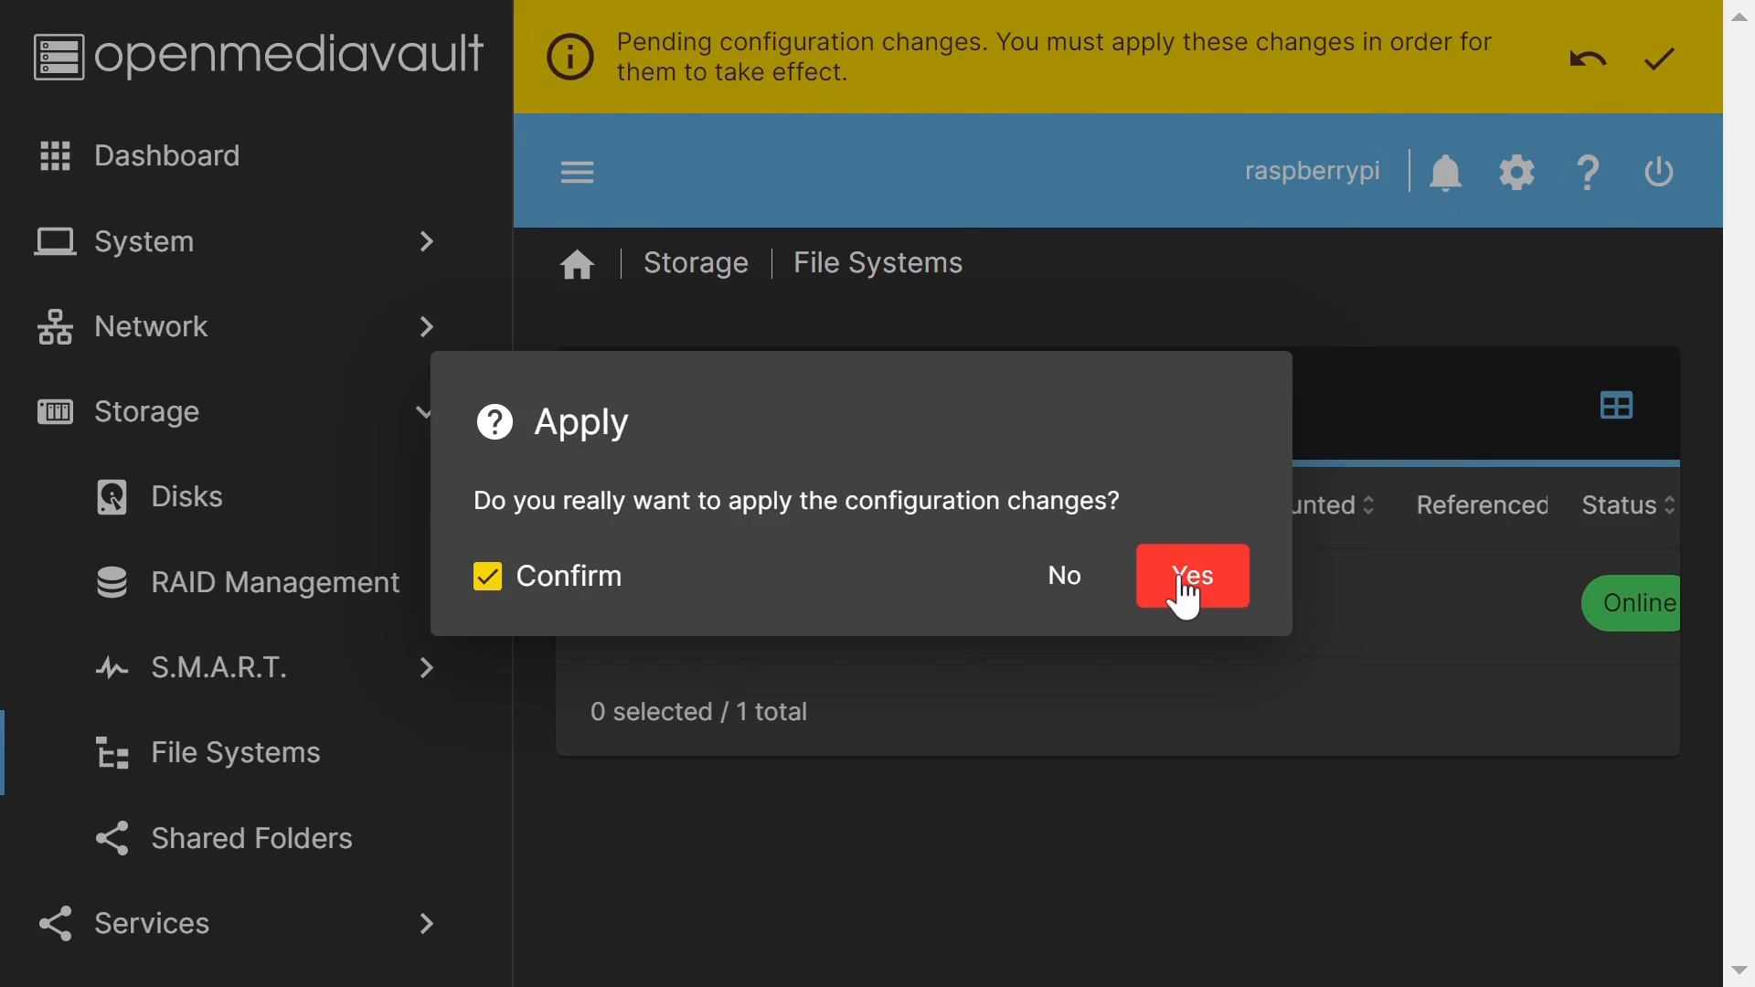
left_click(1188, 577)
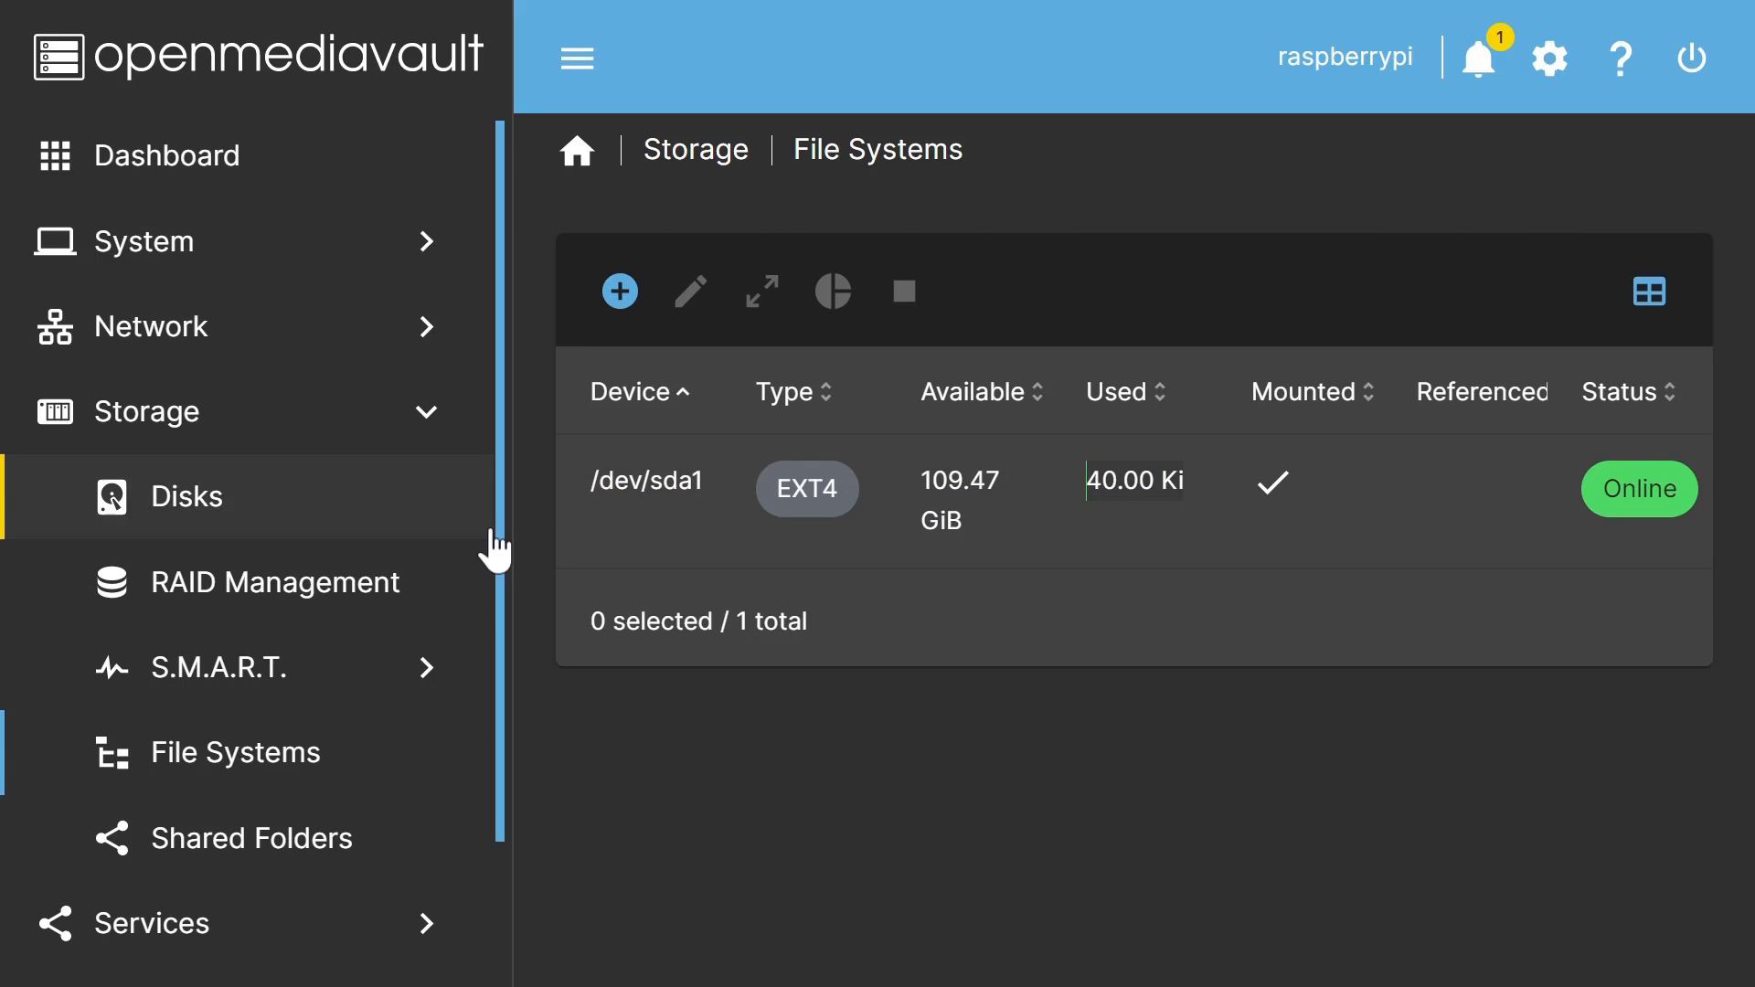
scroll(497, 567, "down", 2)
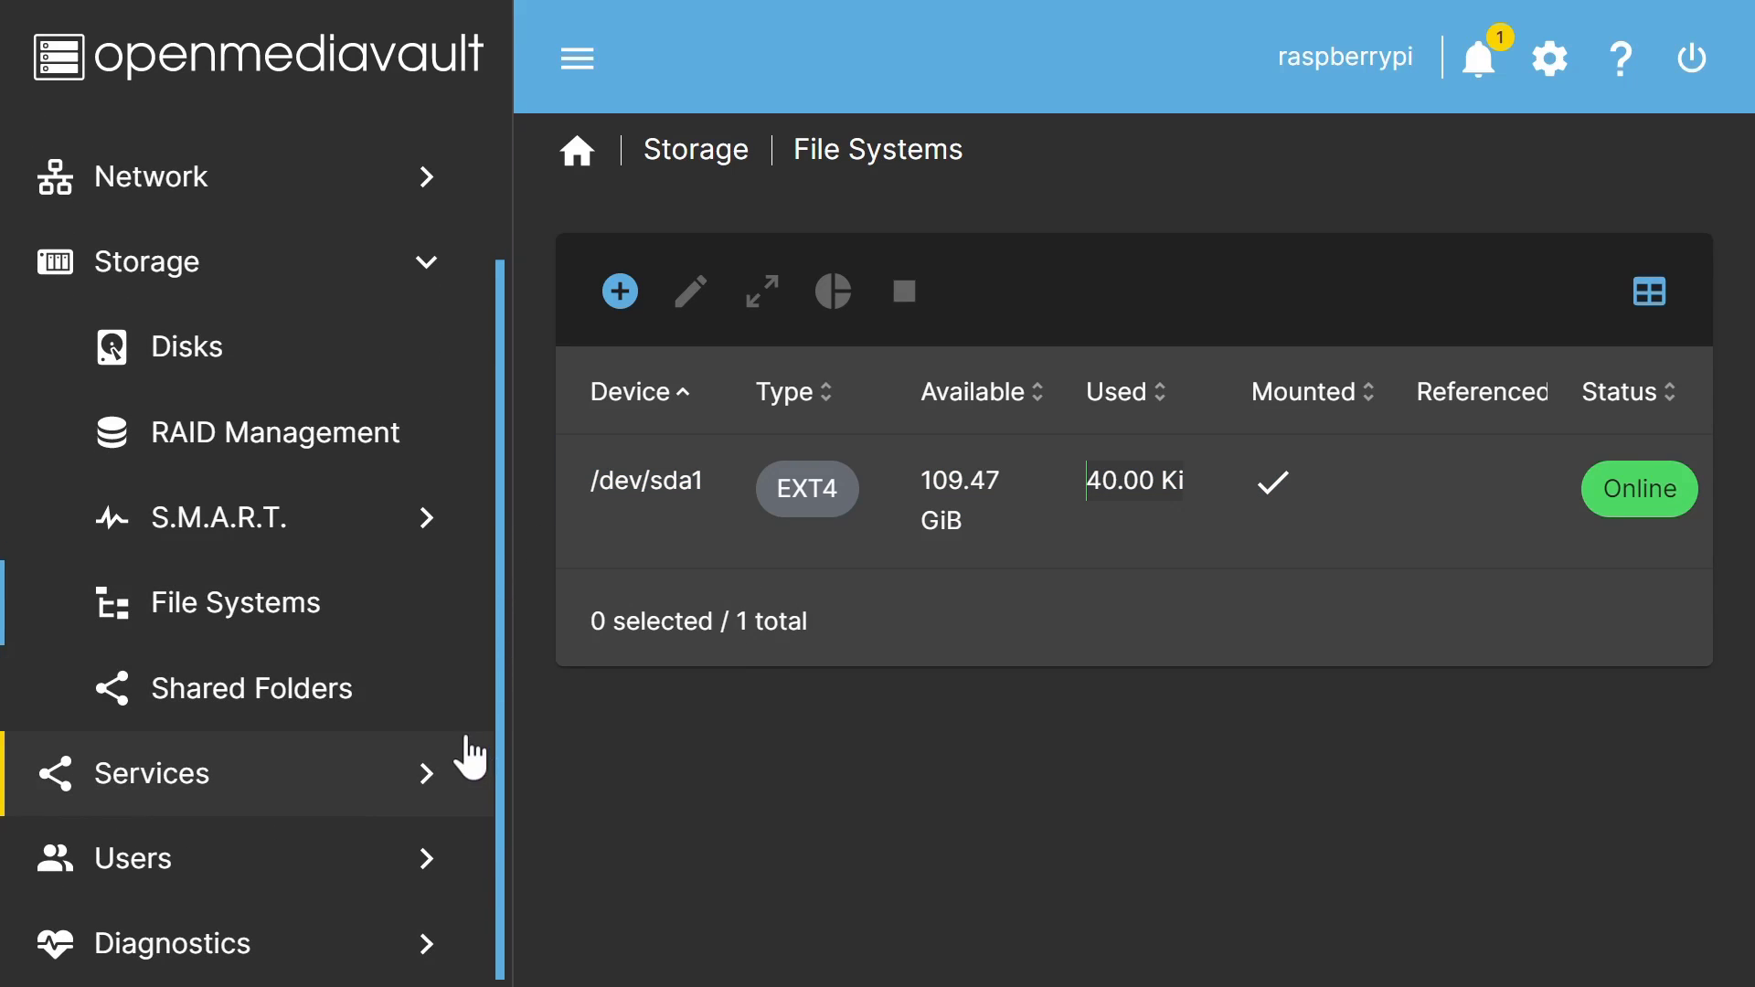
Step: Create shared folder Pi4_Share on /dev/sda1 with Everyone: read/write permissions
left_click(212, 877)
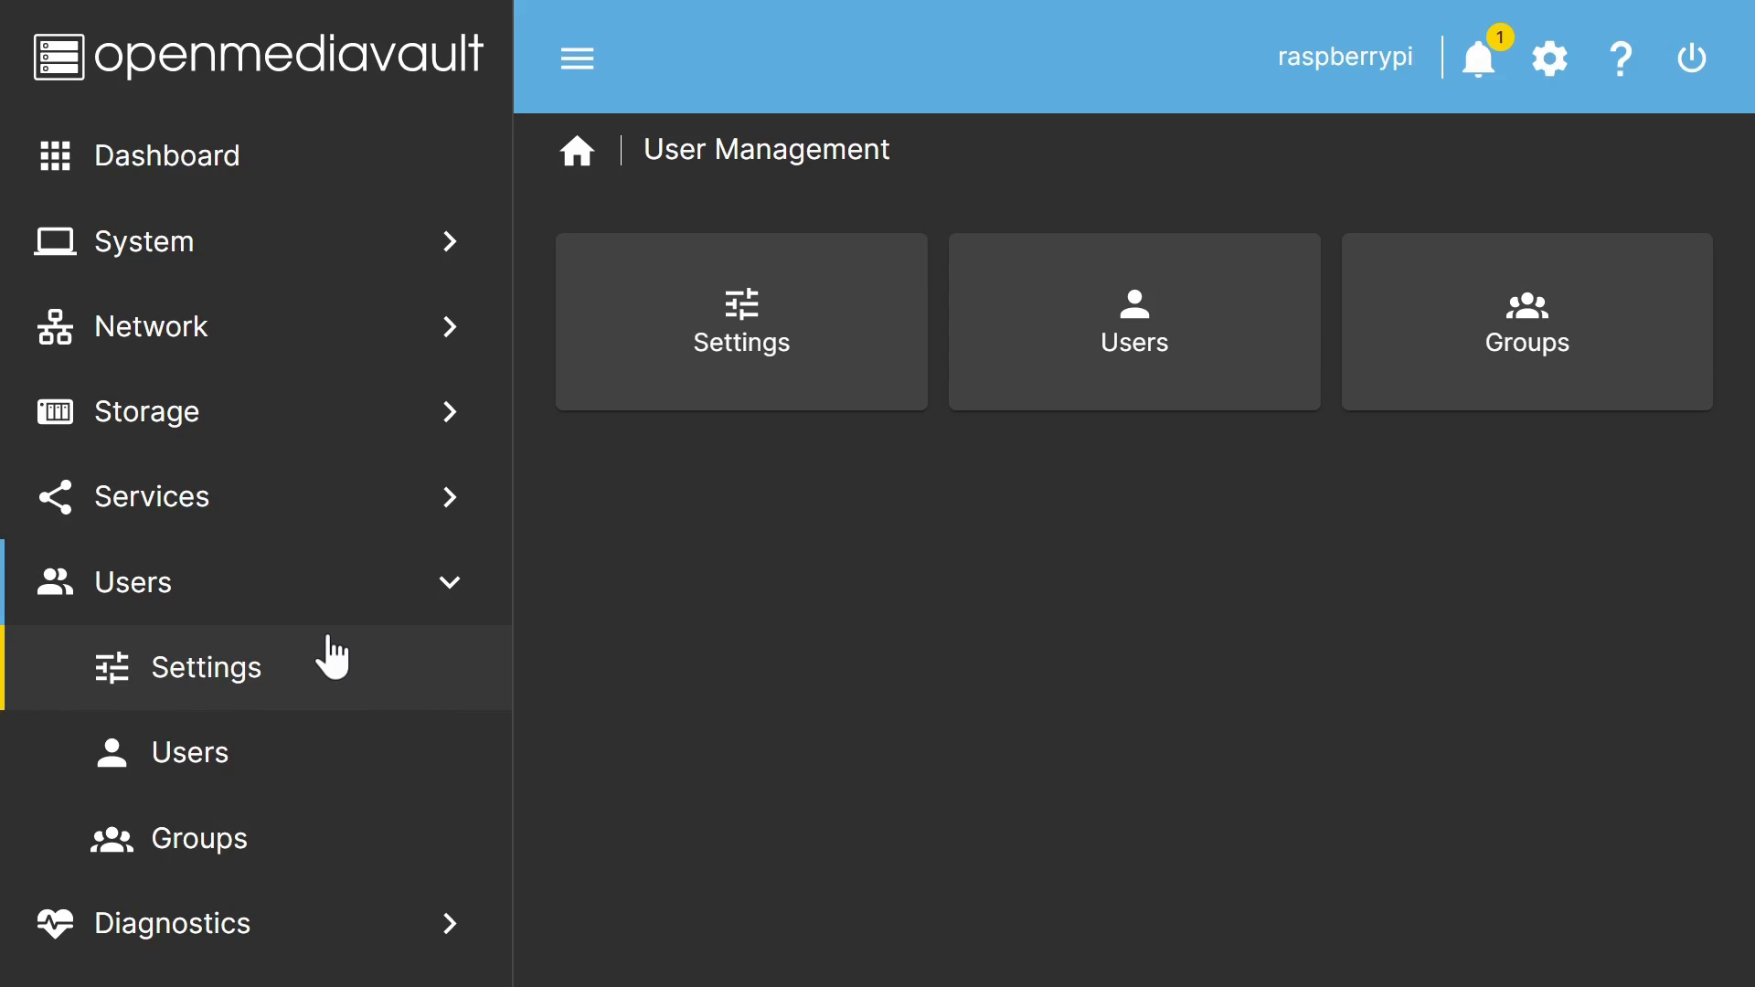
left_click(269, 408)
left_click(331, 840)
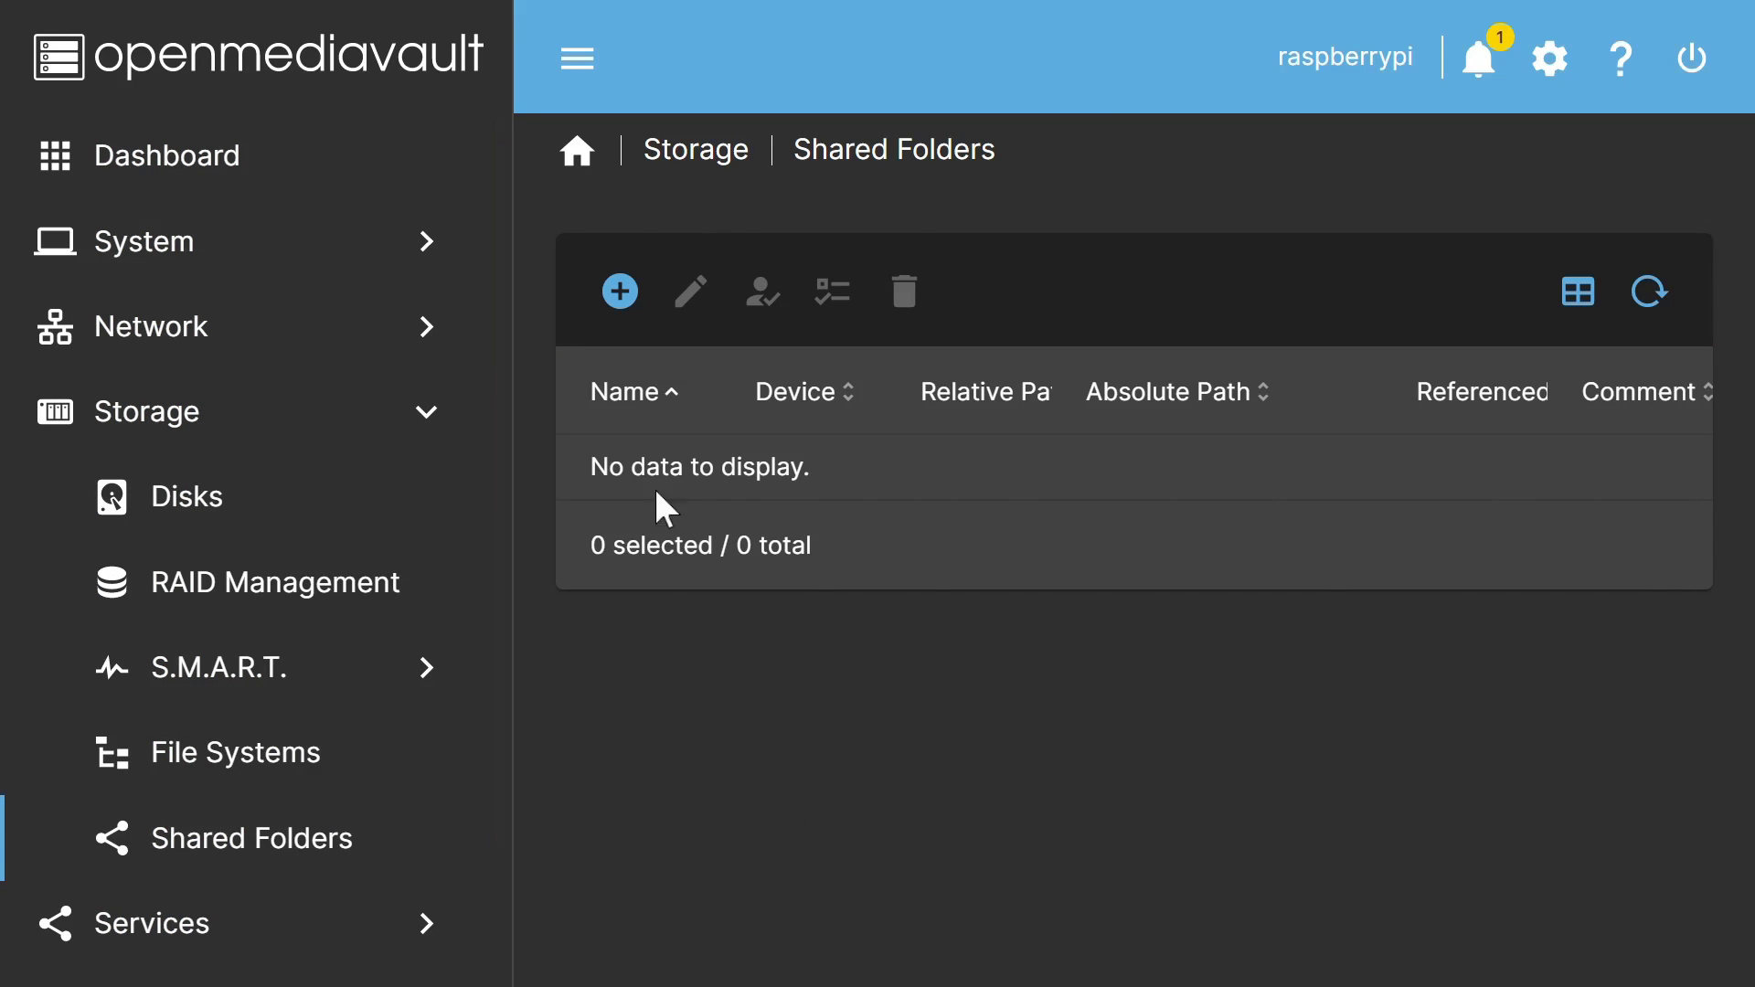
left_click(621, 294)
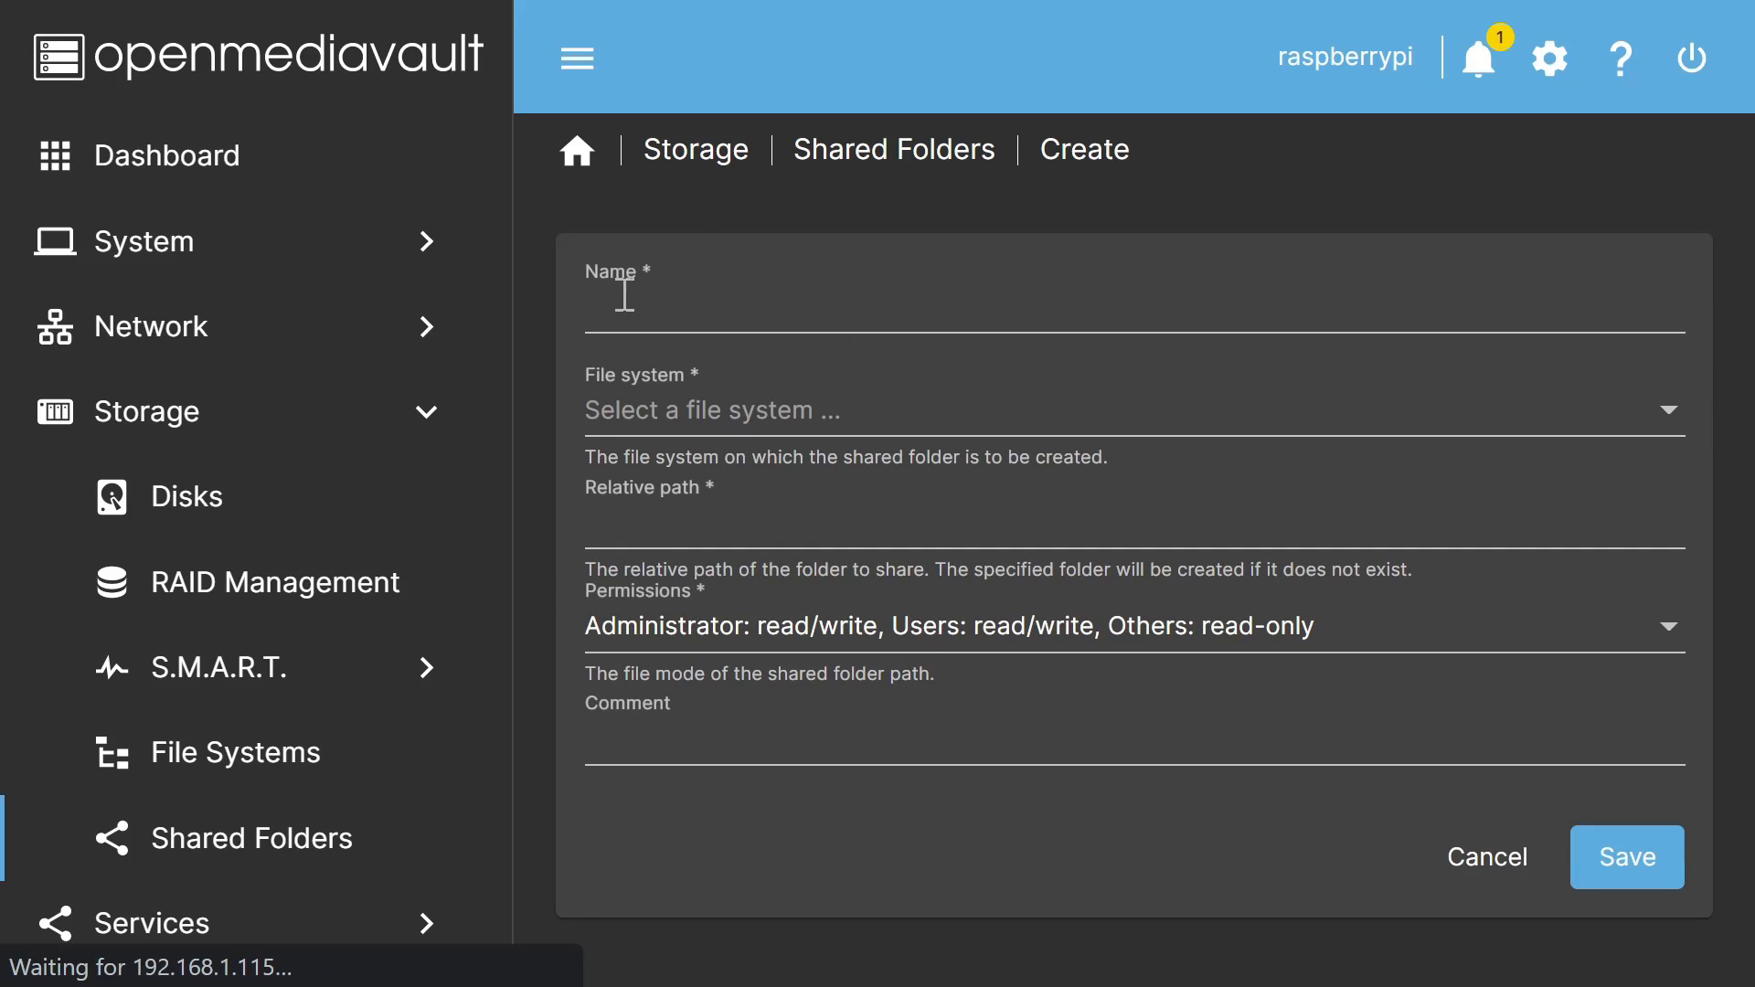
left_click(709, 309)
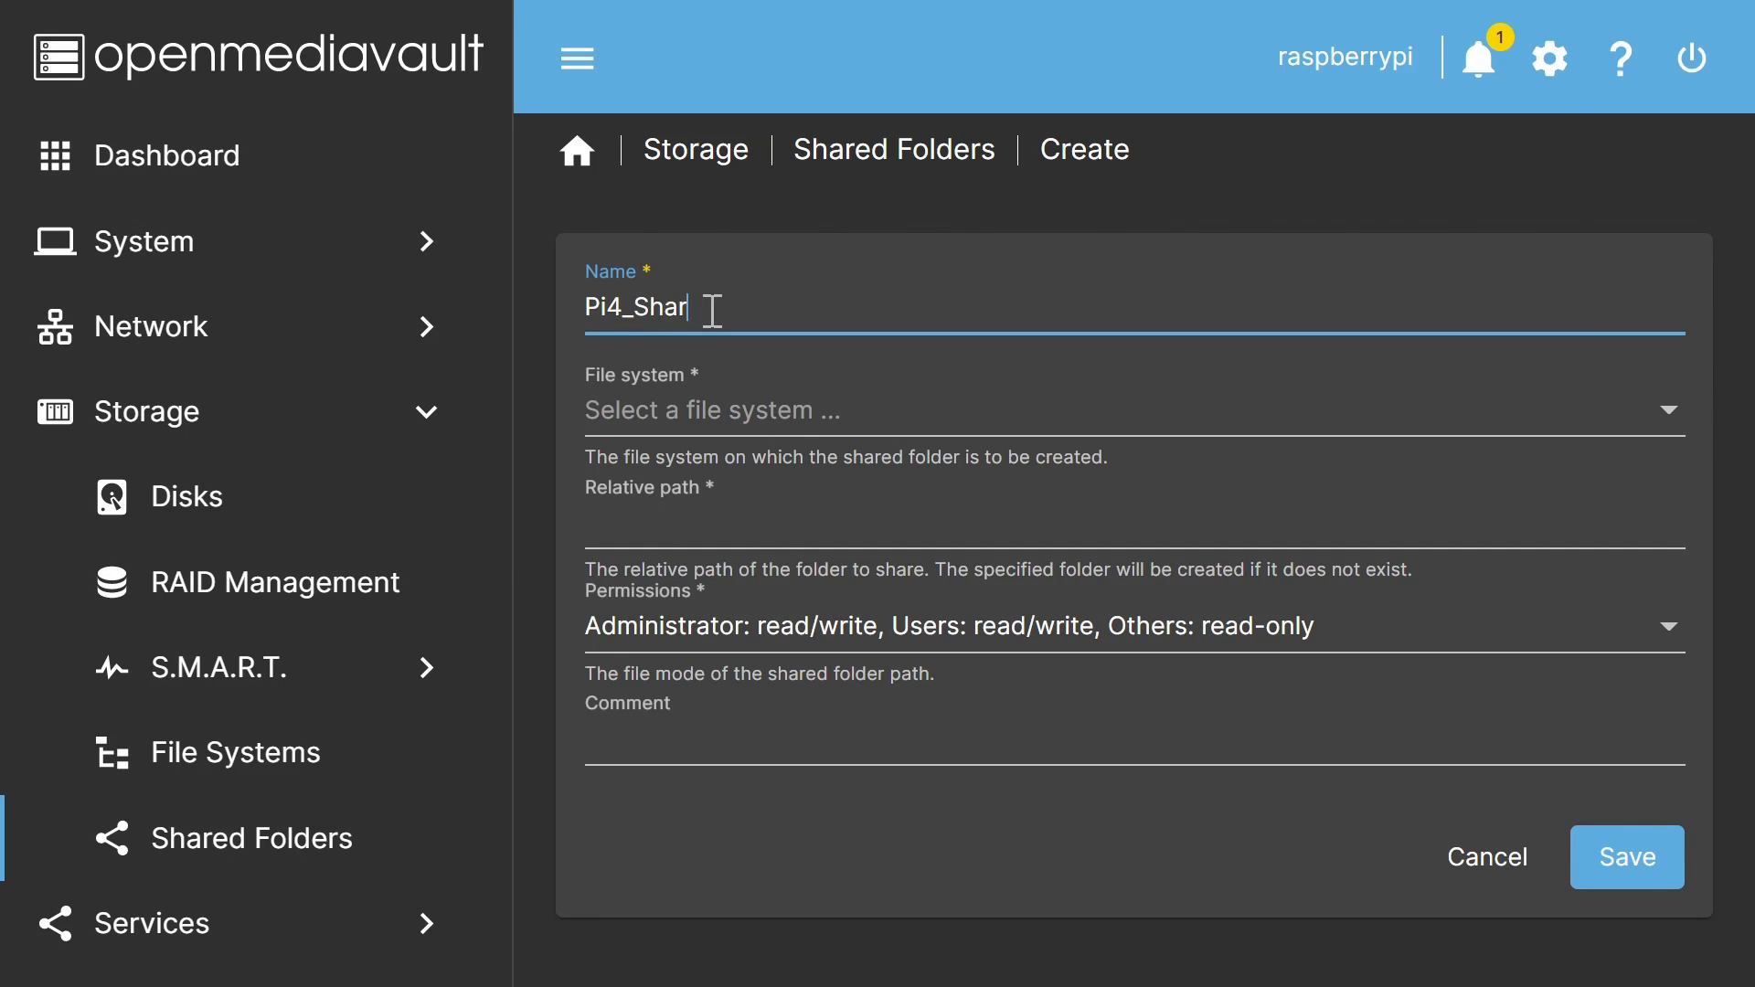
left_click(860, 422)
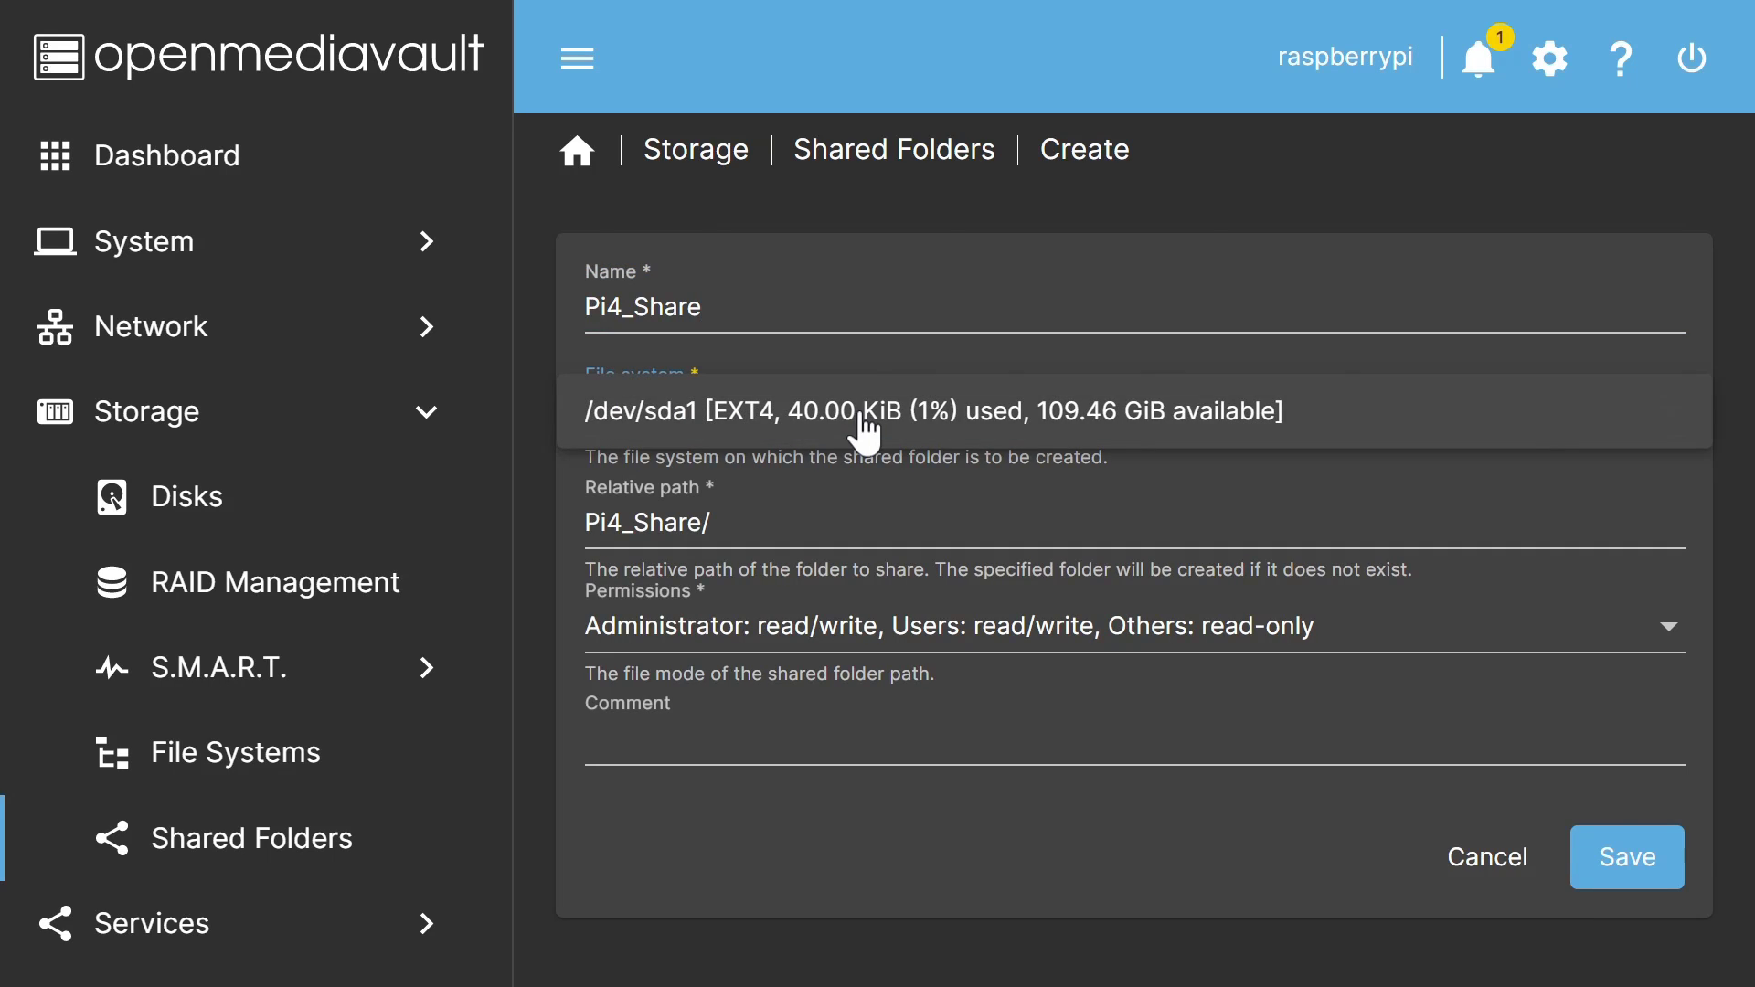
left_click(930, 430)
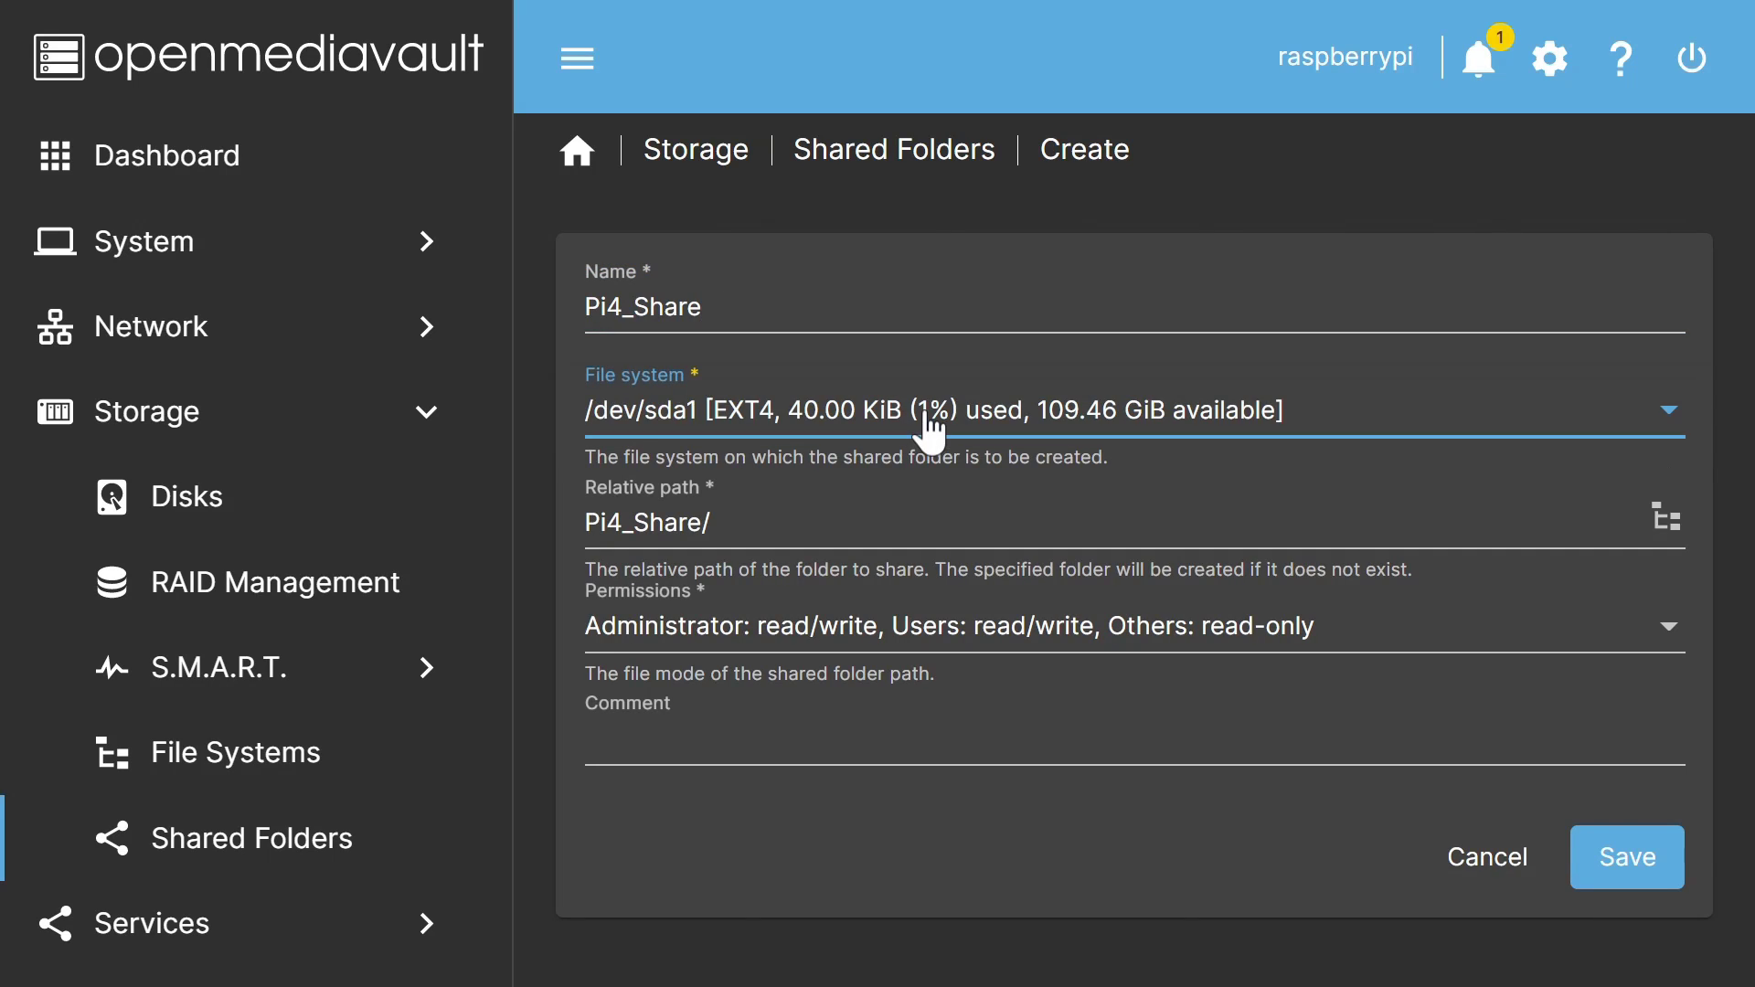
left_click(976, 631)
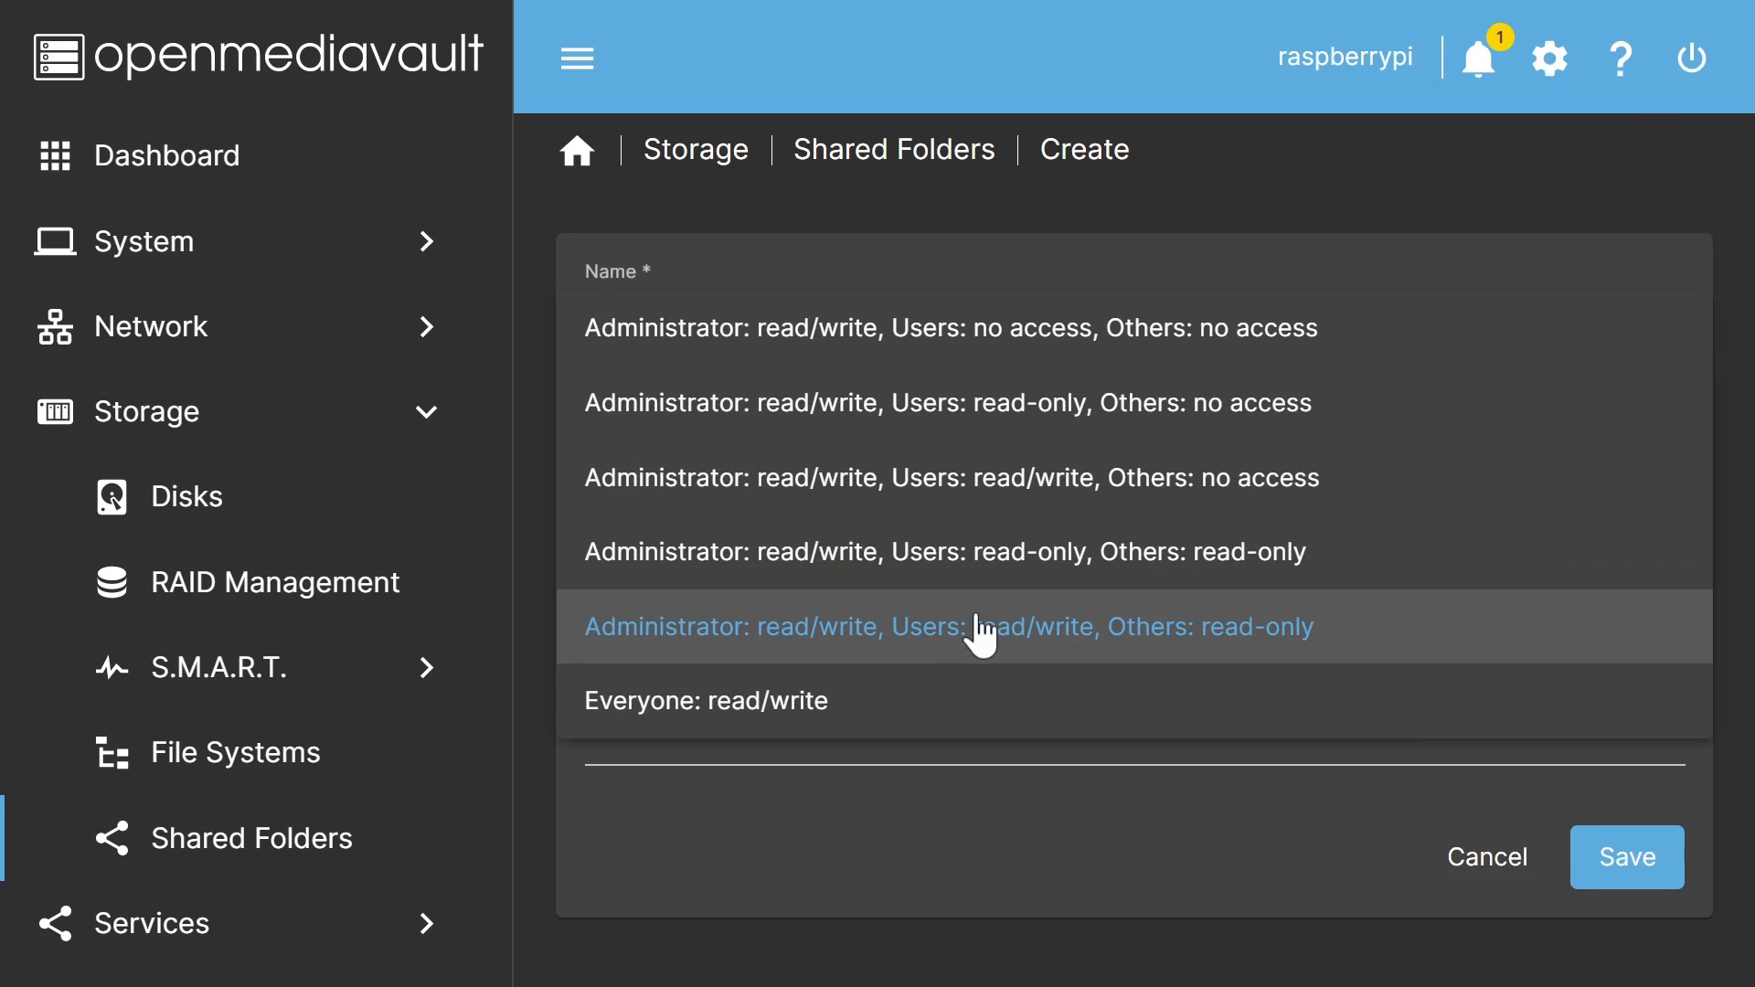
left_click(934, 702)
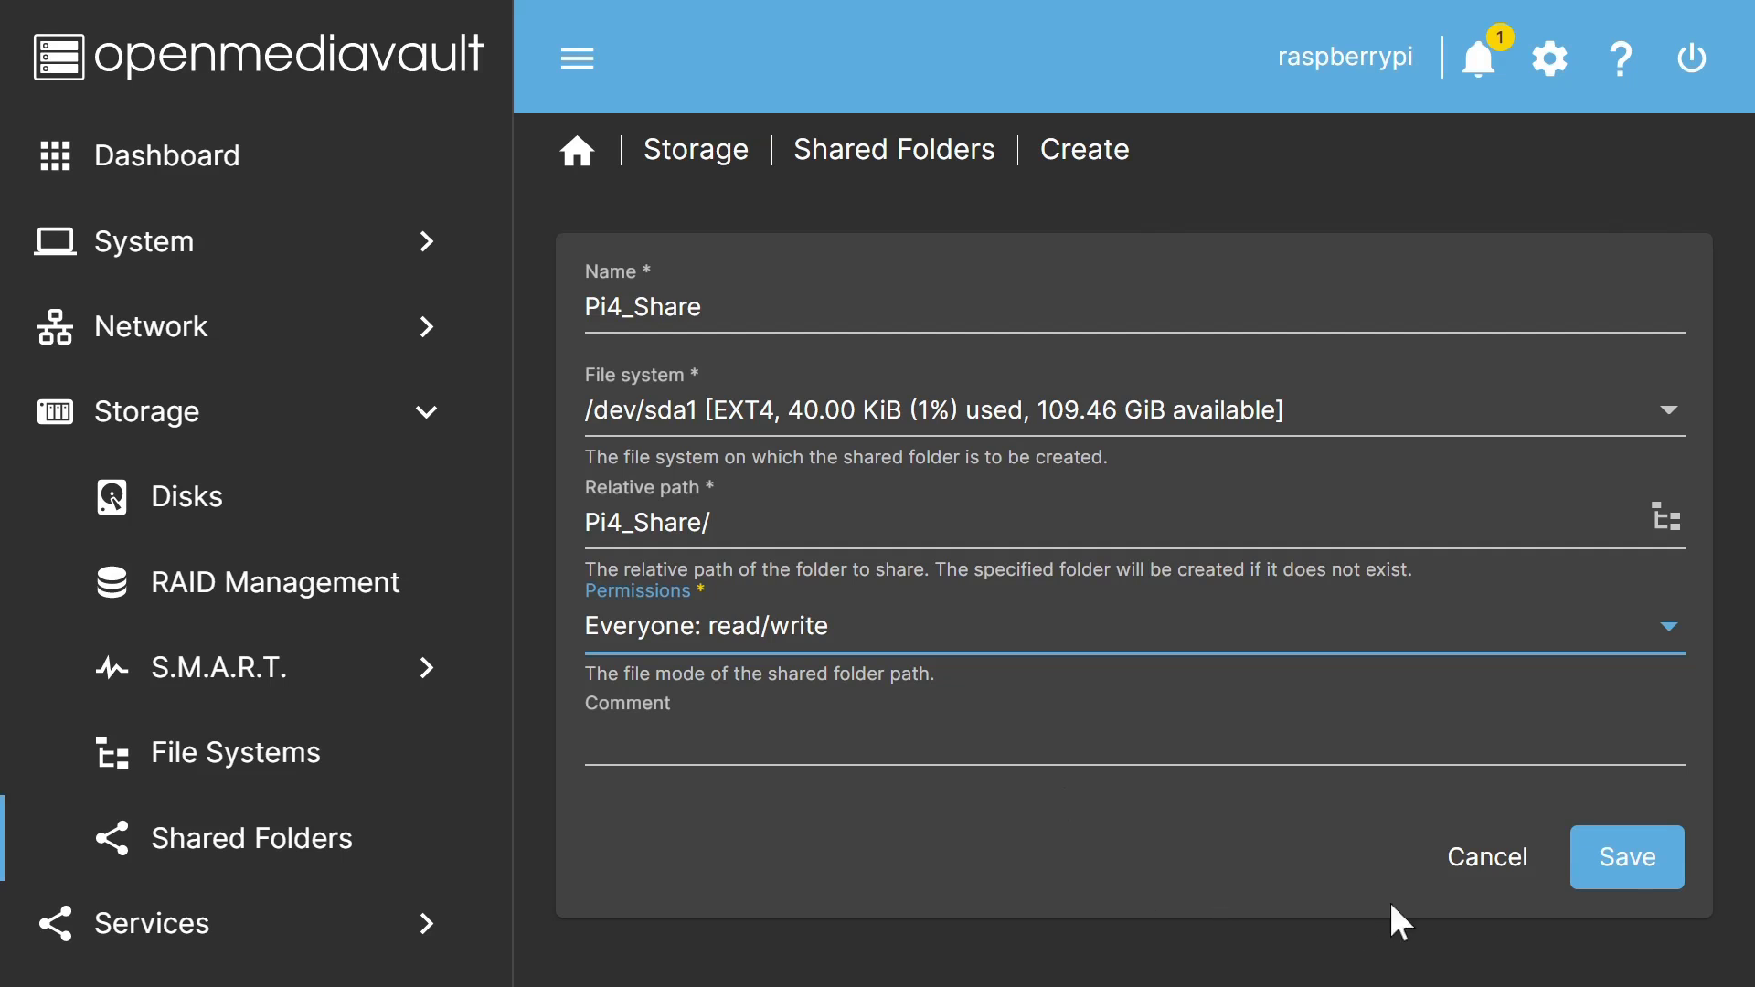
left_click(1599, 864)
Step: Confirm and apply the pending configuration changes
left_click(1692, 59)
left_click(482, 578)
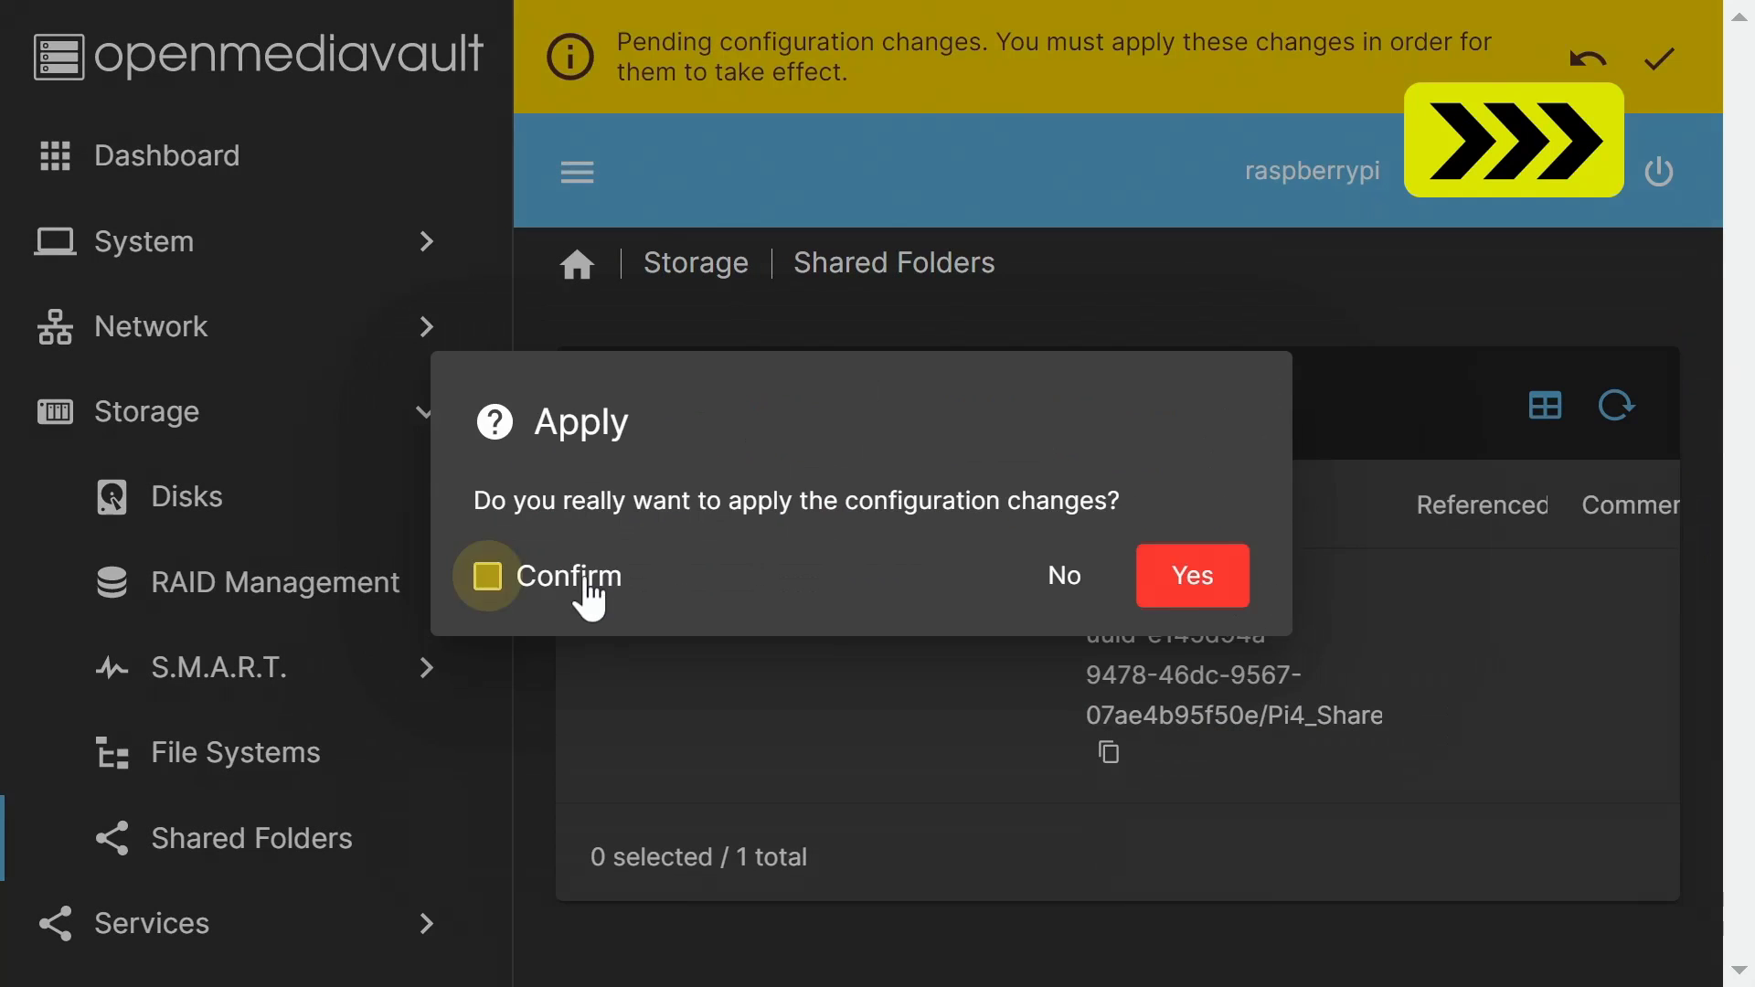
left_click(1195, 572)
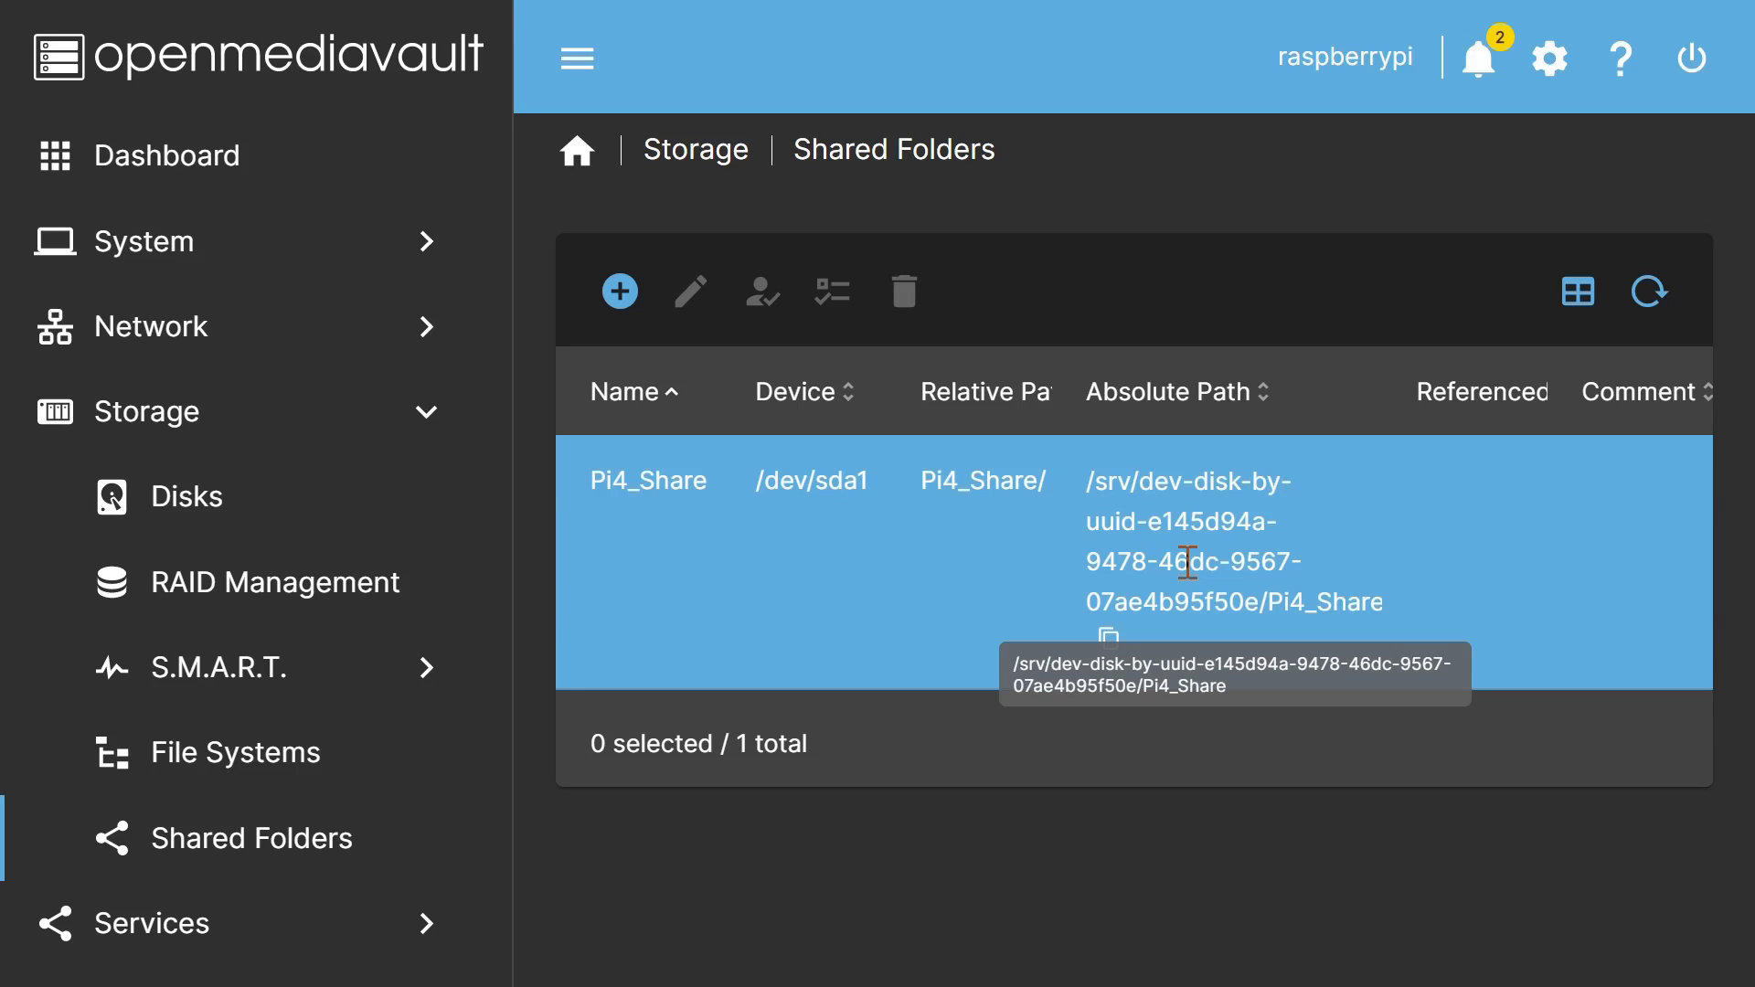
Step: Enable the SMB/CIFS service in Services > SMB/CIFS > Settings and save
left_click(171, 934)
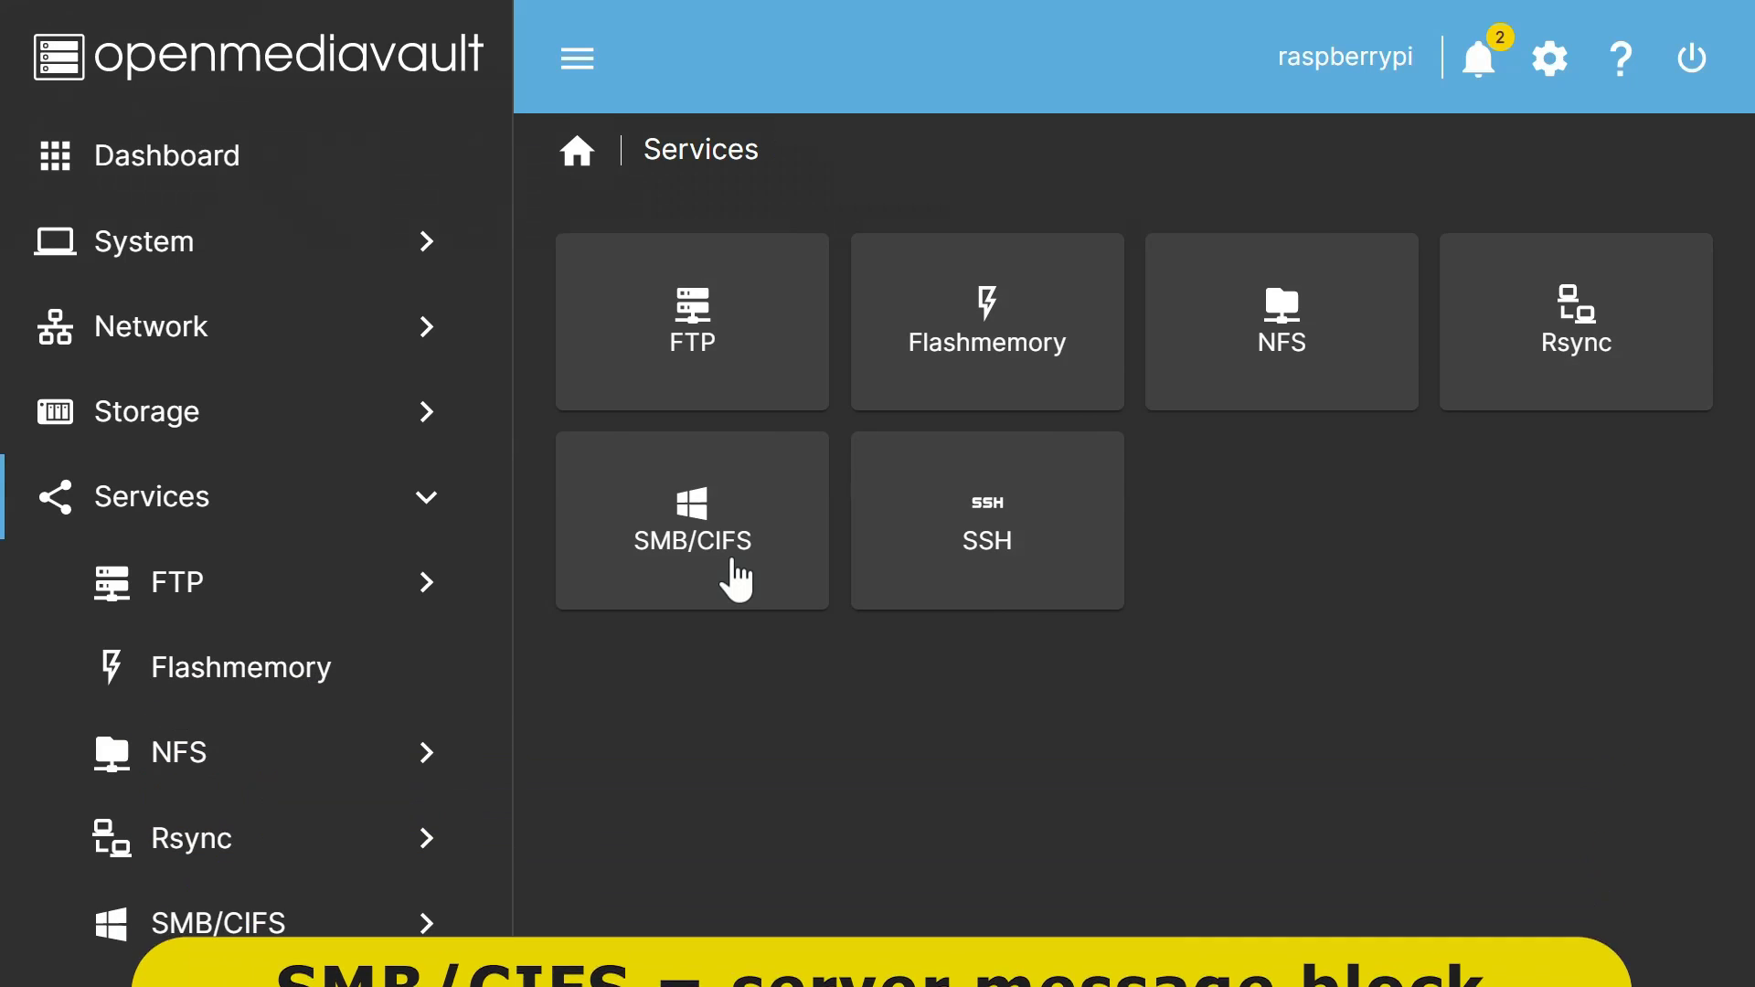
left_click(734, 576)
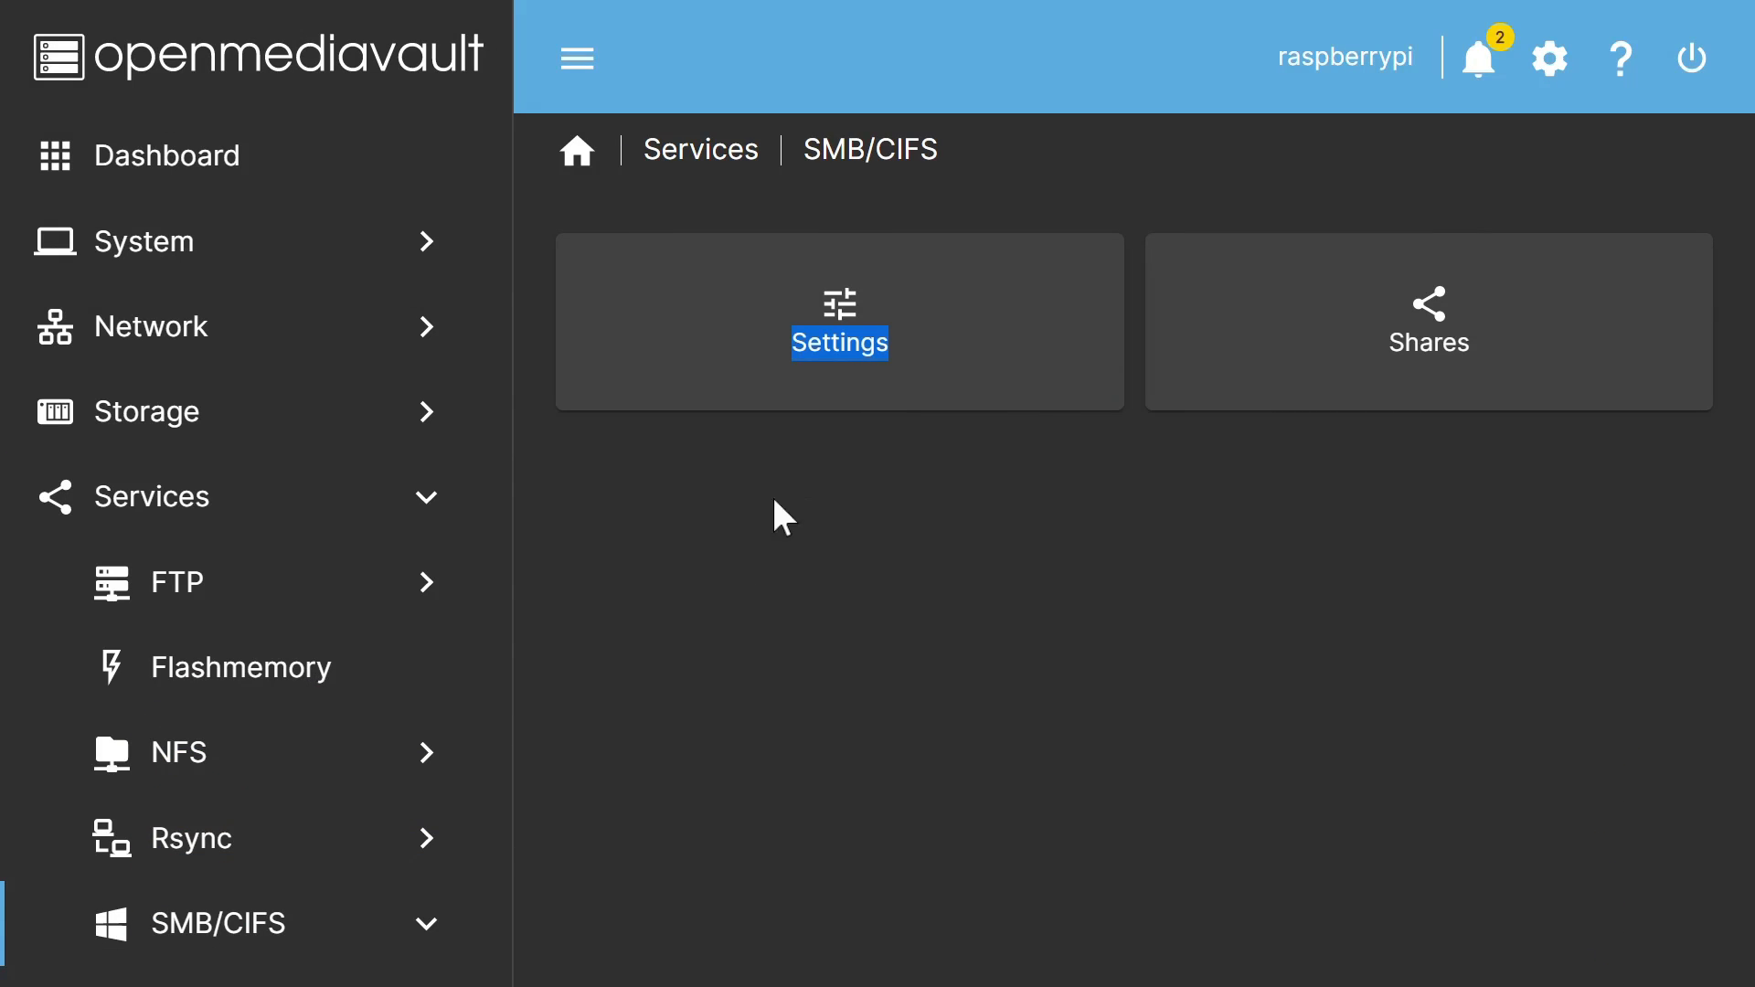
left_click(832, 338)
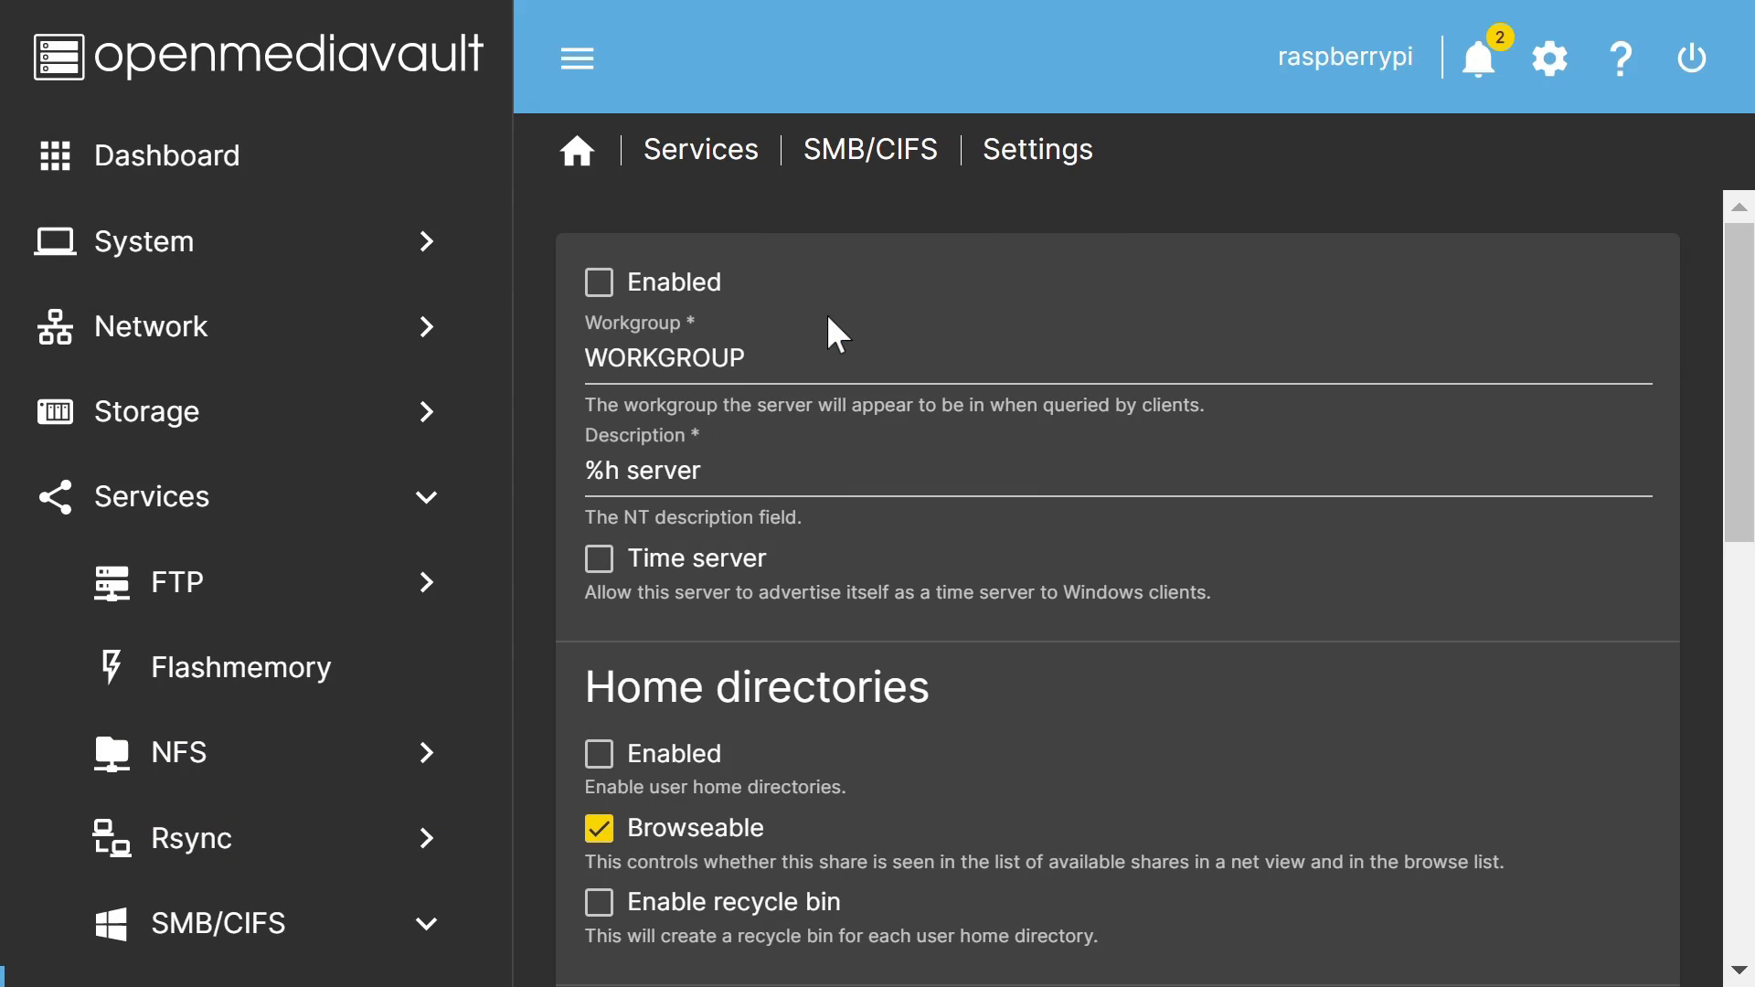
left_click(599, 285)
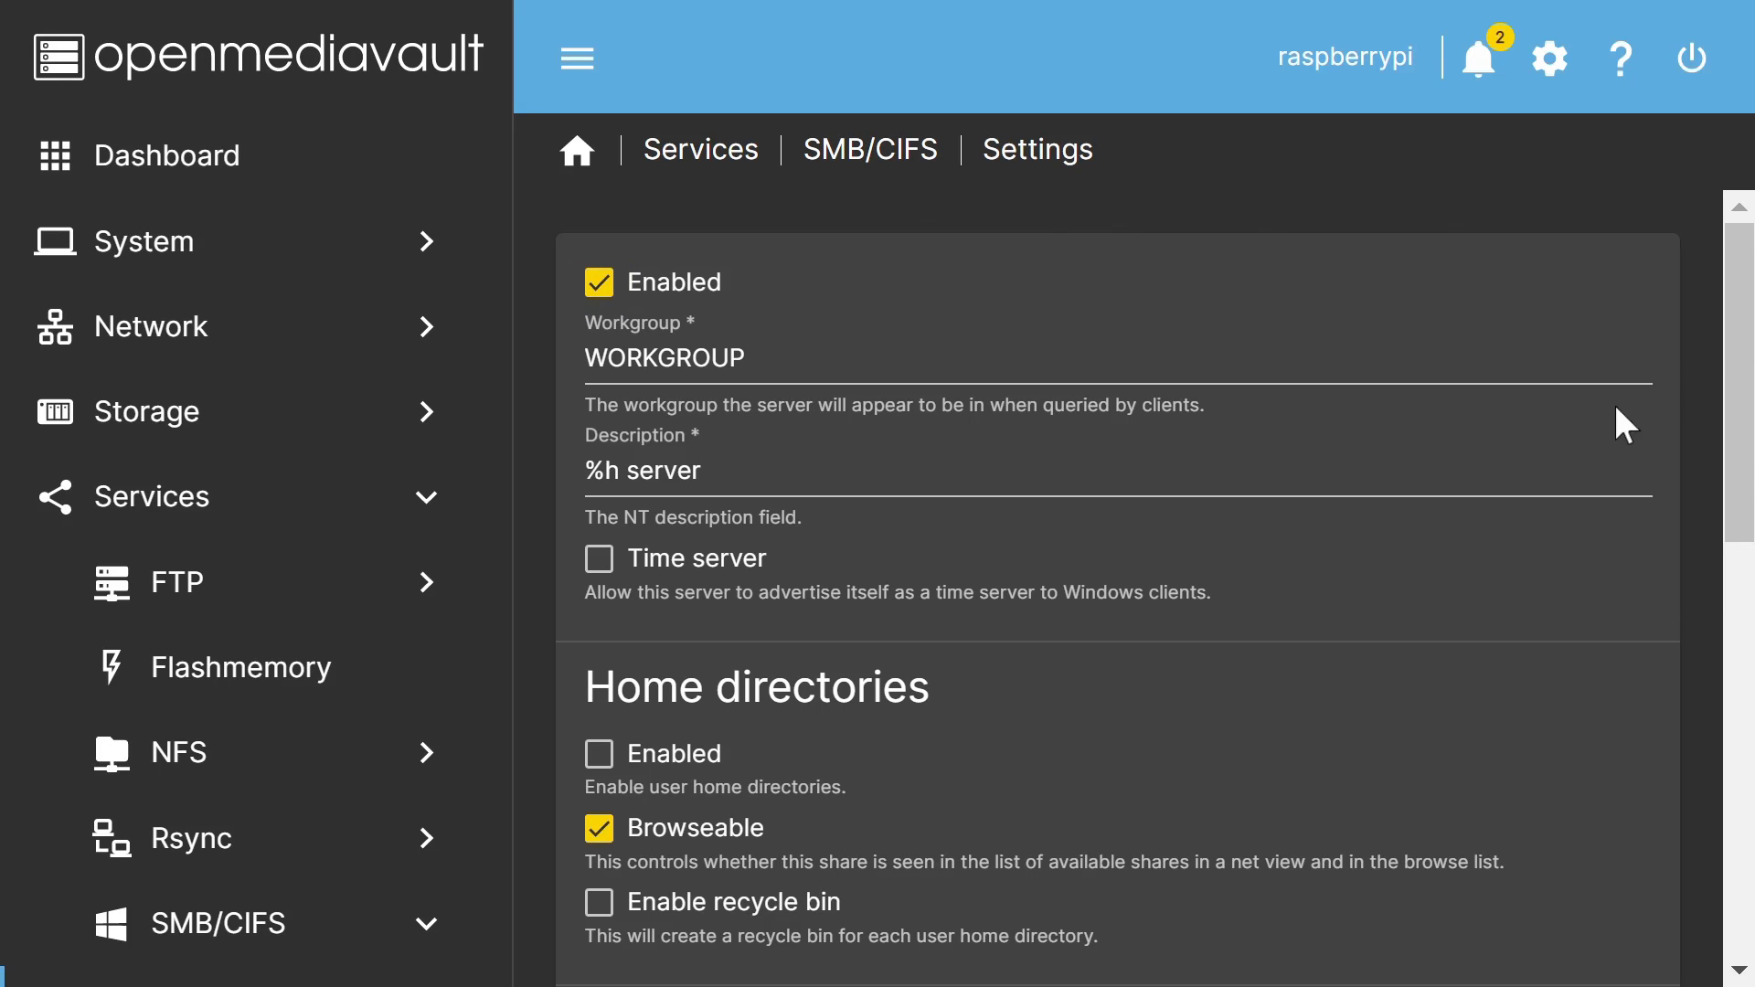
left_click_drag(1730, 384, 1718, 900)
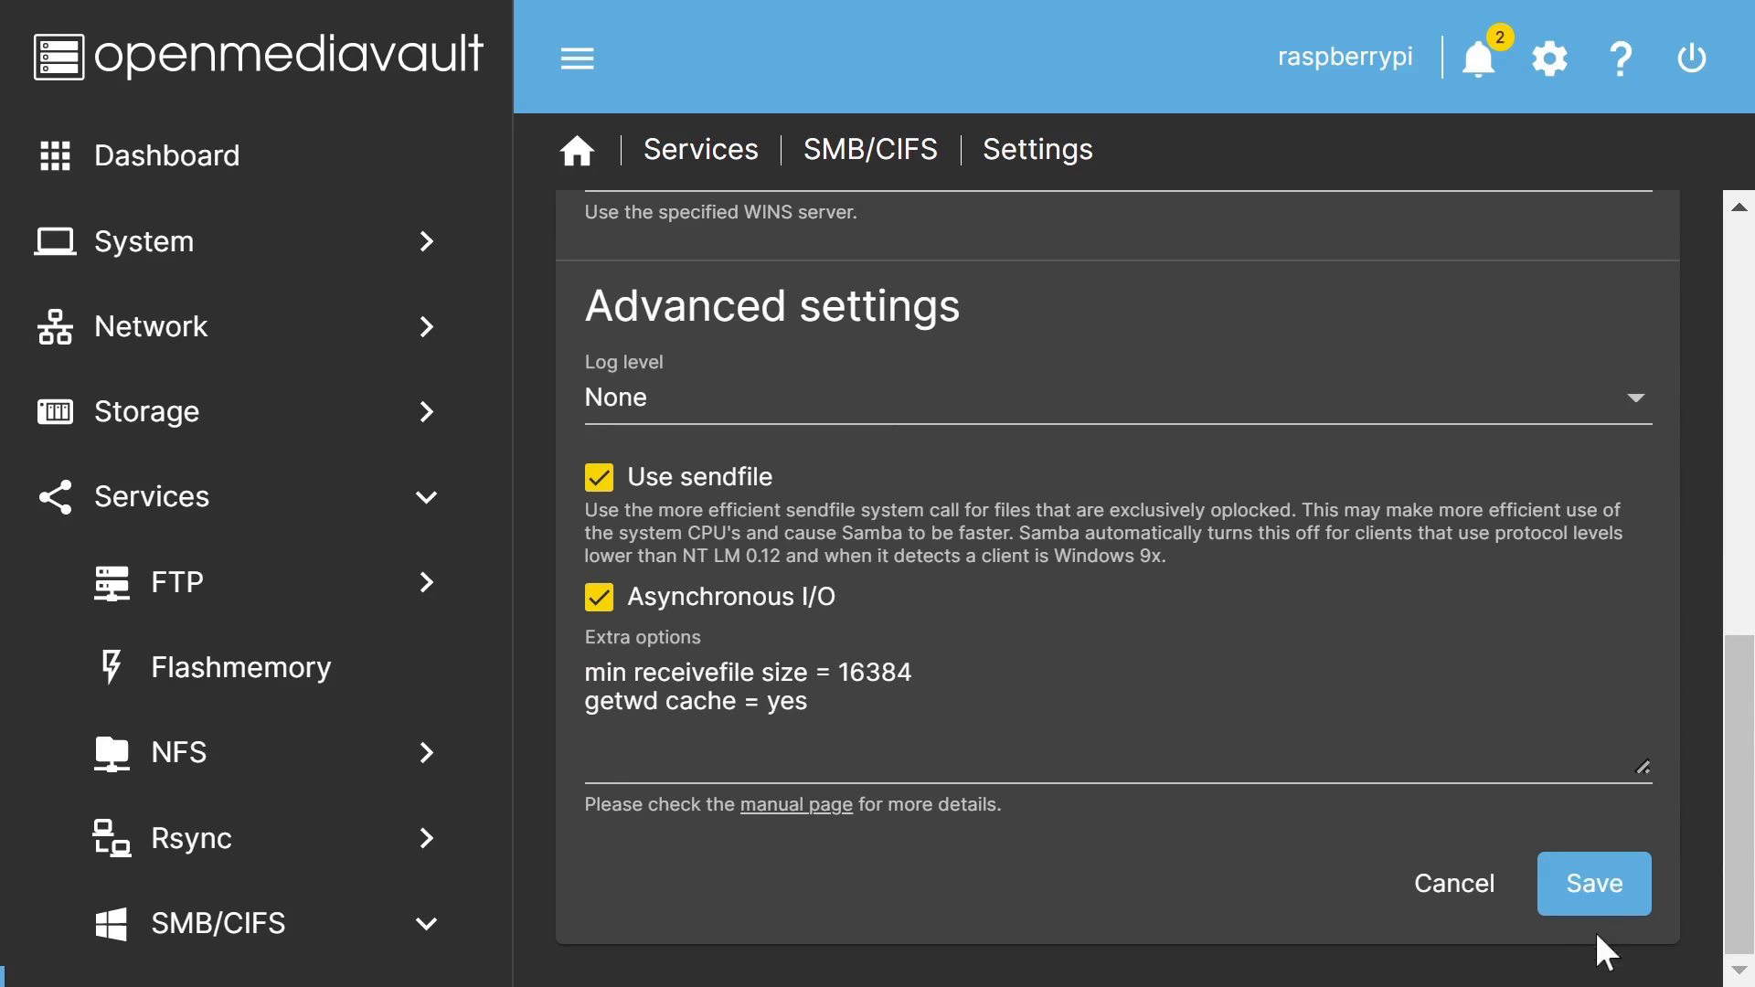
left_click(1594, 883)
Step: Confirm and apply the pending configuration changes
left_click(1692, 57)
left_click(482, 572)
left_click(1194, 573)
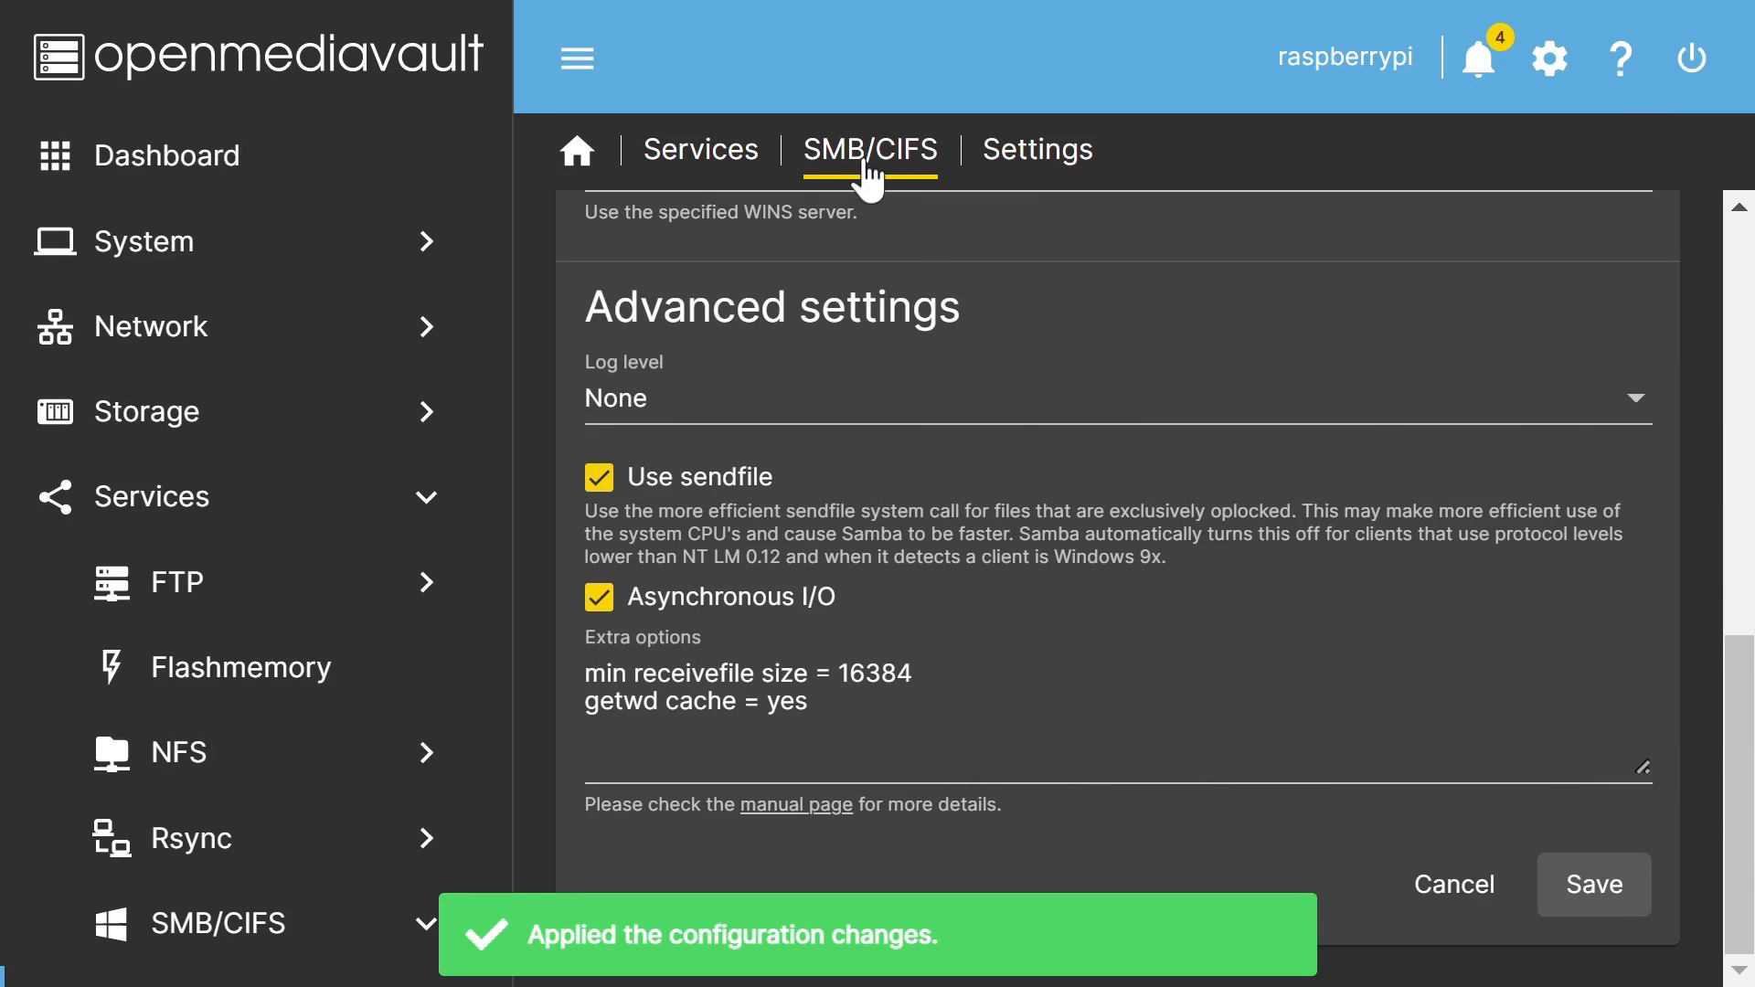
Step: Add an enabled SMB share for the Pi4_Share folder with guests-only public access
left_click(861, 153)
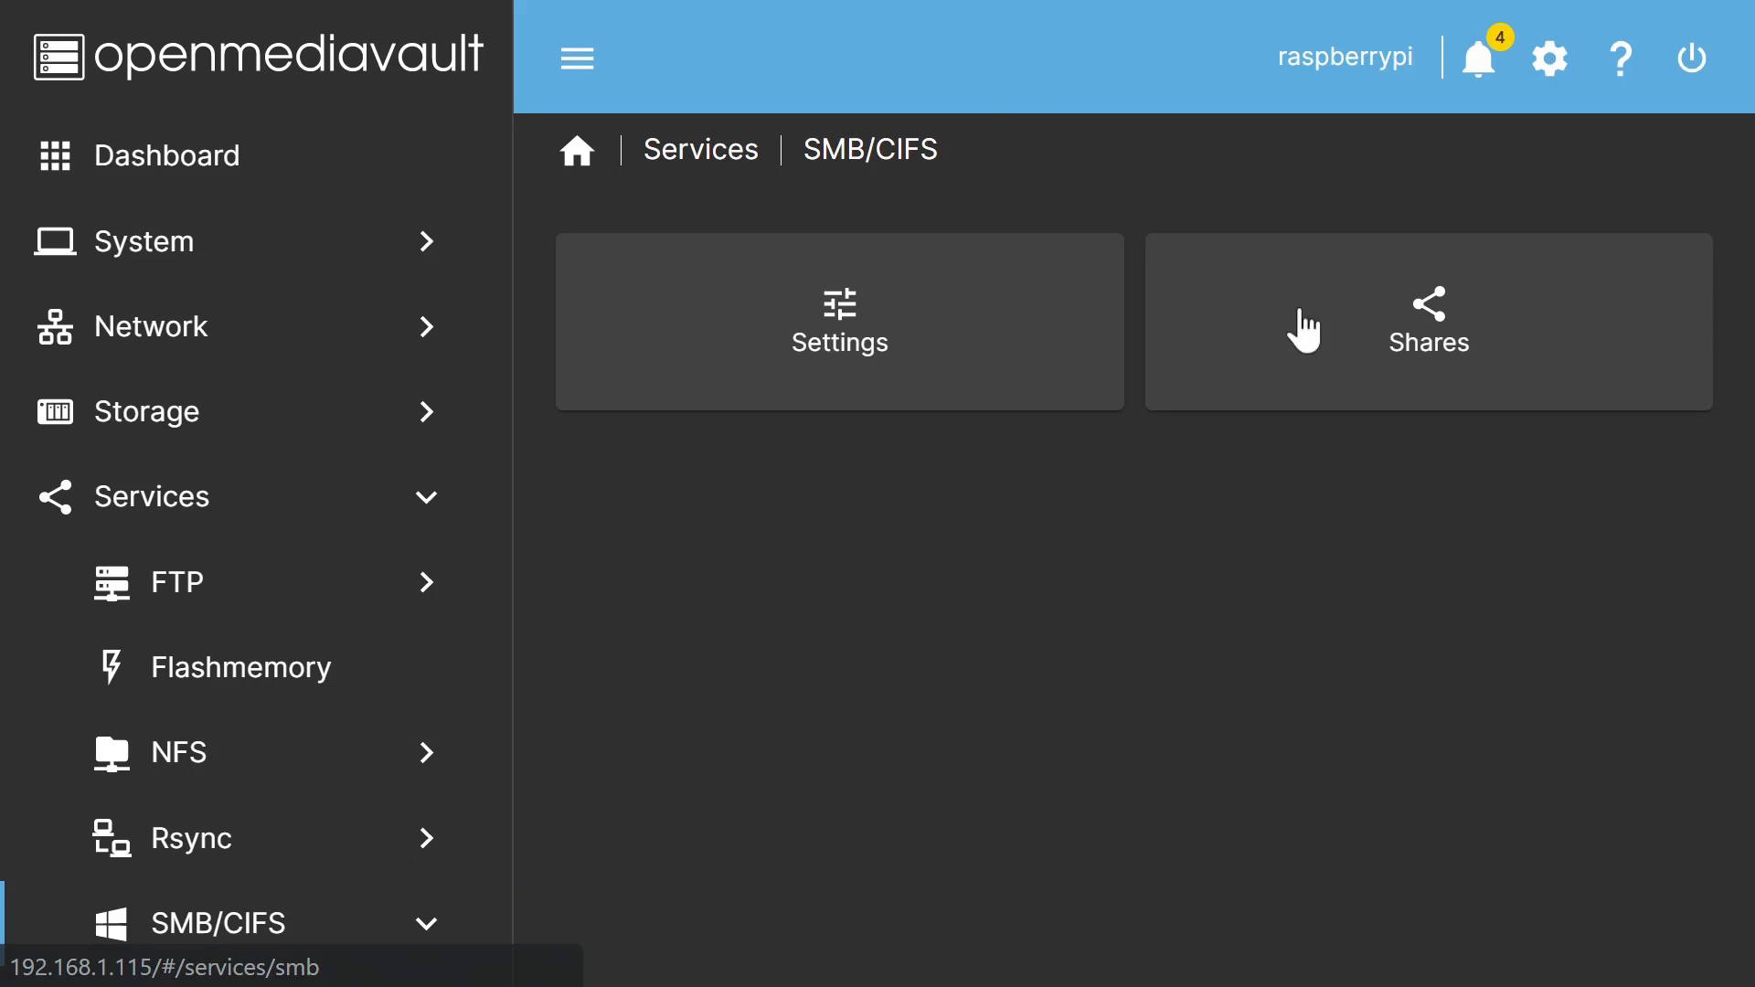
left_click(1418, 332)
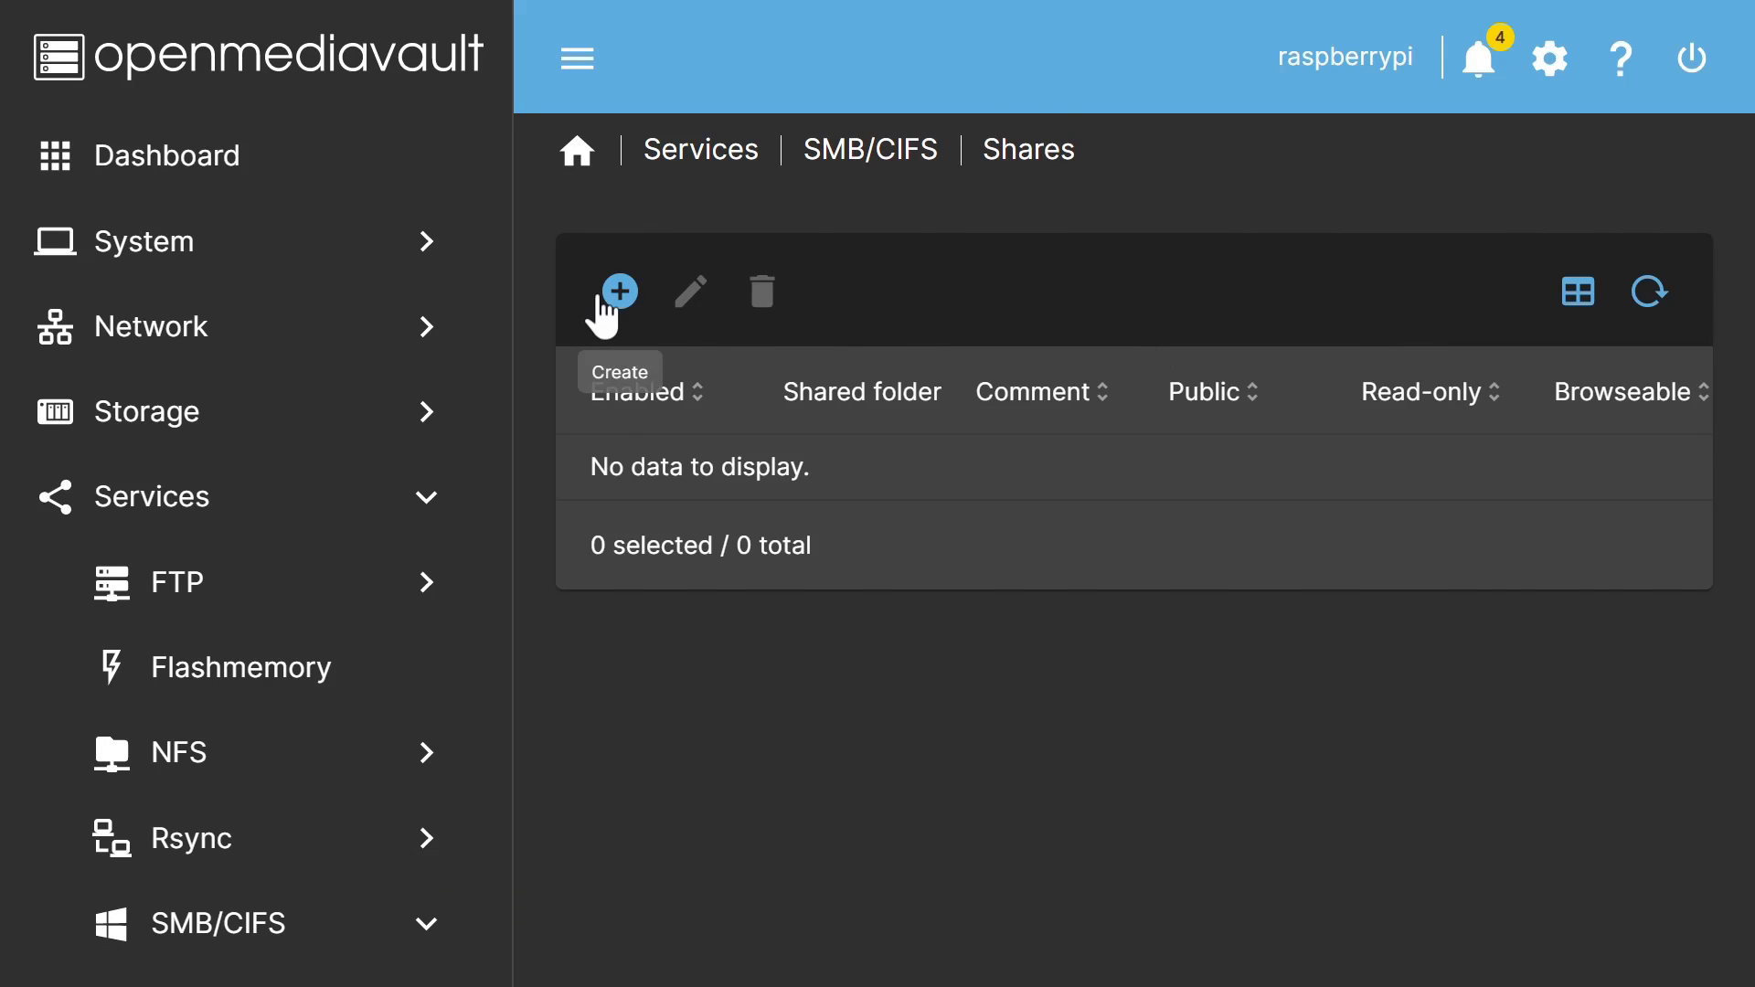
left_click(618, 294)
left_click(600, 291)
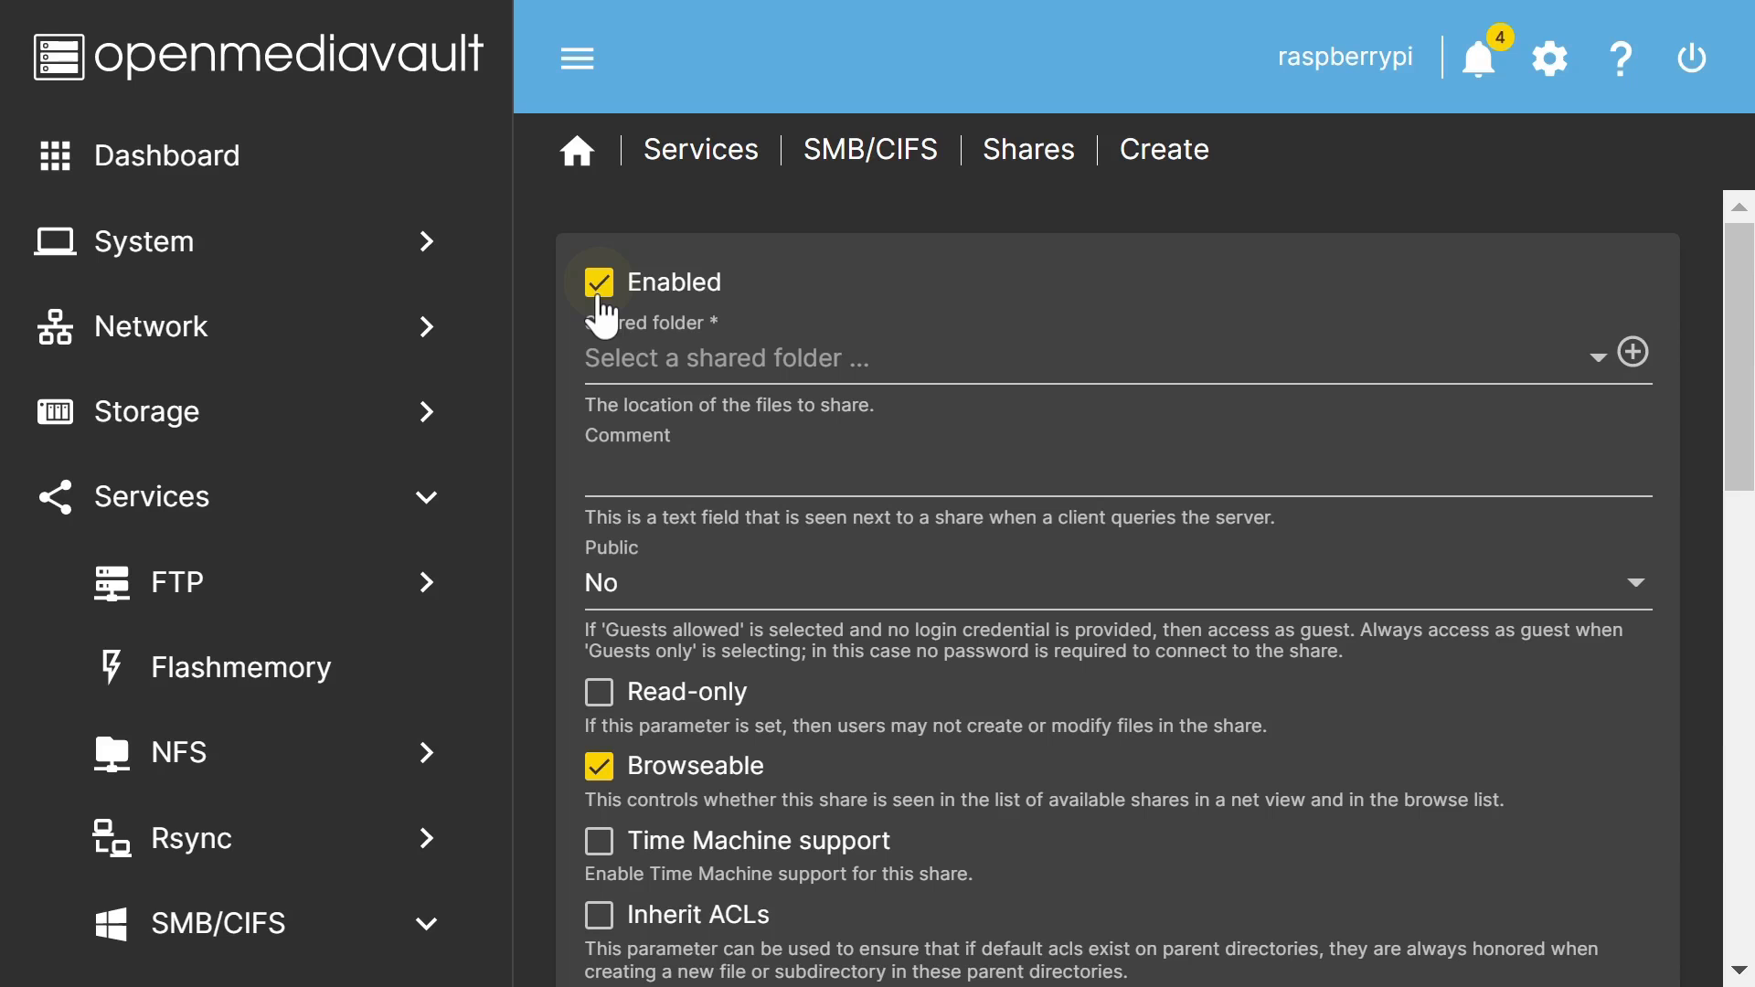
left_click(812, 370)
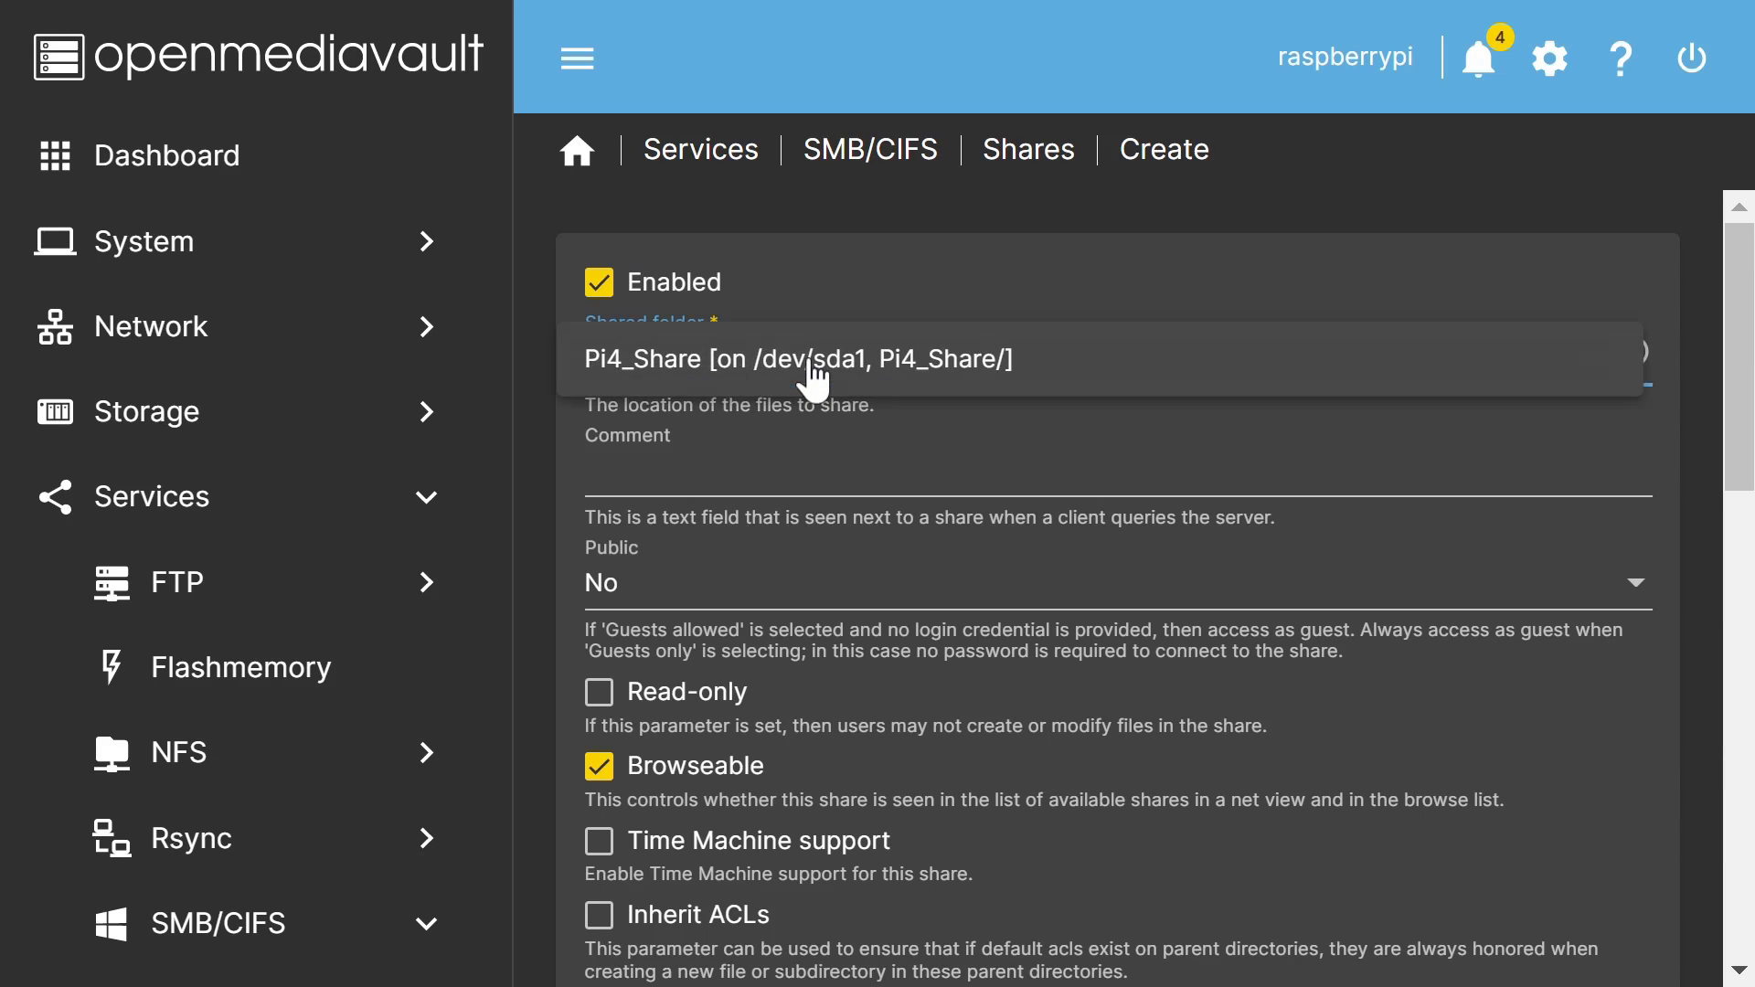
left_click(898, 371)
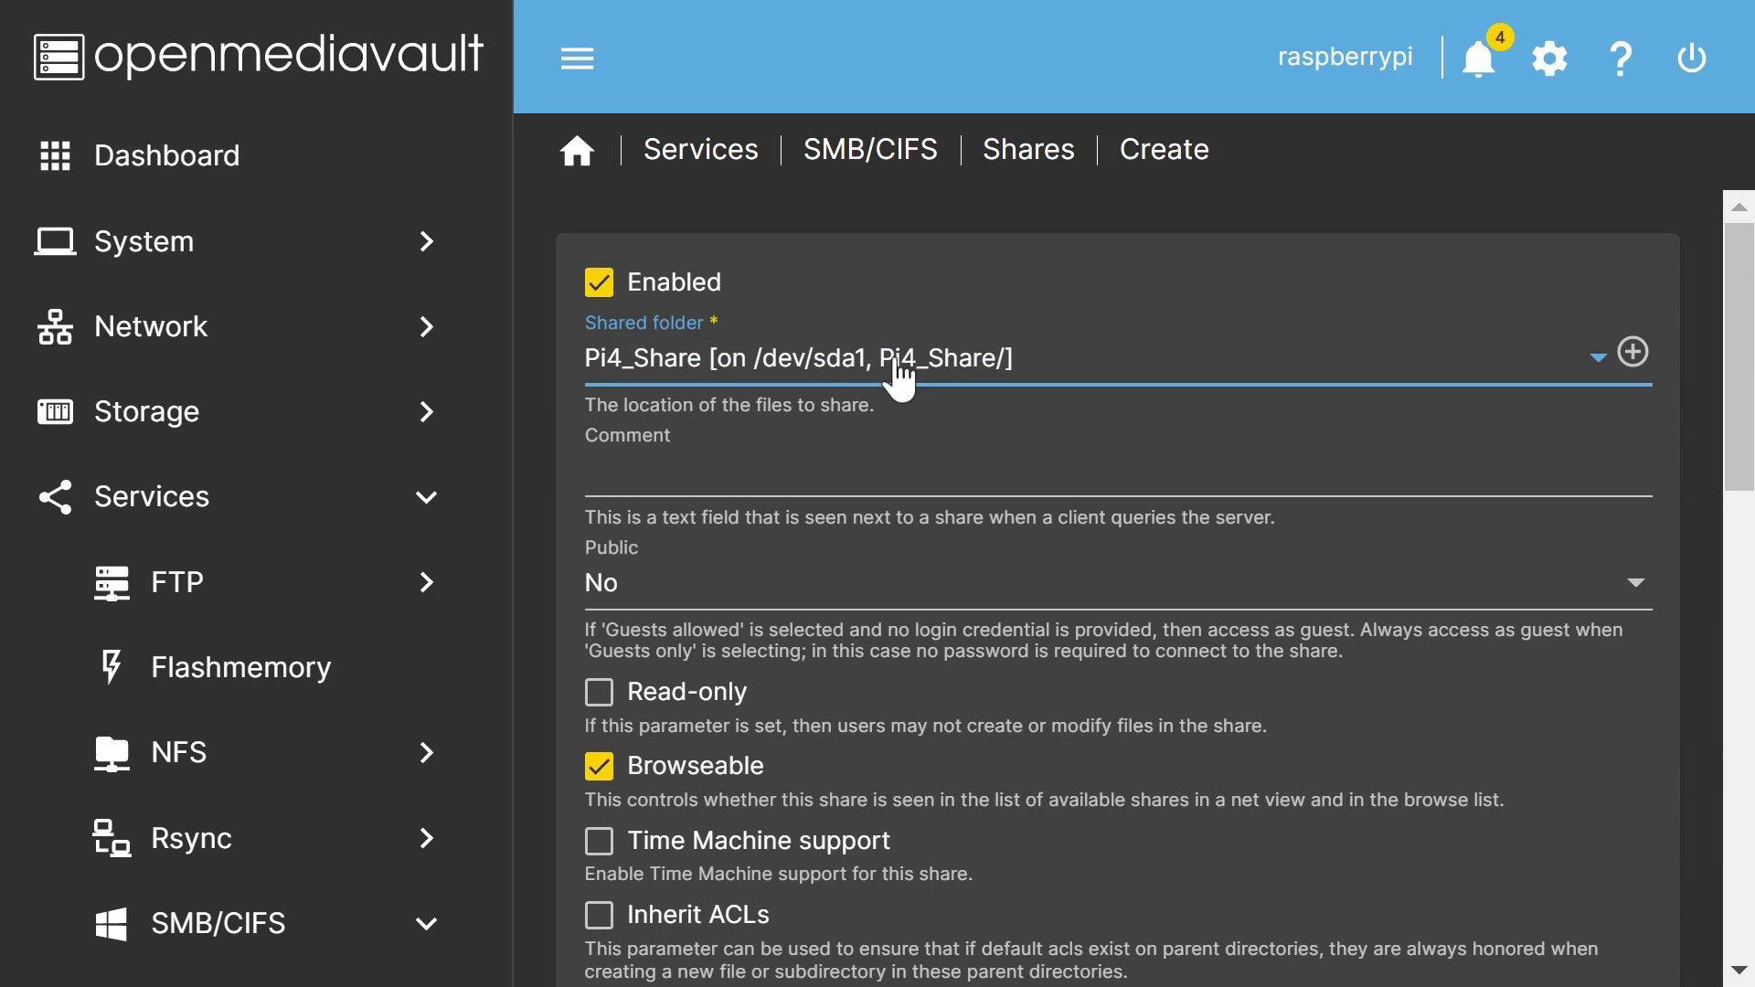
left_click(905, 599)
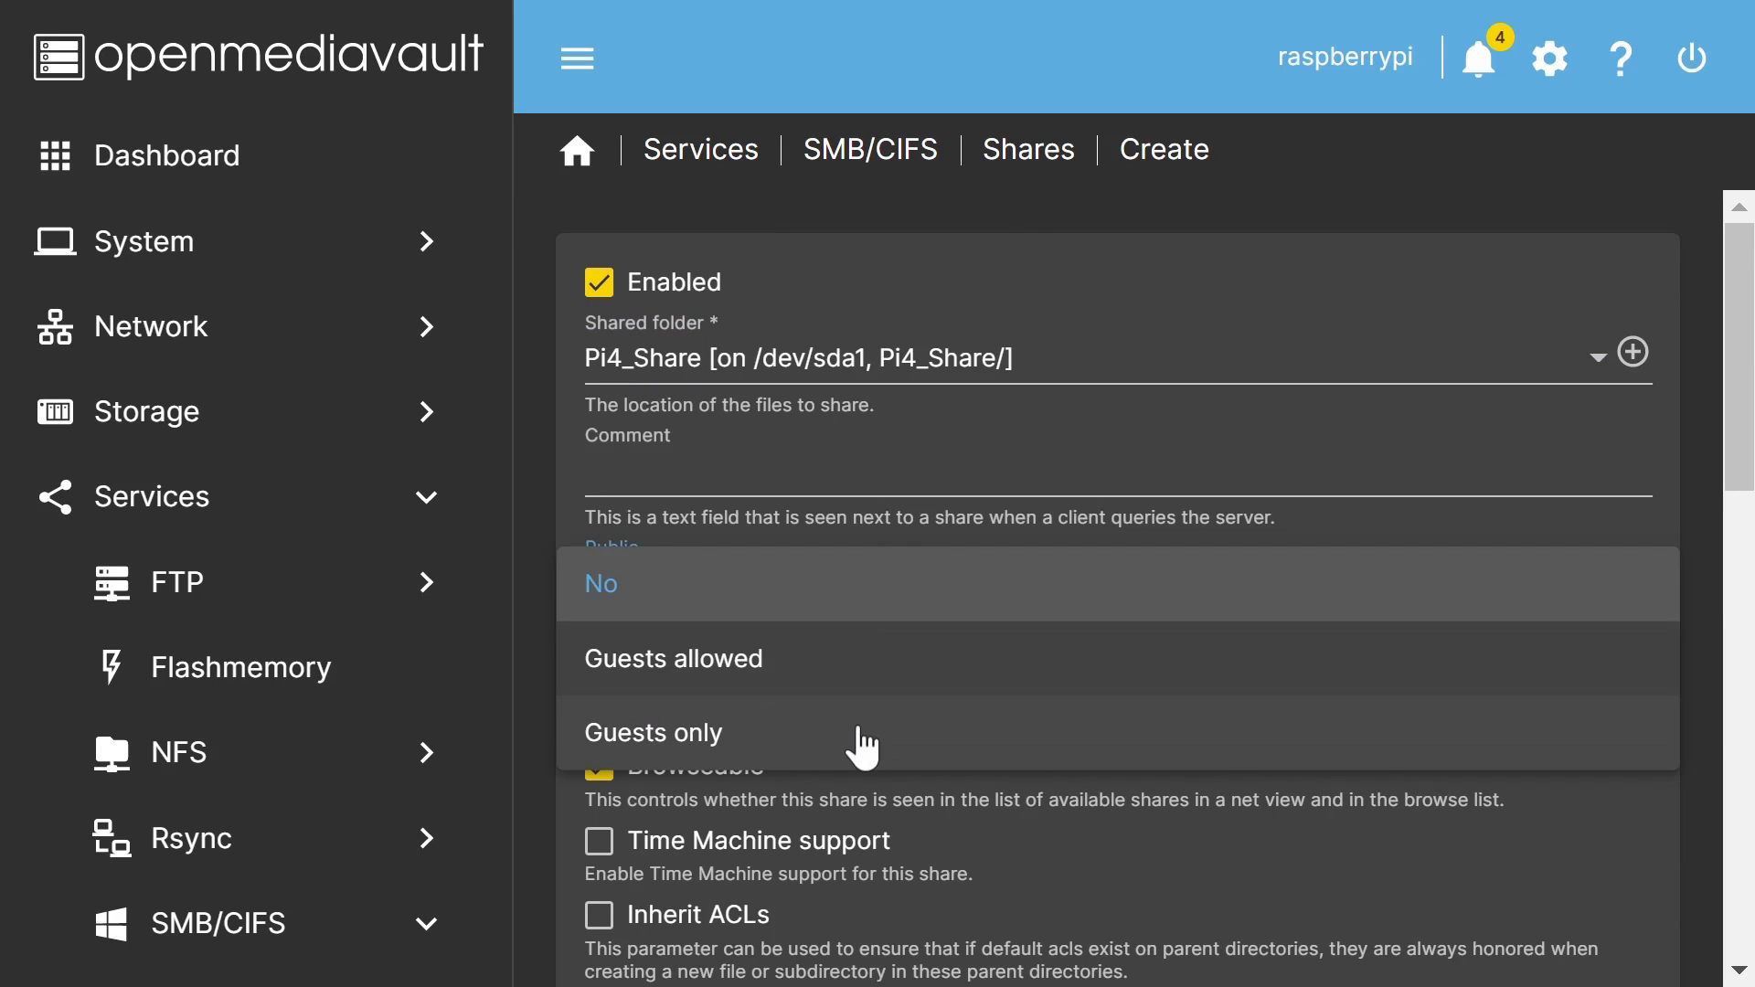
left_click(863, 748)
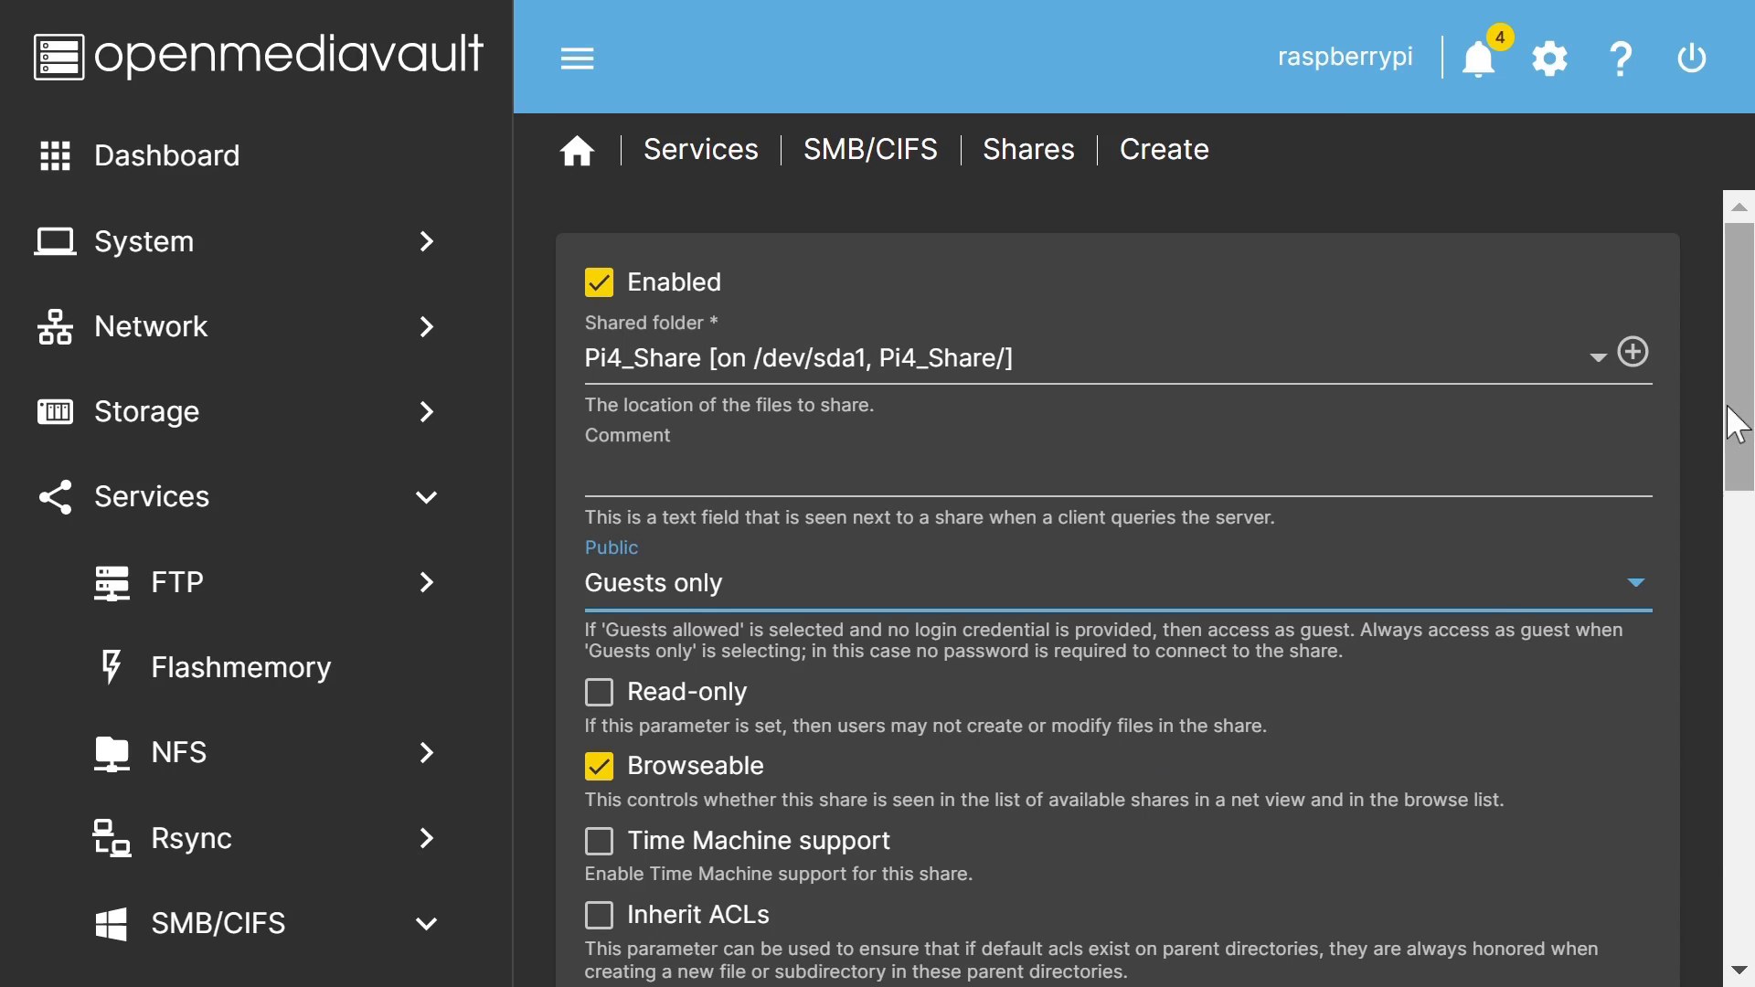
left_click_drag(1739, 416, 1750, 900)
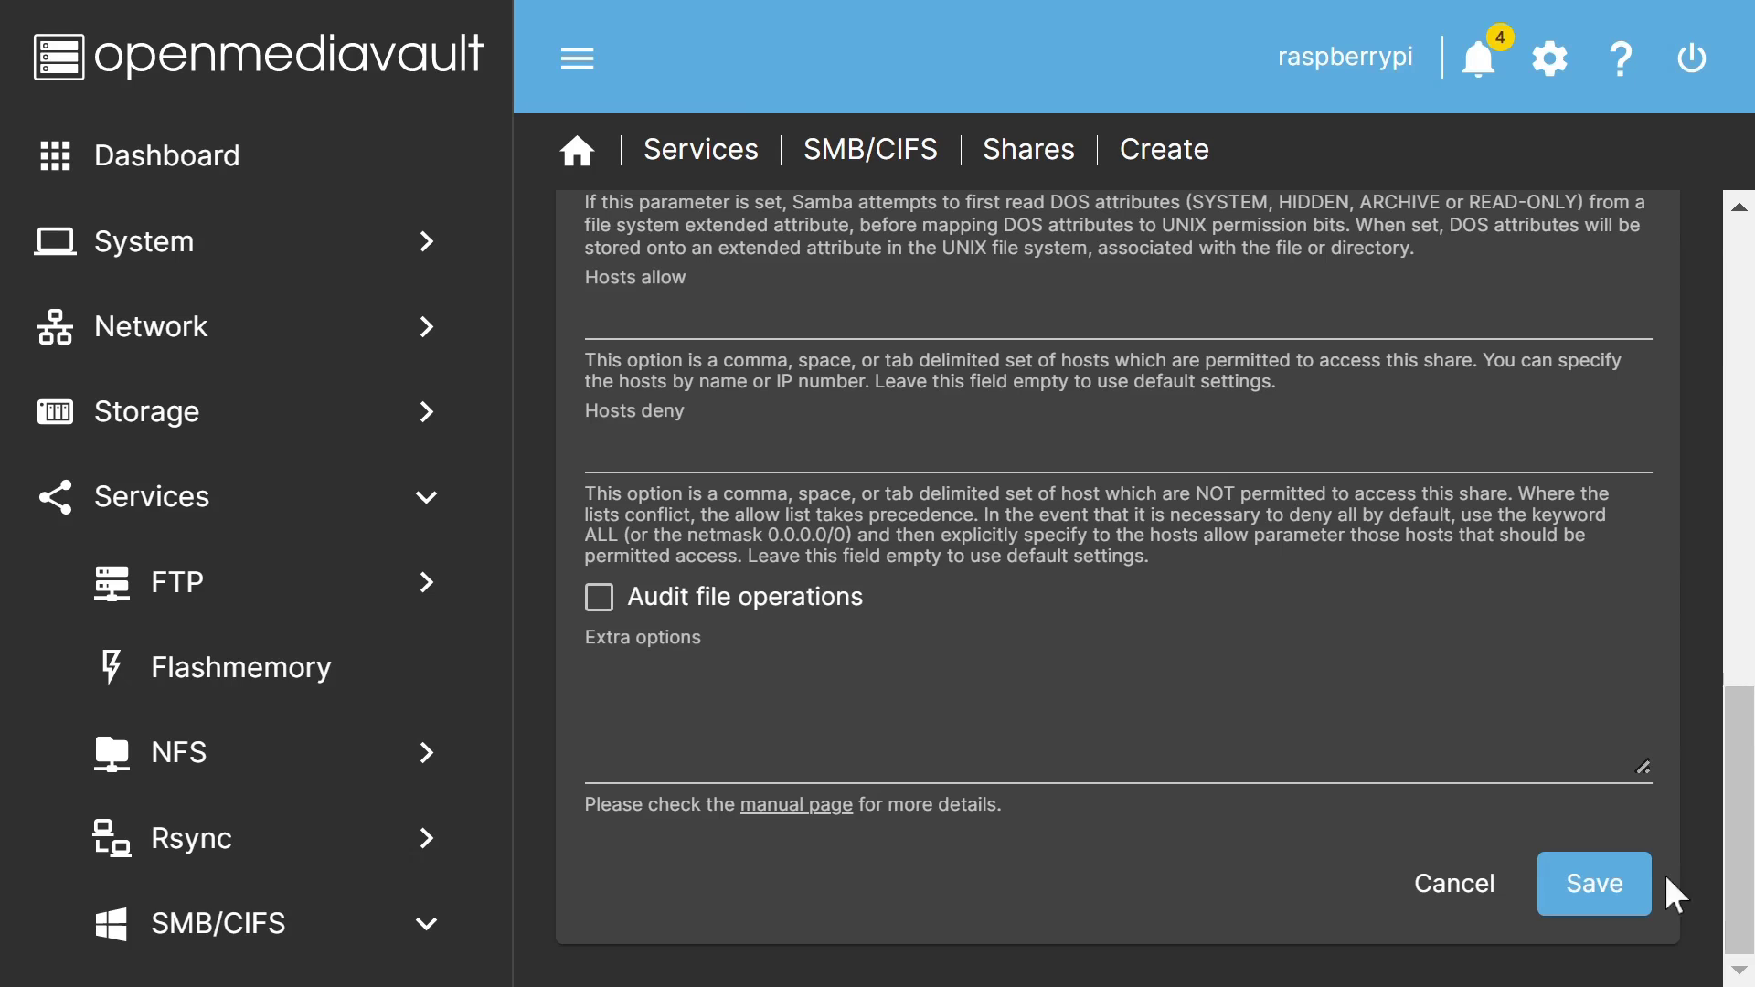
left_click(1614, 901)
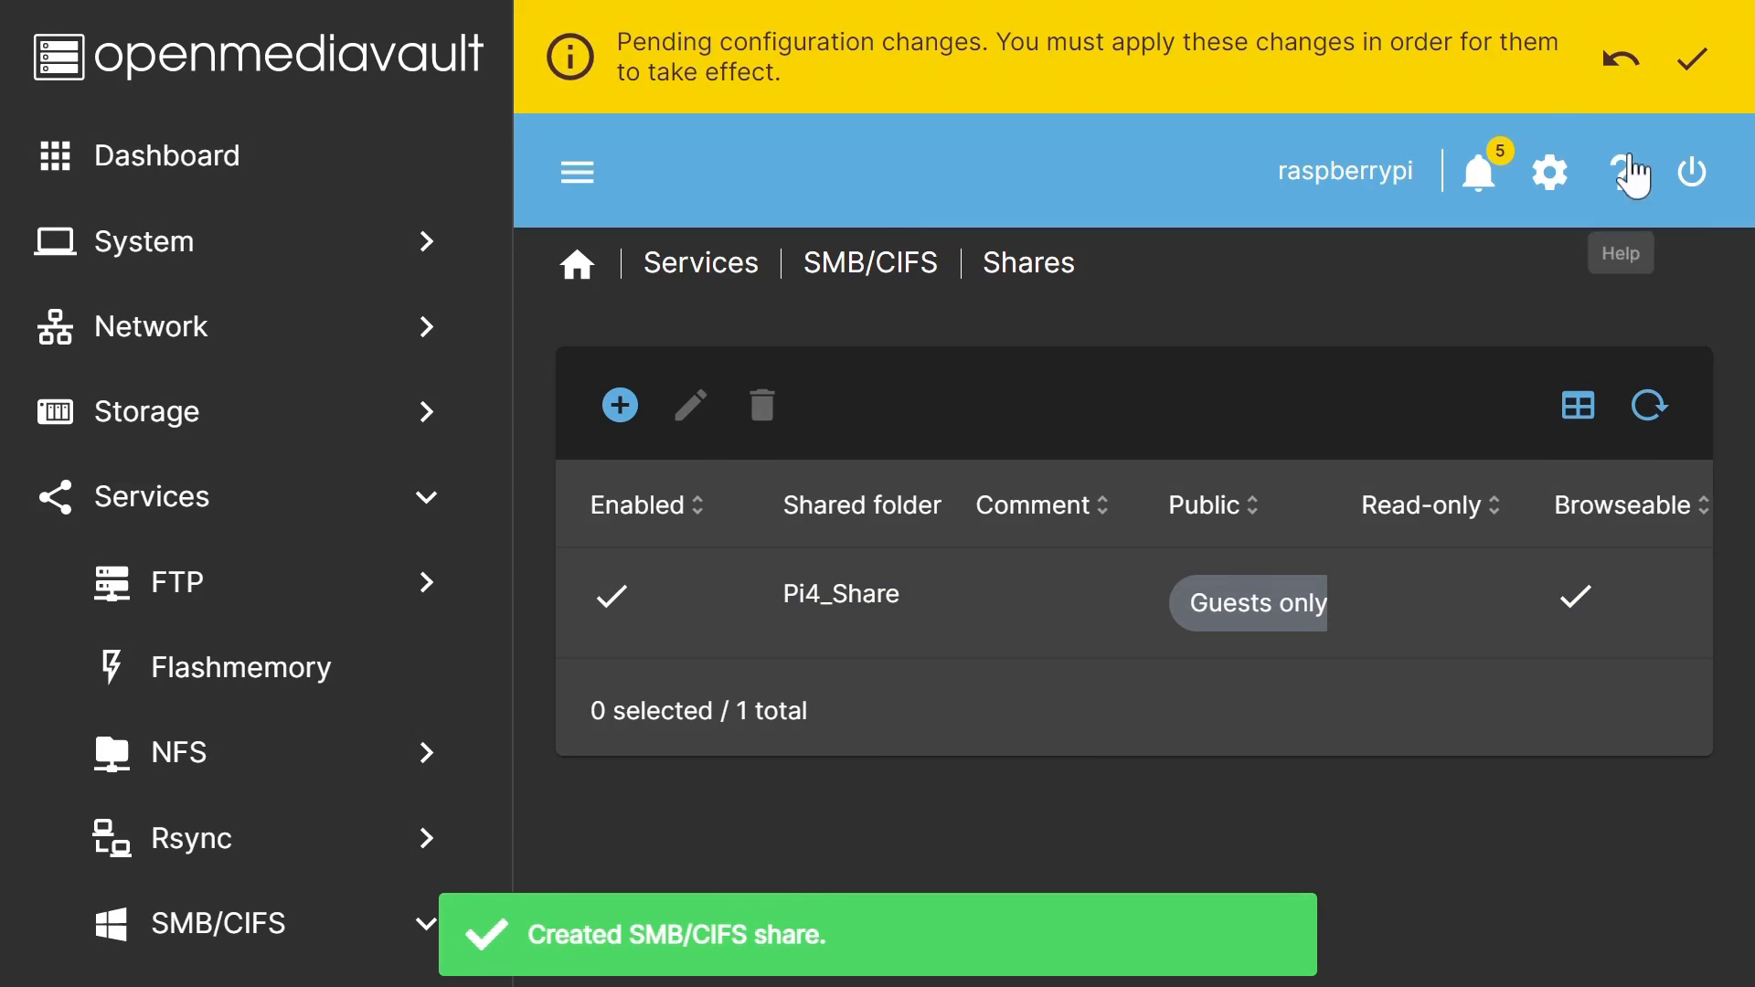
Step: Confirm and apply the pending configuration changes
left_click(1692, 59)
left_click(481, 576)
left_click(1191, 576)
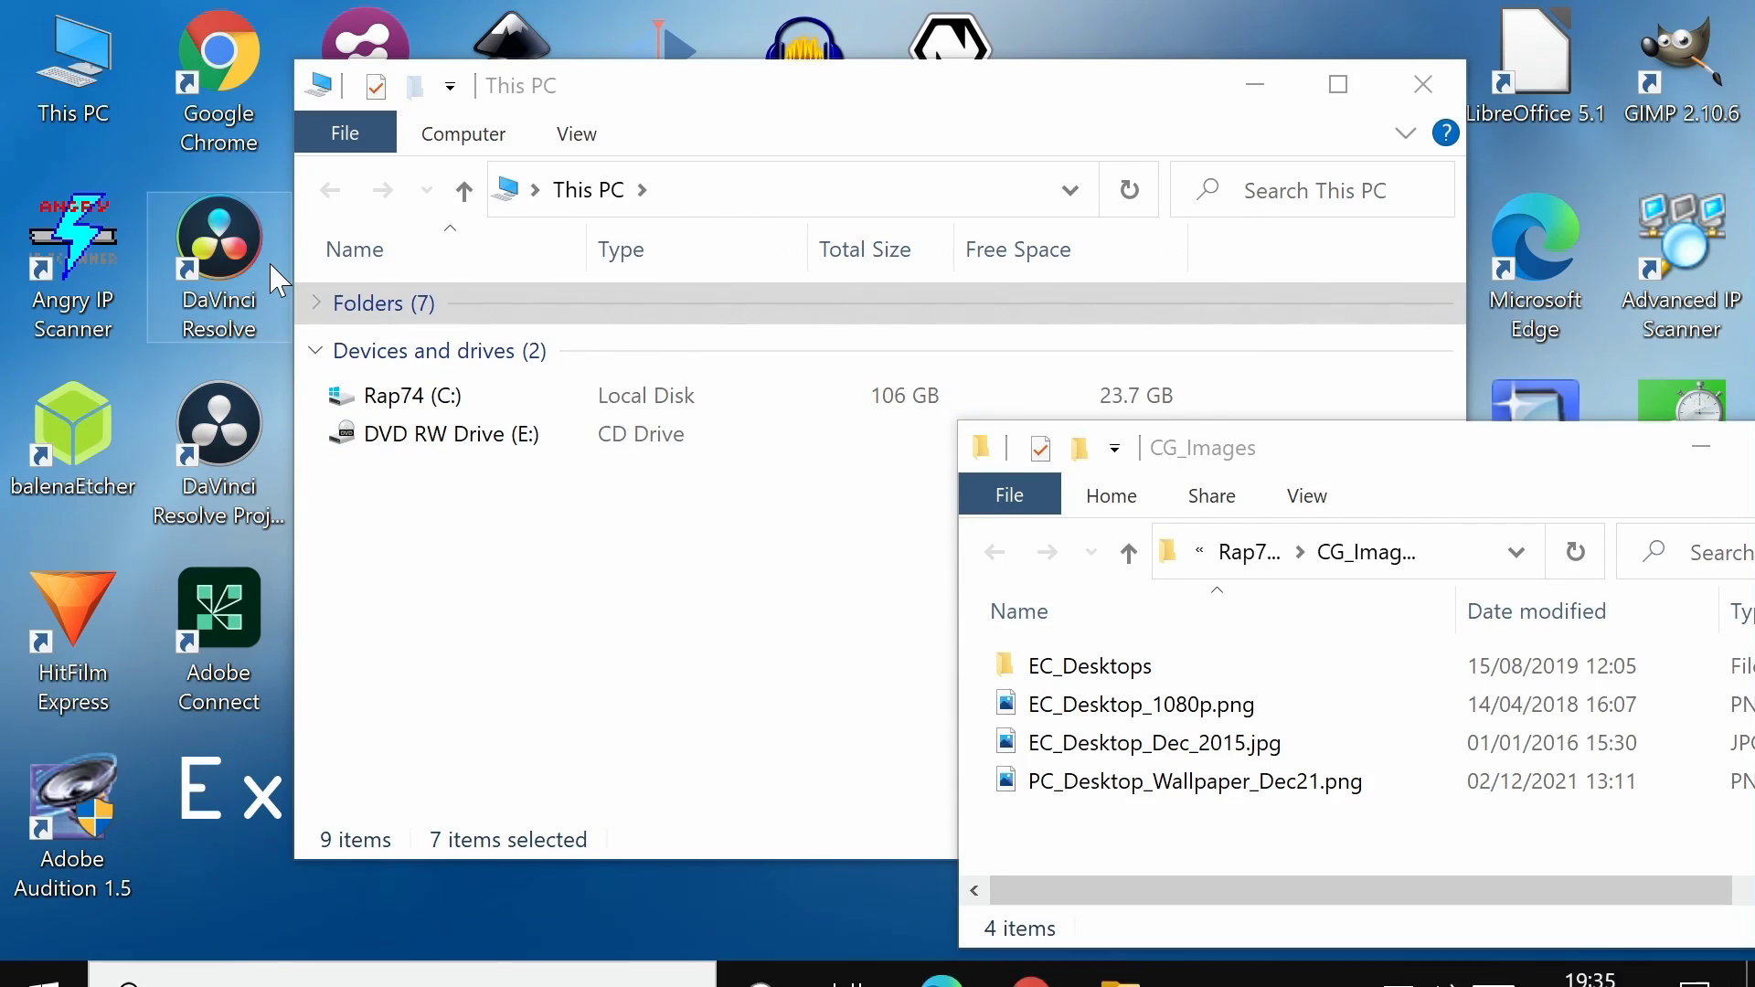
Step: Turn on network discovery for the Guest or Public profile in advanced sharing settings, then close Settings
mouse_move(28, 978)
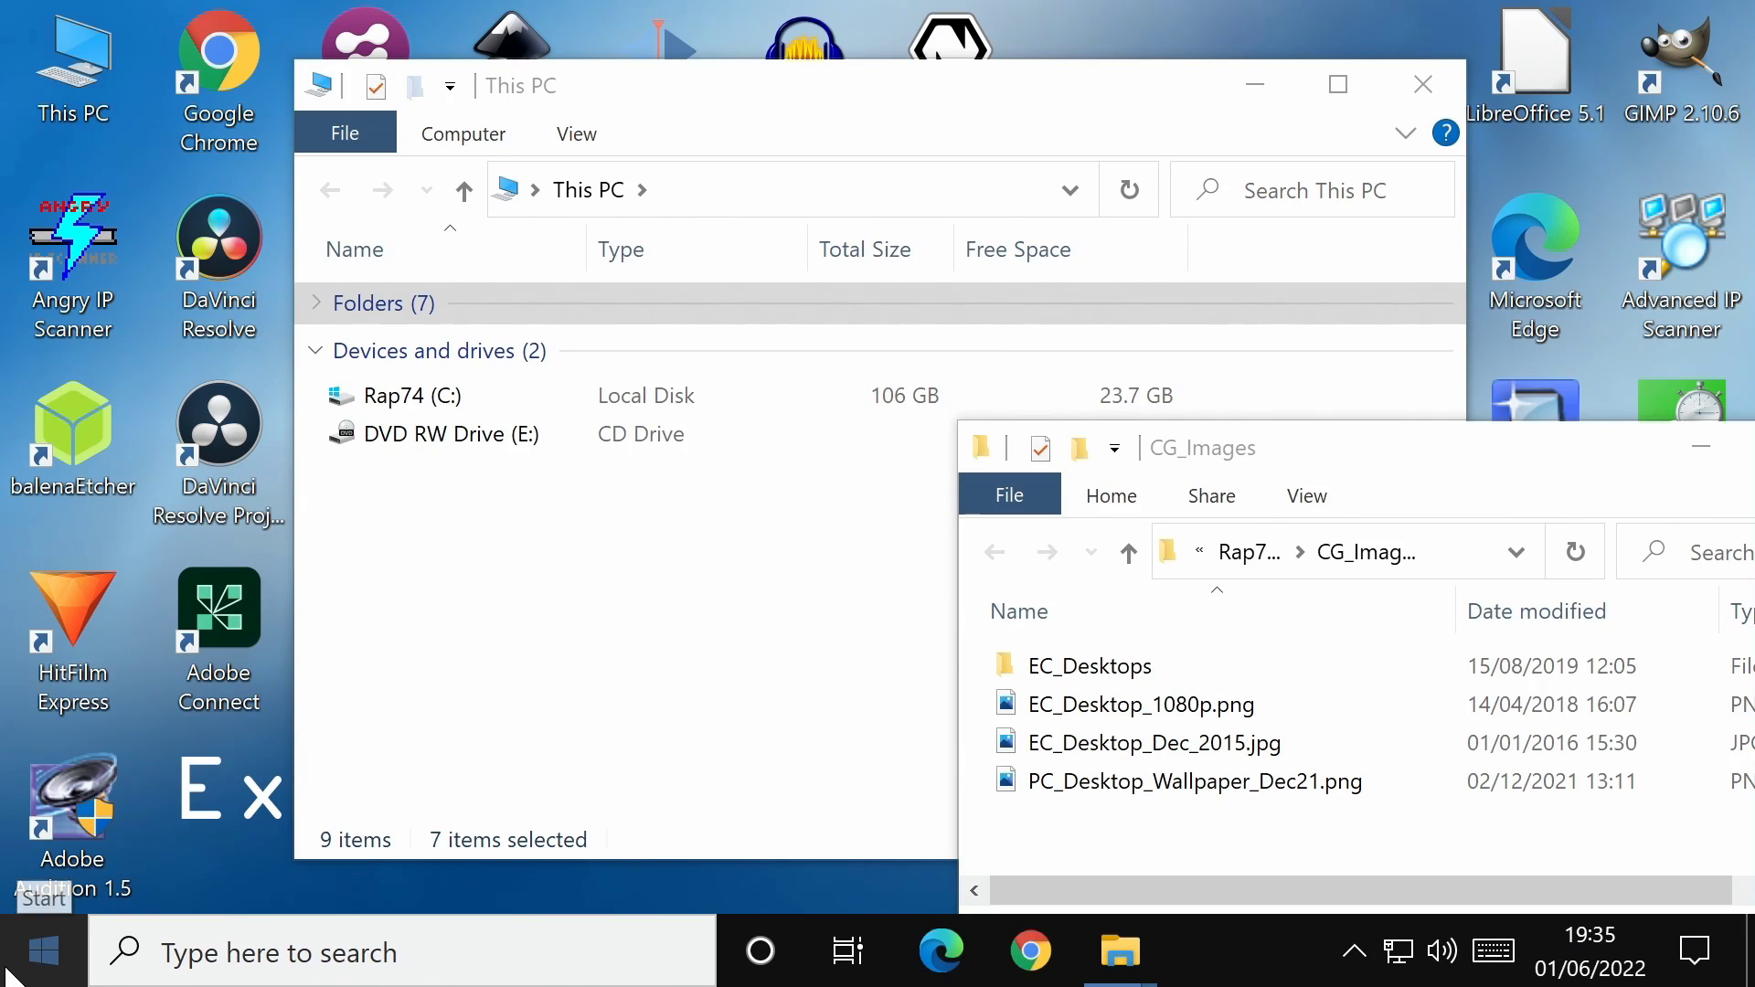
left_click(35, 965)
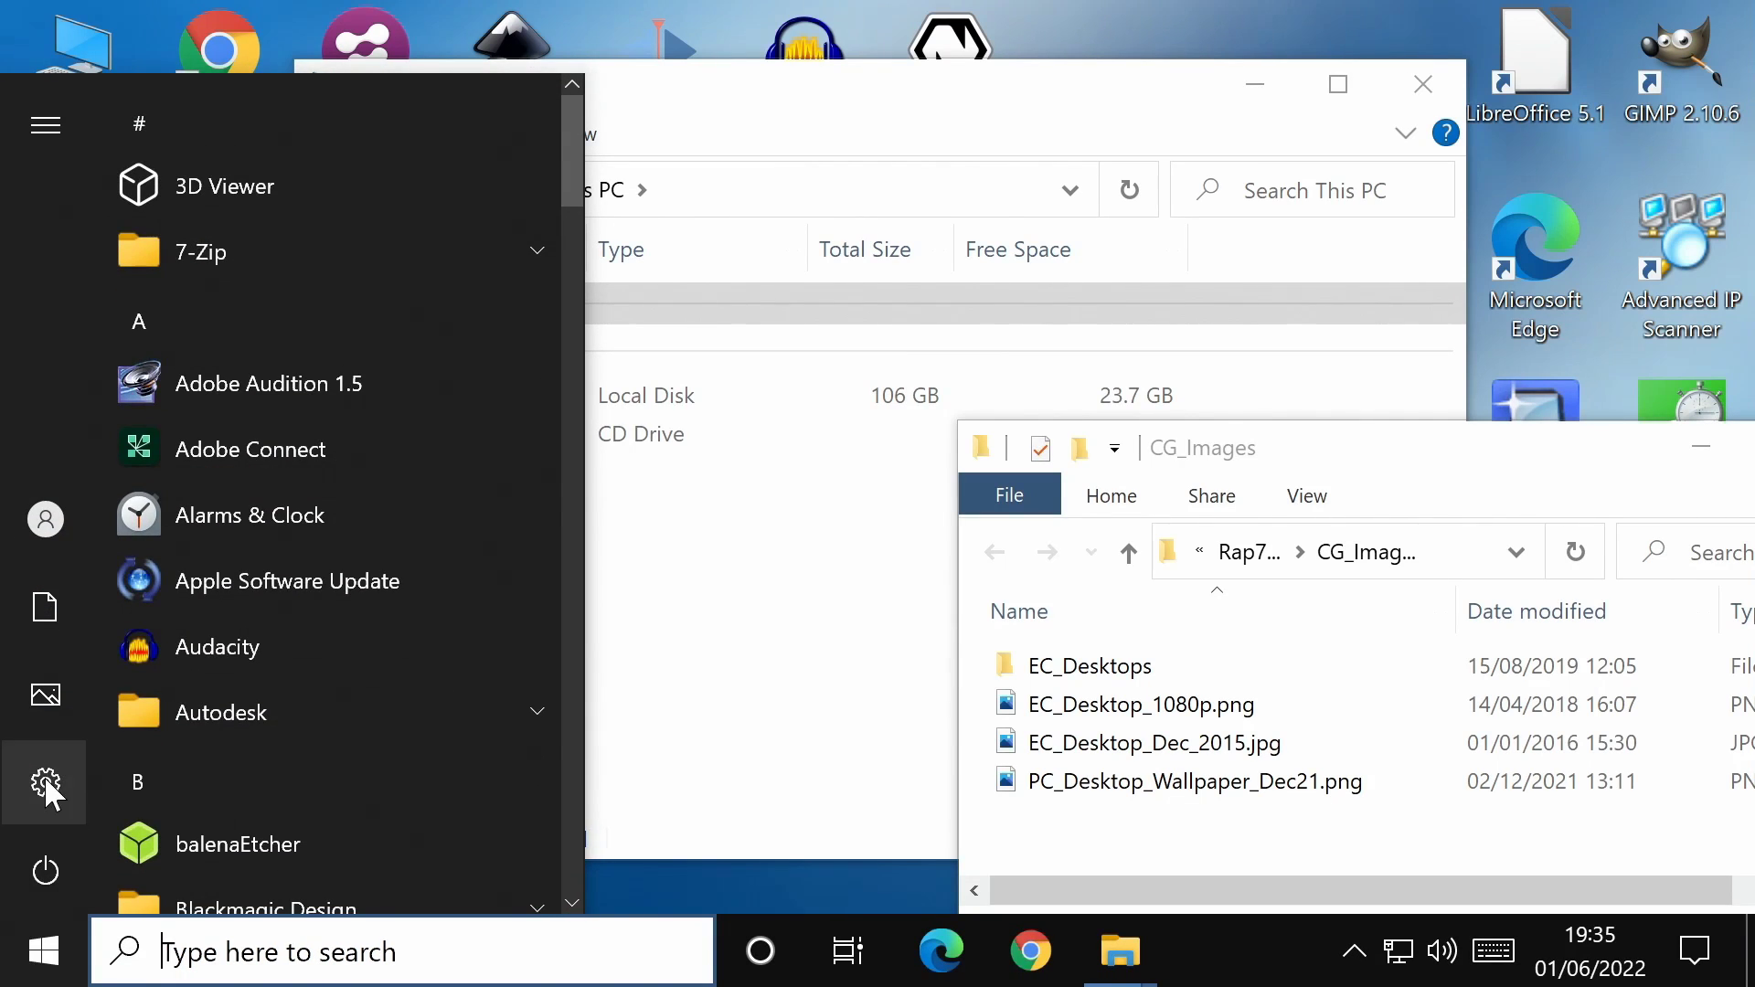
left_click(46, 763)
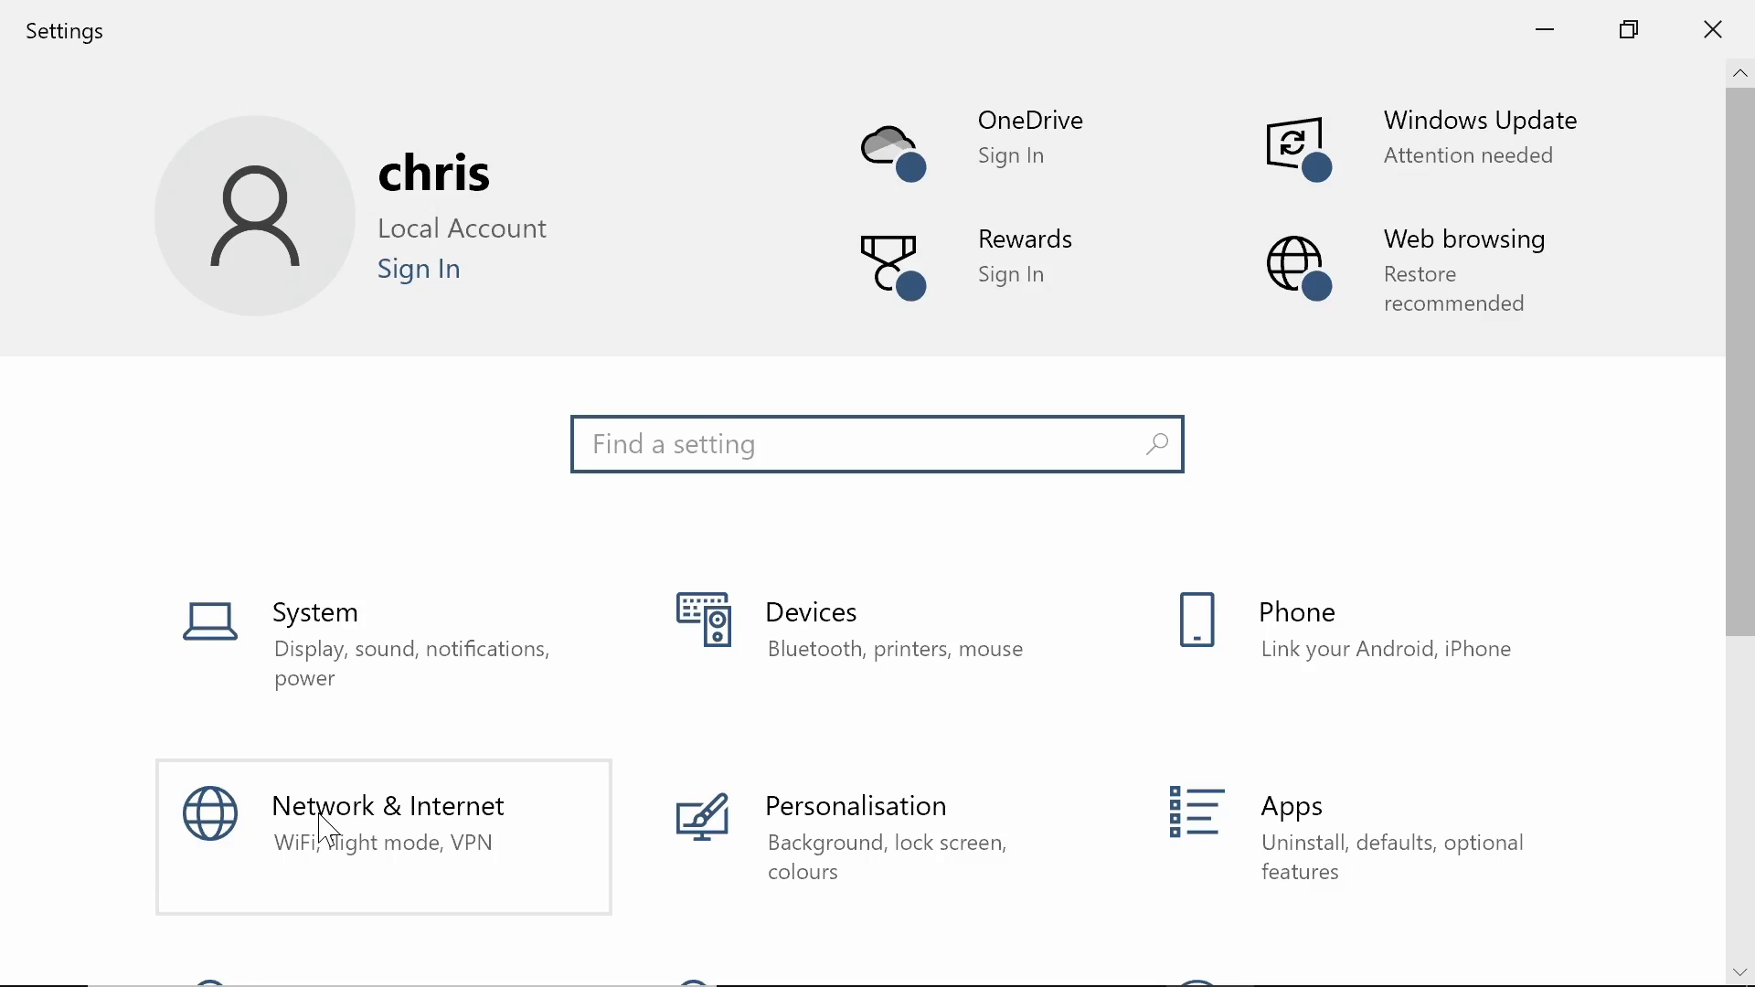
left_click(322, 813)
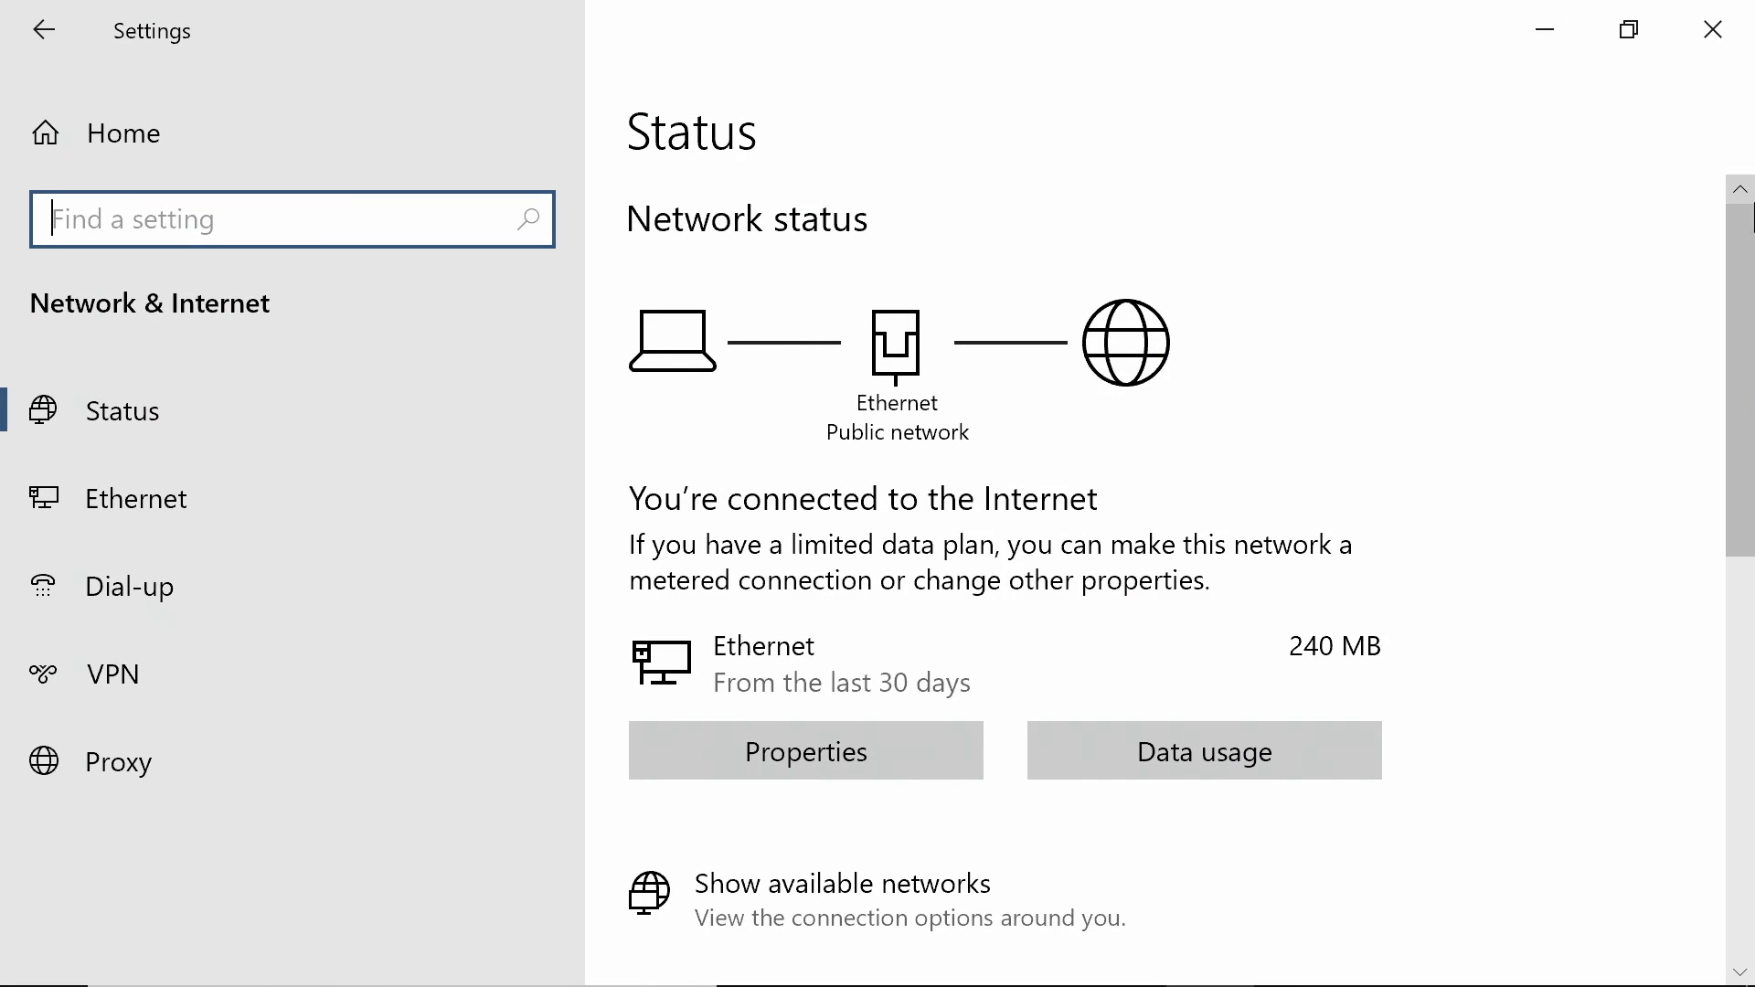
left_click_drag(1751, 274, 1751, 544)
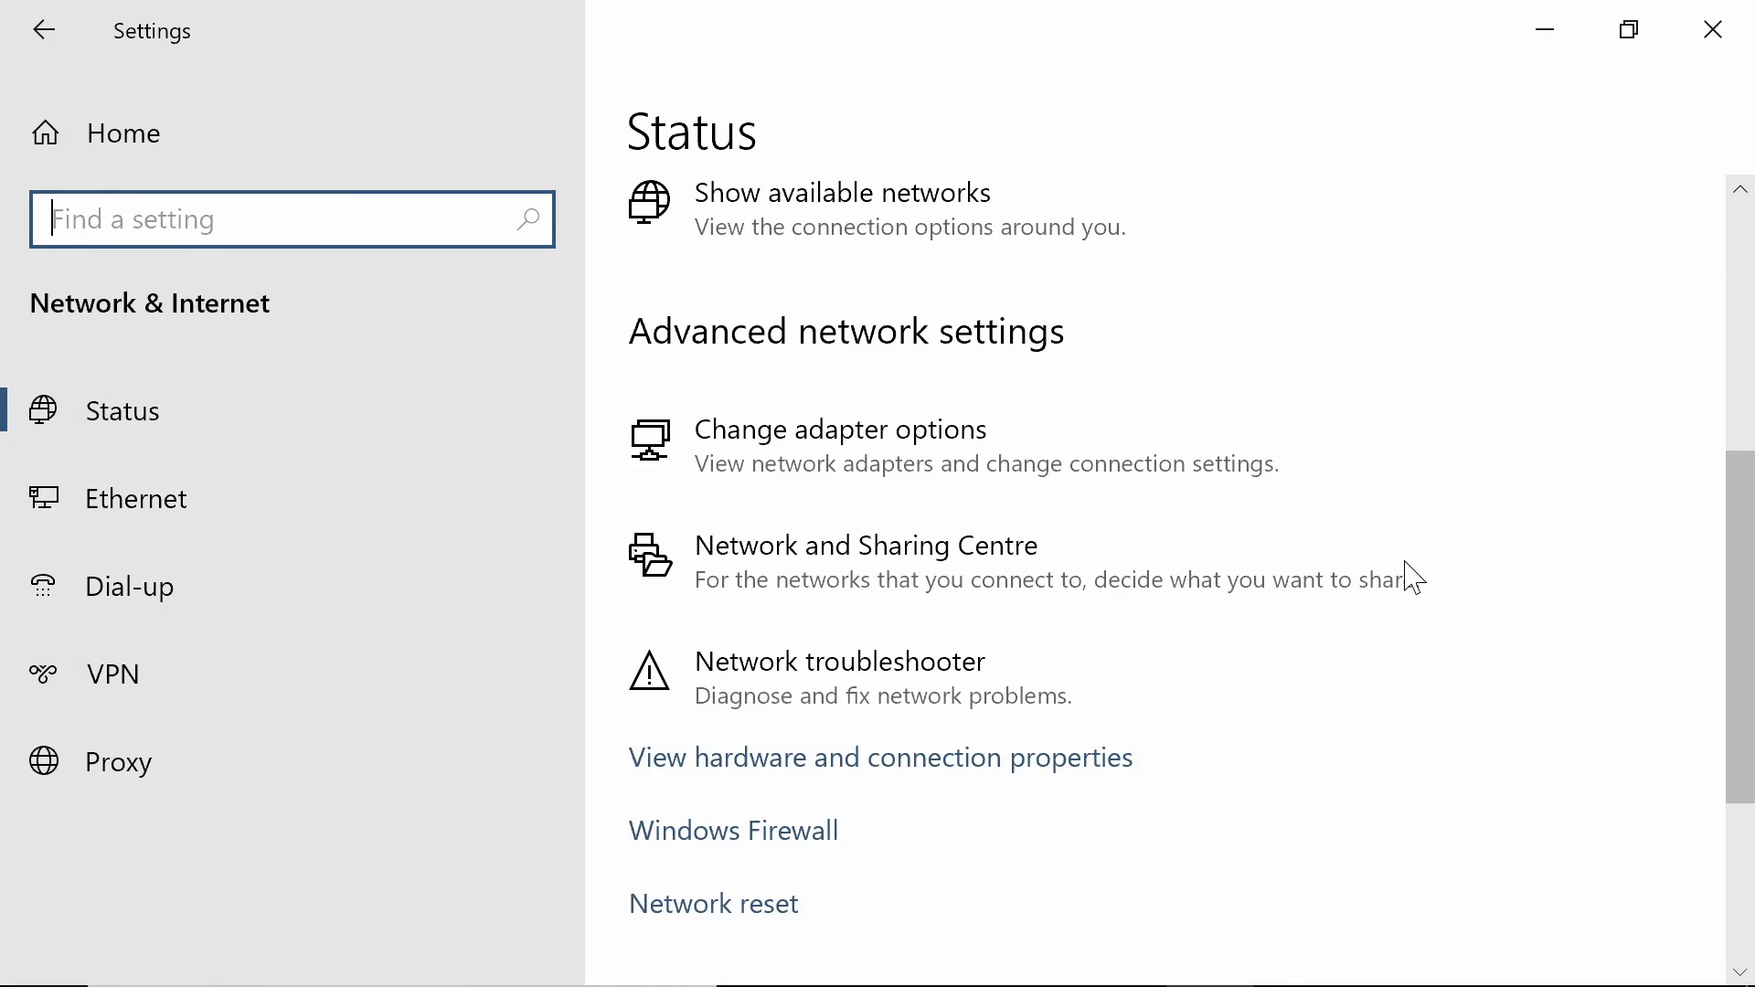
left_click(1028, 576)
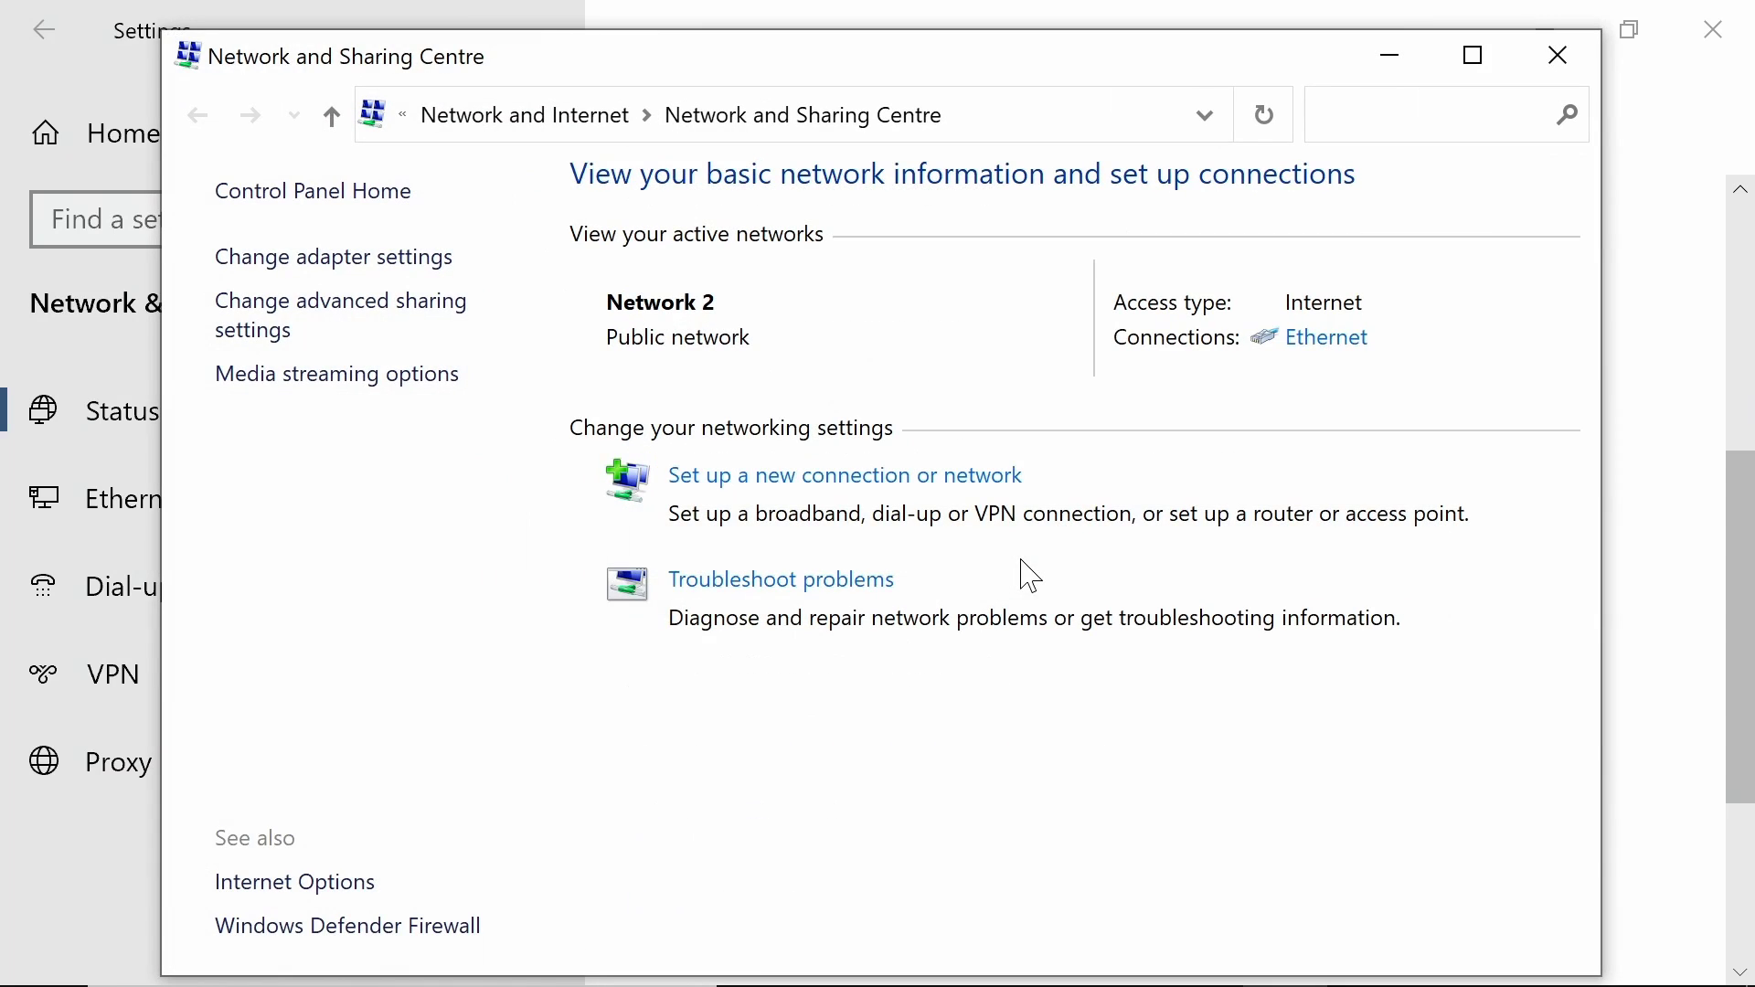
left_click(360, 311)
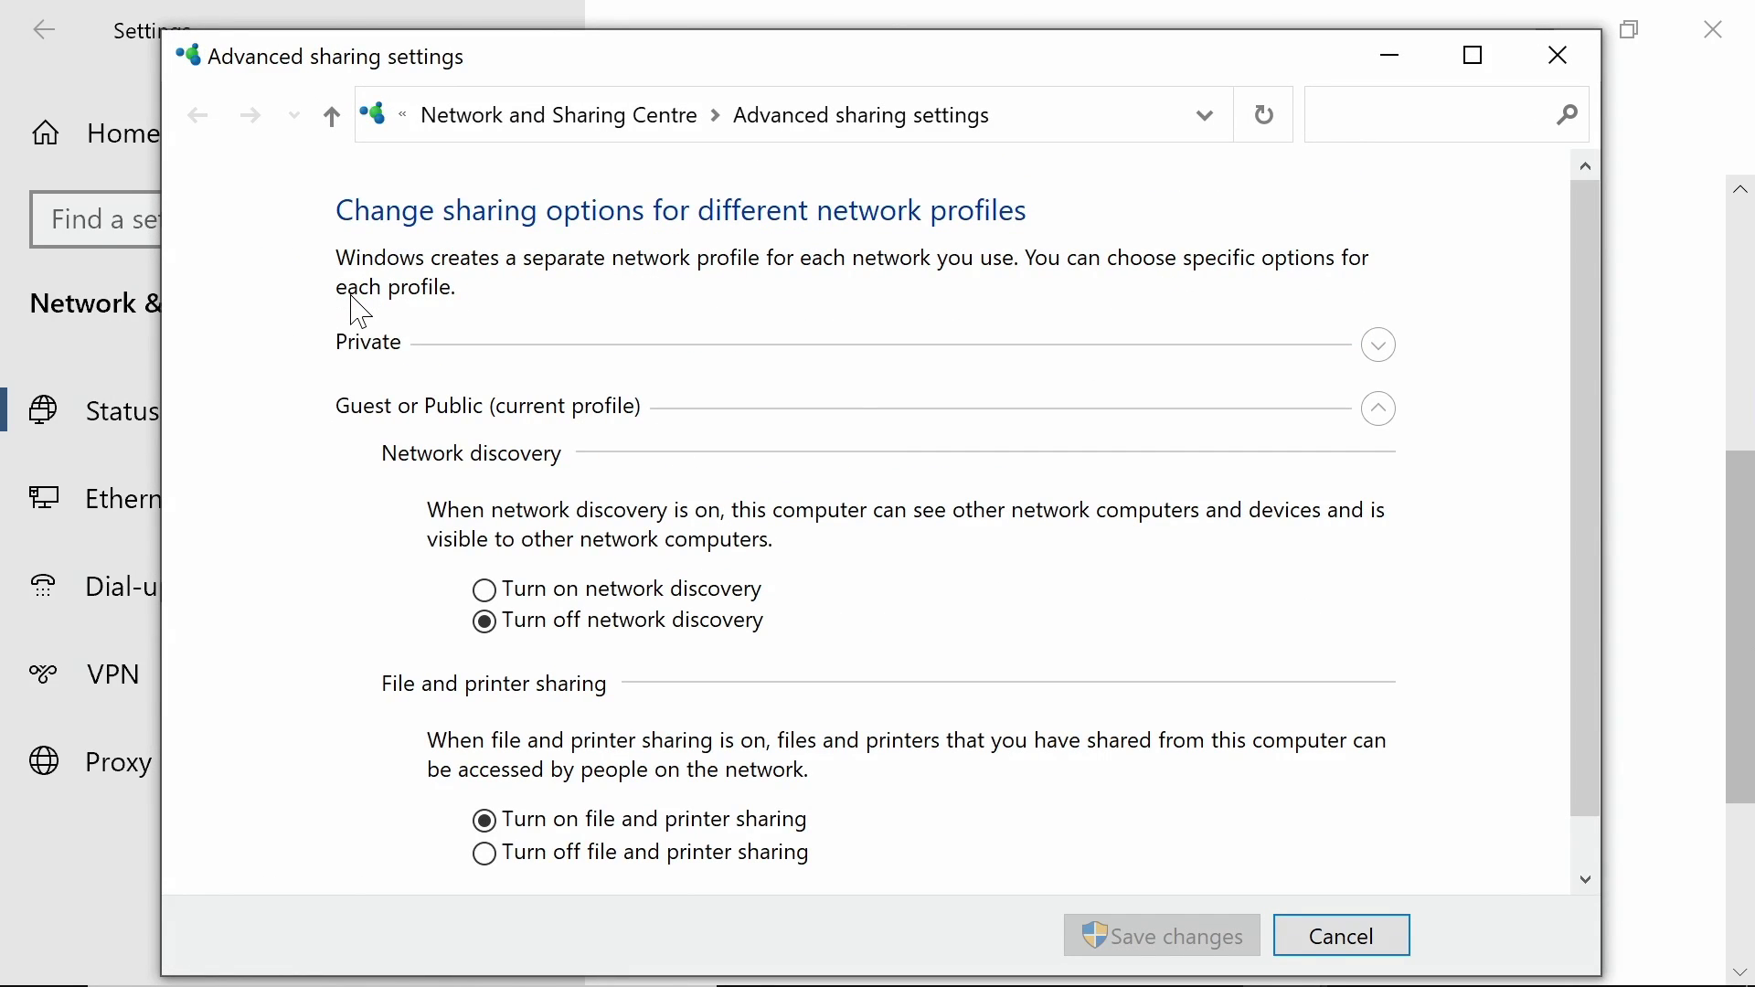
left_click(533, 591)
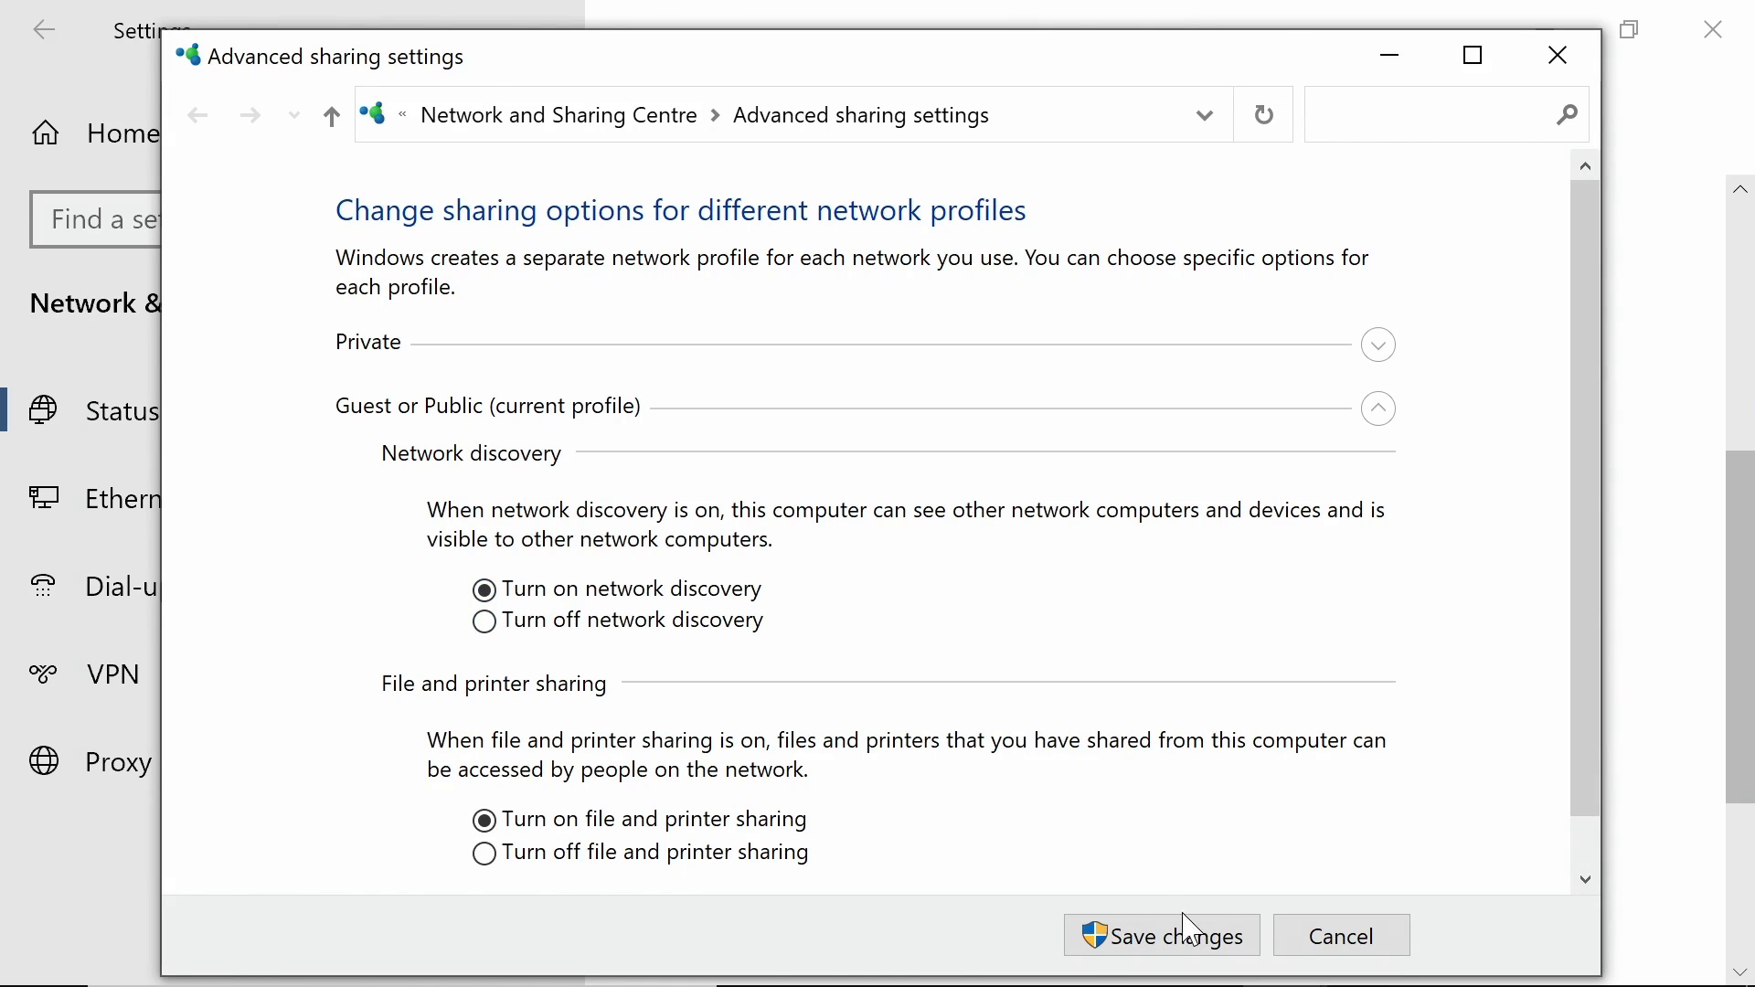
left_click(1209, 951)
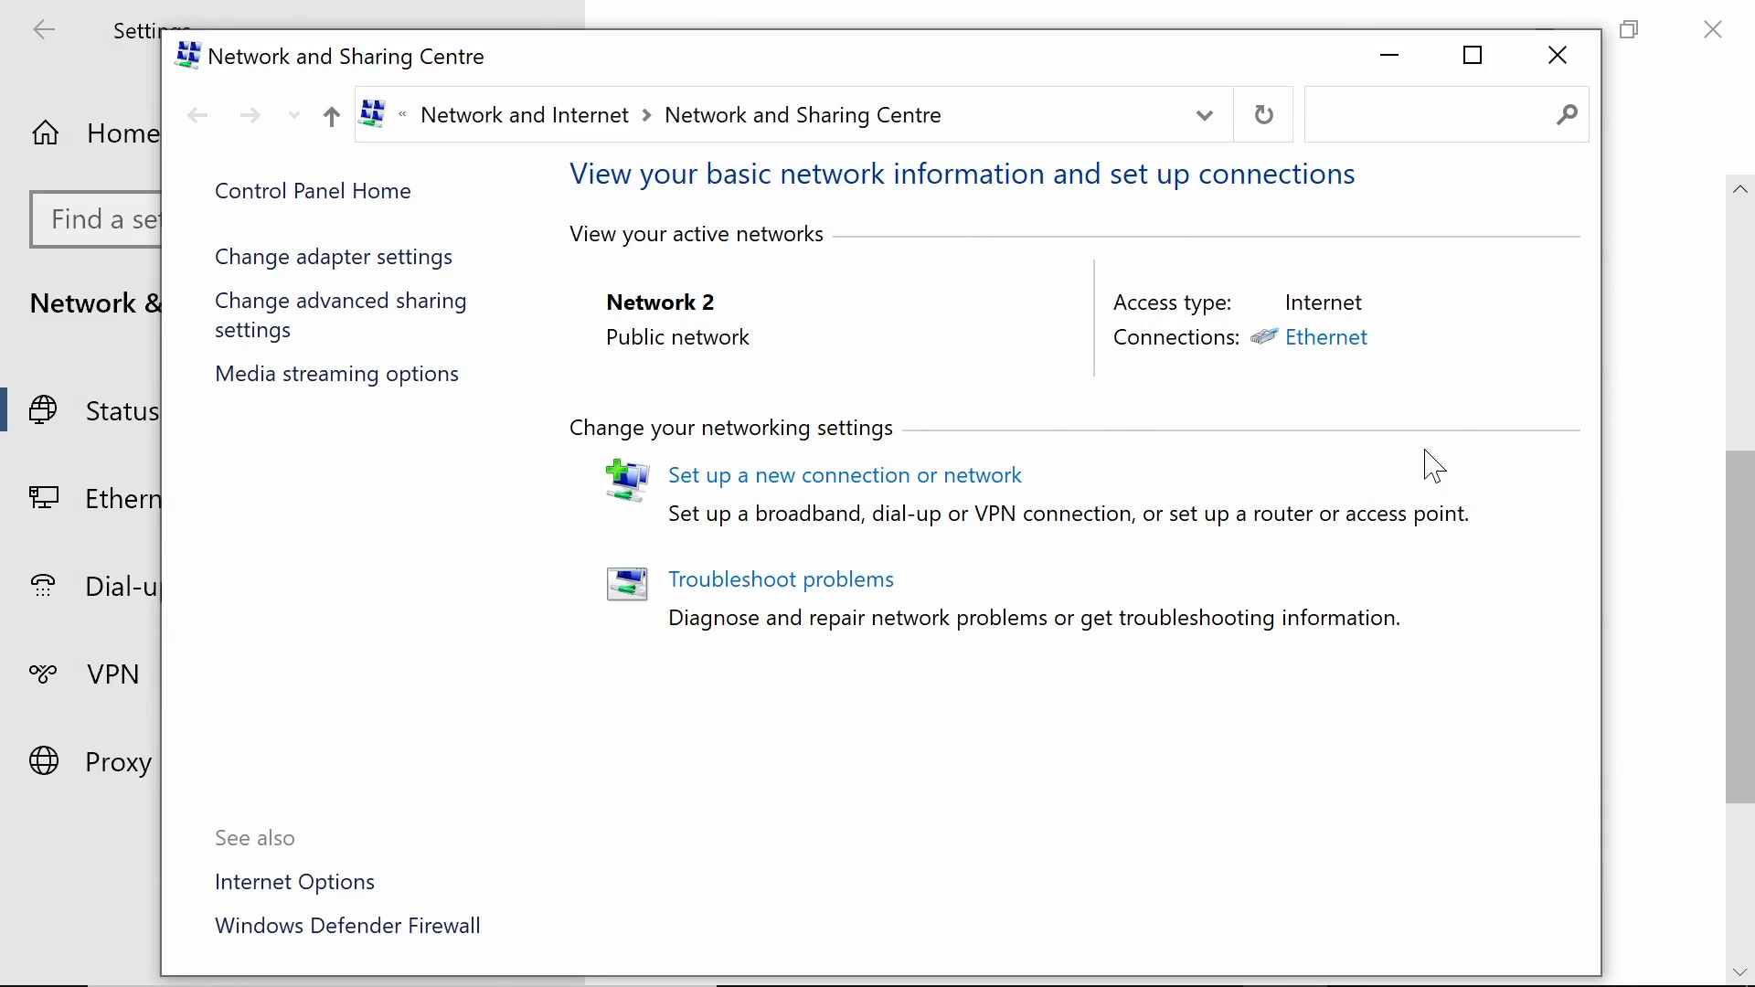
left_click(1551, 56)
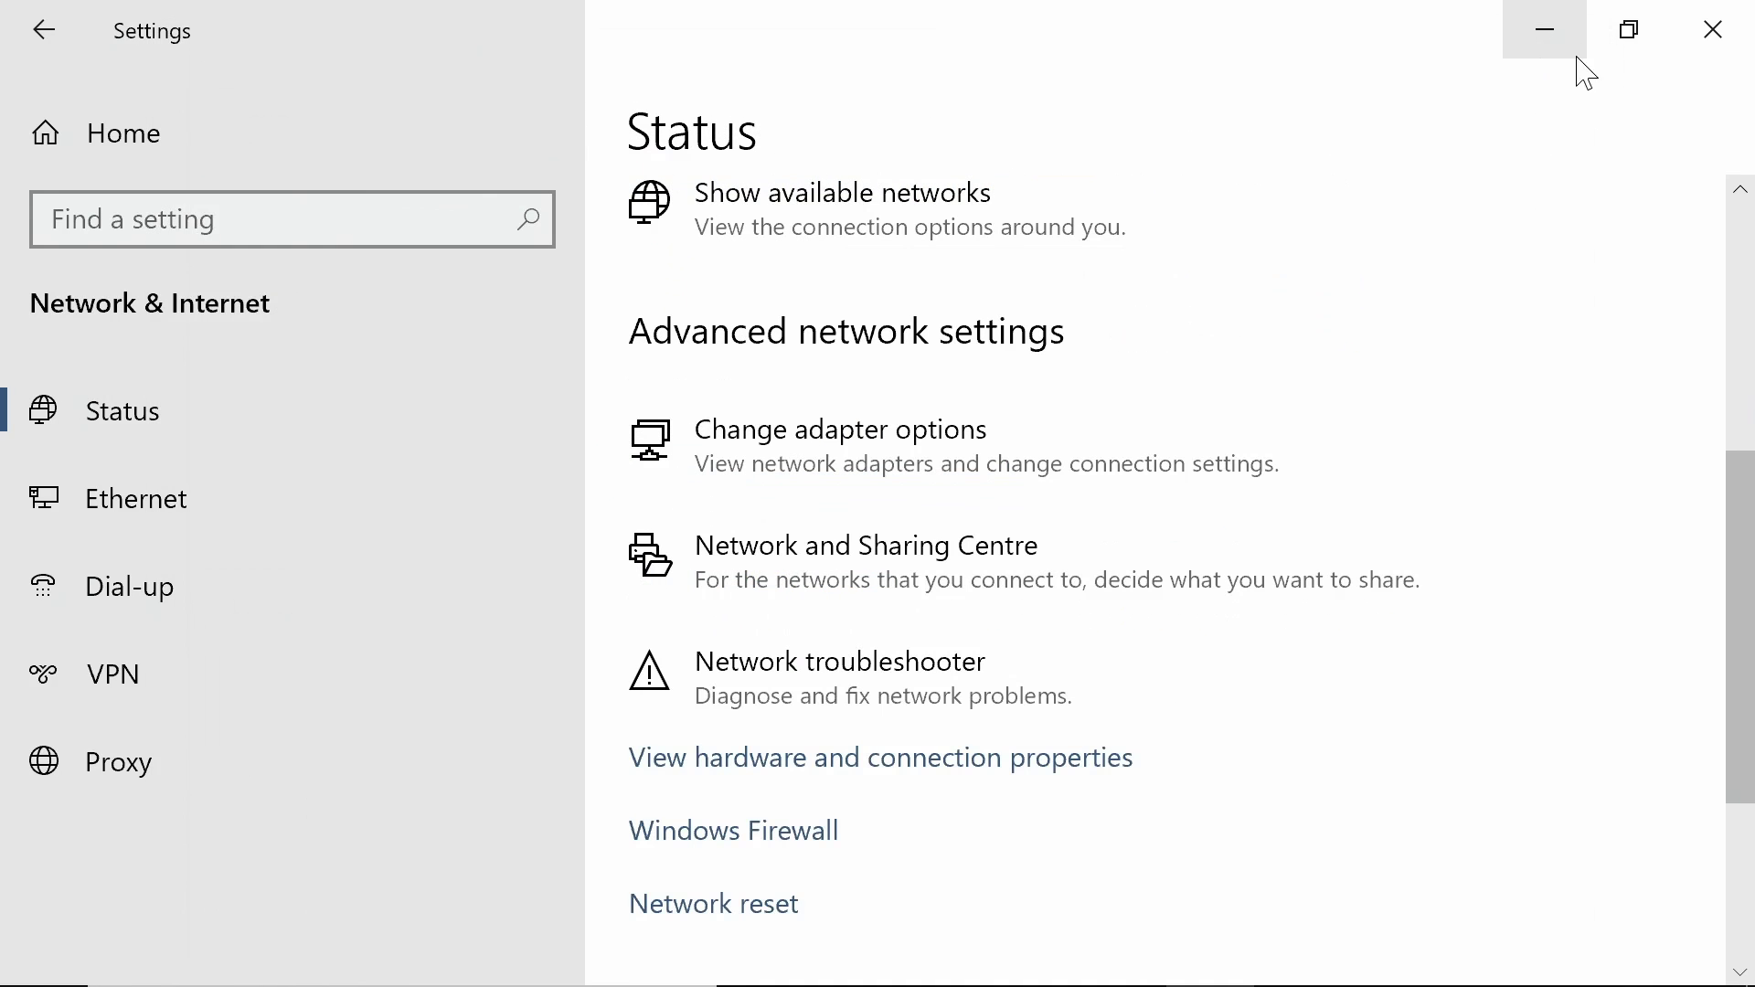
left_click(1712, 35)
Step: Map RASPBERRYPI\Pi4_Share as network drive Z: from This PC's Map network drive
left_click(739, 734)
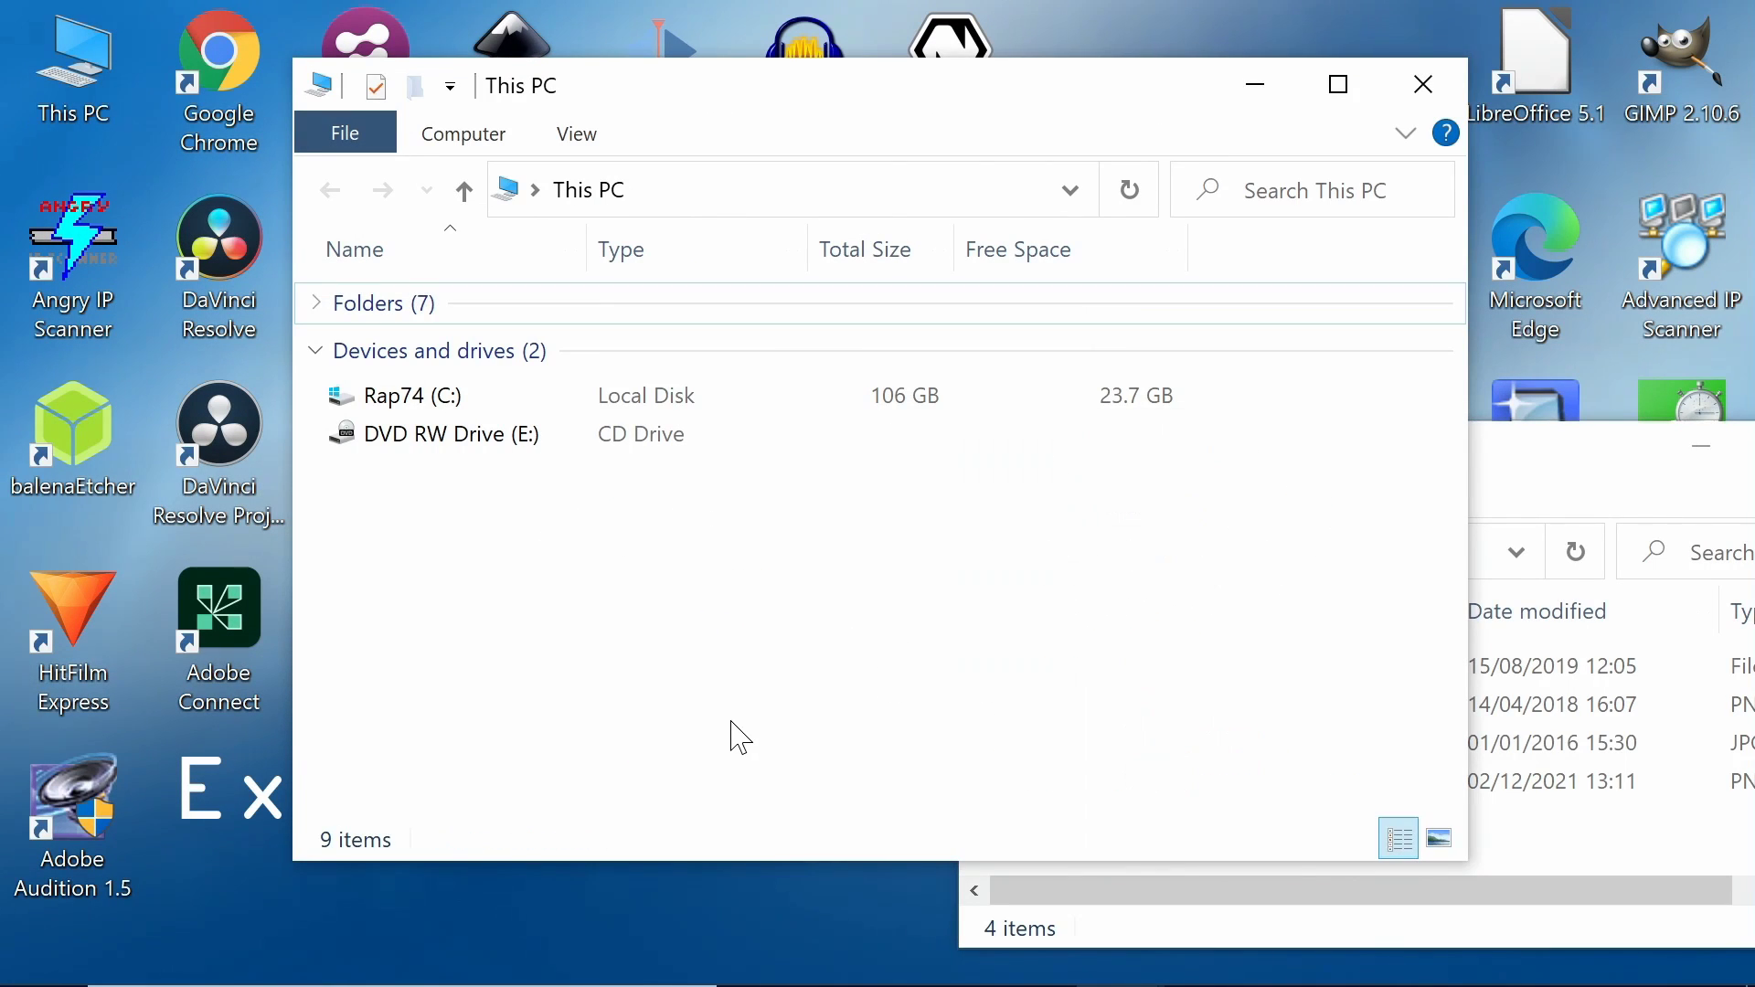
left_click(448, 137)
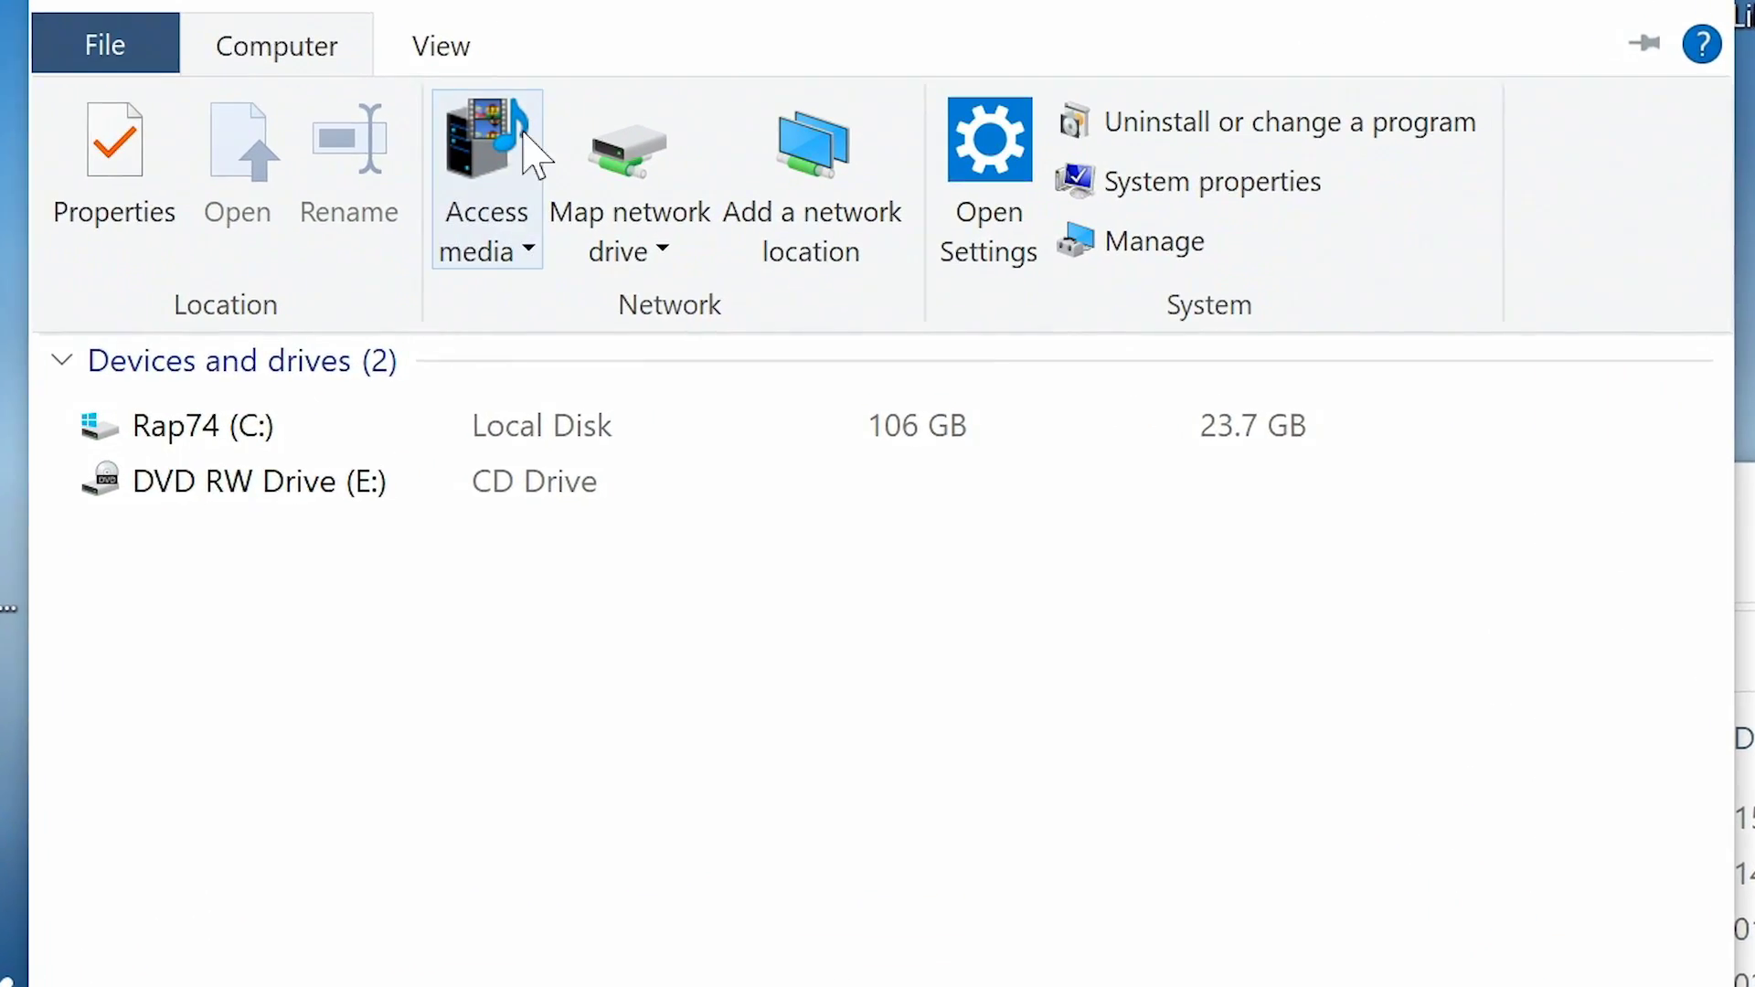
left_click(651, 166)
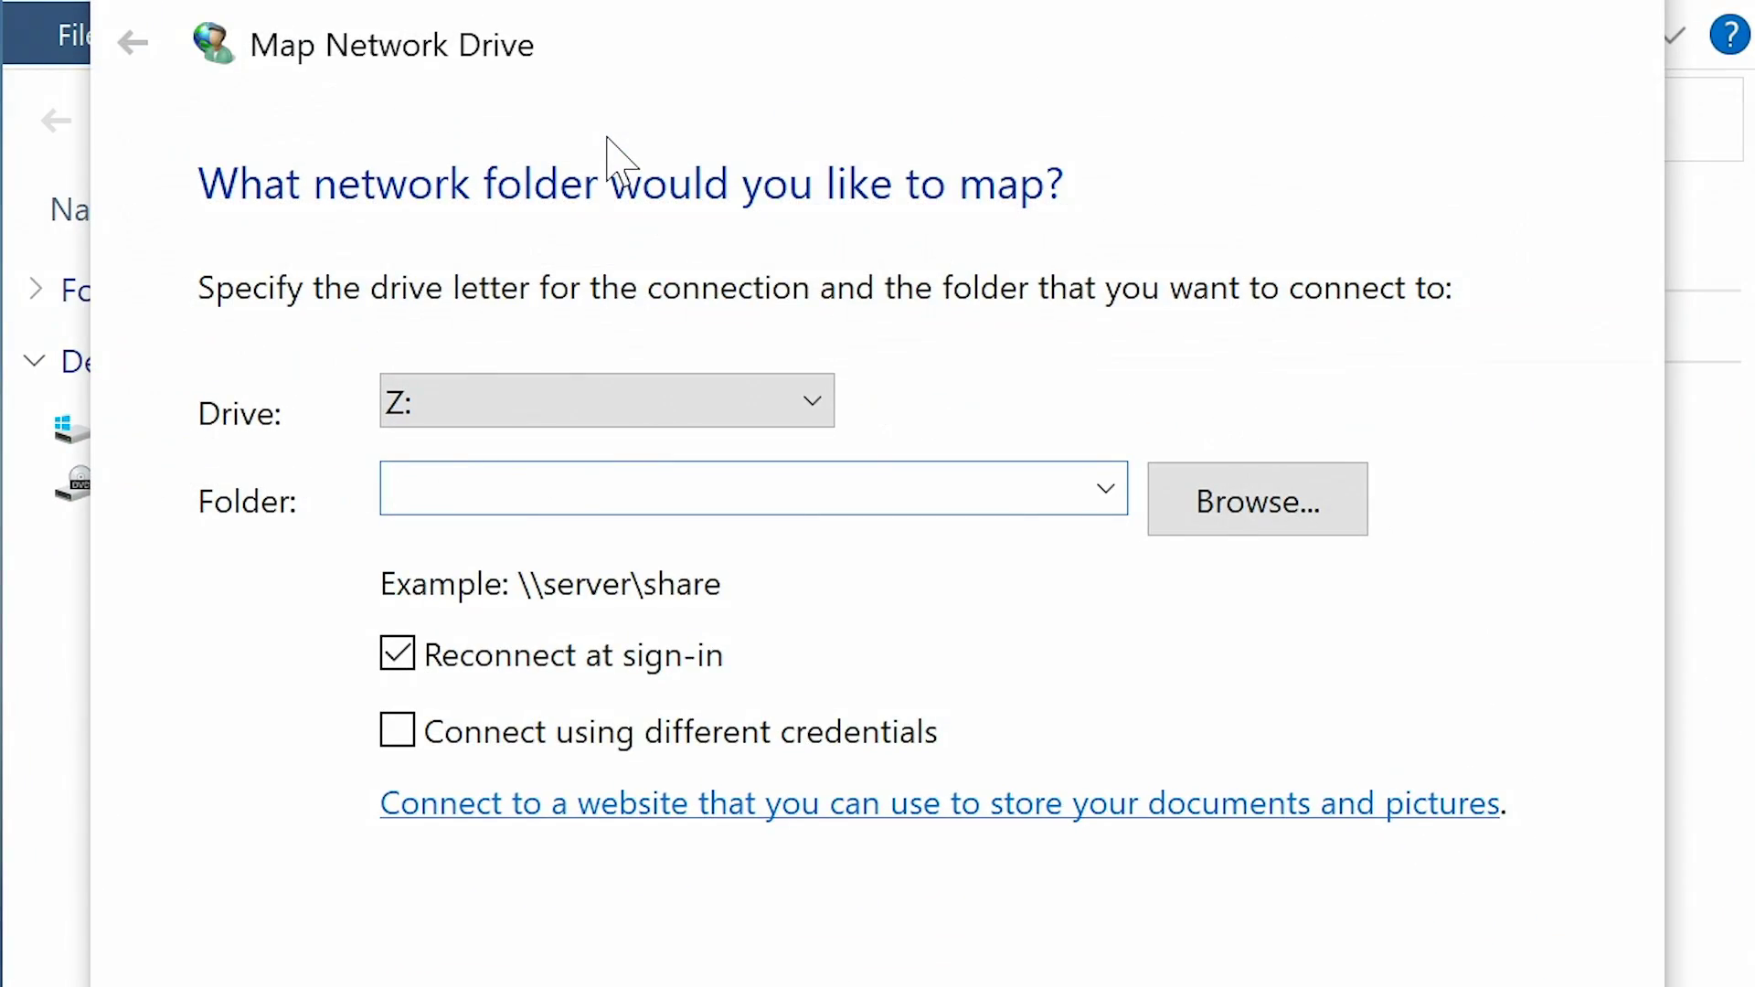
left_click(607, 406)
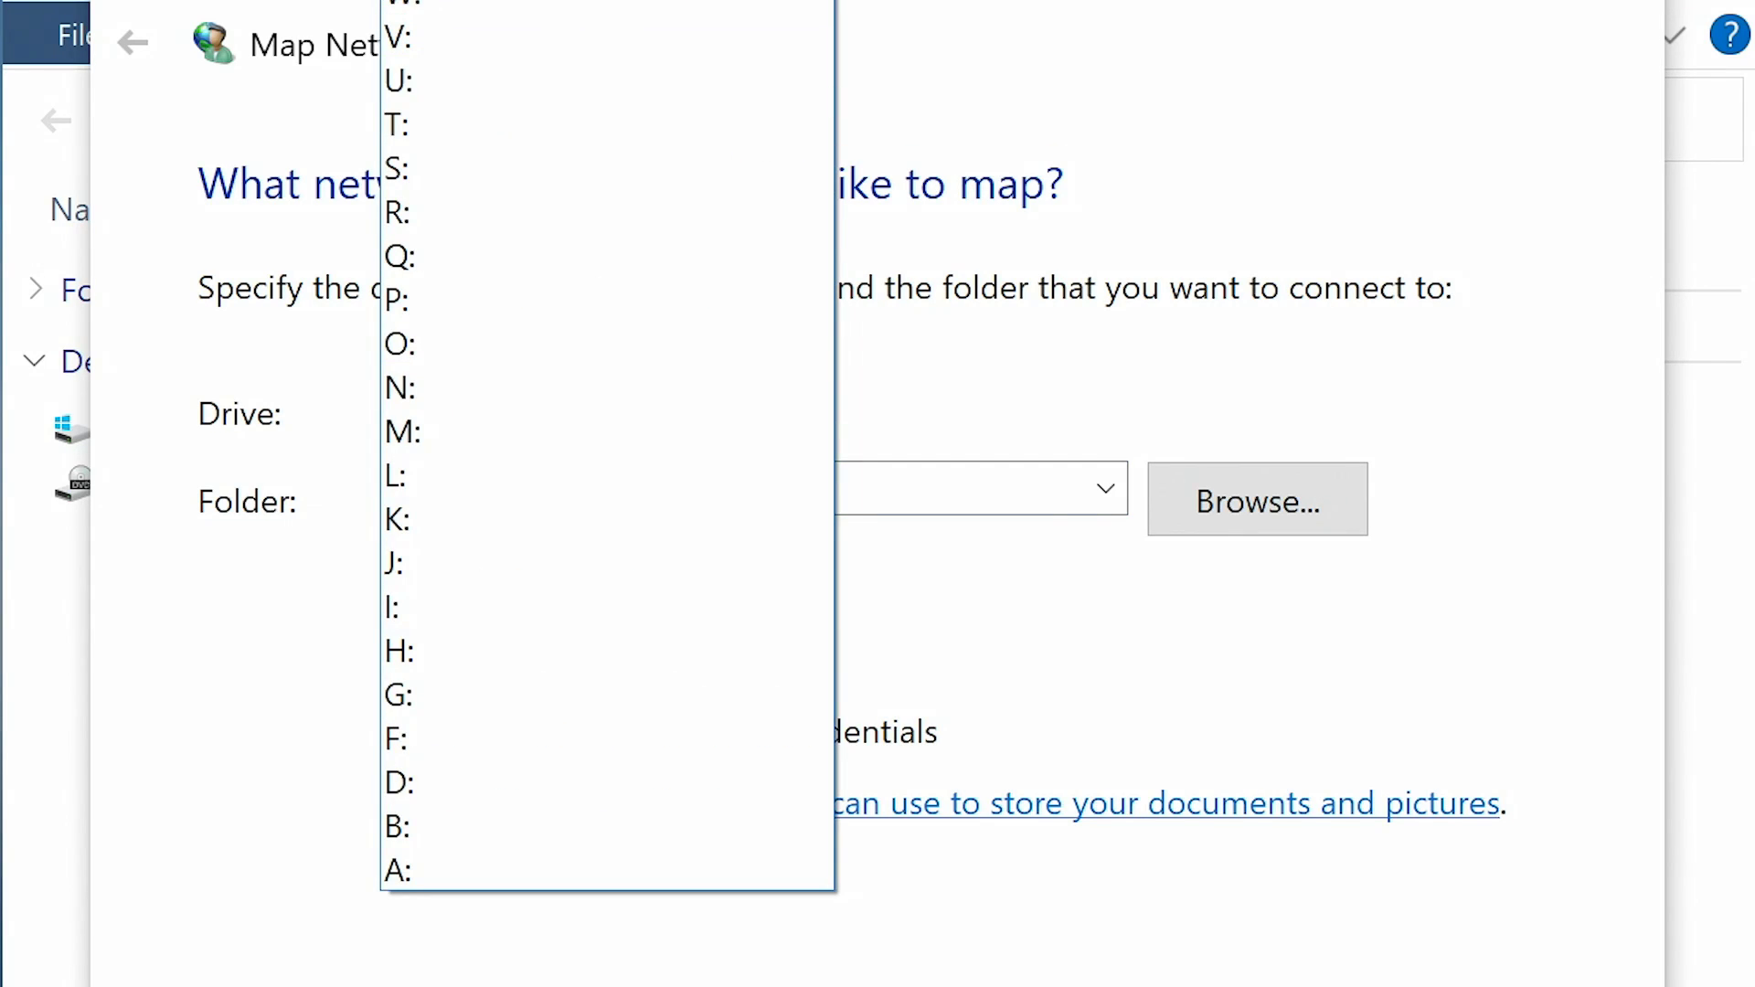
left_click(574, 4)
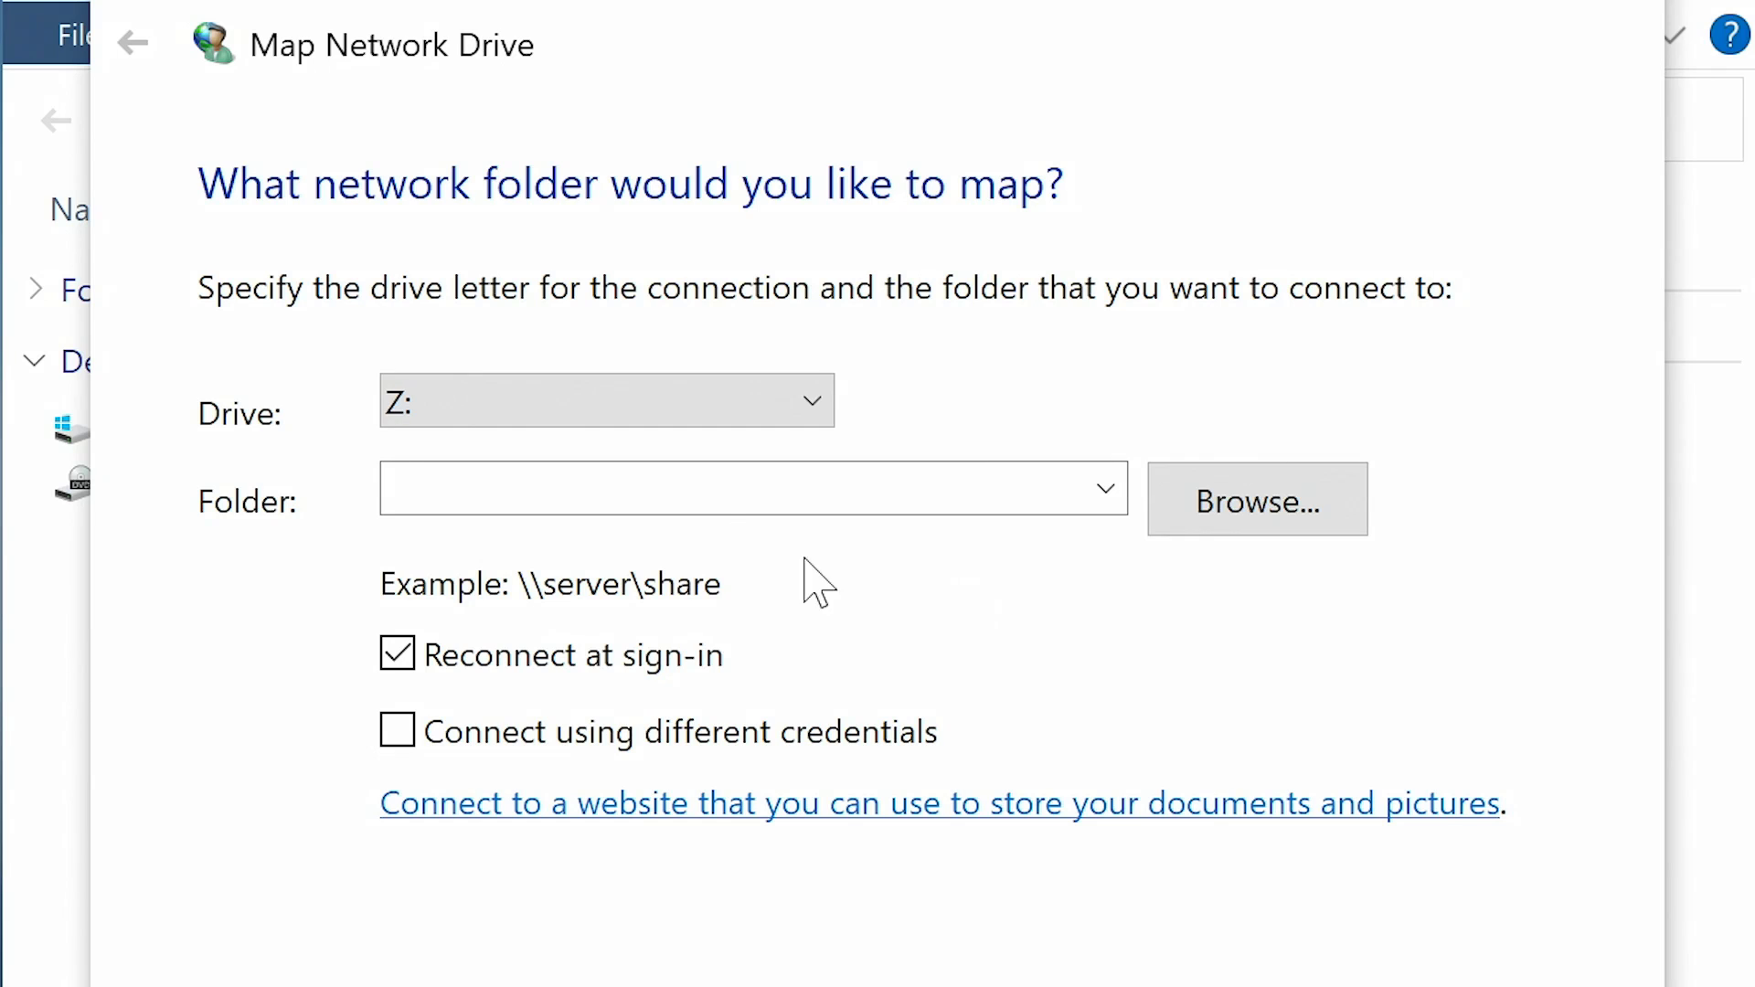
left_click(1256, 529)
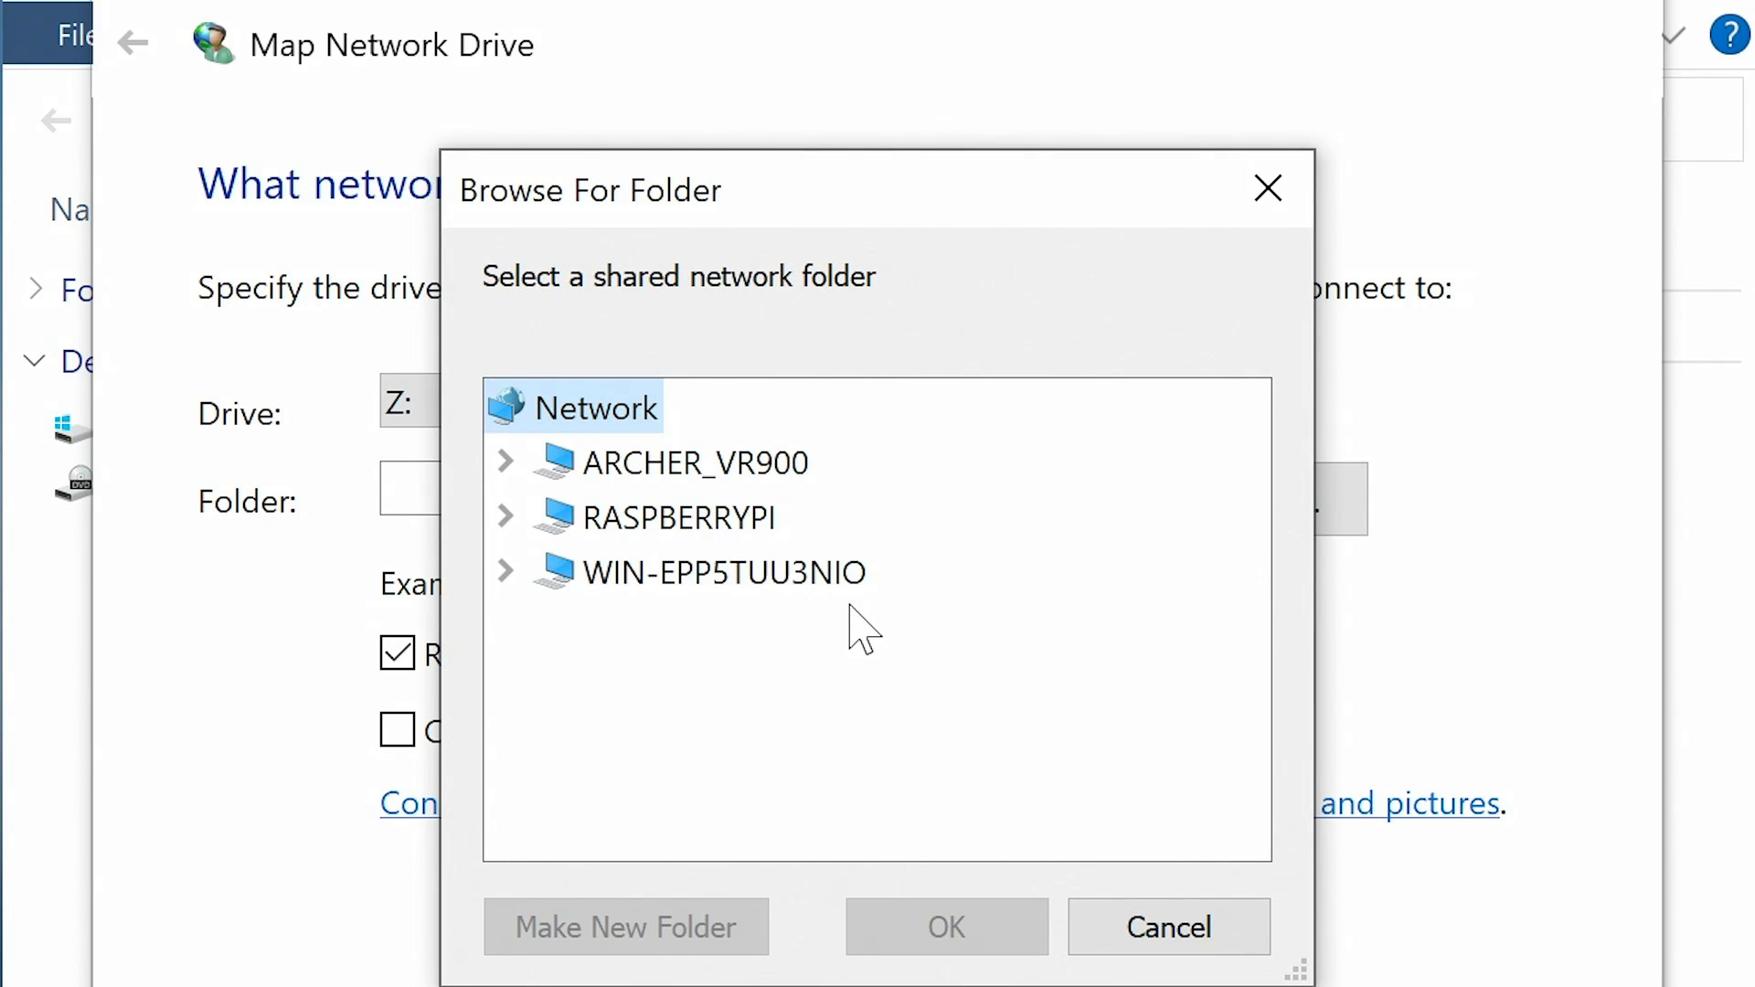
double_click(724, 522)
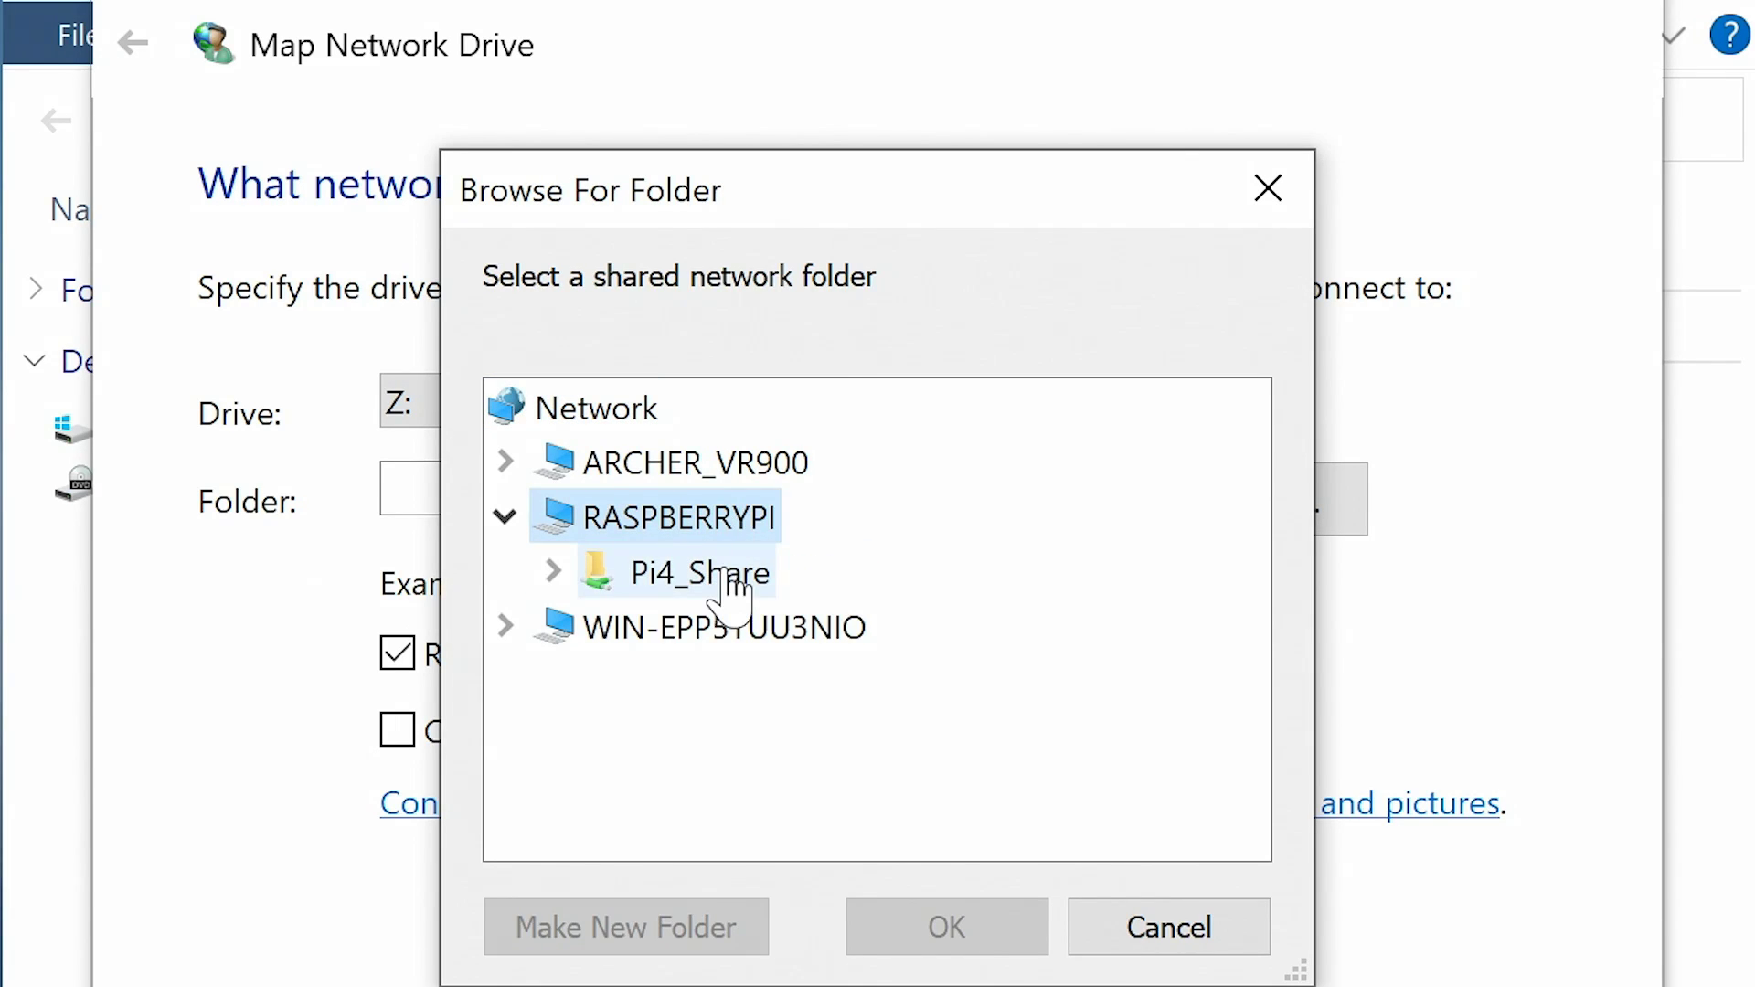
left_click(724, 568)
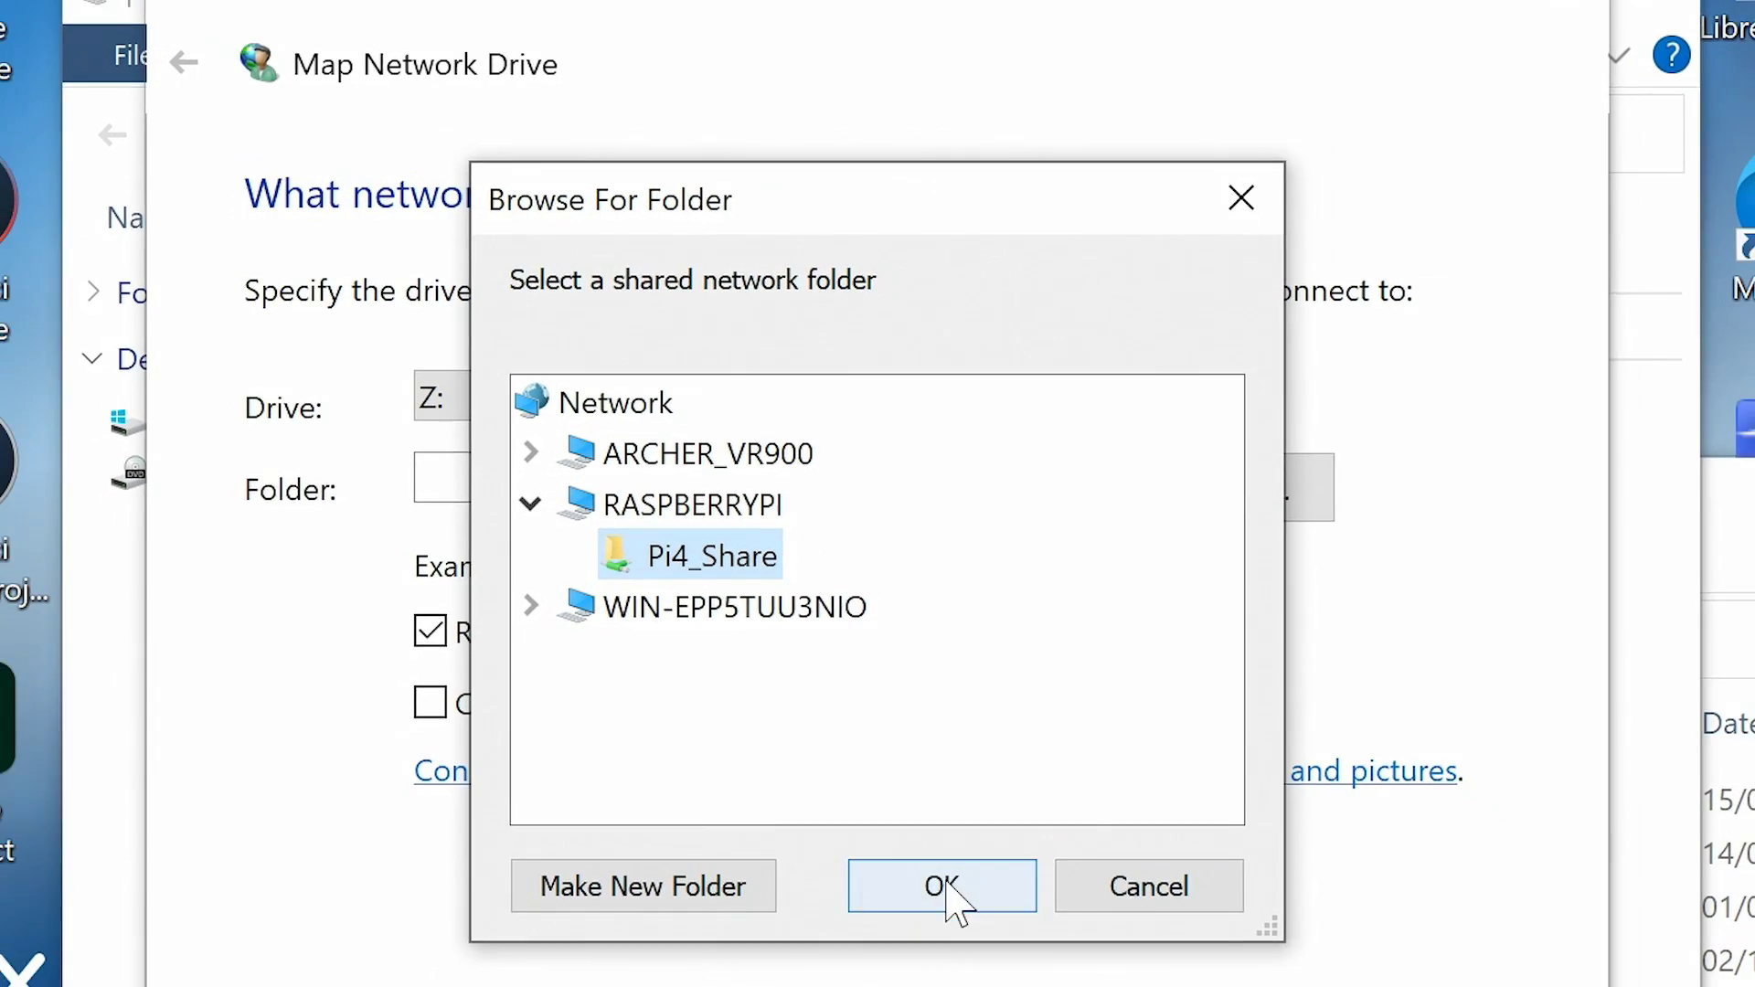
left_click(941, 887)
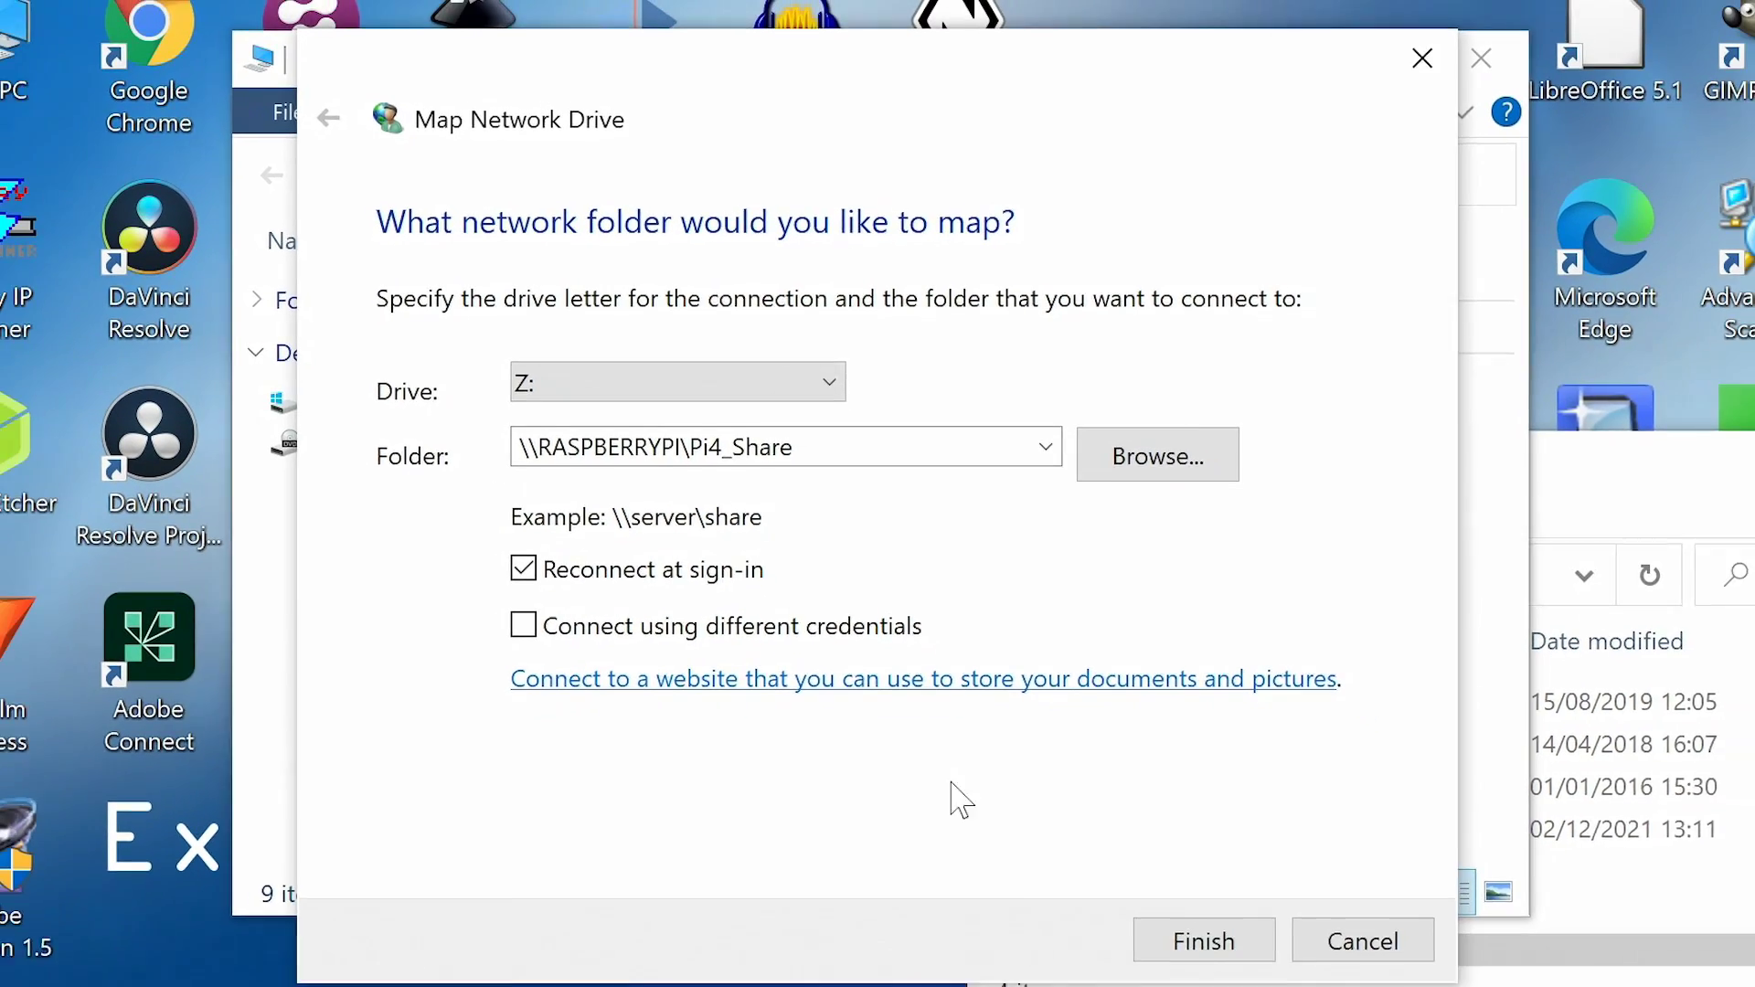
left_click(1204, 940)
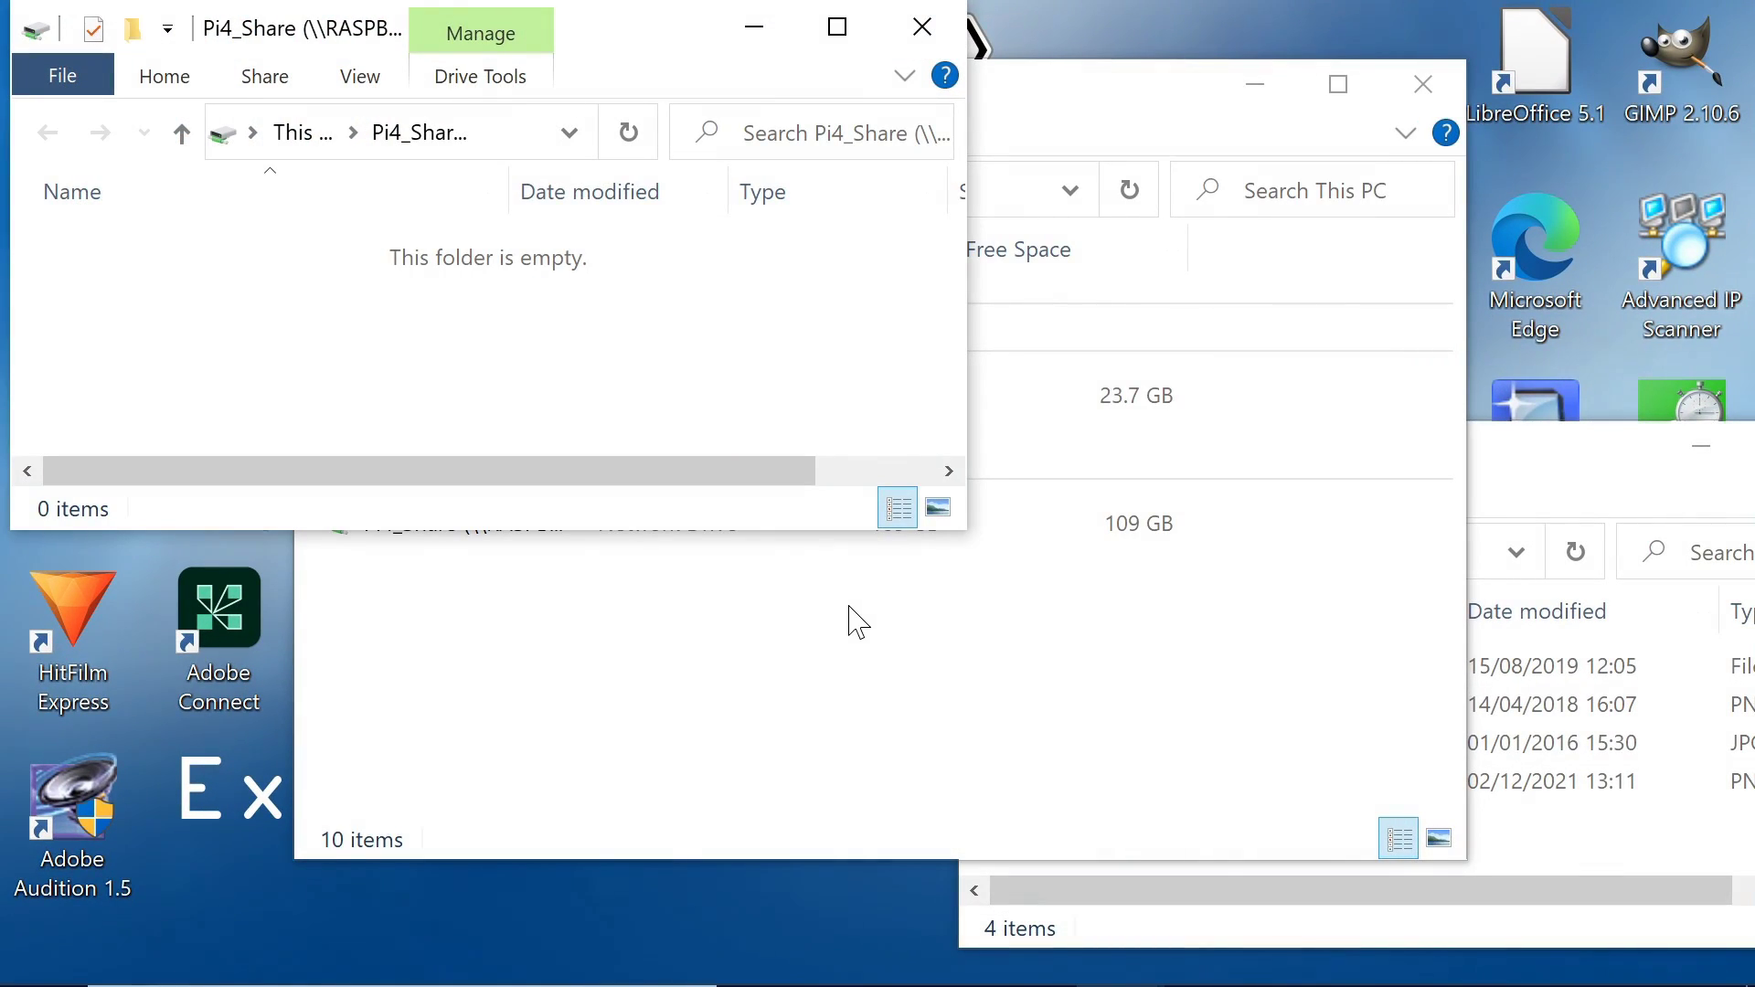
Step: Copy EC_Desktop_1080p.png, EC_Desktop_Dec_2015.jpg and PC_Desktop_Wallpaper_Dec21.png from CG_Images into Pi4_Share
left_click_drag(648, 32, 762, 235)
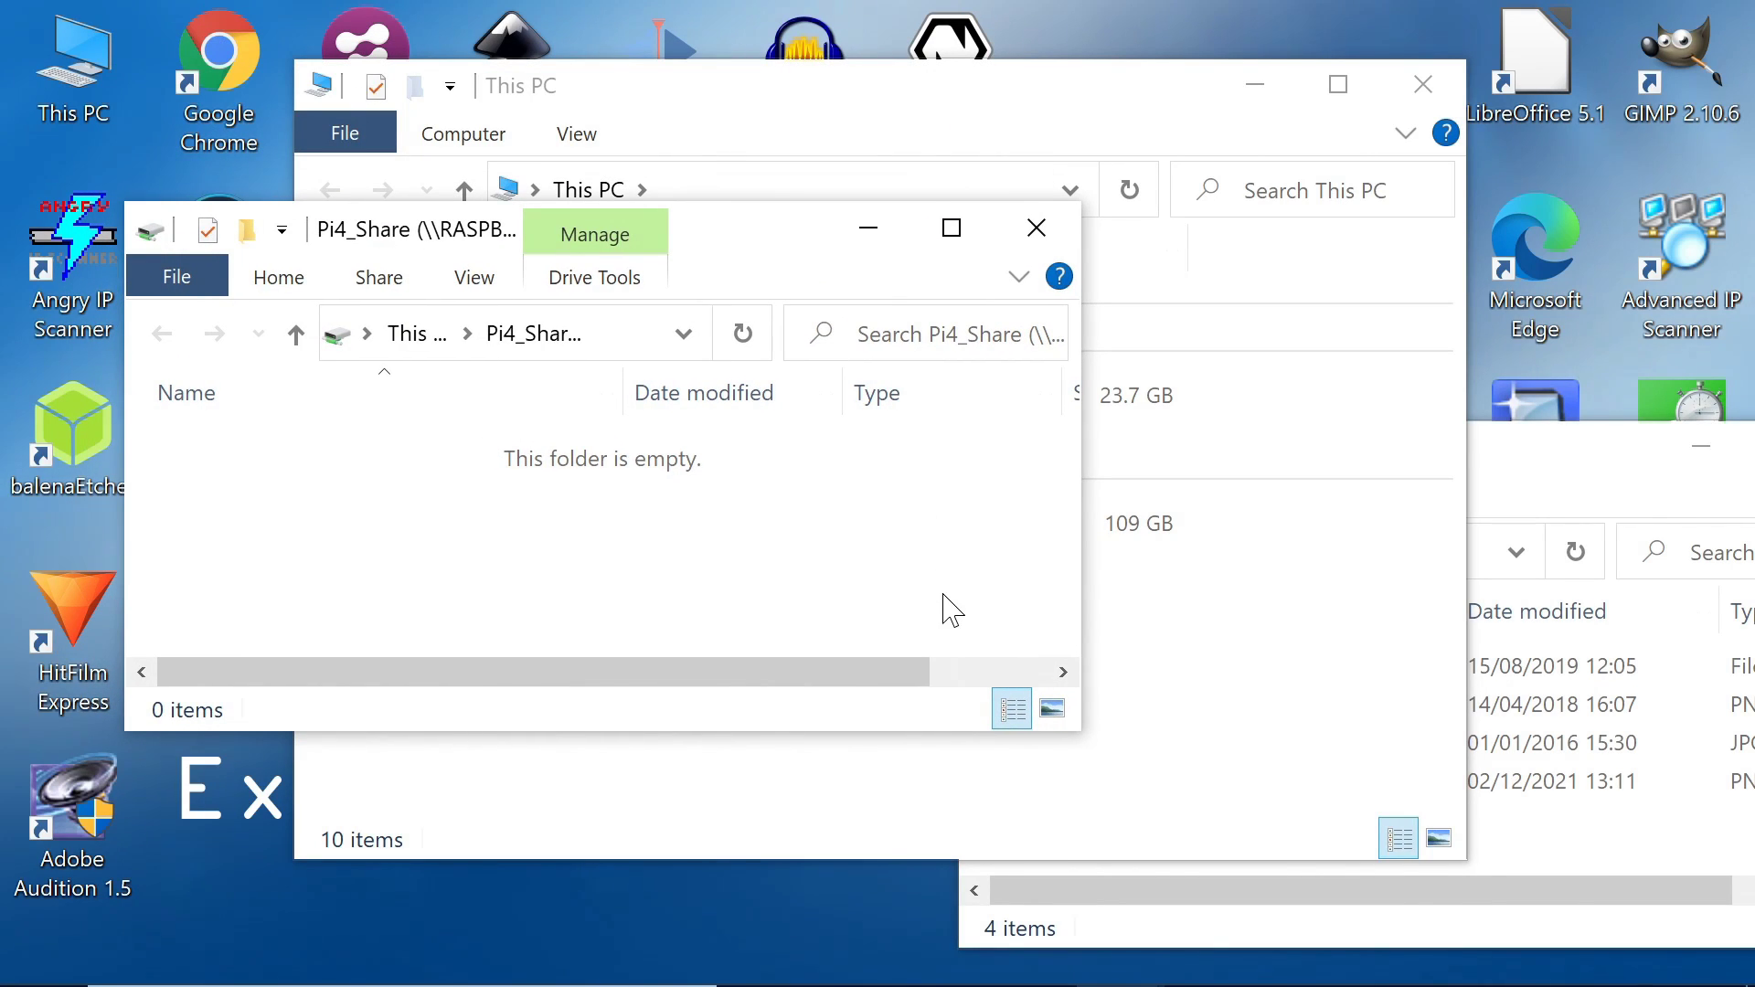
left_click(1606, 457)
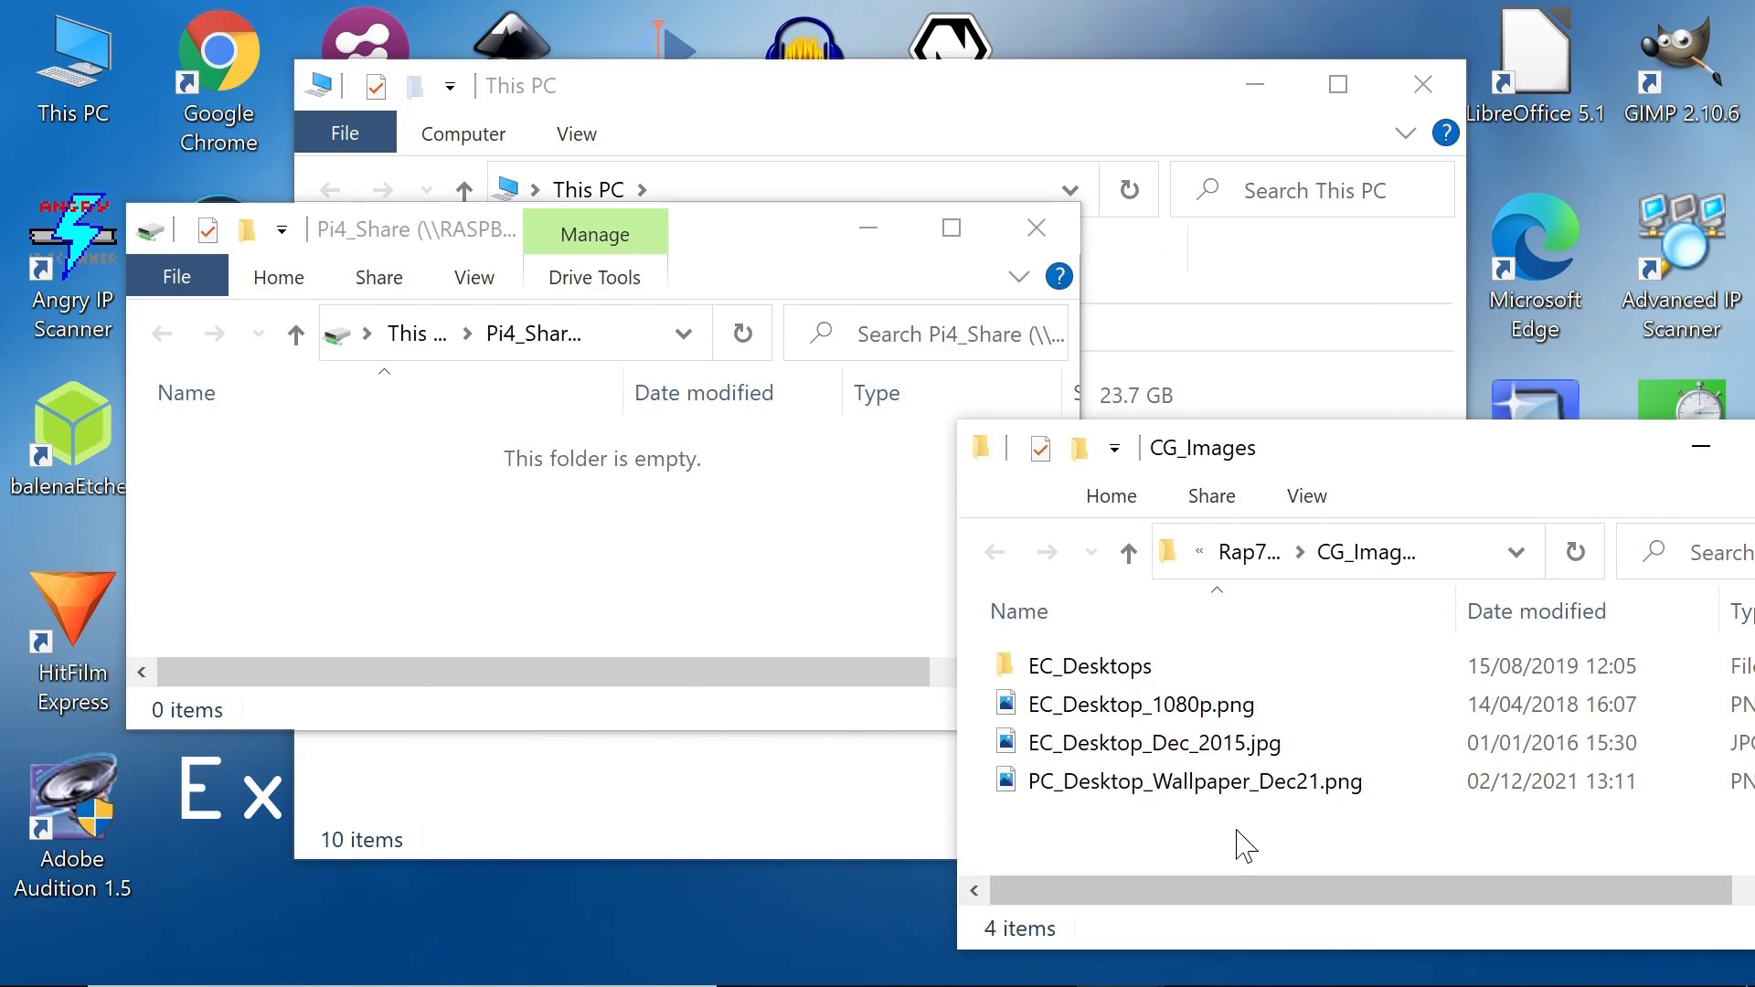
left_click_drag(1237, 832, 1154, 700)
right_click(1155, 722)
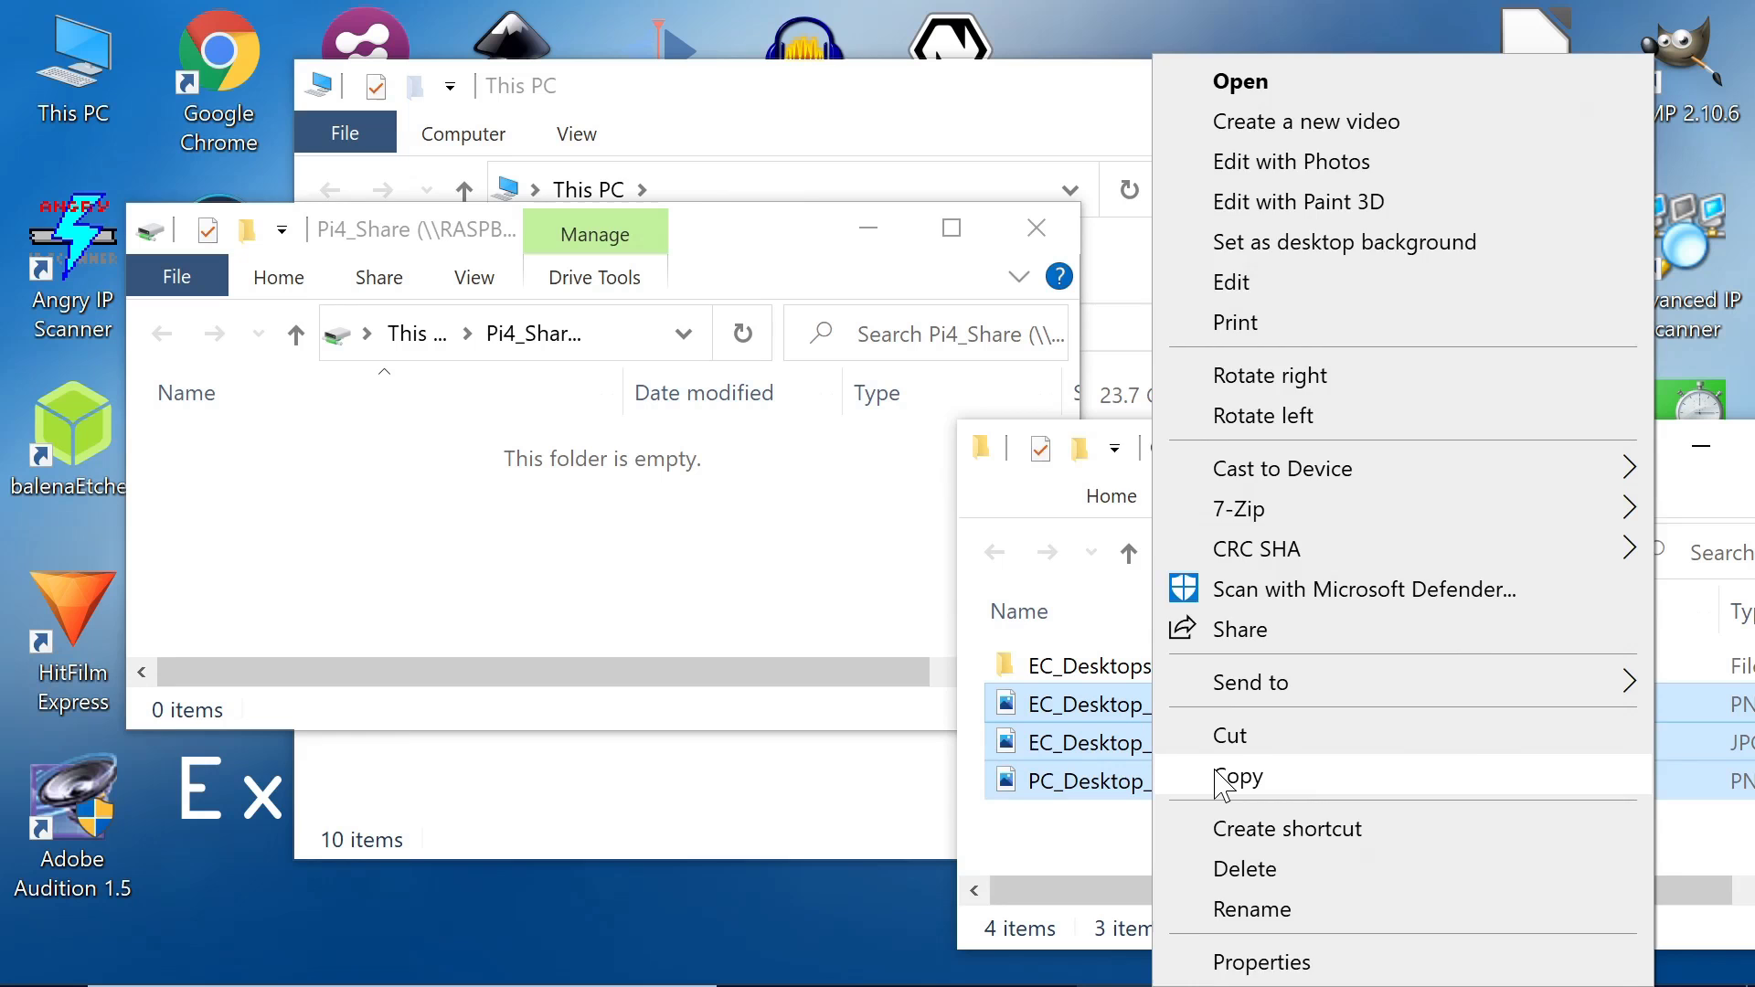
left_click(1186, 766)
right_click(280, 496)
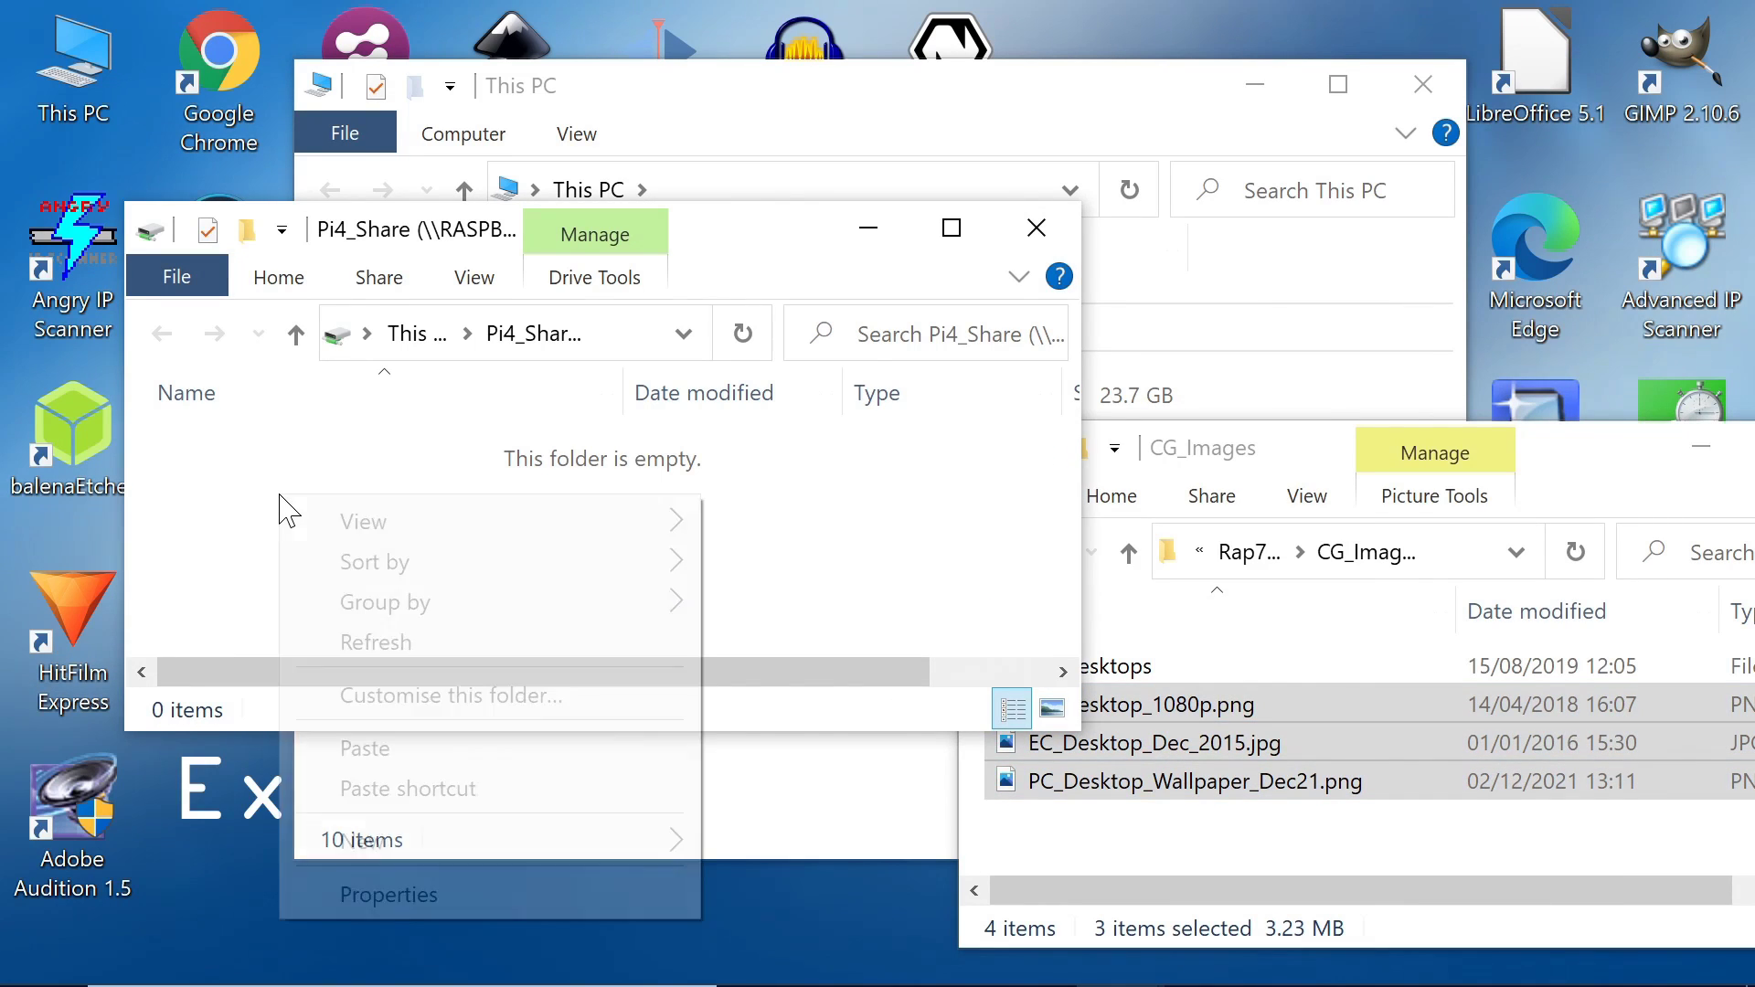
left_click(419, 748)
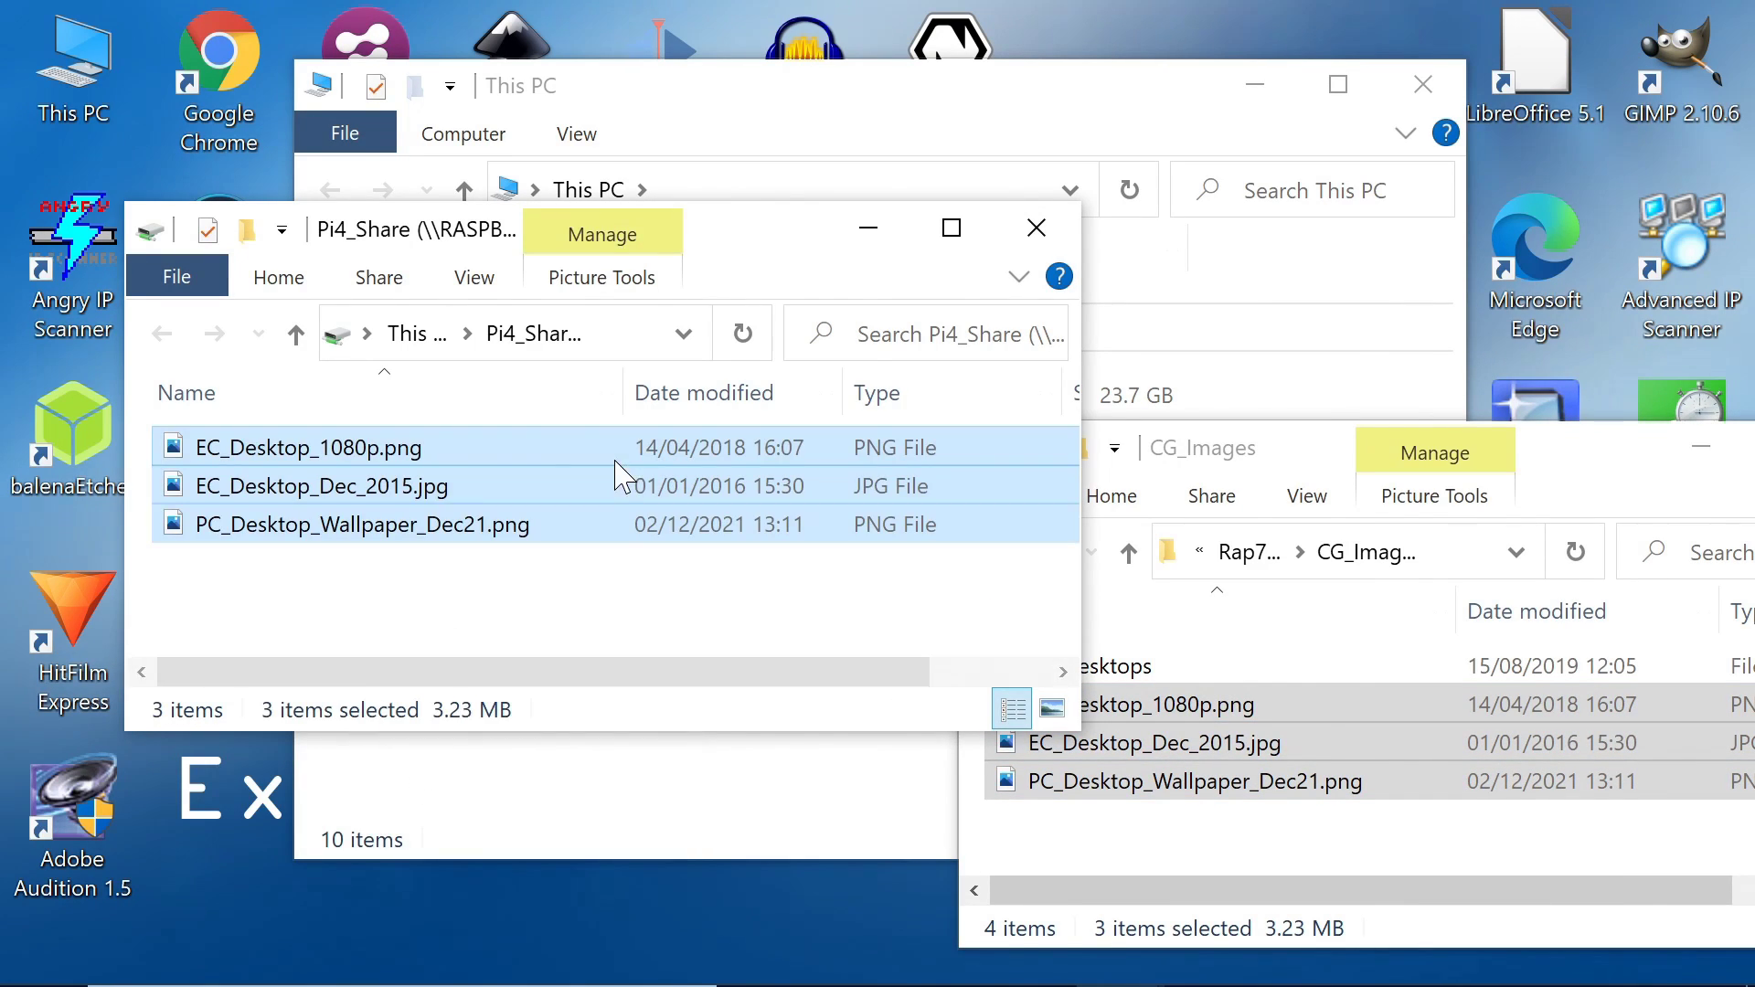